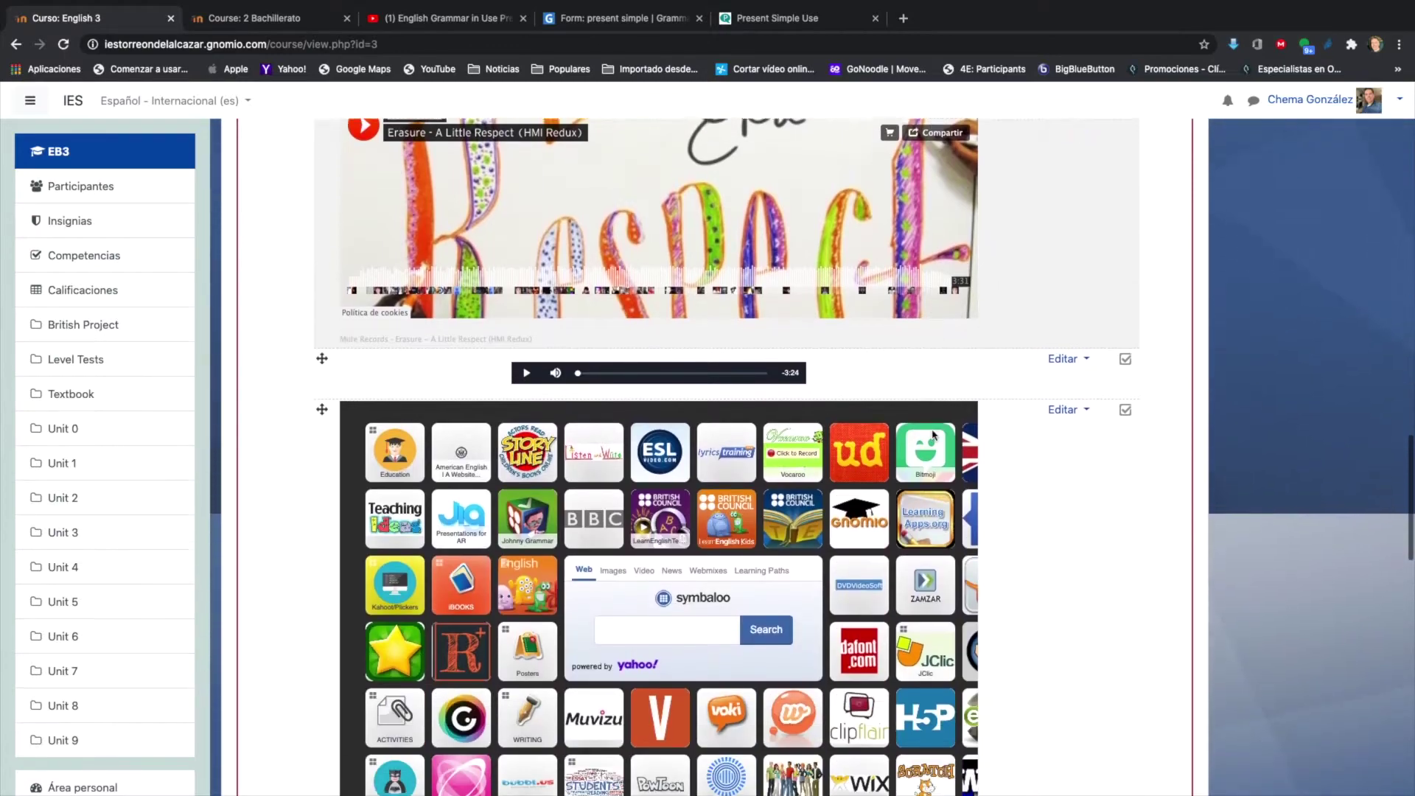
Switch to the 2 Bachillerato course and open the PAST TENSES book in its grammar section
{"action": "scroll", "coordinate": [933, 441], "scroll_direction": "down", "scroll_amount": 2}
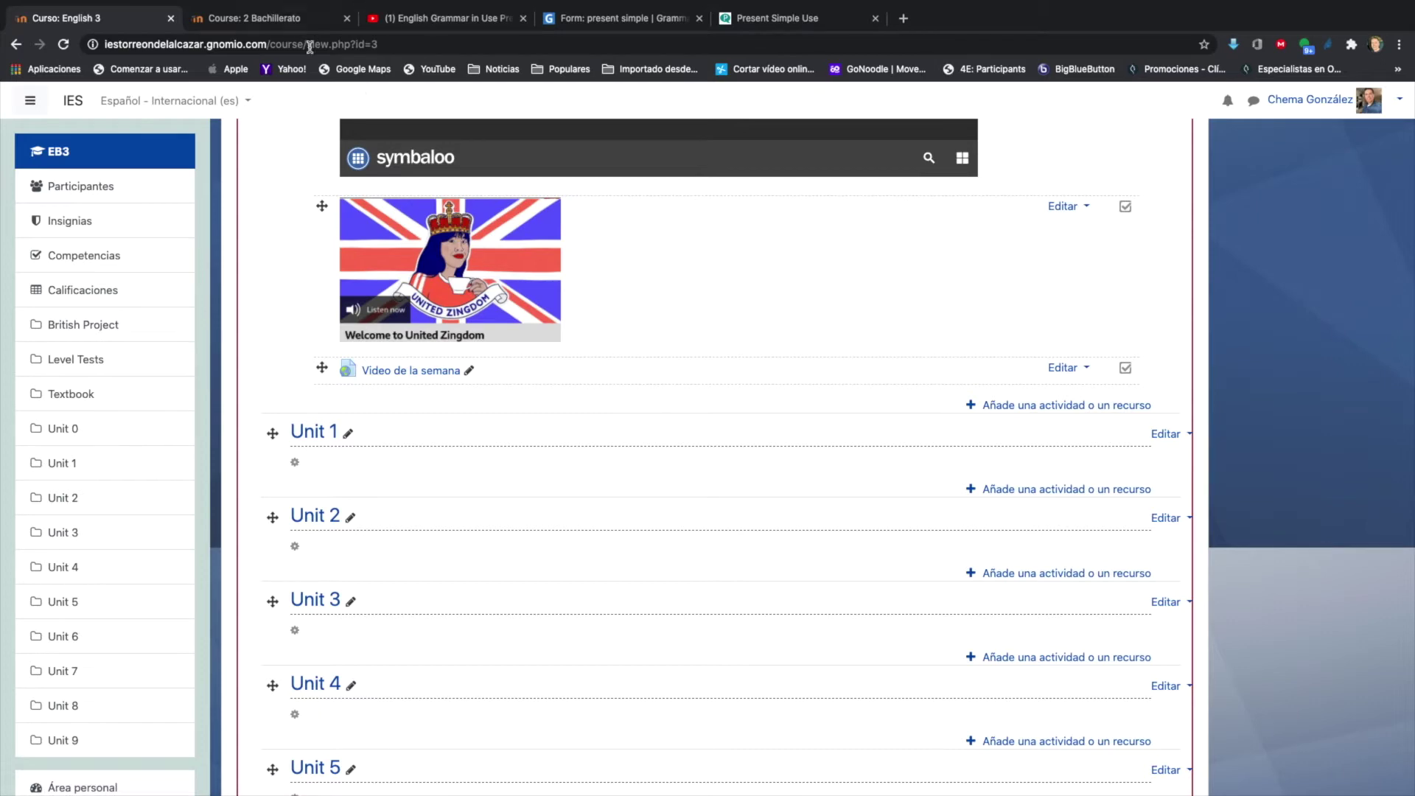
{"action": "left_click", "coordinate": [267, 23]}
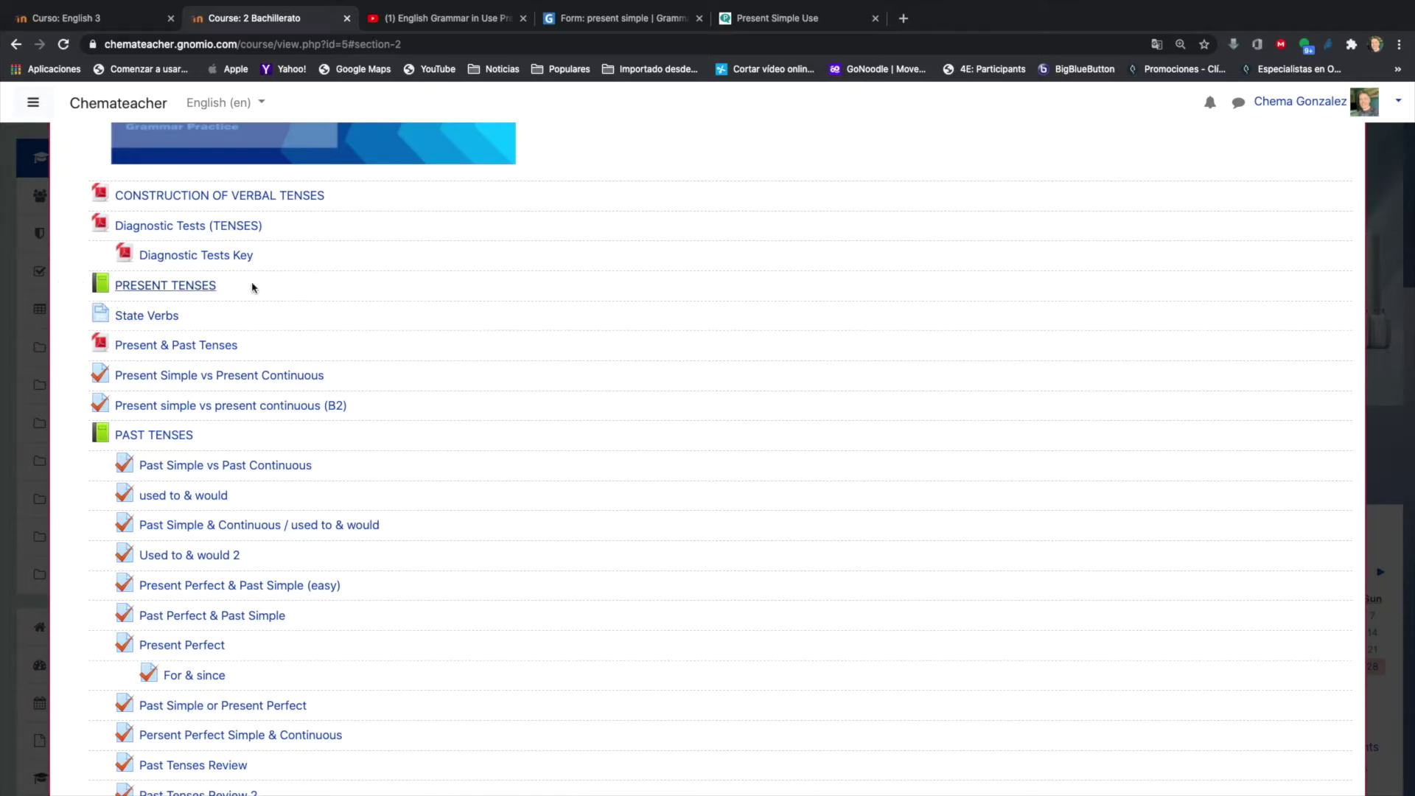
{"action": "scroll", "coordinate": [273, 288], "scroll_direction": "down", "scroll_amount": 1}
{"action": "scroll", "coordinate": [273, 287], "scroll_direction": "down", "scroll_amount": 2}
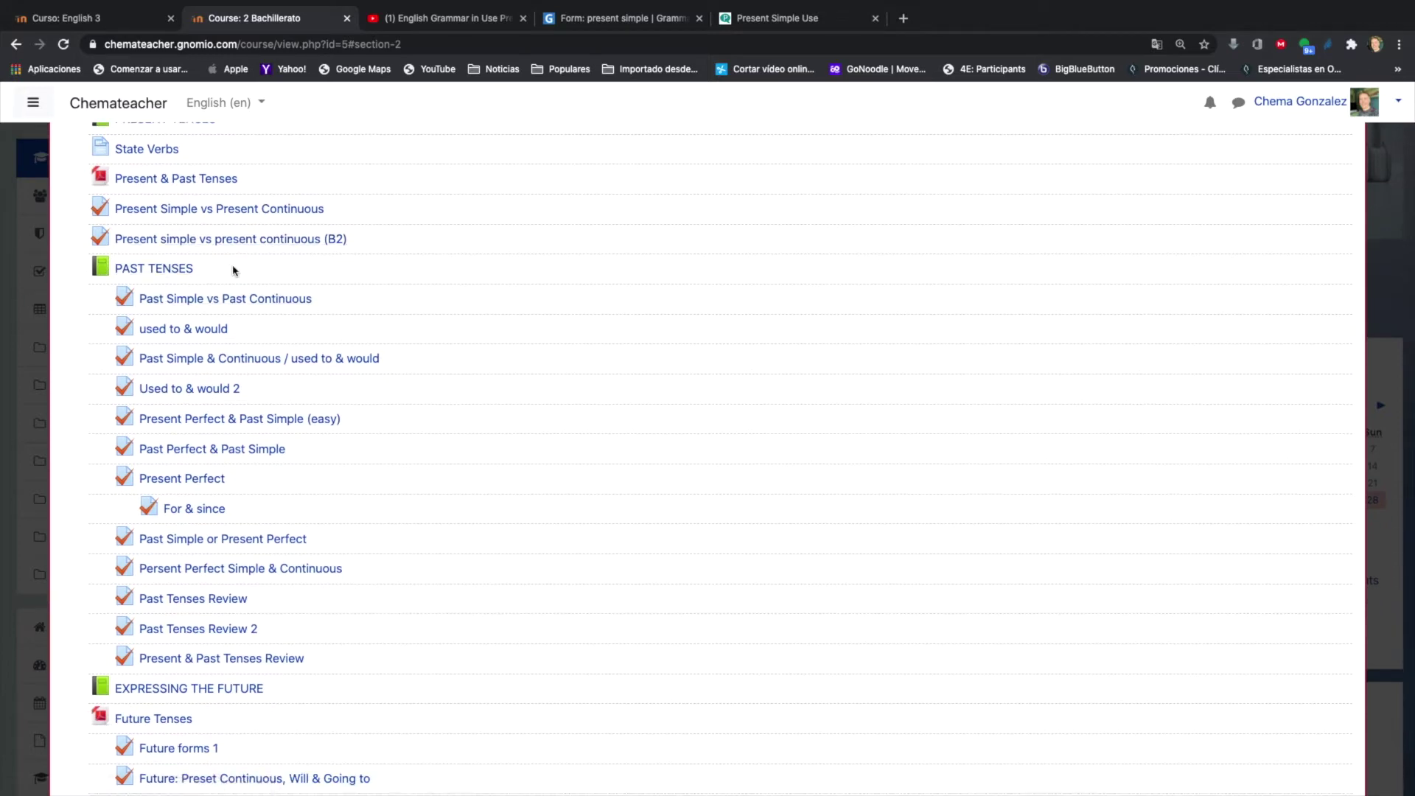
{"action": "left_click", "coordinate": [153, 275]}
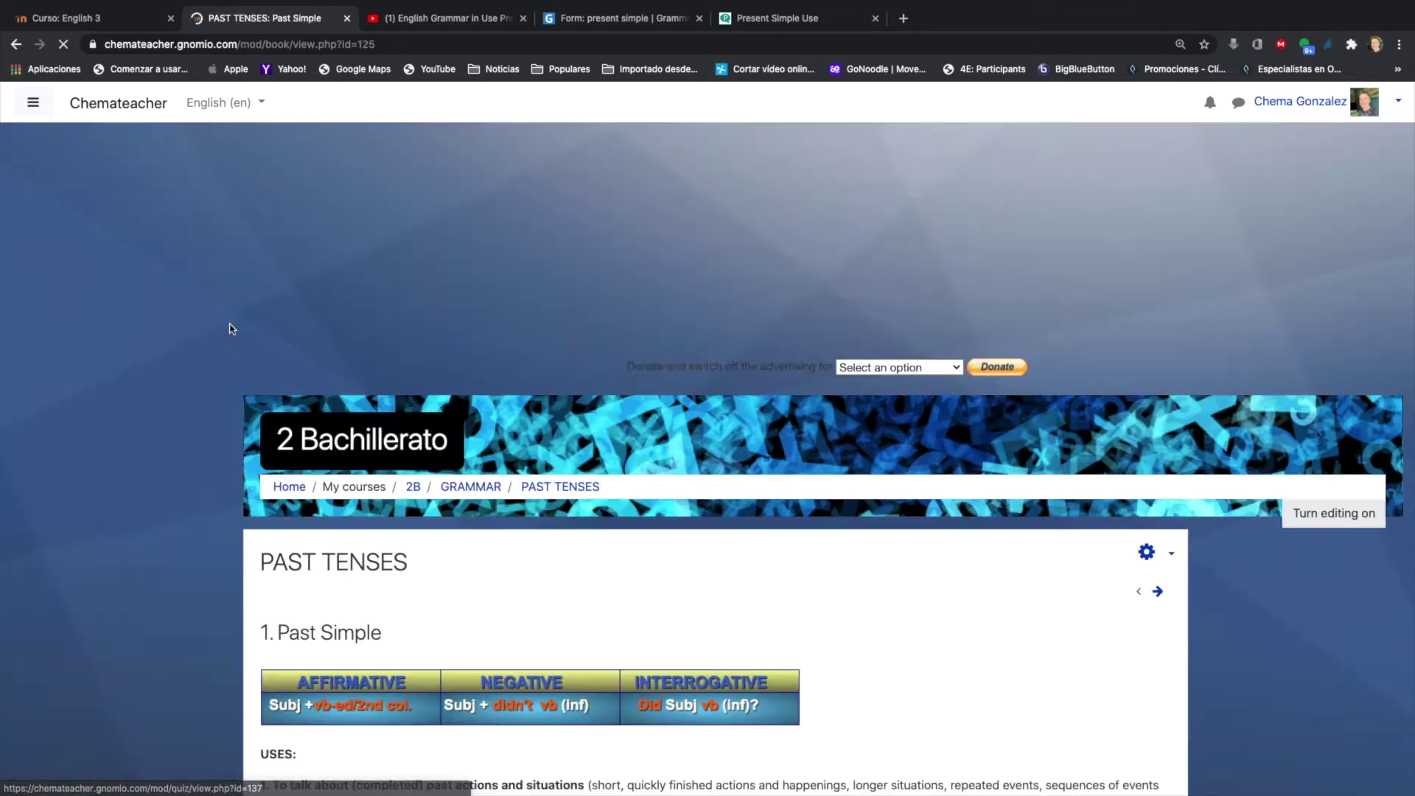
Examine the Past Simple chapter of the book, including its form table, uses, embedded videos and table of contents
{"action": "scroll", "coordinate": [499, 417], "scroll_direction": "down", "scroll_amount": 3}
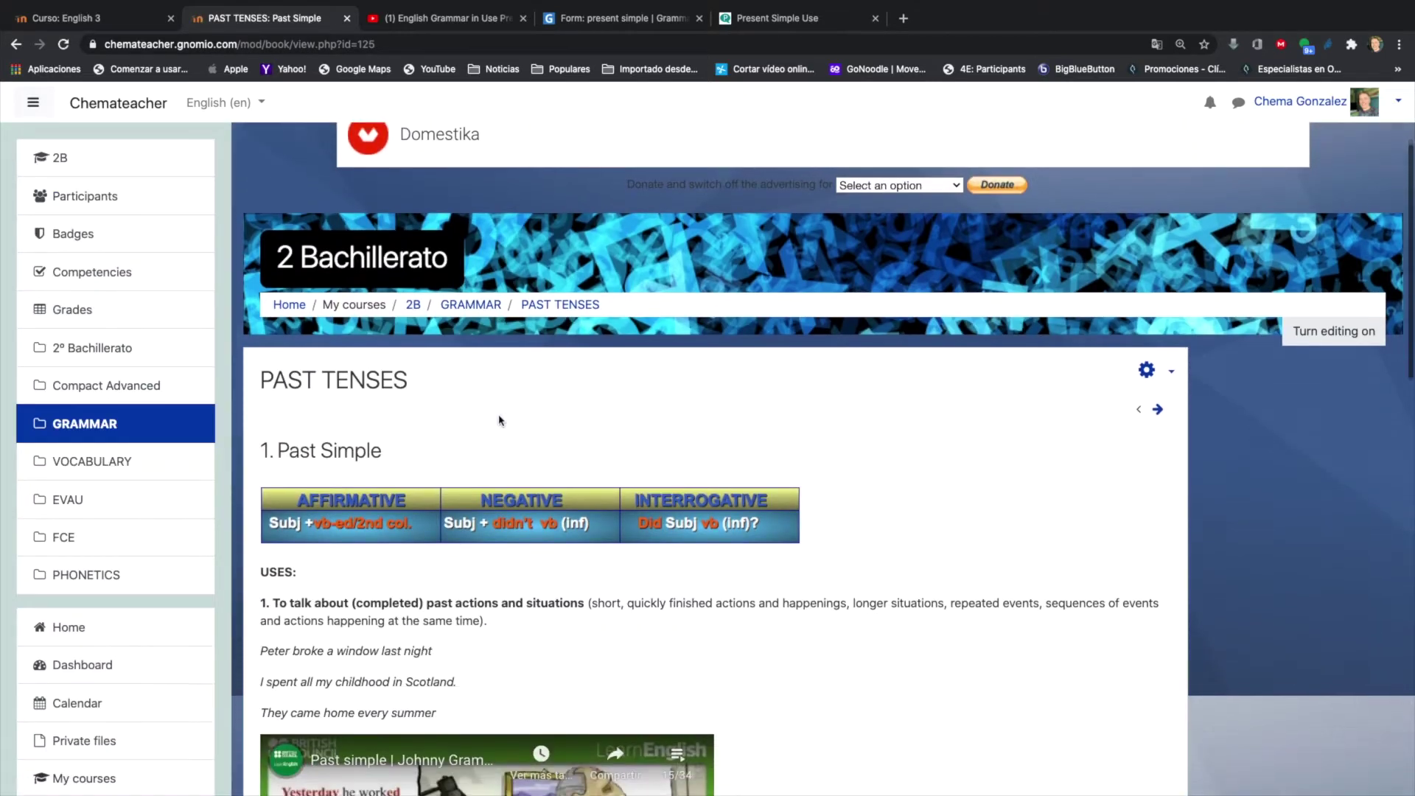
{"action": "scroll", "coordinate": [808, 434], "scroll_direction": "down", "scroll_amount": 5}
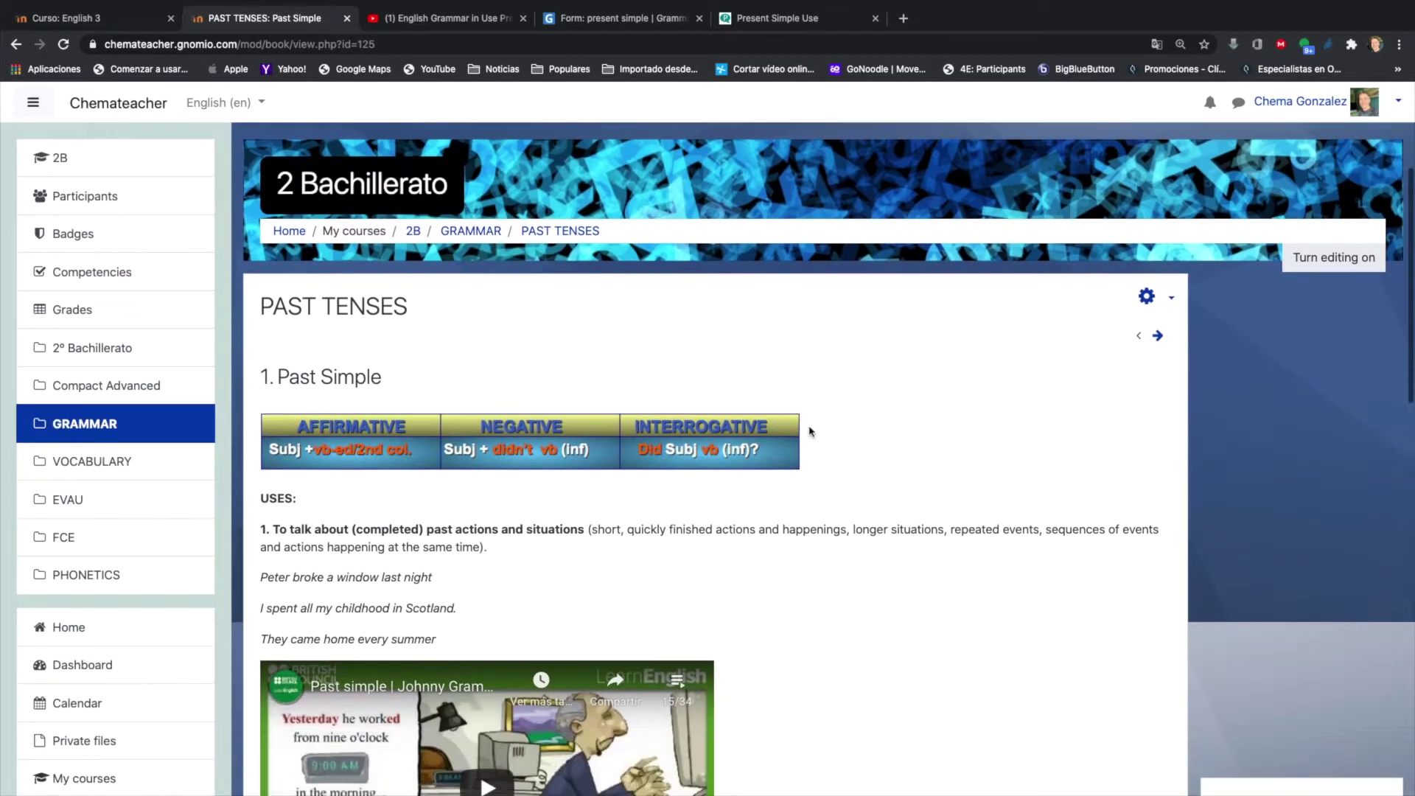
{"action": "scroll", "coordinate": [799, 427], "scroll_direction": "down", "scroll_amount": 2}
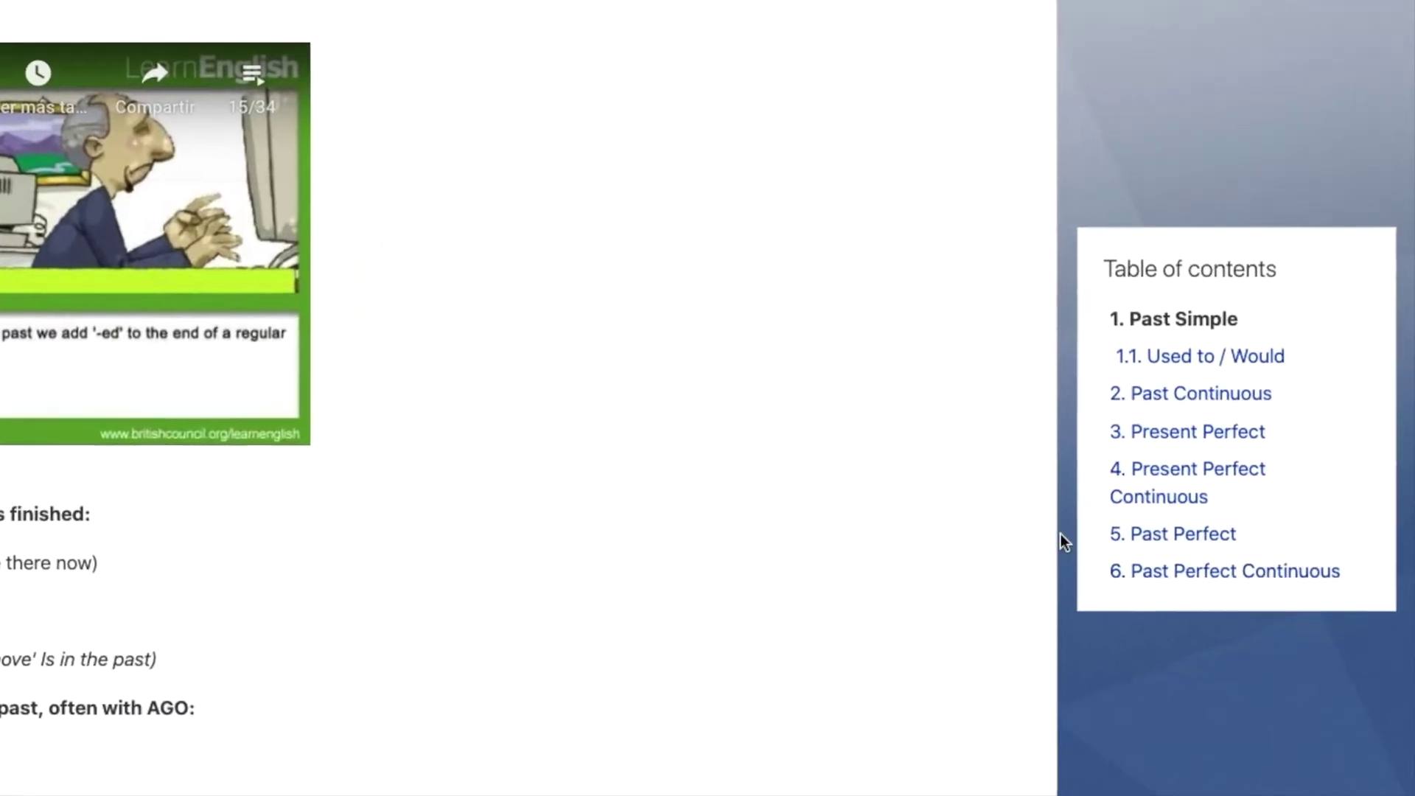
{"action": "scroll", "coordinate": [962, 448], "scroll_direction": "down", "scroll_amount": 15}
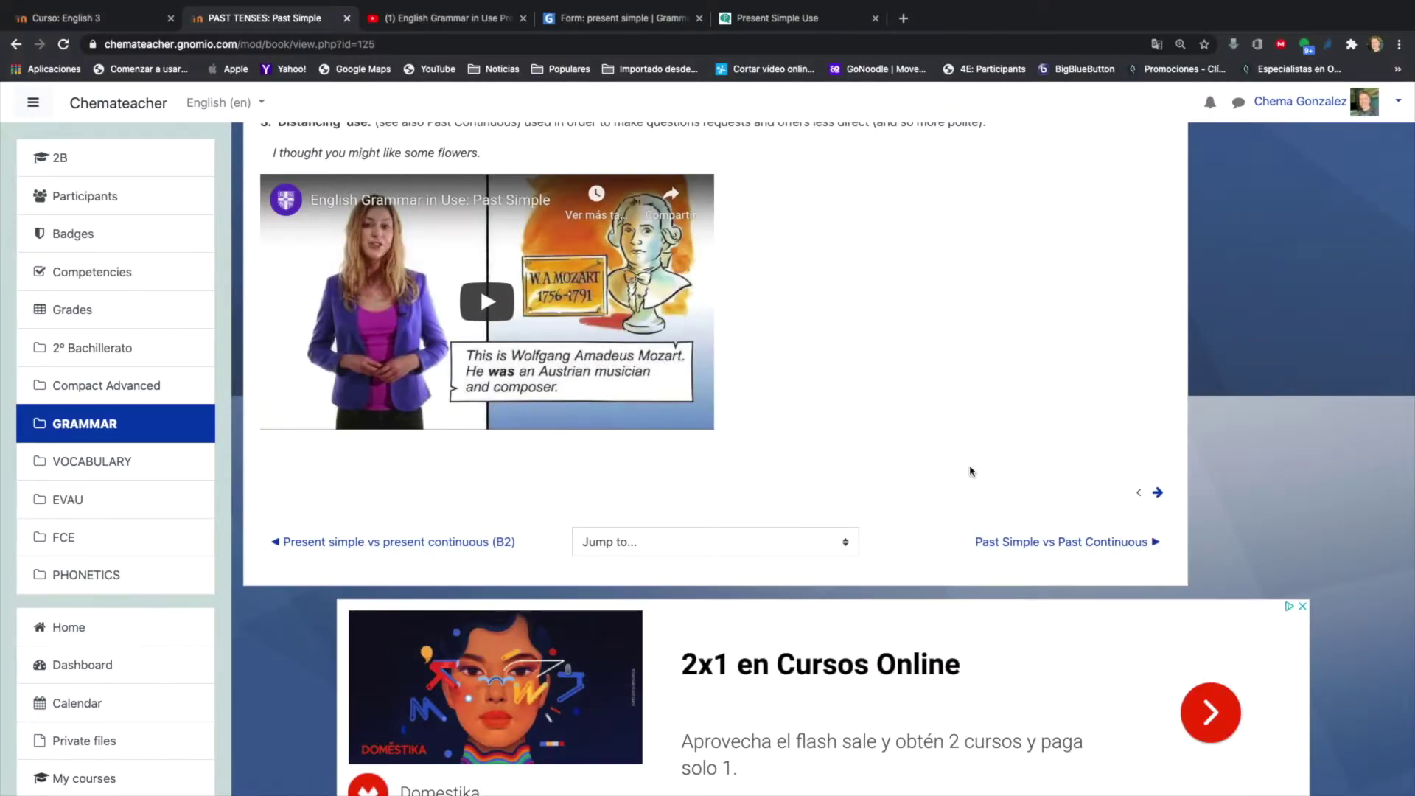
{"action": "scroll", "coordinate": [970, 472], "scroll_direction": "up", "scroll_amount": 10}
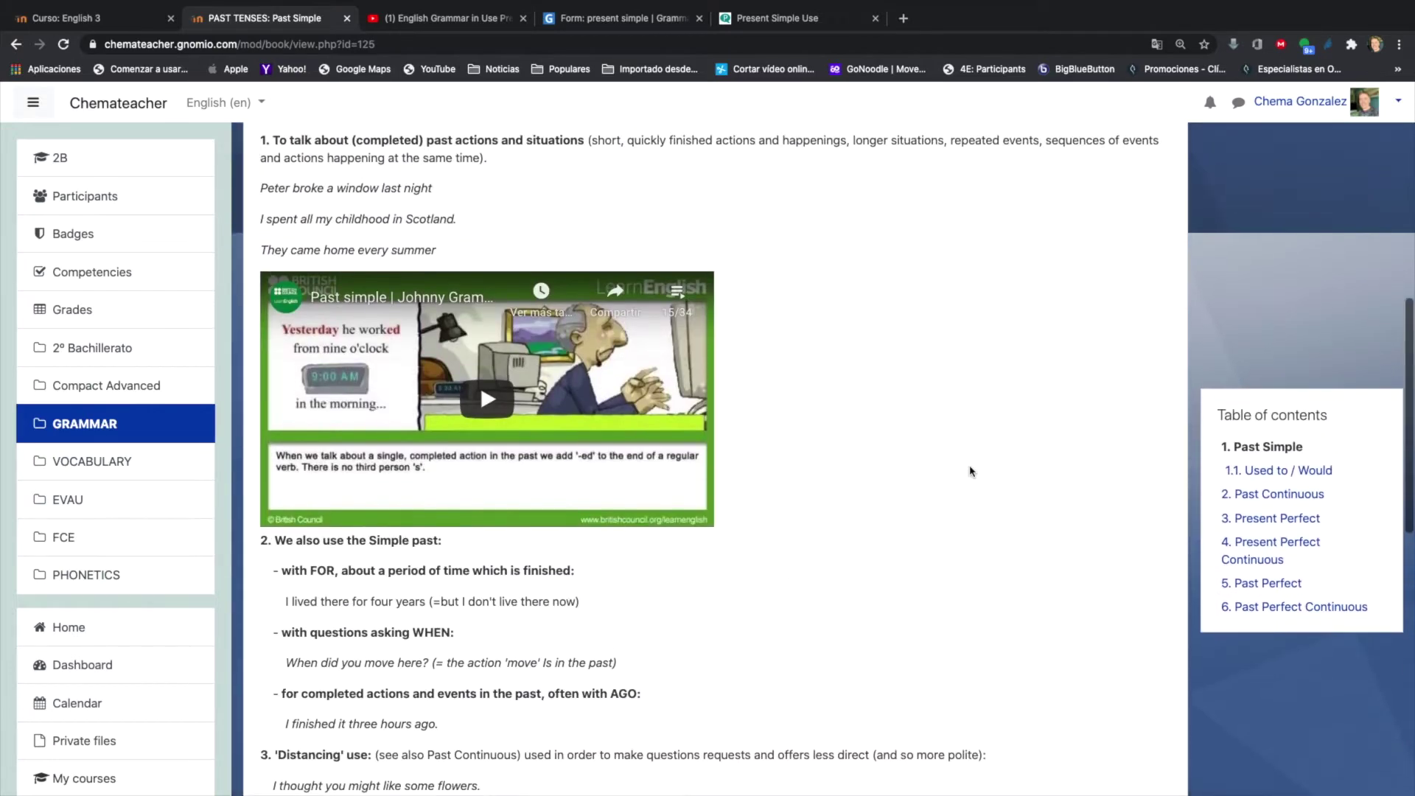
{"action": "scroll", "coordinate": [970, 472], "scroll_direction": "up", "scroll_amount": 3}
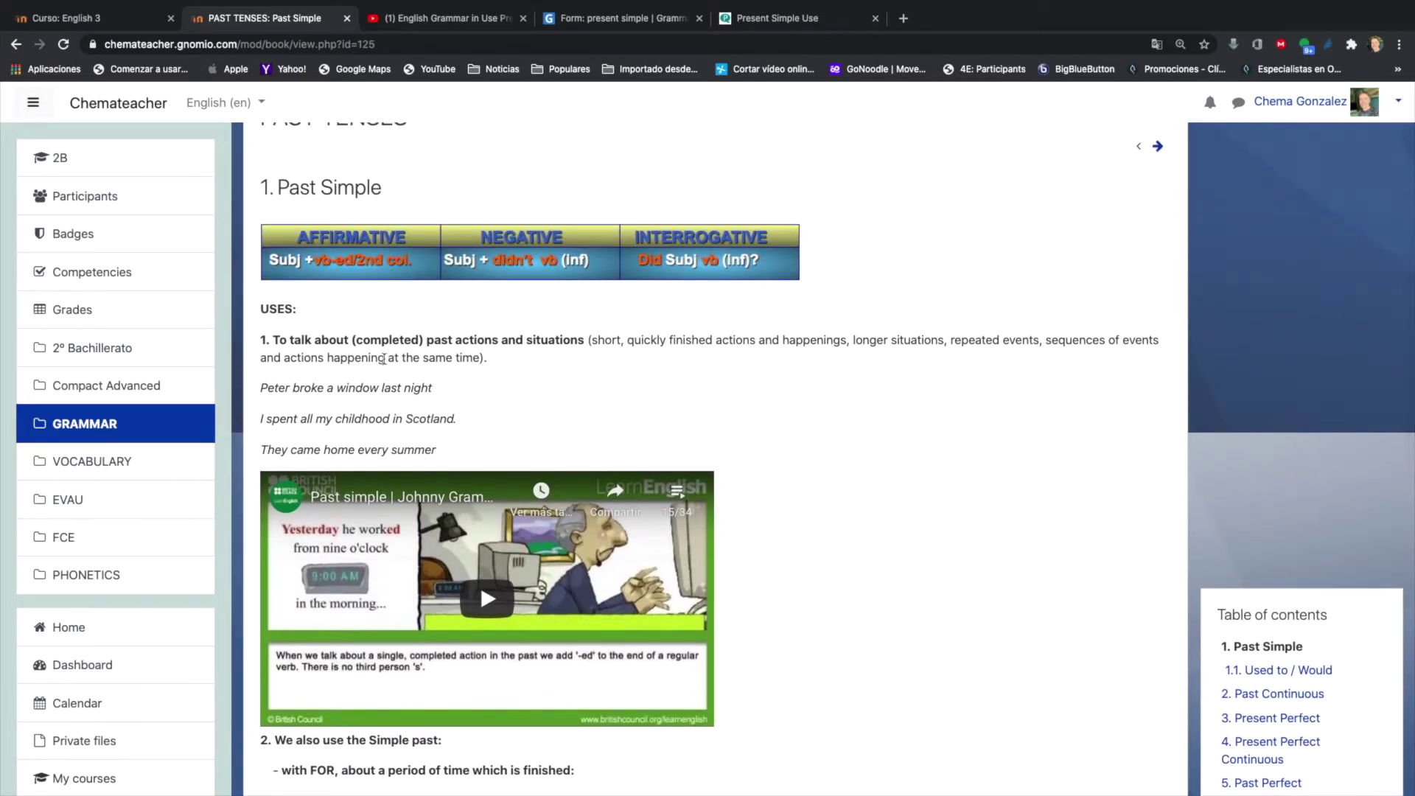
{"action": "scroll", "coordinate": [732, 372], "scroll_direction": "up", "scroll_amount": 2}
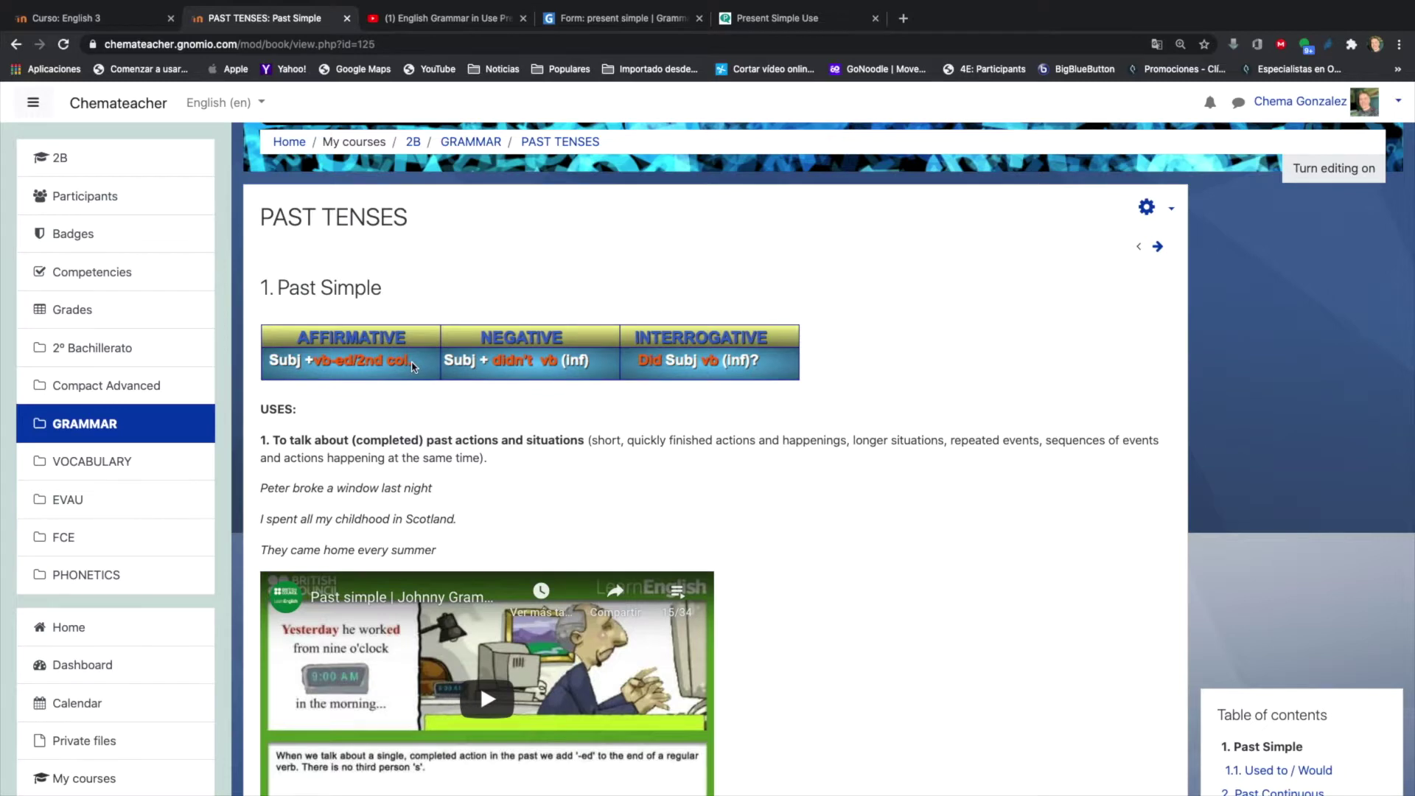
{"action": "scroll", "coordinate": [414, 428], "scroll_direction": "down", "scroll_amount": 3}
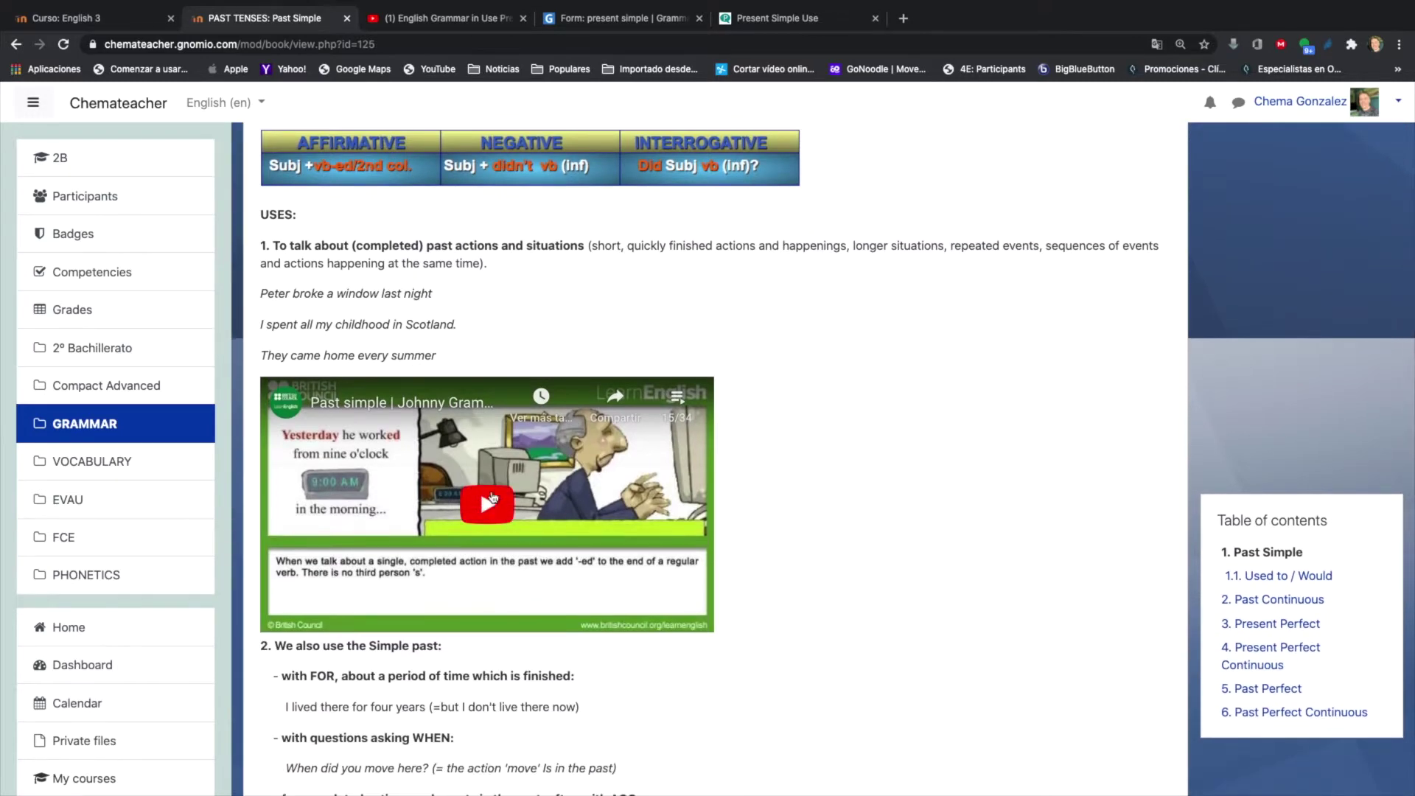
{"action": "scroll", "coordinate": [708, 616], "scroll_direction": "down", "scroll_amount": 2}
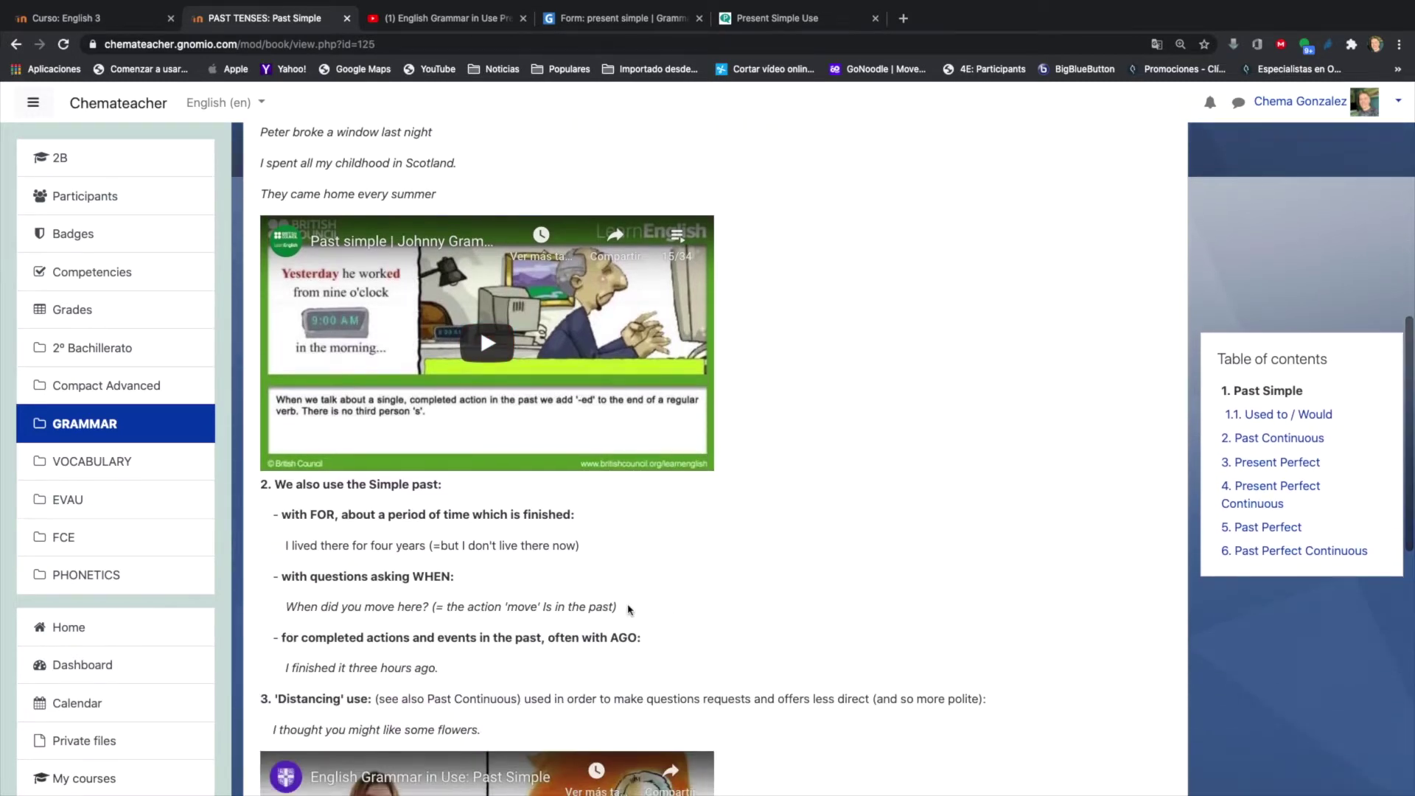
{"action": "scroll", "coordinate": [630, 609], "scroll_direction": "down", "scroll_amount": 1}
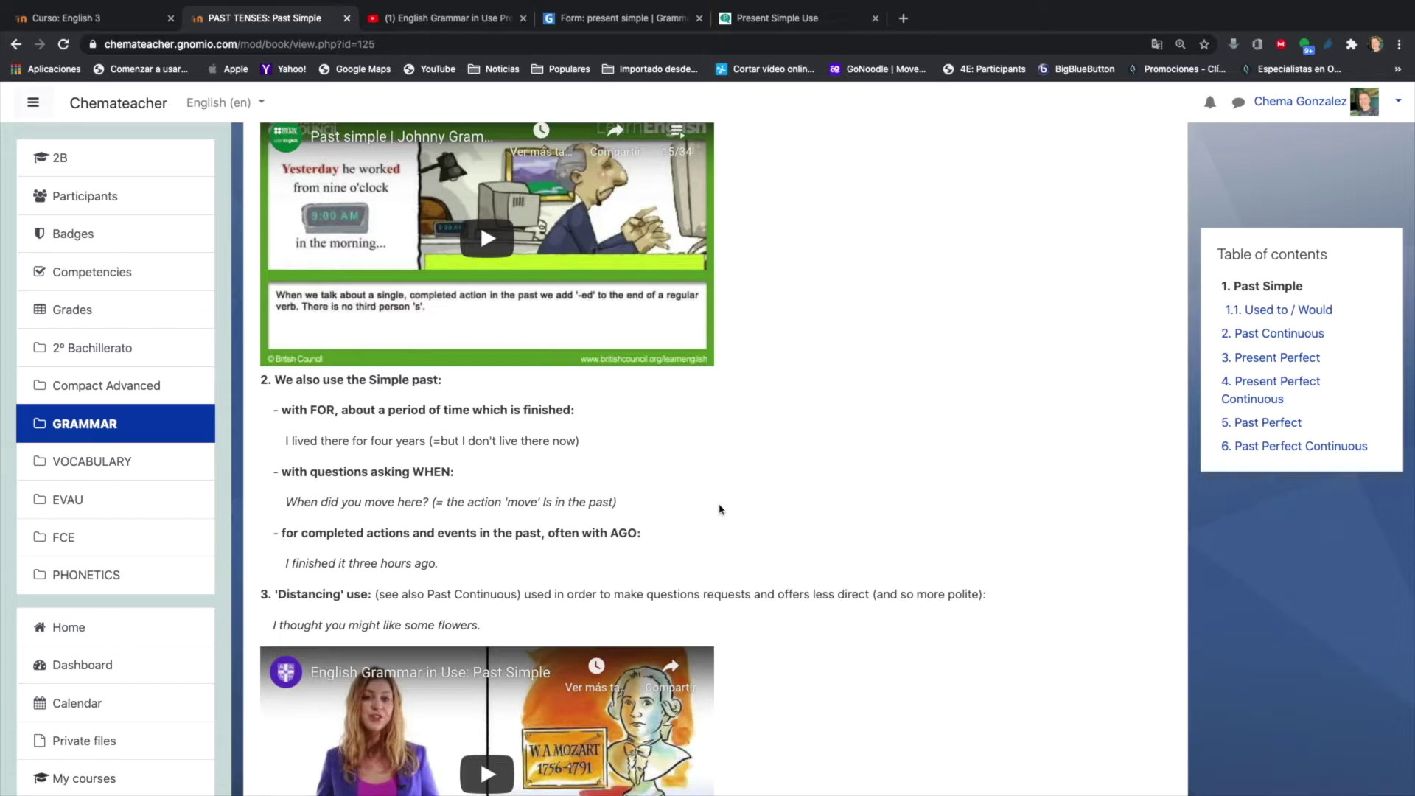
{"action": "scroll", "coordinate": [720, 509], "scroll_direction": "up", "scroll_amount": 3}
{"action": "scroll", "coordinate": [885, 443], "scroll_direction": "down", "scroll_amount": 2}
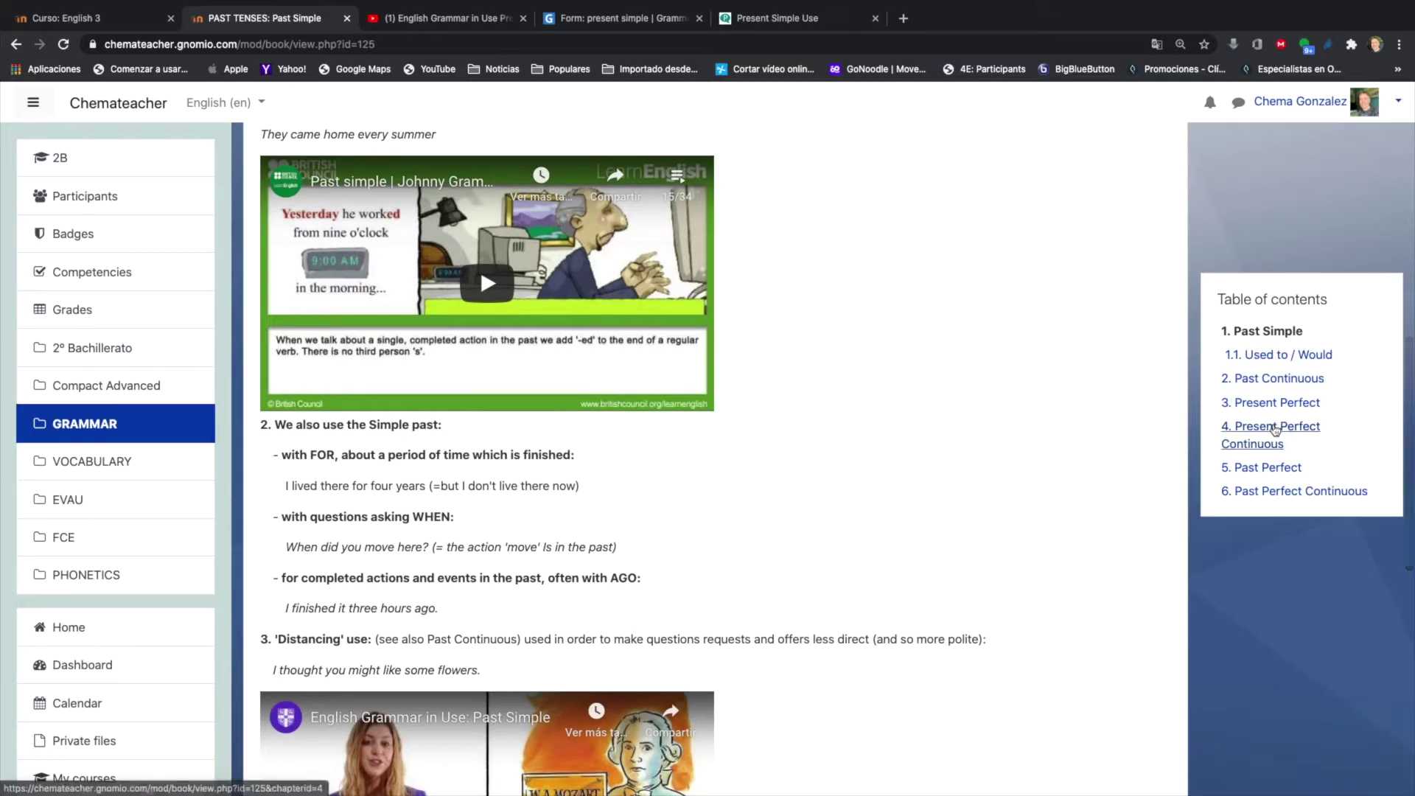
Open the Present Perfect Continuous chapter from the book's table of contents and review its content
{"action": "left_click", "coordinate": [1264, 429]}
{"action": "scroll", "coordinate": [848, 435], "scroll_direction": "down", "scroll_amount": 5}
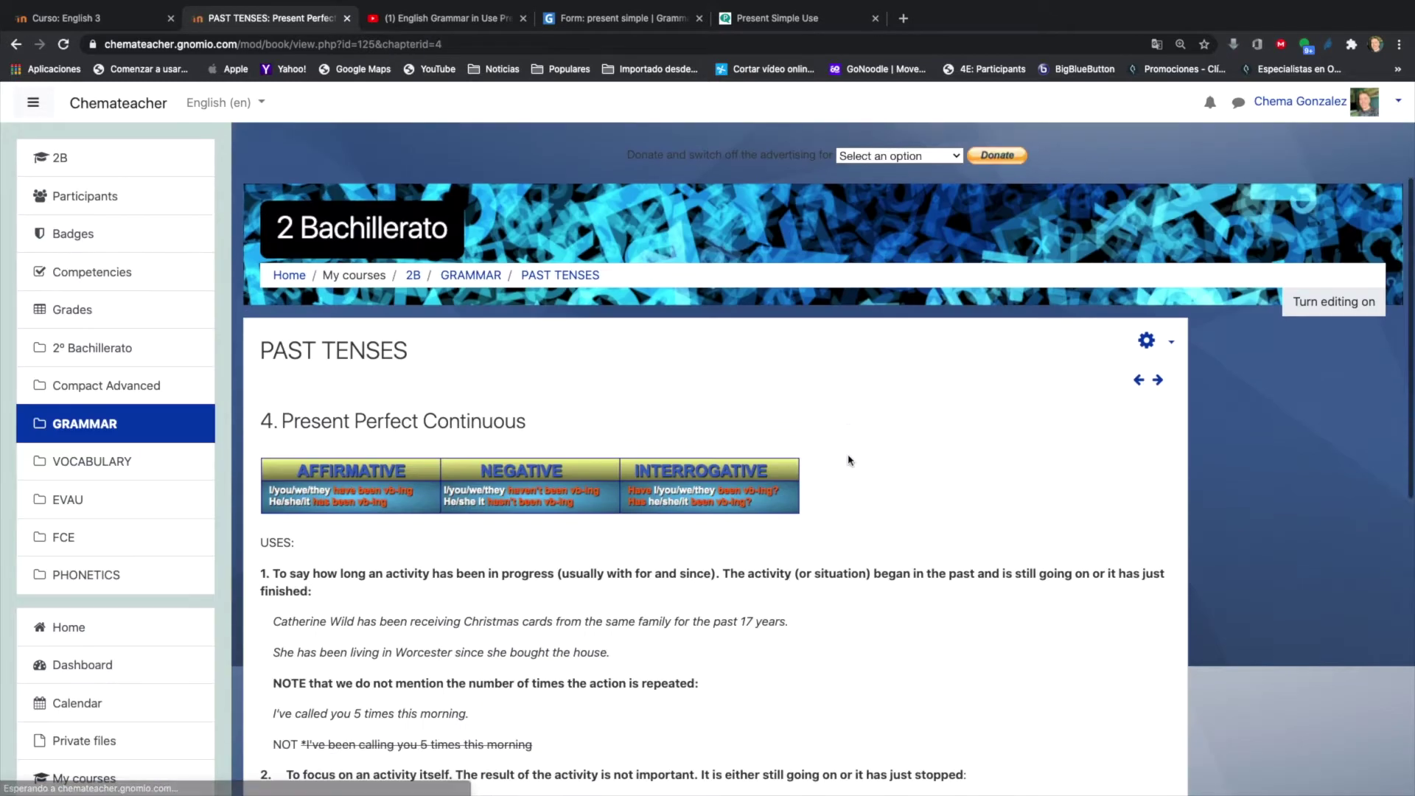
{"action": "scroll", "coordinate": [848, 461], "scroll_direction": "down", "scroll_amount": 3}
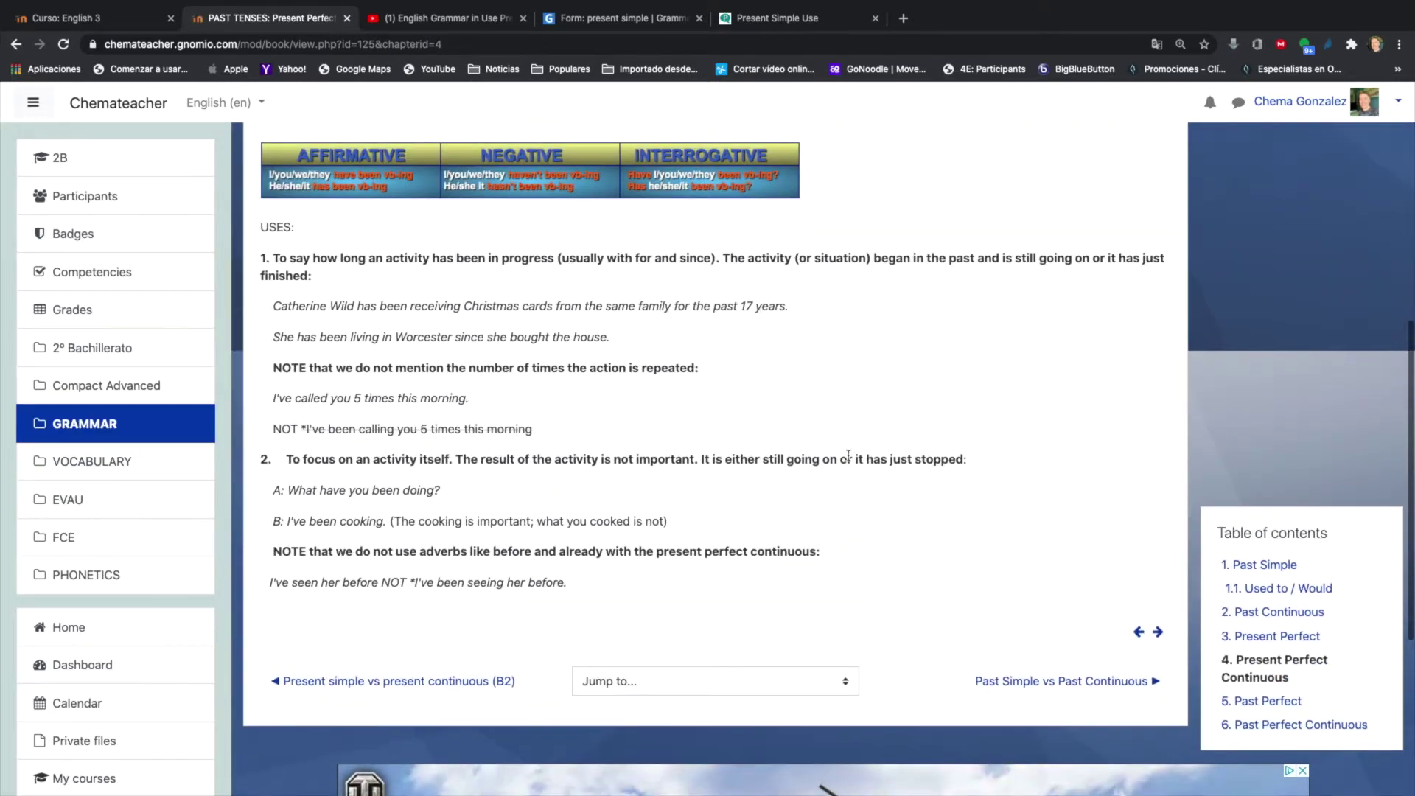
{"action": "scroll", "coordinate": [842, 445], "scroll_direction": "up", "scroll_amount": 4}
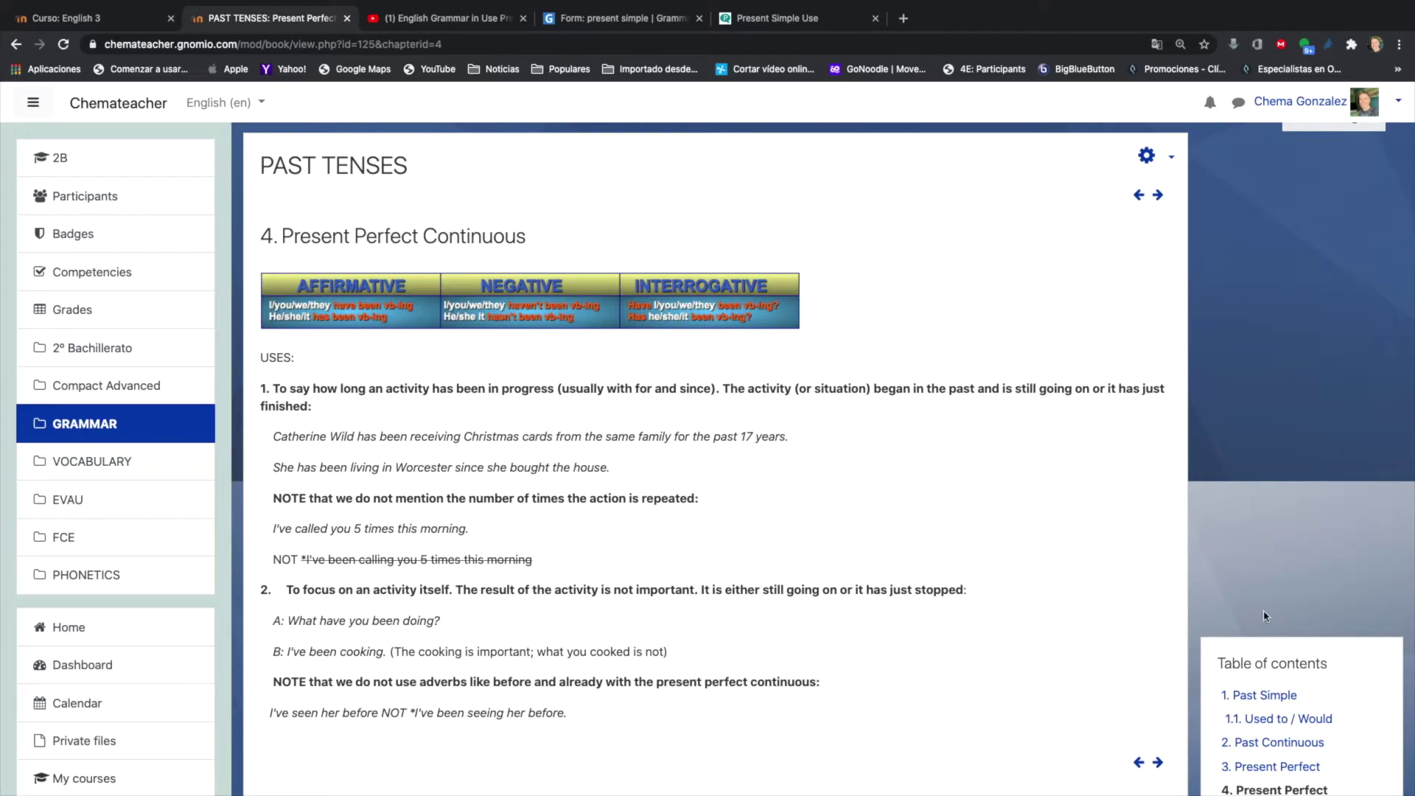
{"action": "scroll", "coordinate": [1265, 618], "scroll_direction": "down", "scroll_amount": 3}
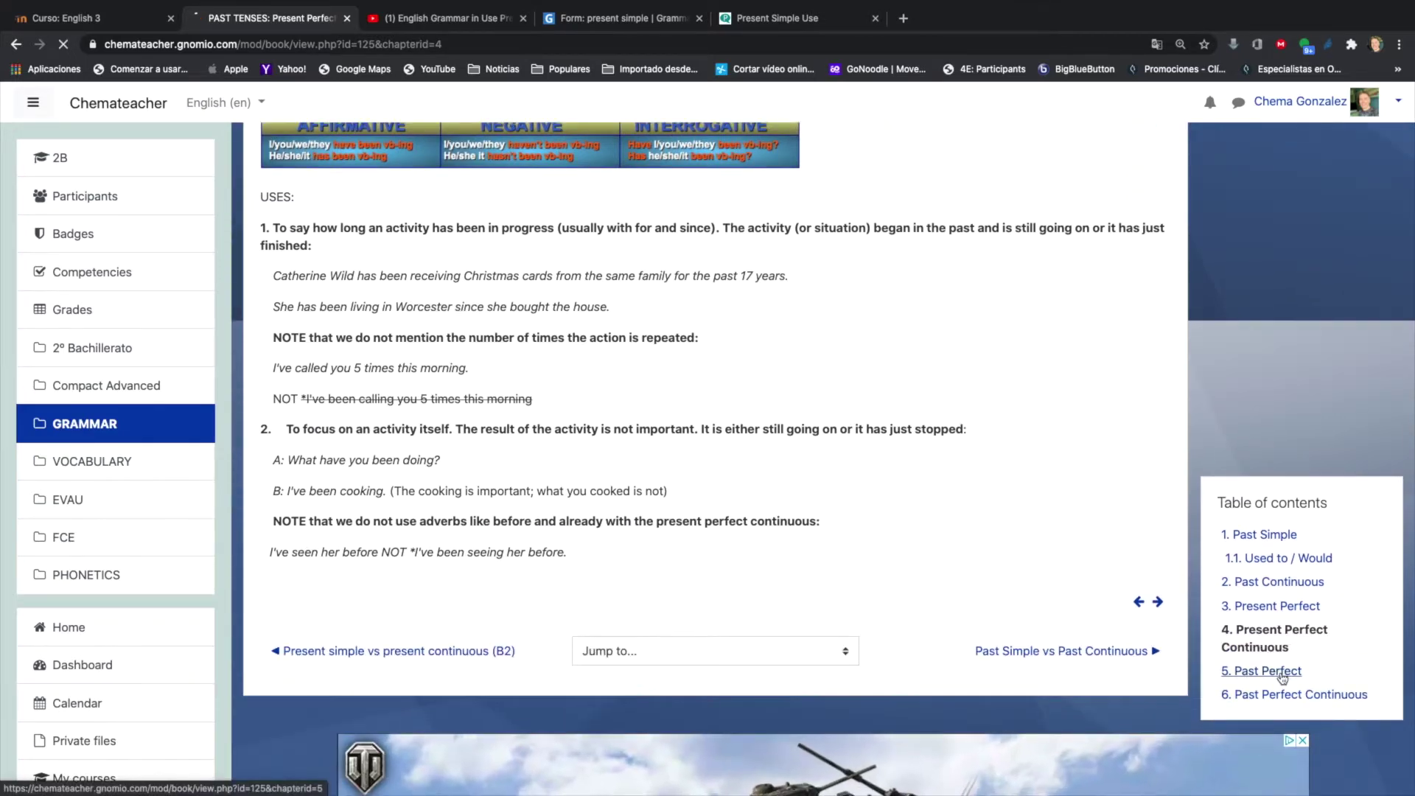
Open the Past Perfect chapter of the book and review its uses, examples and embedded video
{"action": "left_click", "coordinate": [1264, 671]}
{"action": "scroll", "coordinate": [745, 612], "scroll_direction": "down", "scroll_amount": 5}
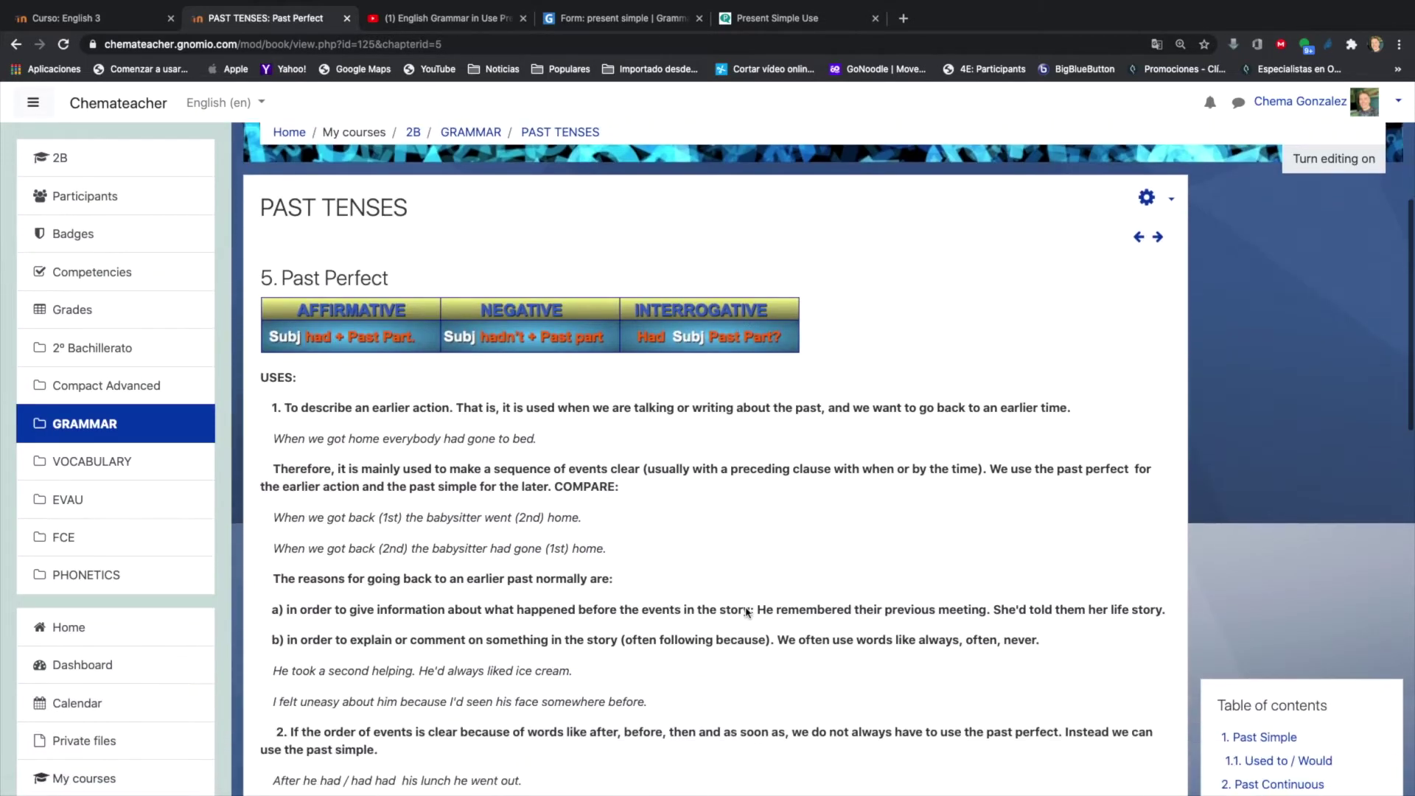
{"action": "scroll", "coordinate": [746, 609], "scroll_direction": "down", "scroll_amount": 6}
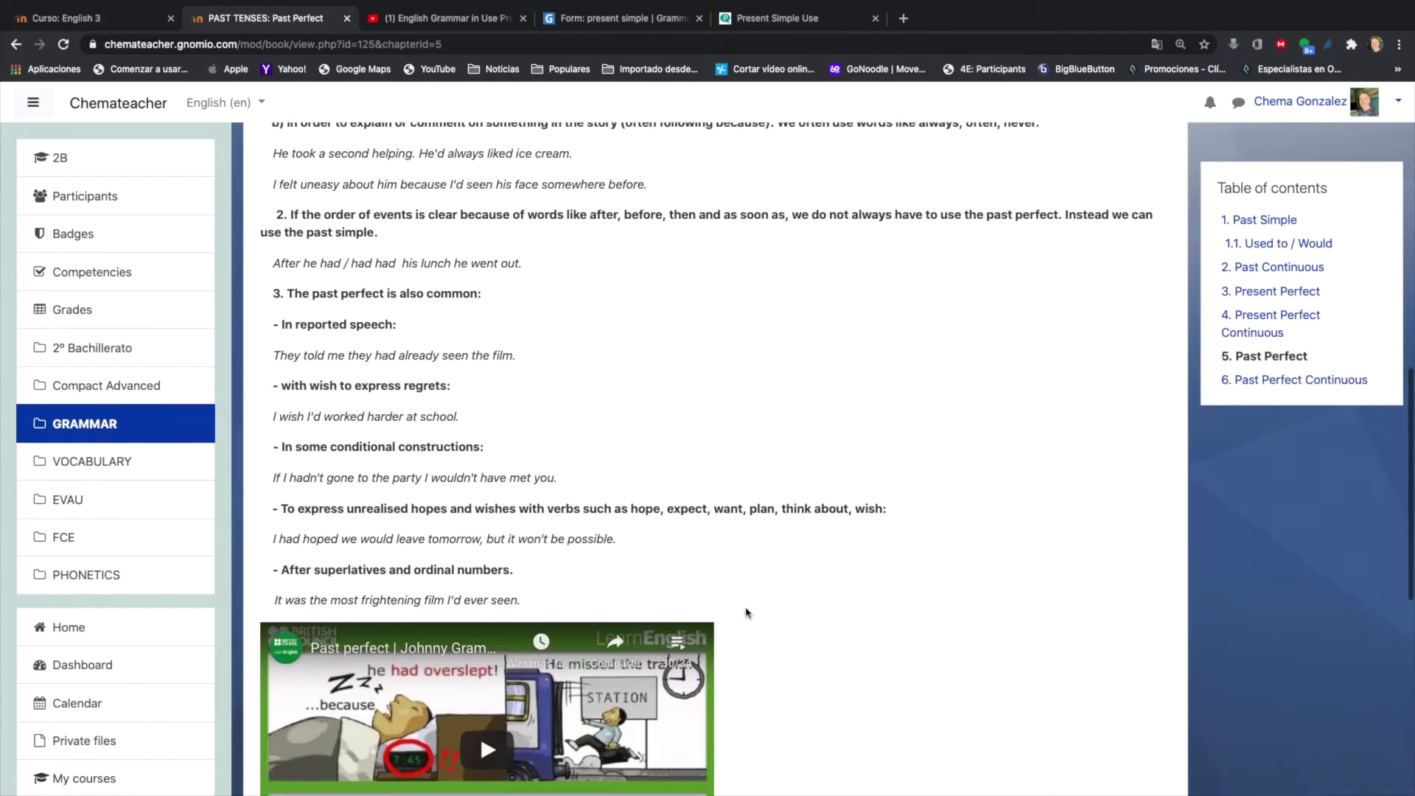
{"action": "scroll", "coordinate": [747, 613], "scroll_direction": "down", "scroll_amount": 1}
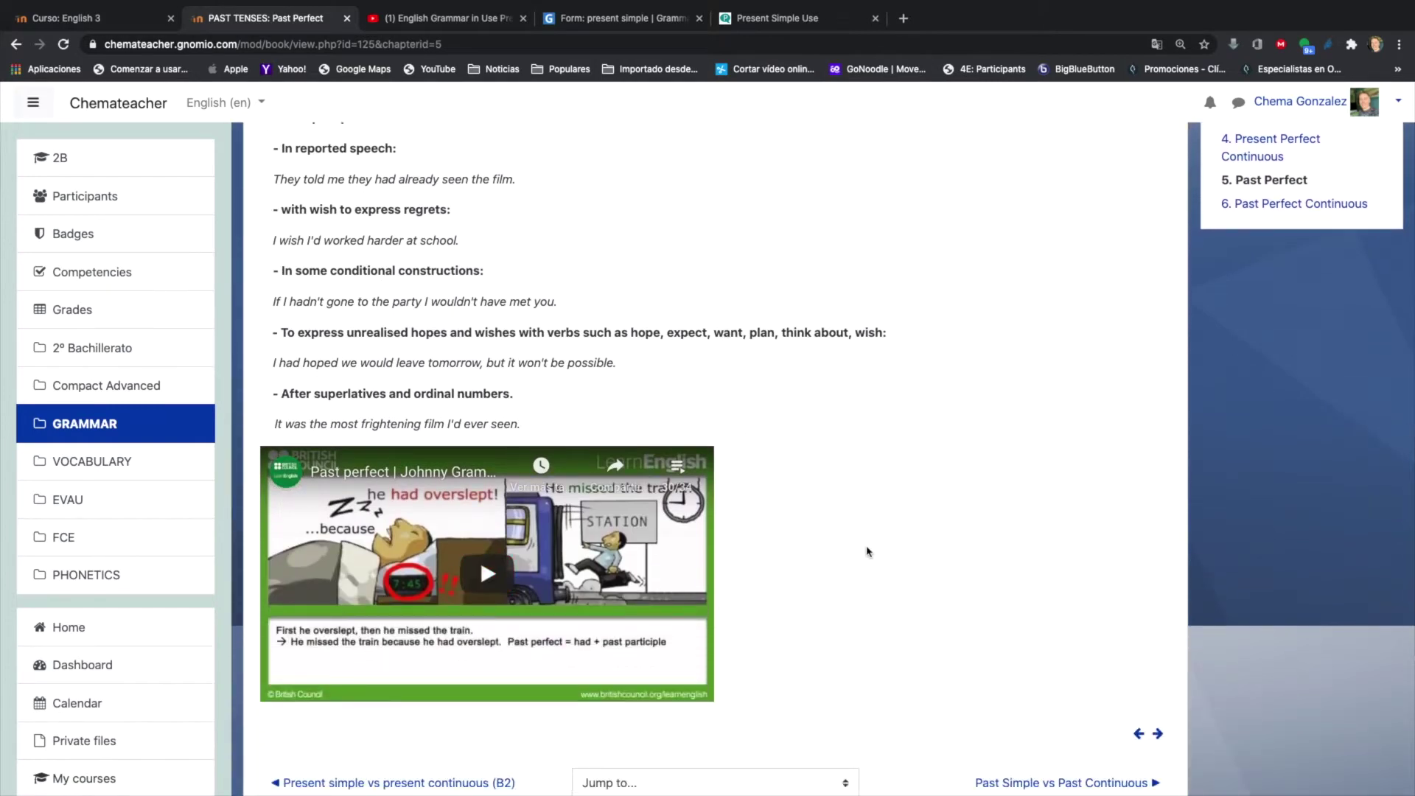
{"action": "scroll", "coordinate": [866, 551], "scroll_direction": "up", "scroll_amount": 1}
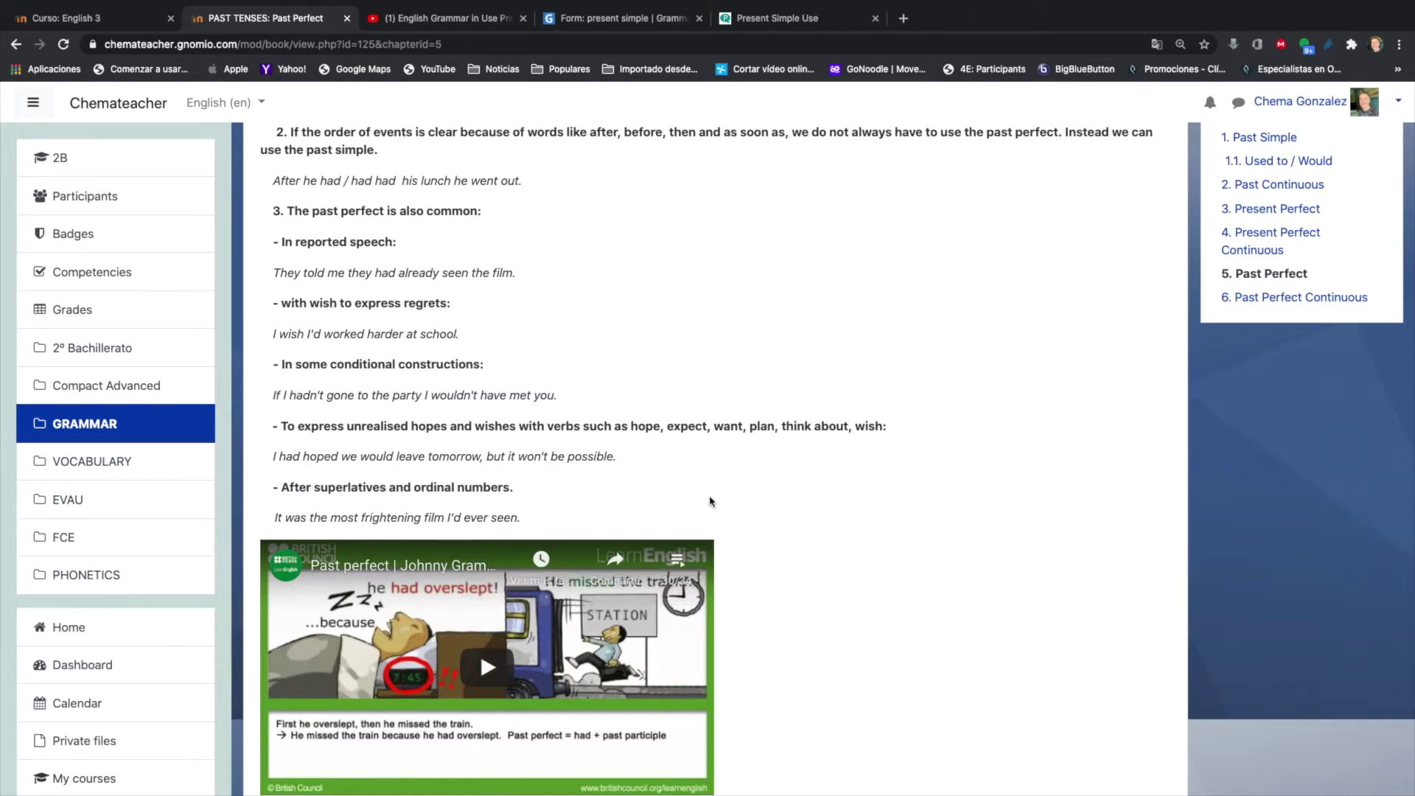
{"action": "scroll", "coordinate": [358, 398], "scroll_direction": "down", "scroll_amount": 1}
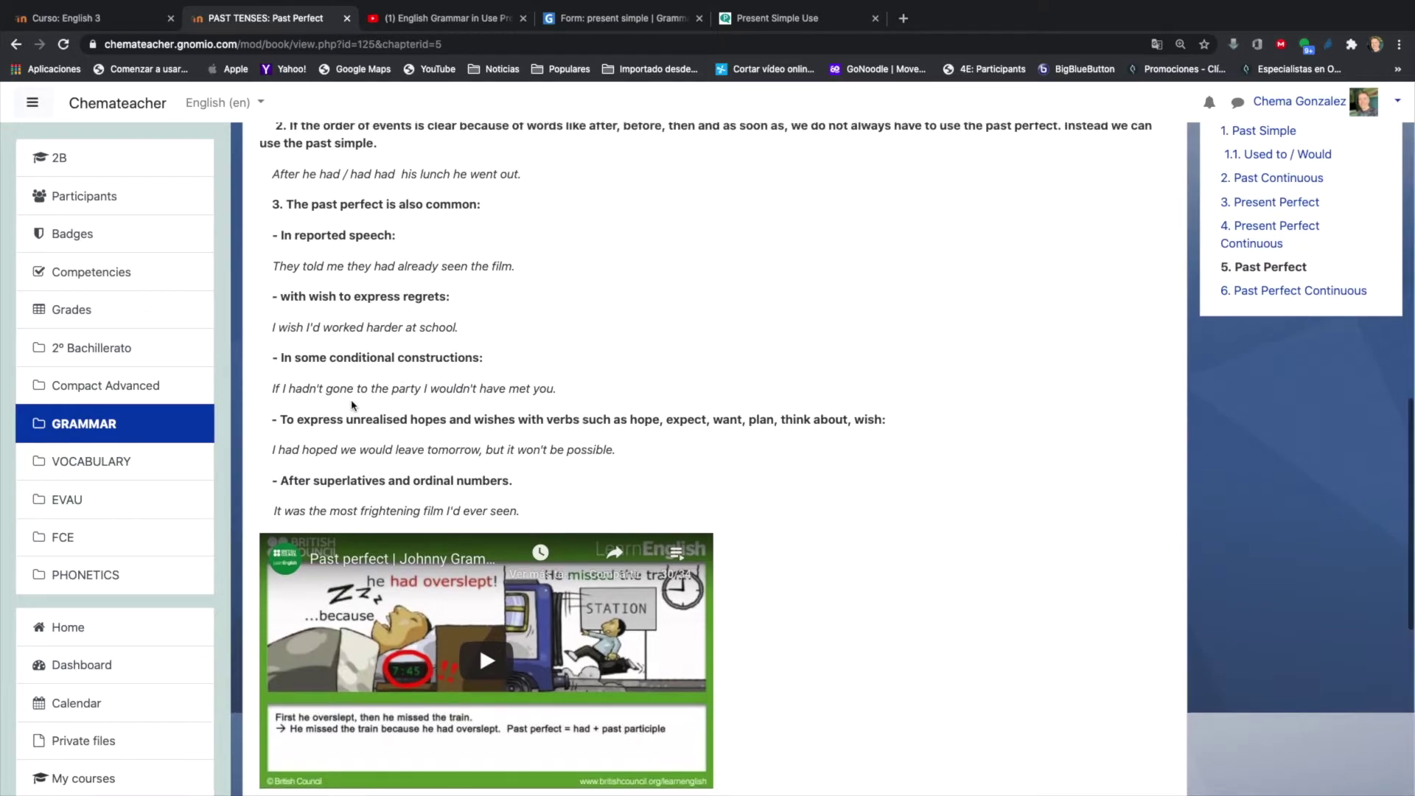
{"action": "scroll", "coordinate": [369, 415], "scroll_direction": "up", "scroll_amount": 1}
{"action": "scroll", "coordinate": [370, 417], "scroll_direction": "up", "scroll_amount": 15}
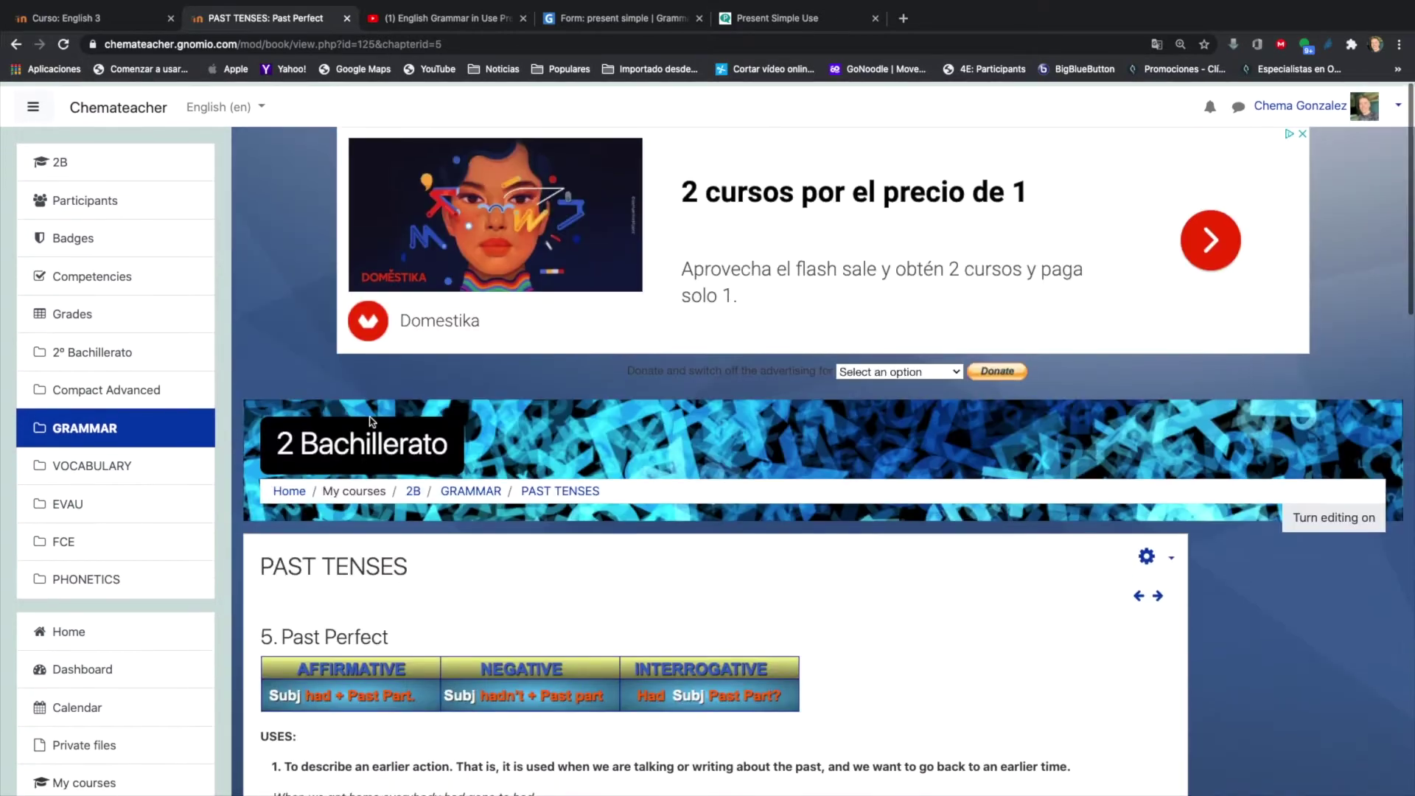
Return to the English 3 course, add a Libro resource to Unit 1 and name it Present Simple
{"action": "left_click", "coordinate": [168, 8]}
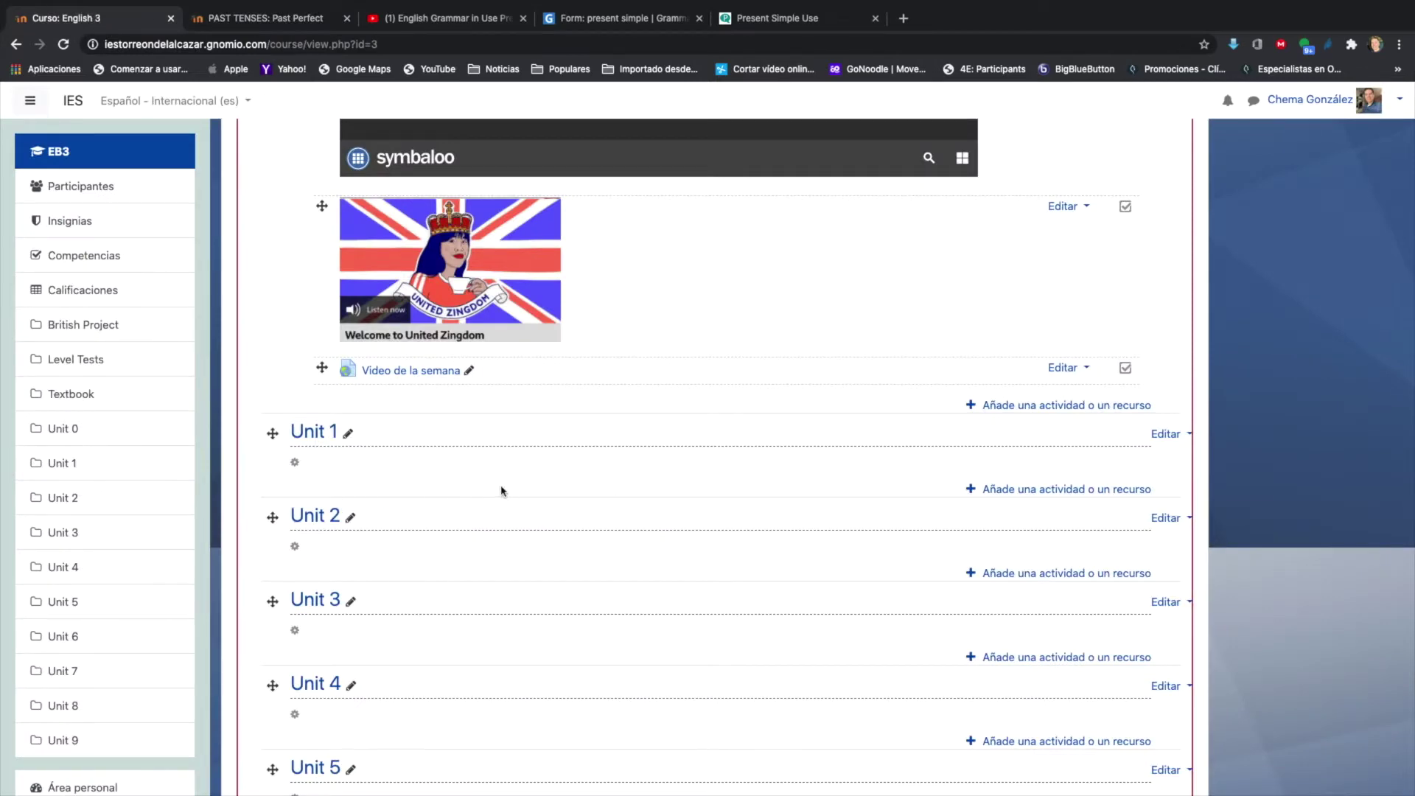
{"action": "left_click", "coordinate": [1022, 490]}
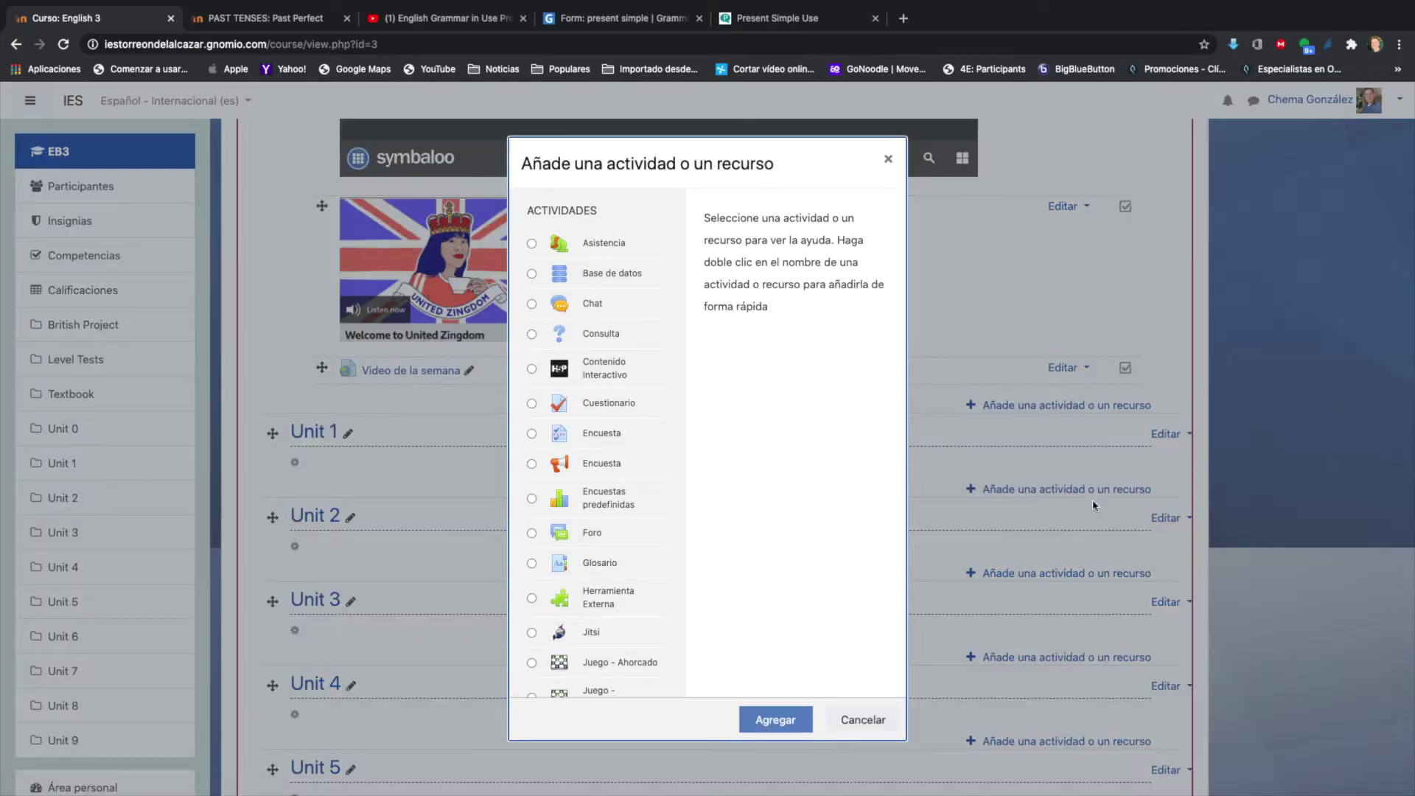
{"action": "scroll", "coordinate": [650, 446], "scroll_direction": "down", "scroll_amount": 10}
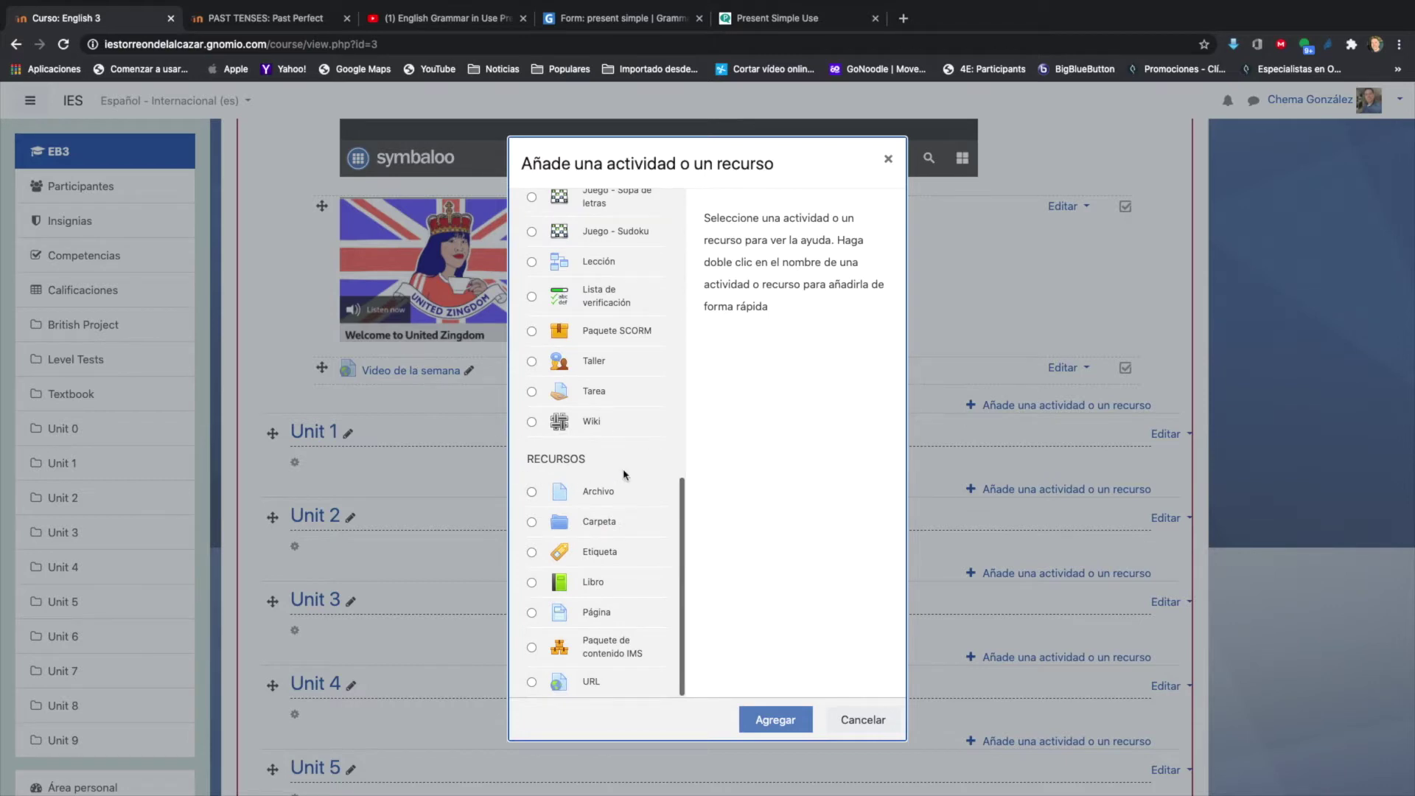
{"action": "left_click", "coordinate": [532, 584]}
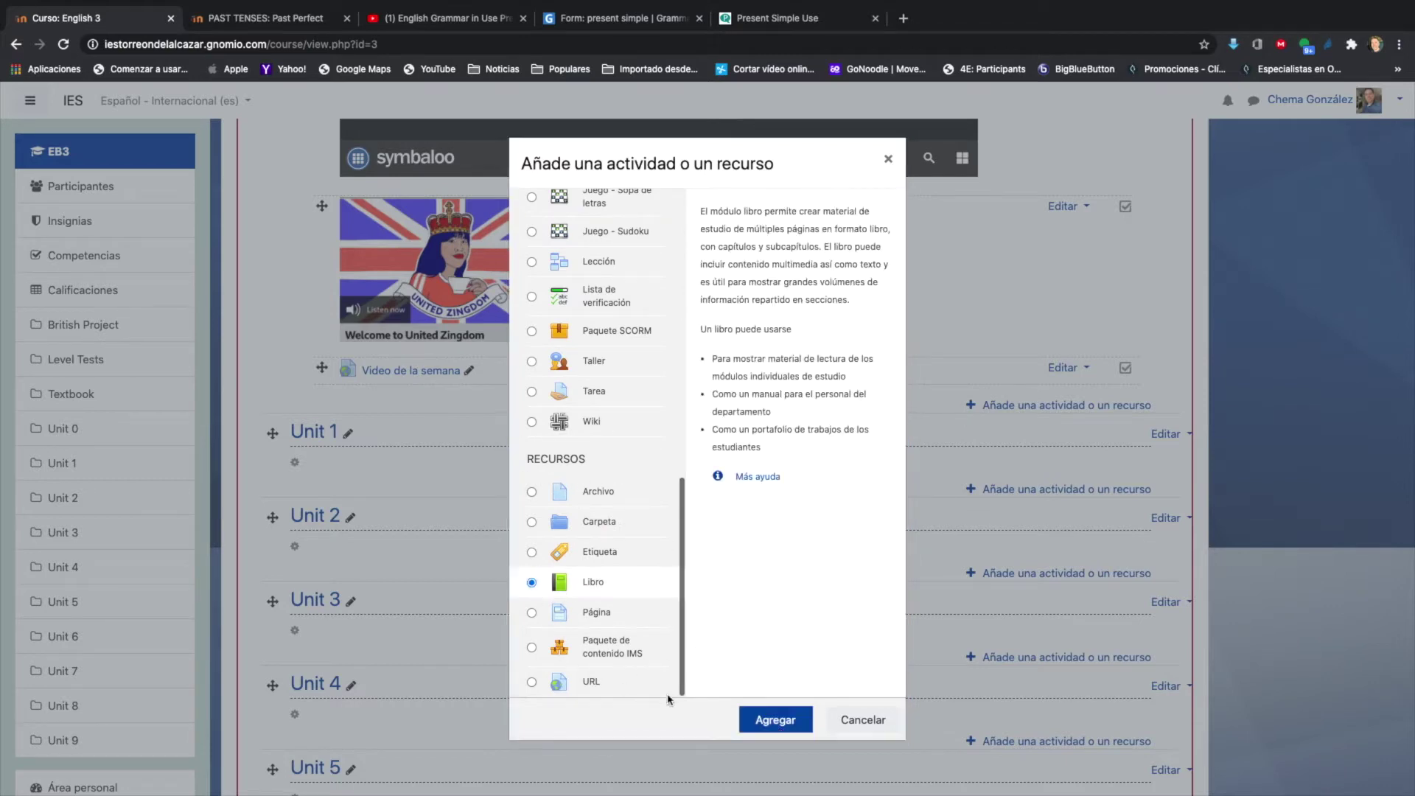
{"action": "left_click", "coordinate": [787, 720]}
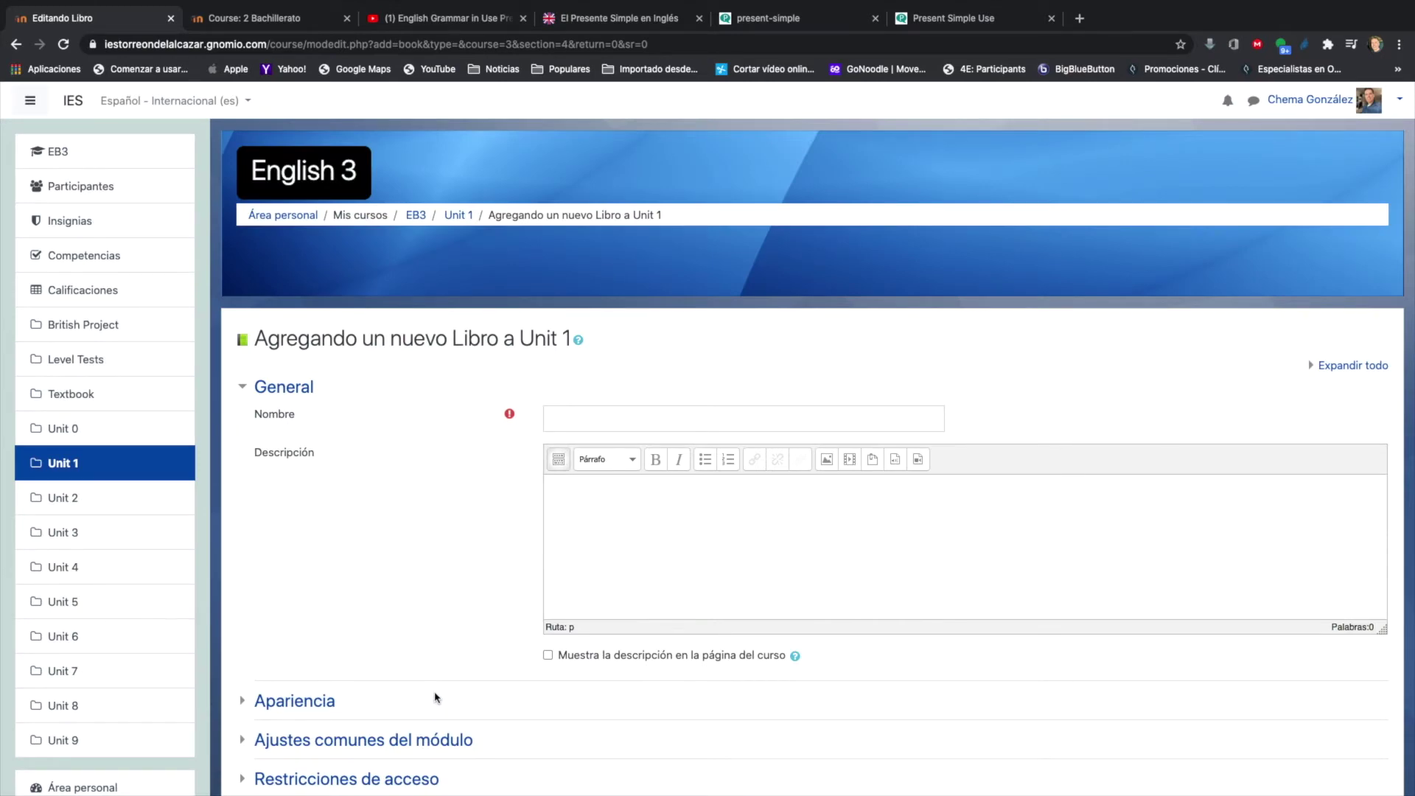
{"action": "left_click", "coordinate": [587, 417]}
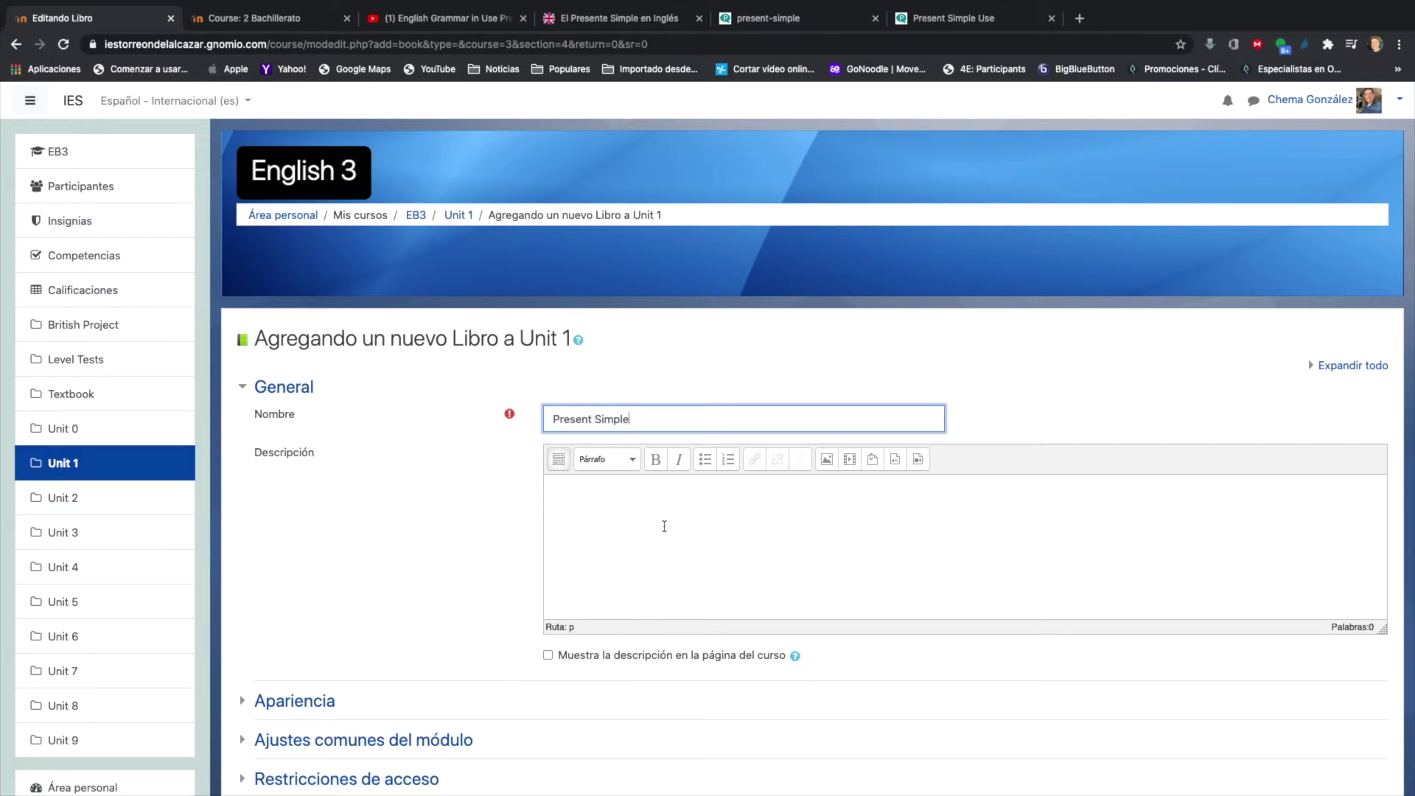
Expand the Apariencia settings of the new book and review the available chapter numbering options
{"action": "scroll", "coordinate": [648, 523], "scroll_direction": "down", "scroll_amount": 2}
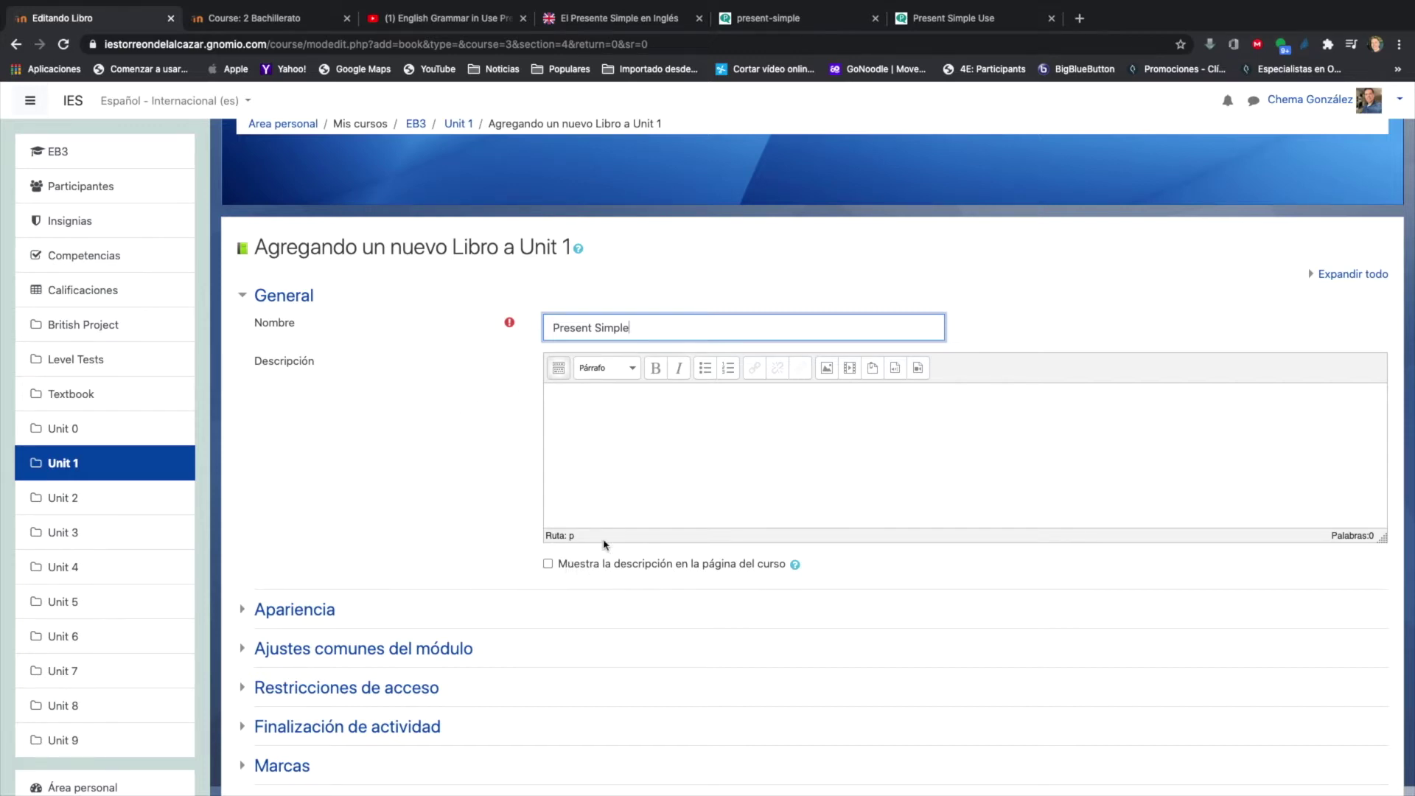
{"action": "scroll", "coordinate": [495, 547], "scroll_direction": "down", "scroll_amount": 1}
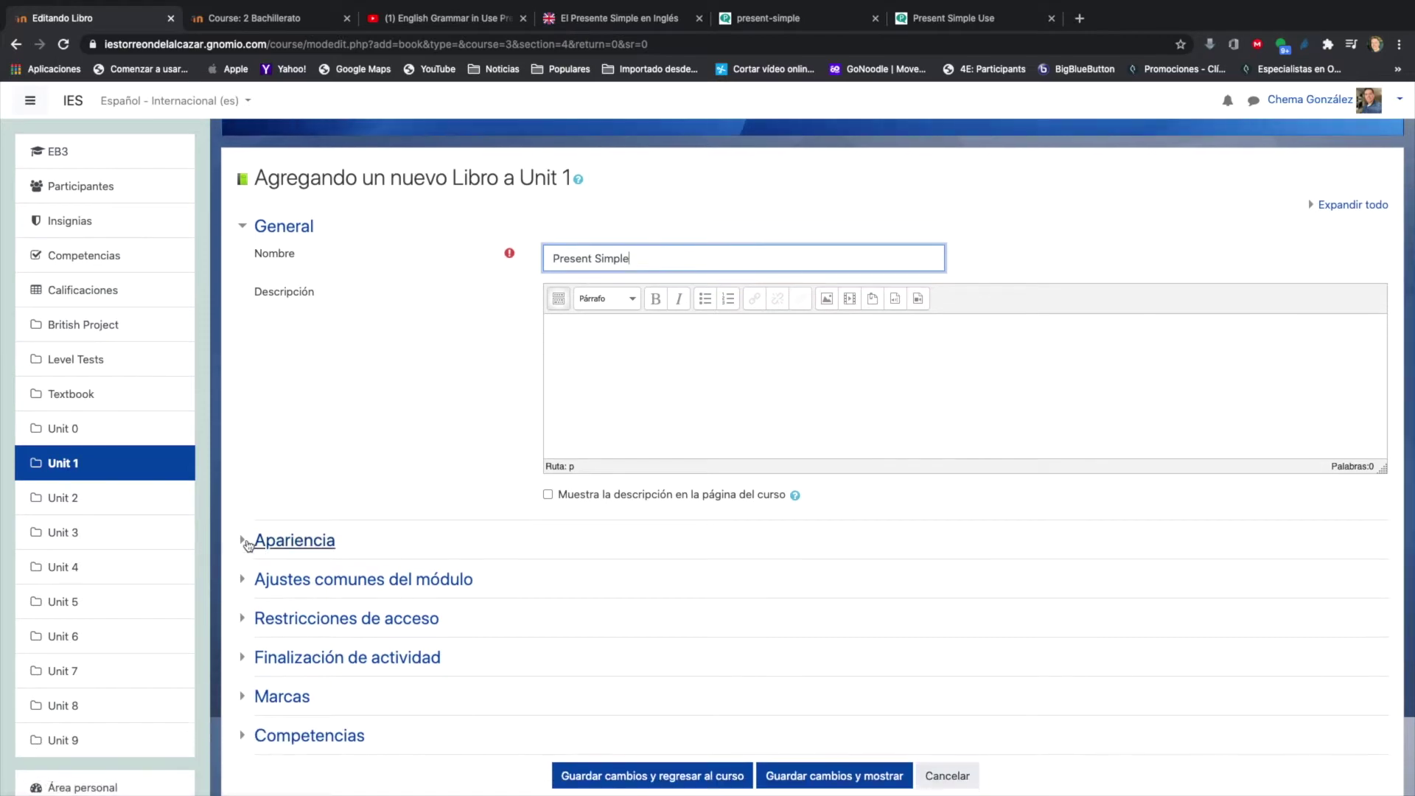
{"action": "left_click", "coordinate": [247, 540]}
{"action": "scroll", "coordinate": [765, 581], "scroll_direction": "down", "scroll_amount": 2}
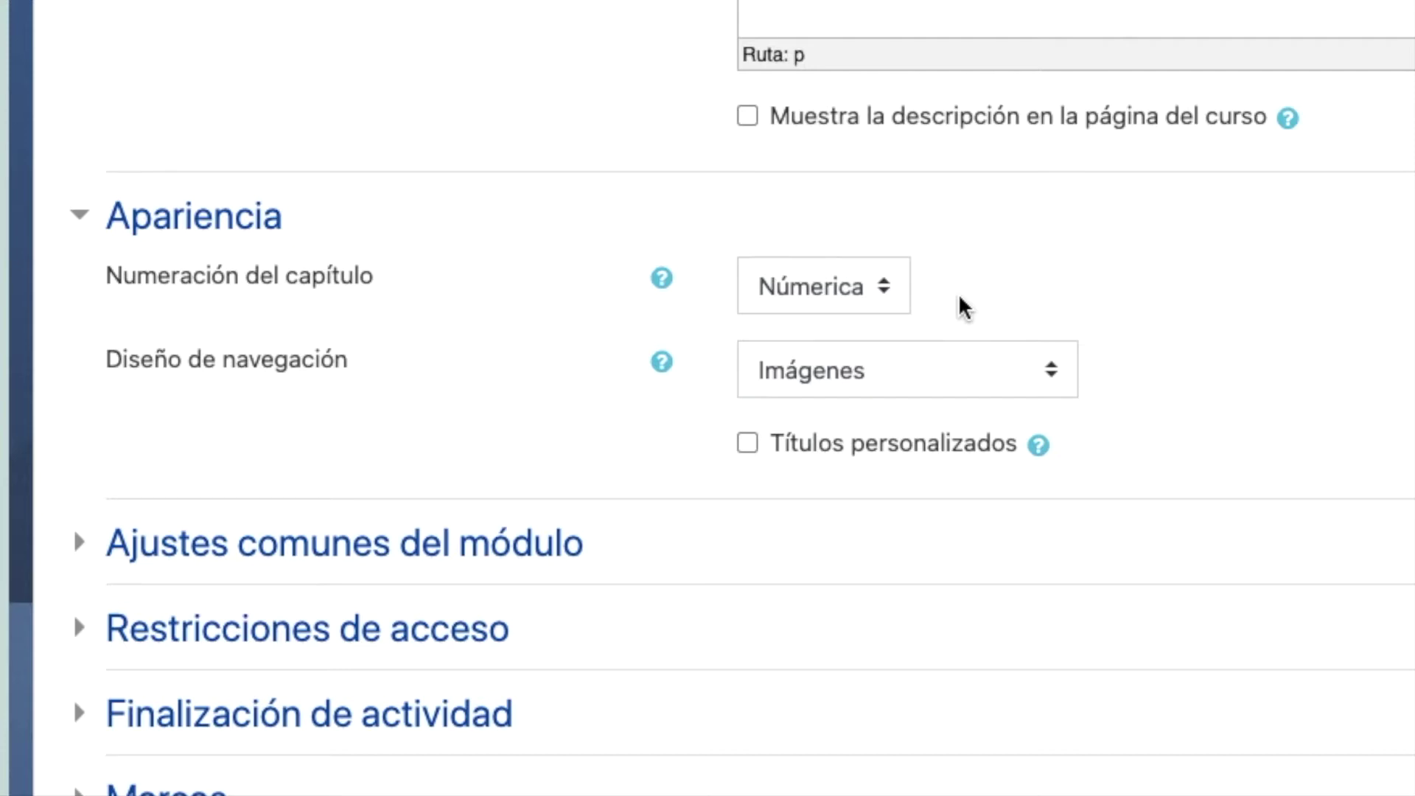
{"action": "left_click", "coordinate": [883, 295]}
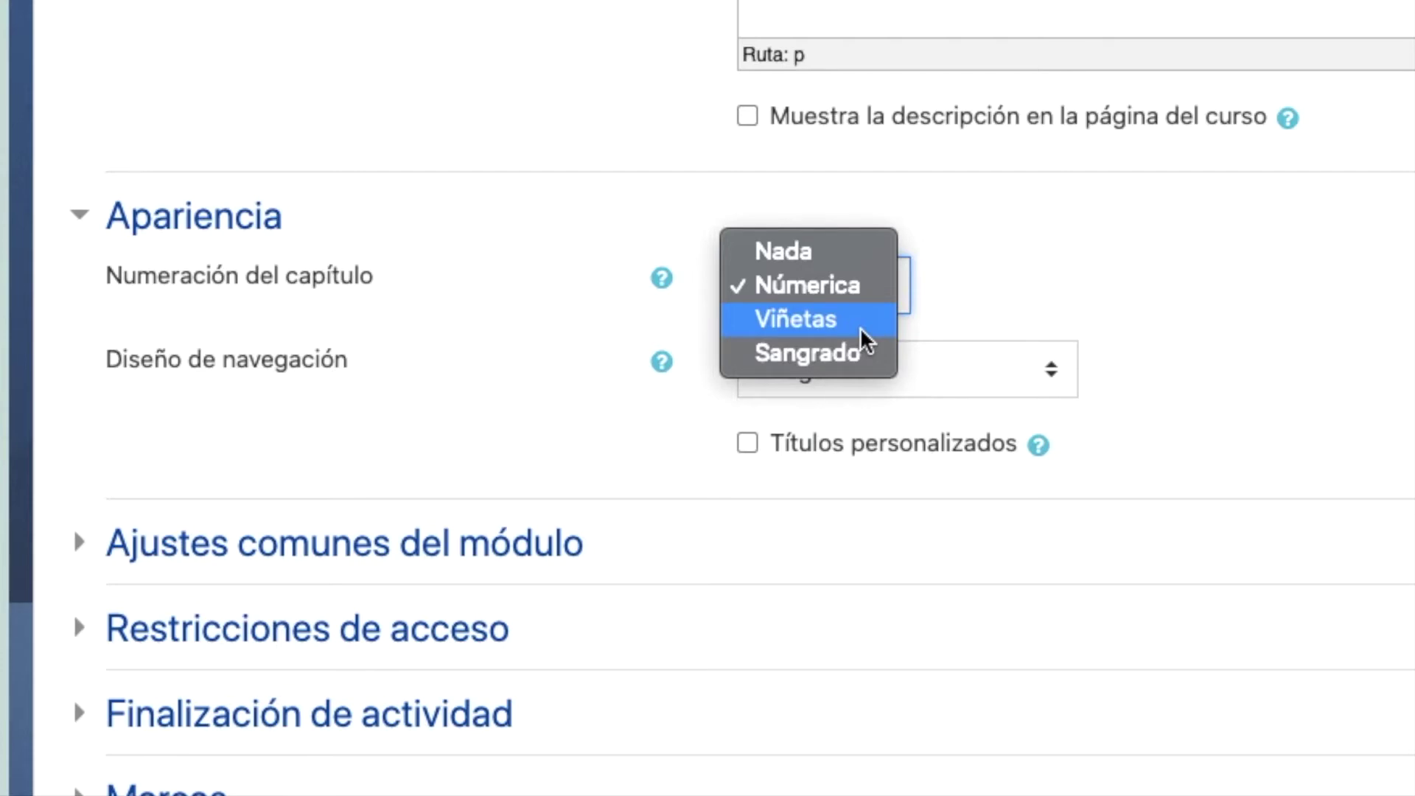
{"action": "left_click", "coordinate": [1002, 300]}
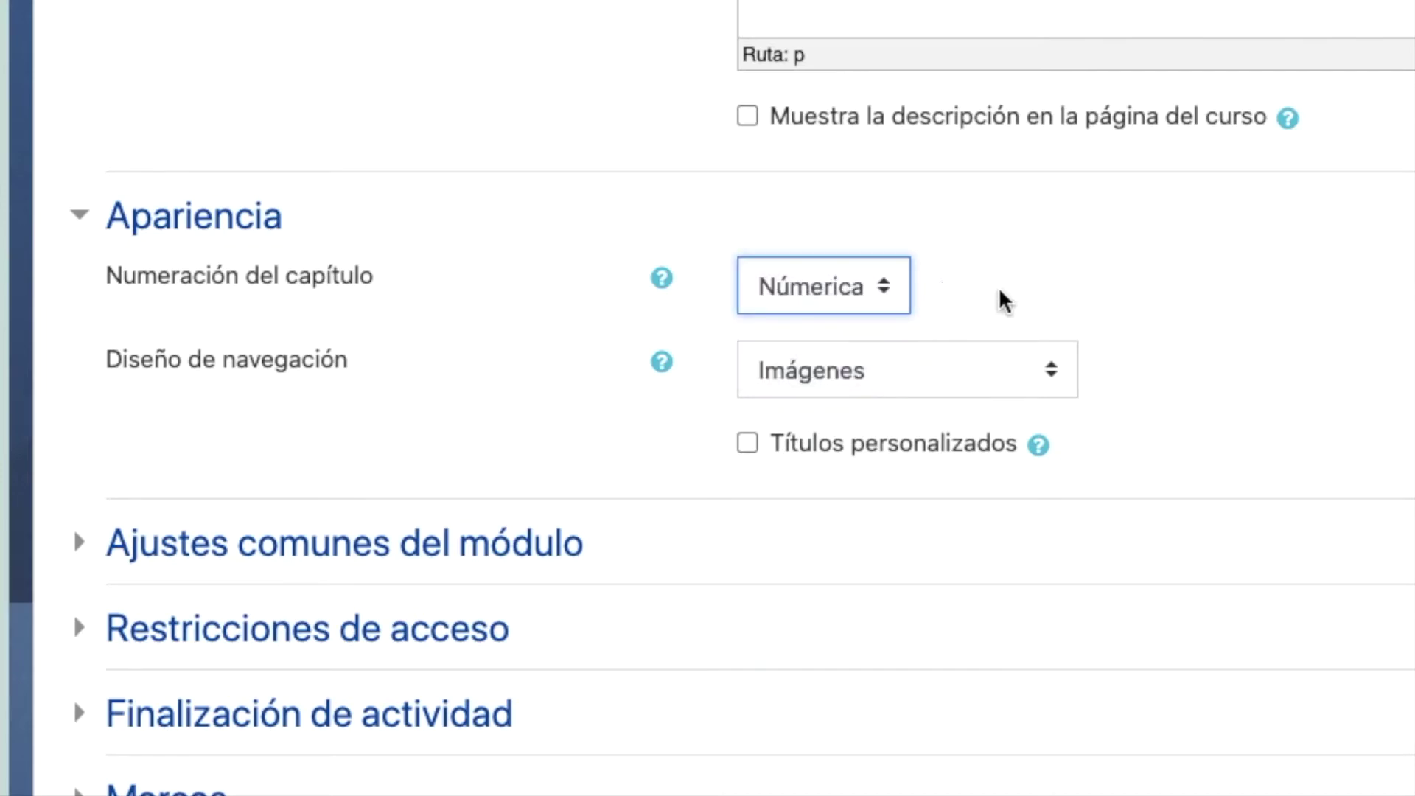
Set the book's chapter numbering to Nada
{"action": "left_click", "coordinate": [857, 295]}
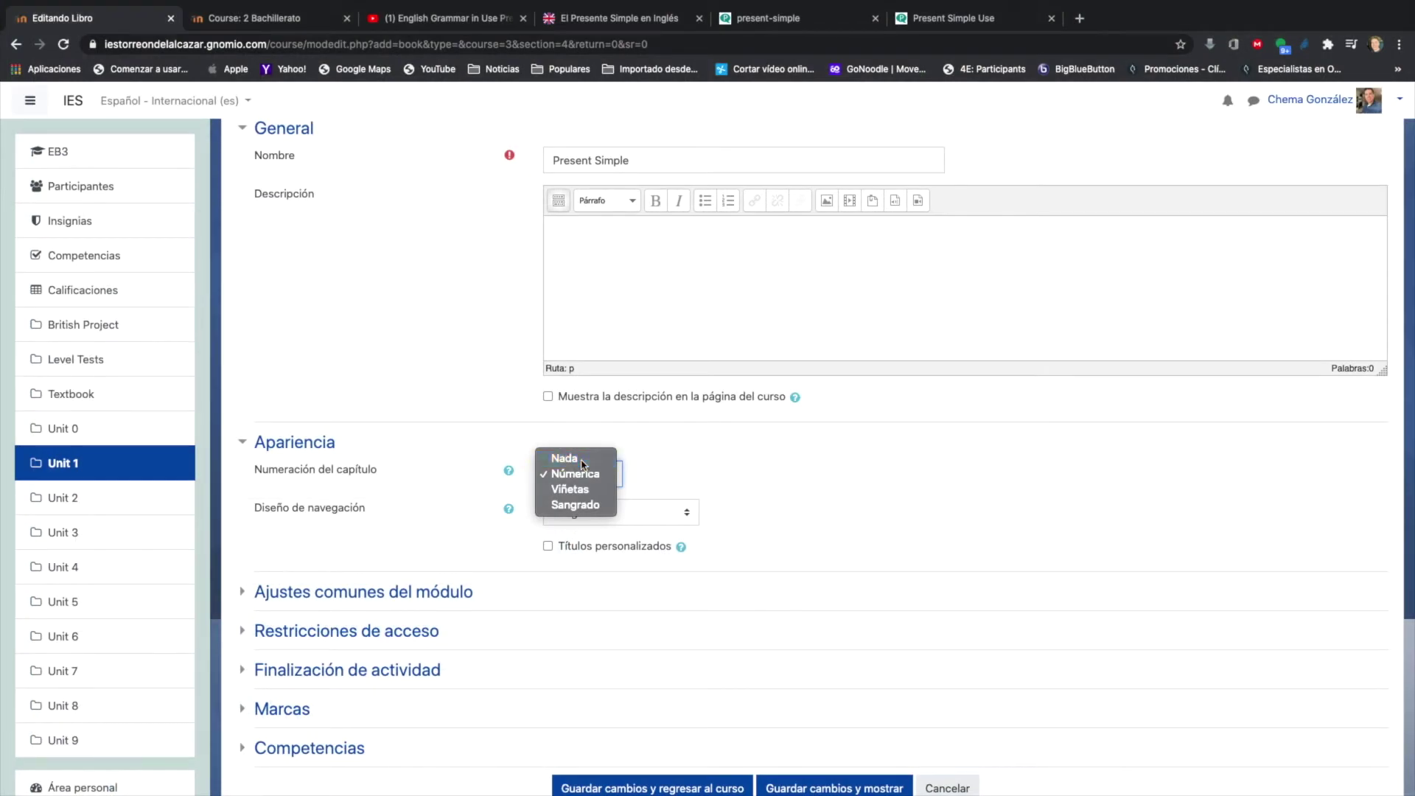
{"action": "left_click", "coordinate": [583, 459]}
{"action": "scroll", "coordinate": [704, 485], "scroll_direction": "up", "scroll_amount": 3}
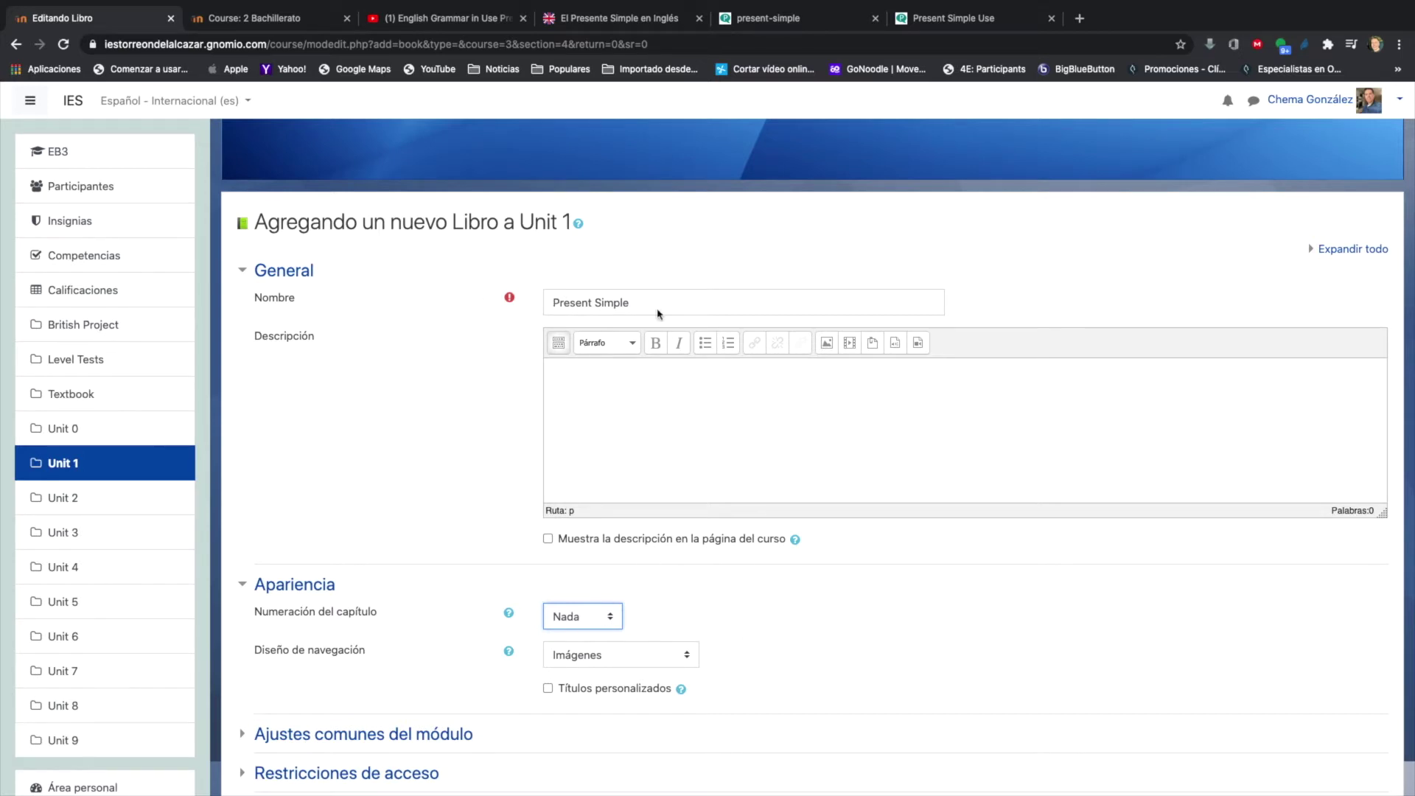
{"action": "scroll", "coordinate": [686, 547], "scroll_direction": "down", "scroll_amount": 3}
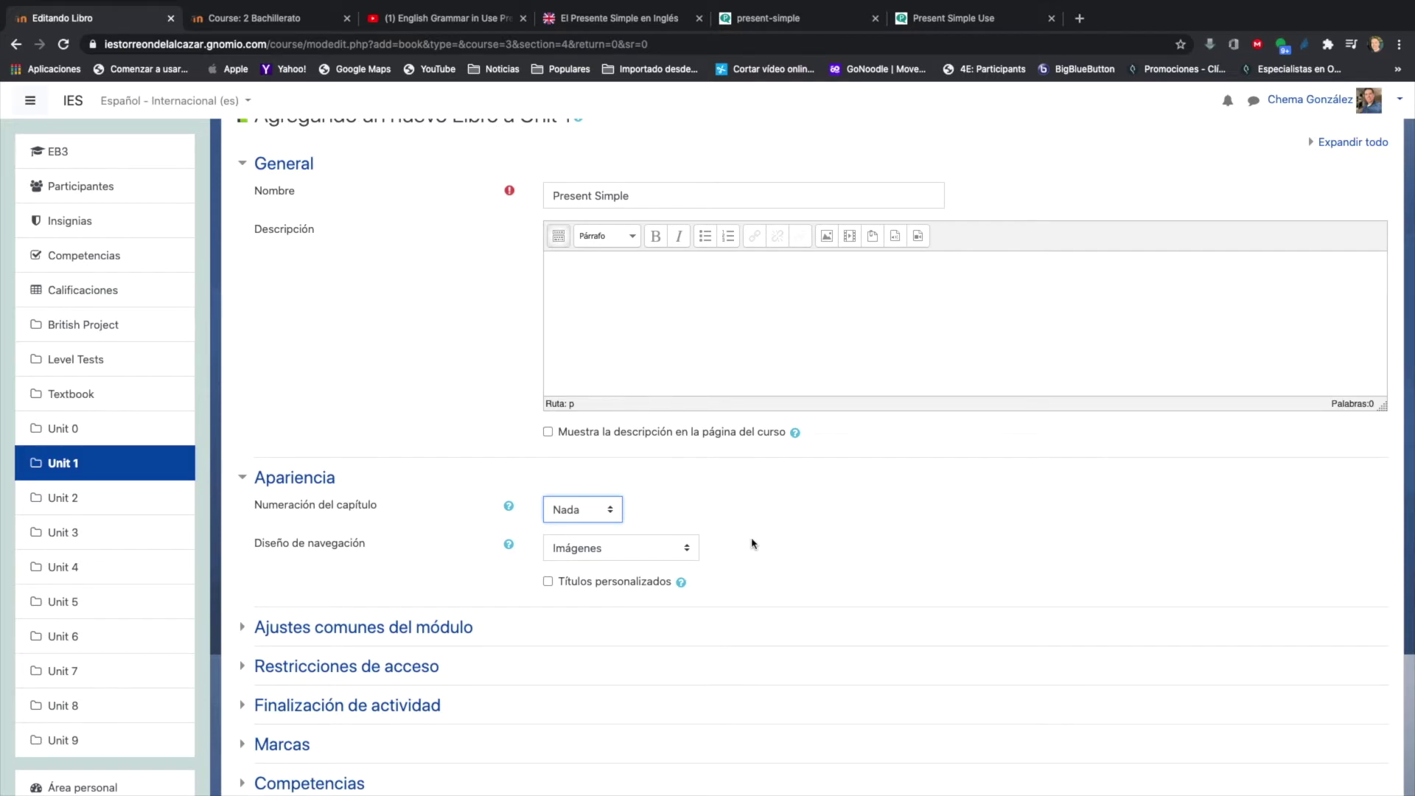
Set the book's chapter numbering to Númerica
{"action": "left_click", "coordinate": [603, 512]}
{"action": "left_click", "coordinate": [601, 527]}
{"action": "scroll", "coordinate": [699, 510], "scroll_direction": "down", "scroll_amount": 2}
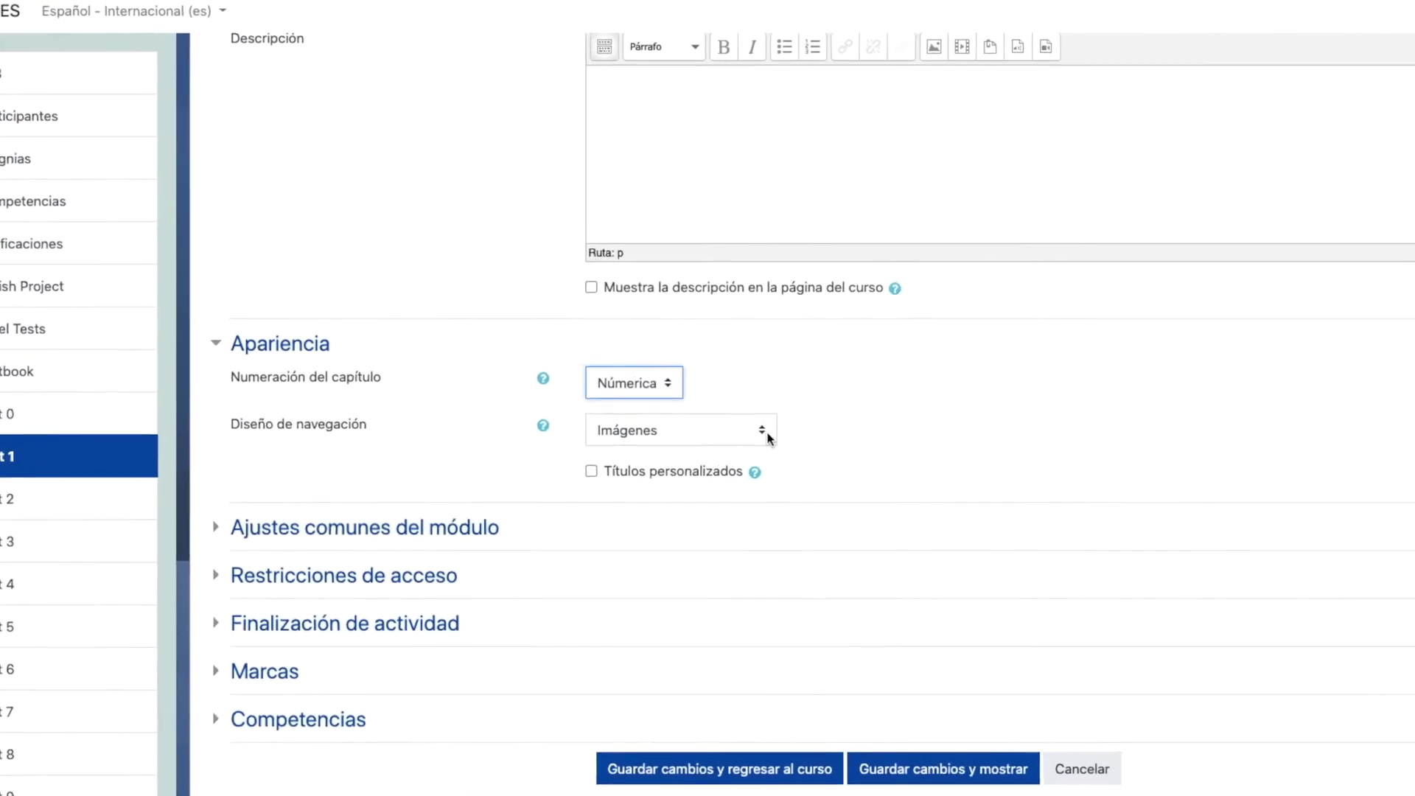
Review the navigation design options, keep Imágenes, and save the book so that it is displayed
{"action": "left_click", "coordinate": [767, 437]}
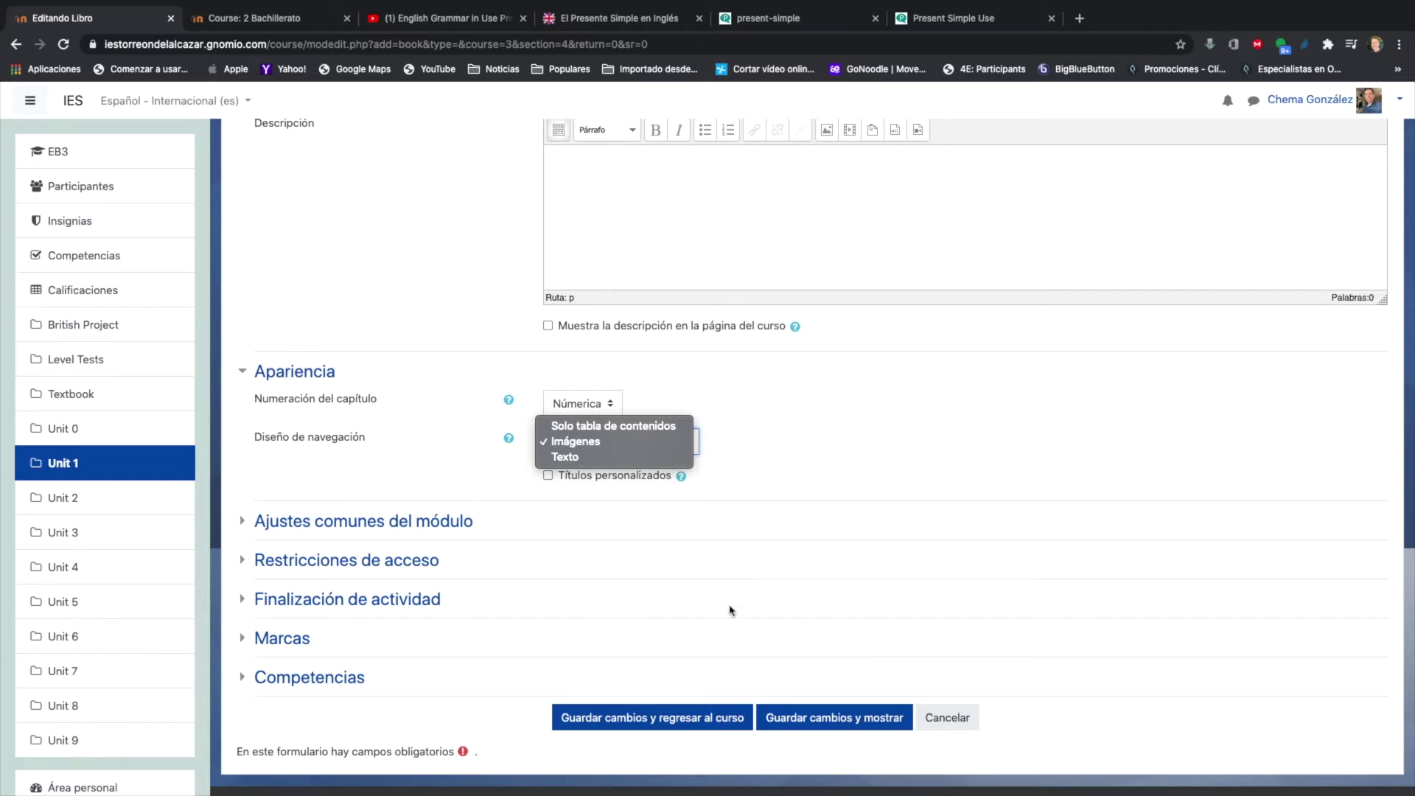
{"action": "left_click", "coordinate": [819, 722]}
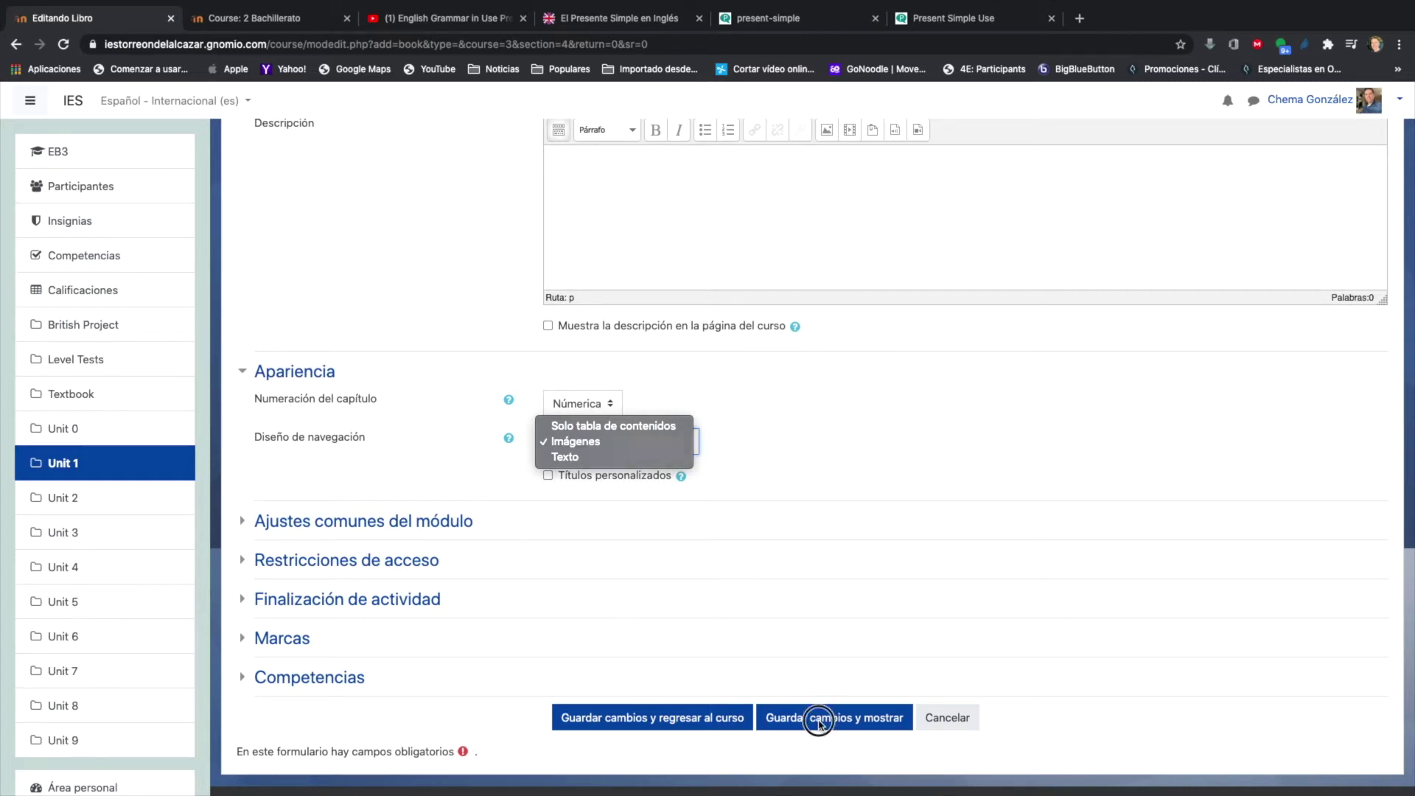
{"action": "left_click", "coordinate": [819, 722]}
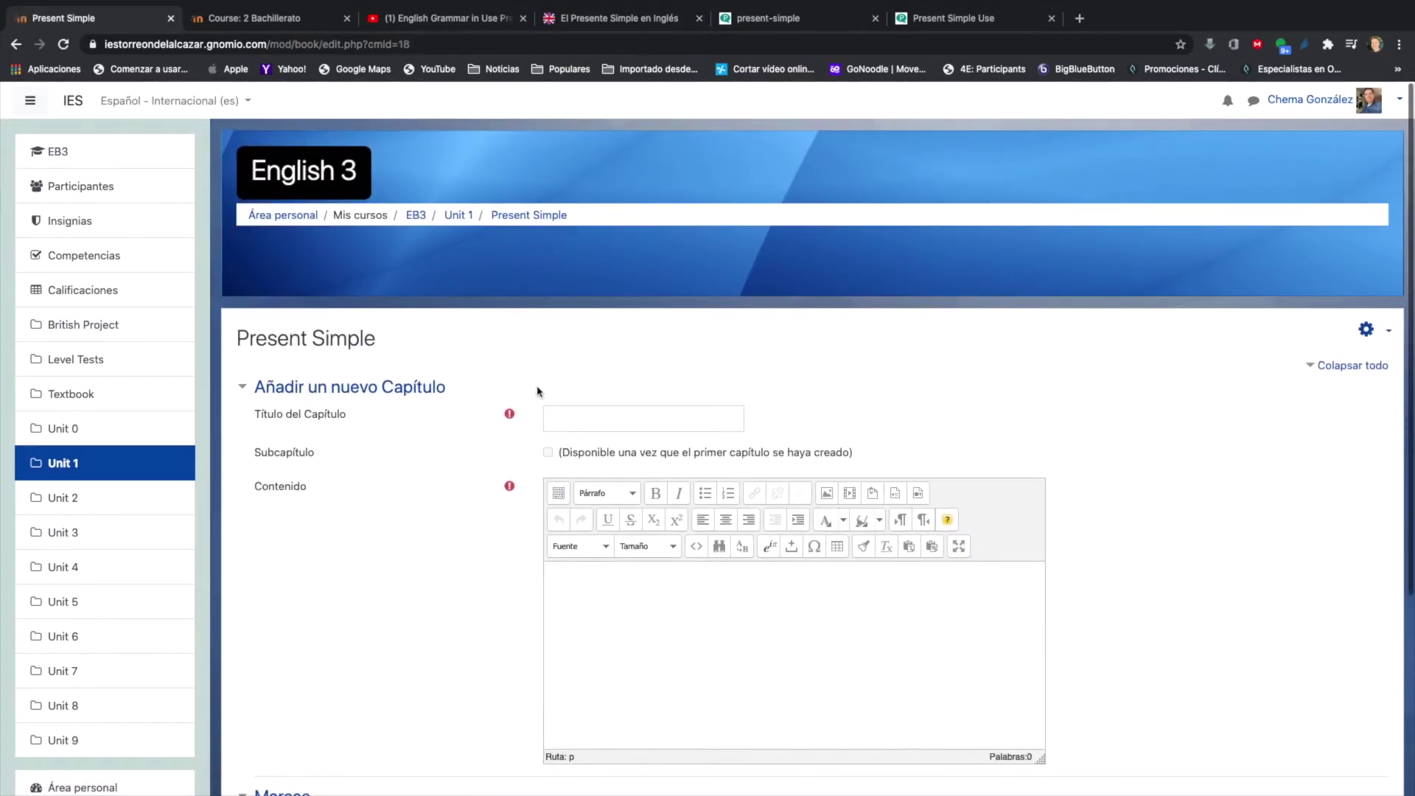
Create the book's first chapter with the title Capítulo 1 and random placeholder text as content, and save it
{"action": "left_click", "coordinate": [570, 424]}
{"action": "type", "text": "Cap"}
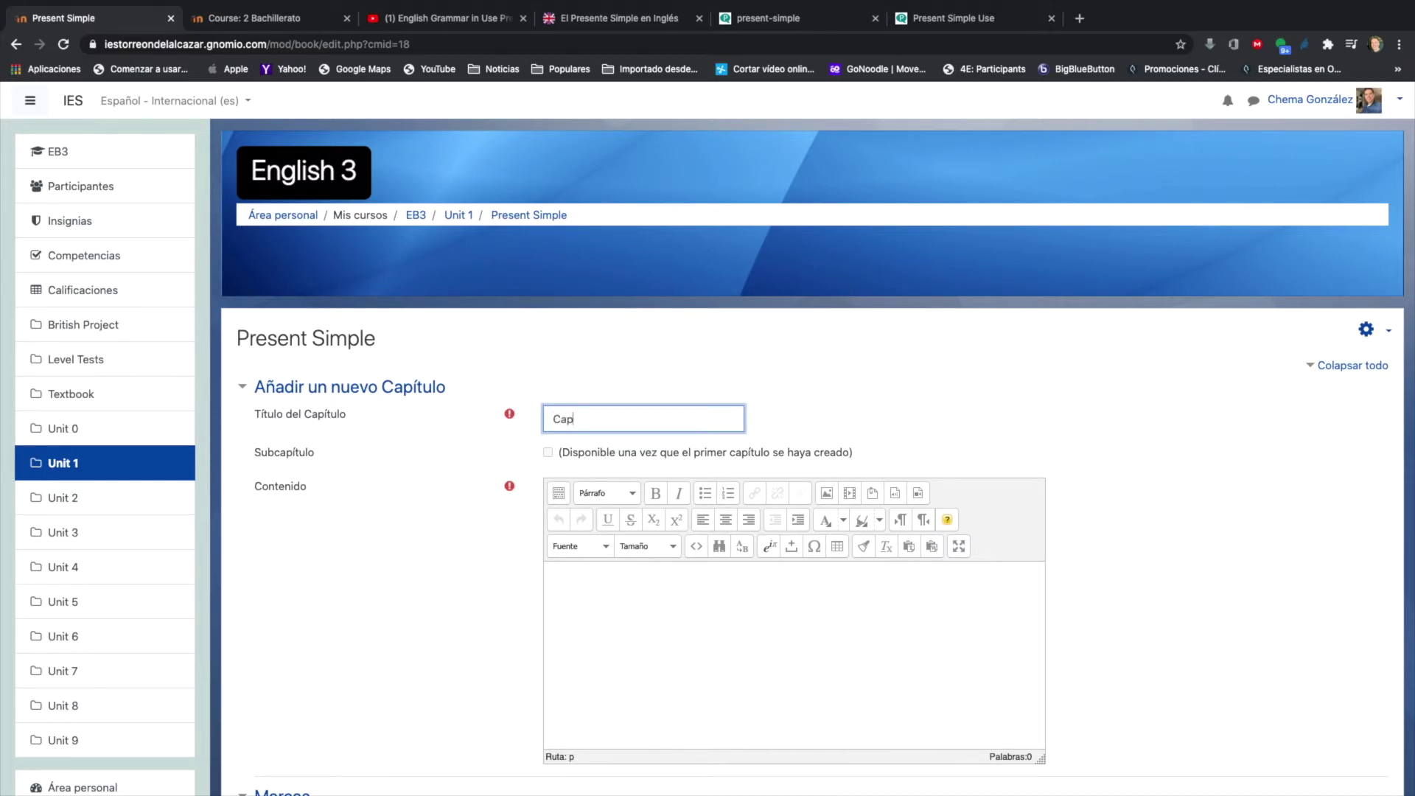
{"action": "type", "text": "ítulo 1"}
{"action": "left_click", "coordinate": [594, 606]}
{"action": "type", "text": "askjd"}
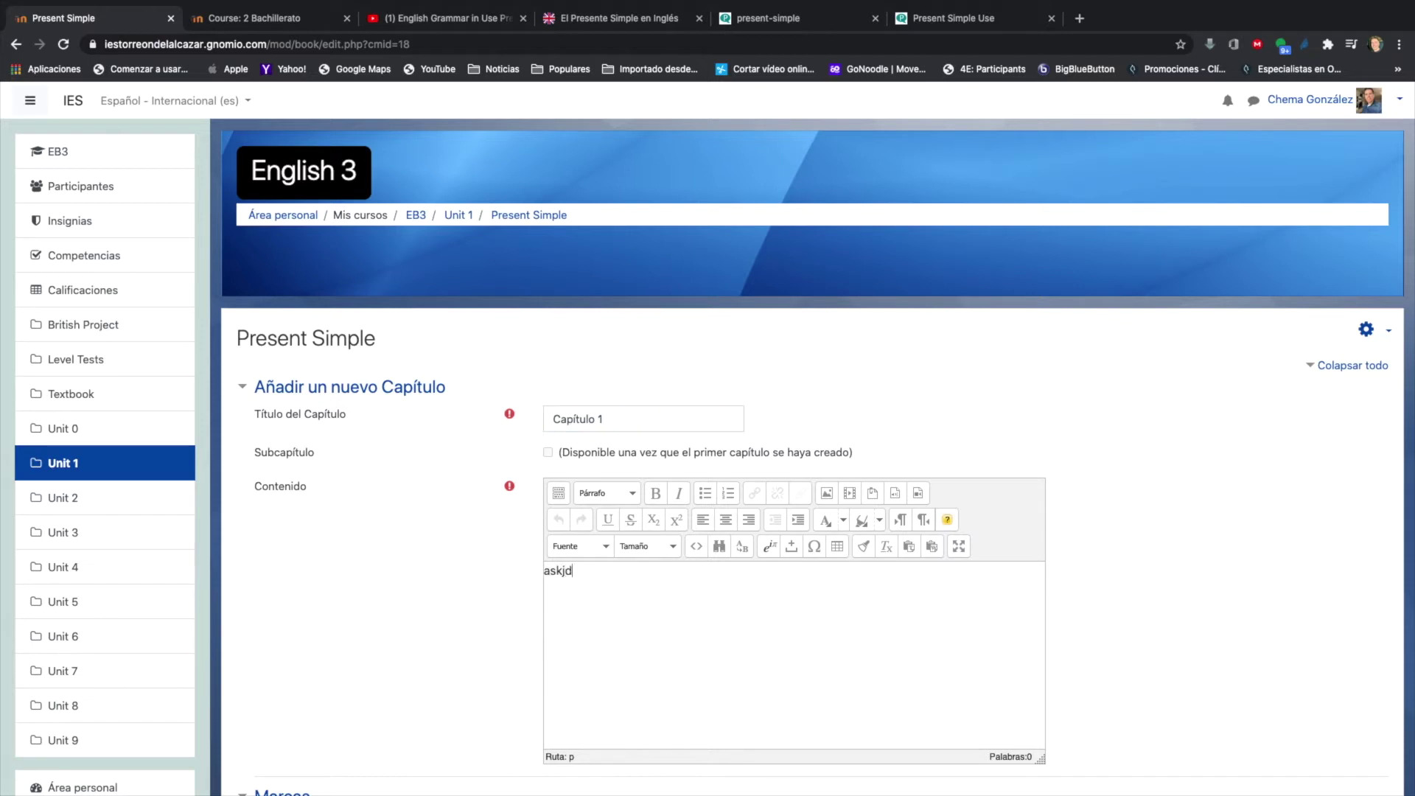
{"action": "type", "text": "bvkqbvkjsfbvjkbreqkjbvkjnjvnrfnvjfnjv"}
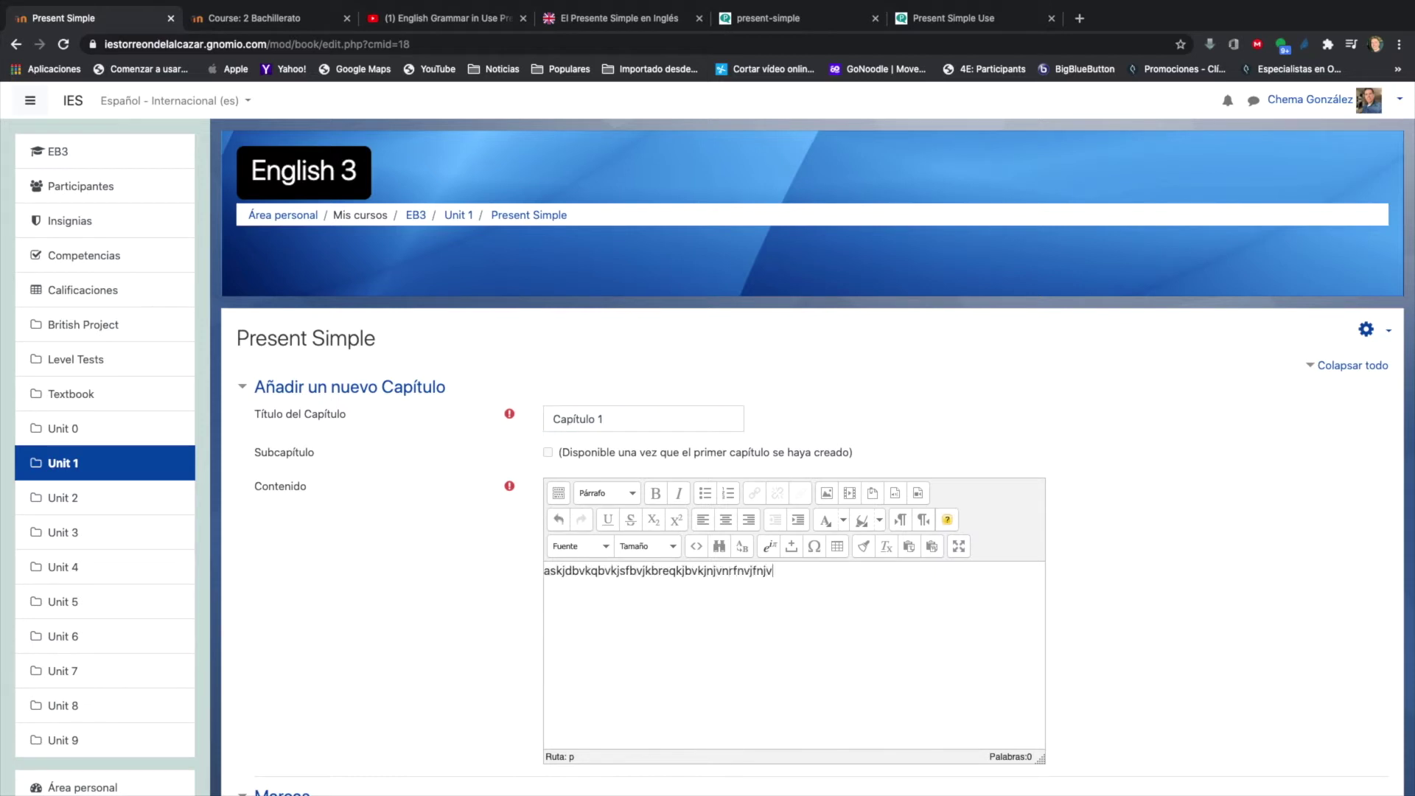
{"action": "scroll", "coordinate": [1132, 501], "scroll_direction": "down", "scroll_amount": 3}
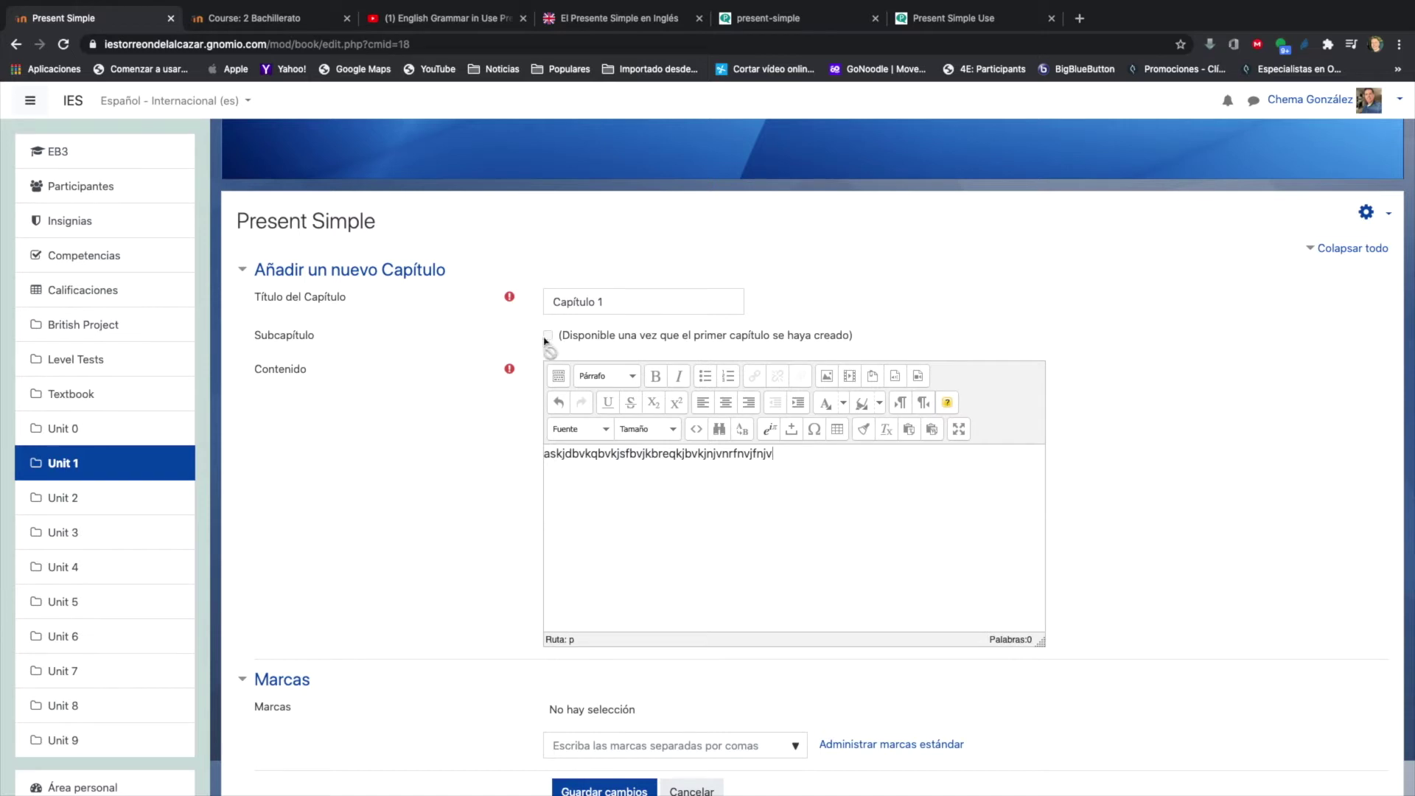
{"action": "scroll", "coordinate": [392, 353], "scroll_direction": "down", "scroll_amount": 3}
{"action": "scroll", "coordinate": [392, 353], "scroll_direction": "down", "scroll_amount": 1}
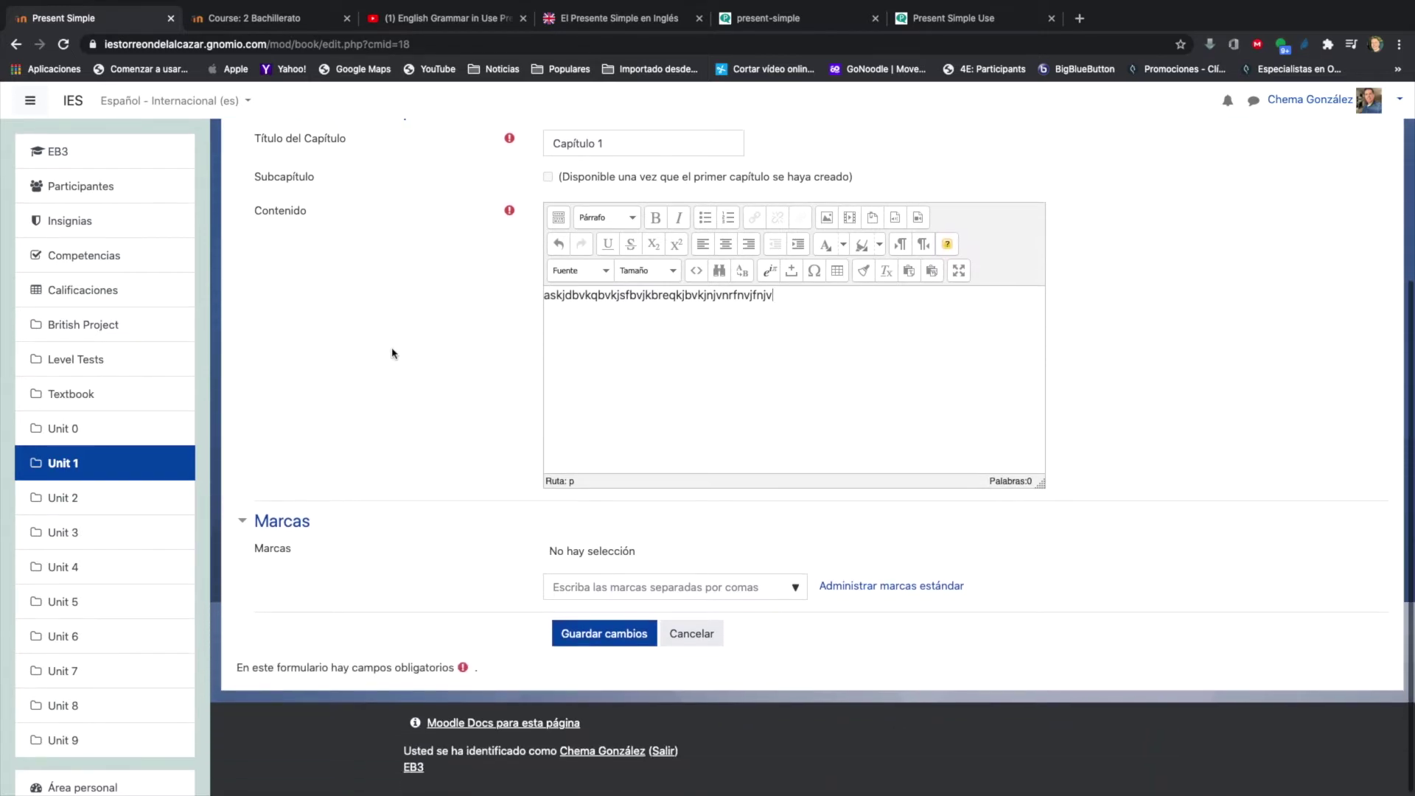
{"action": "left_click", "coordinate": [609, 640]}
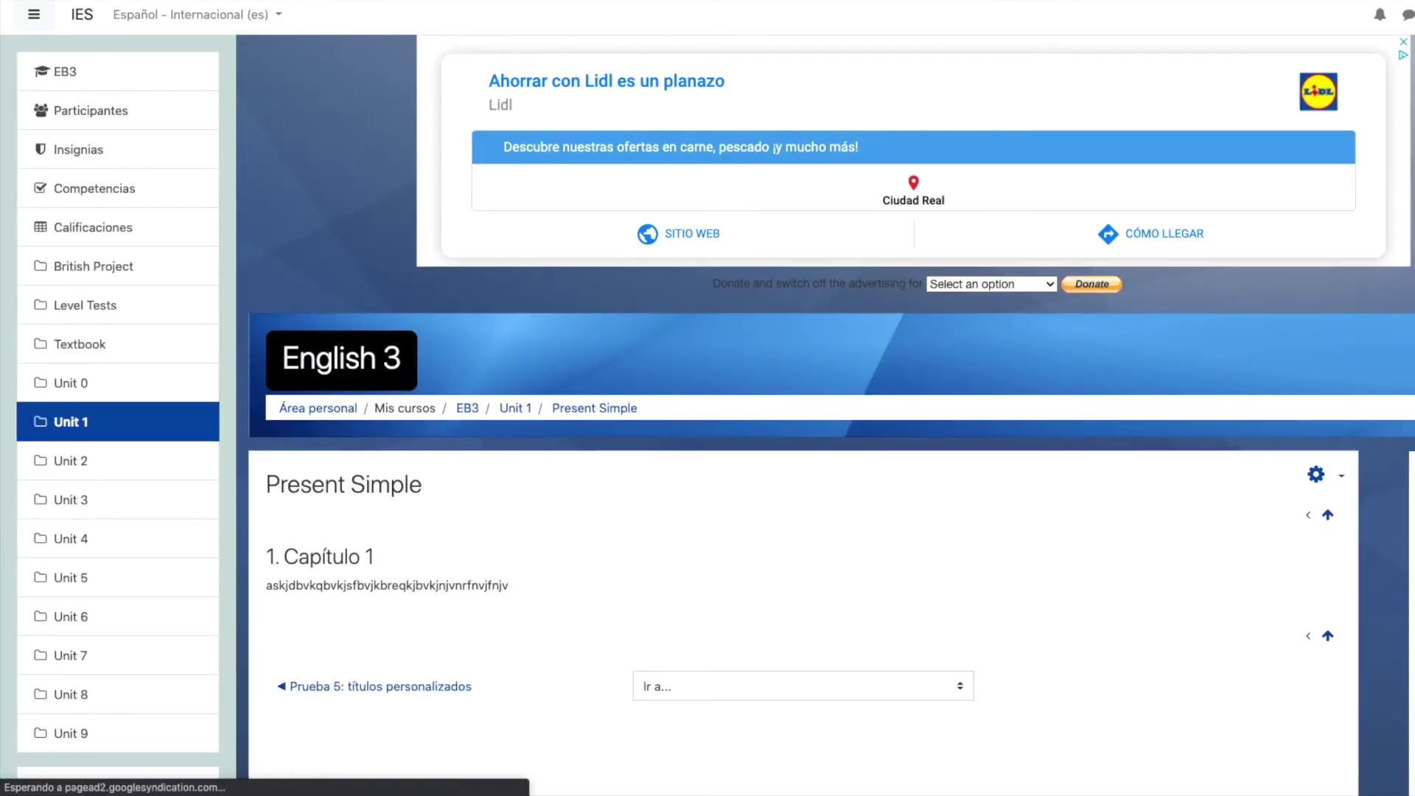
Add a subchapter titled Sbcapítulo under Capítulo 1 with random placeholder text, and save it
{"action": "scroll", "coordinate": [1246, 568], "scroll_direction": "down", "scroll_amount": 2}
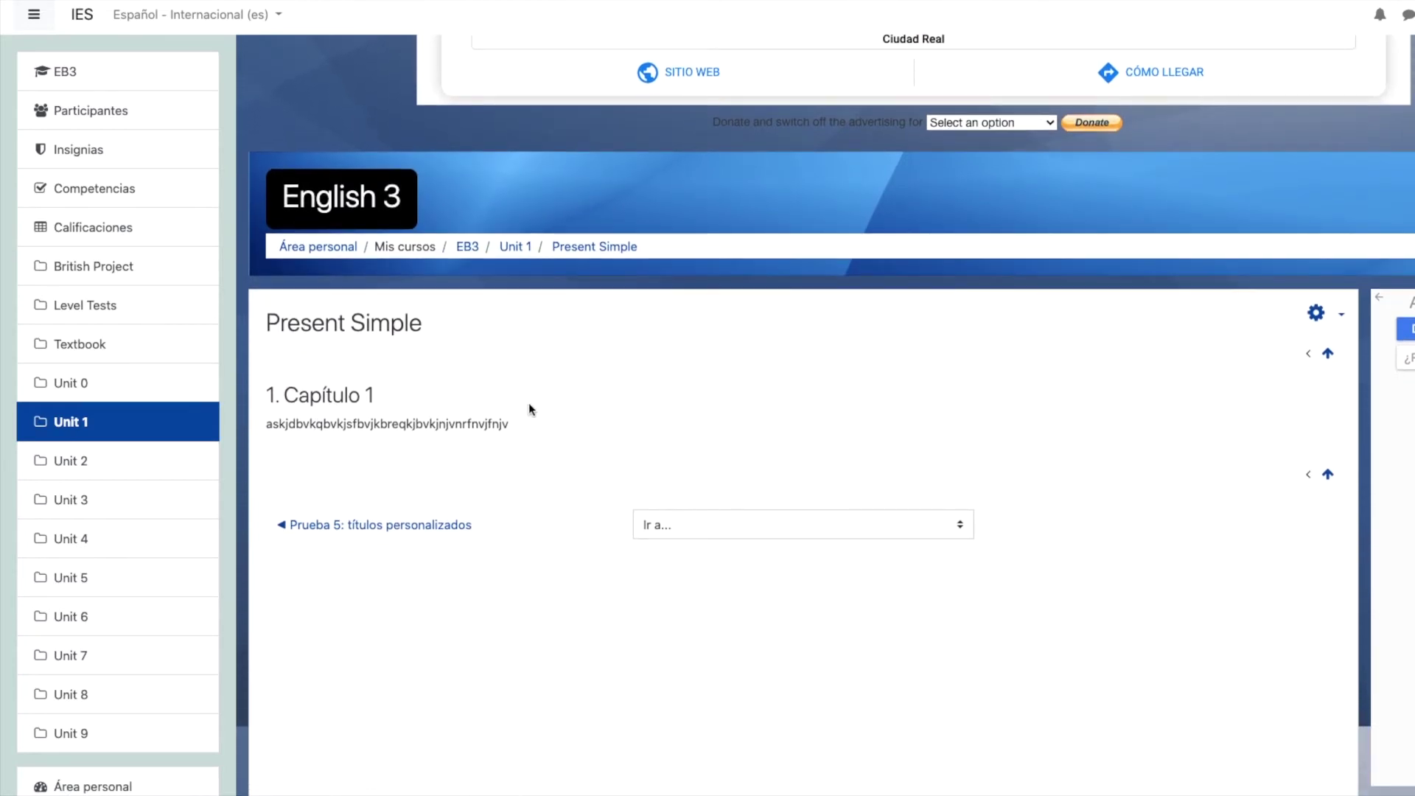
{"action": "scroll", "coordinate": [1116, 431], "scroll_direction": "down", "scroll_amount": 1}
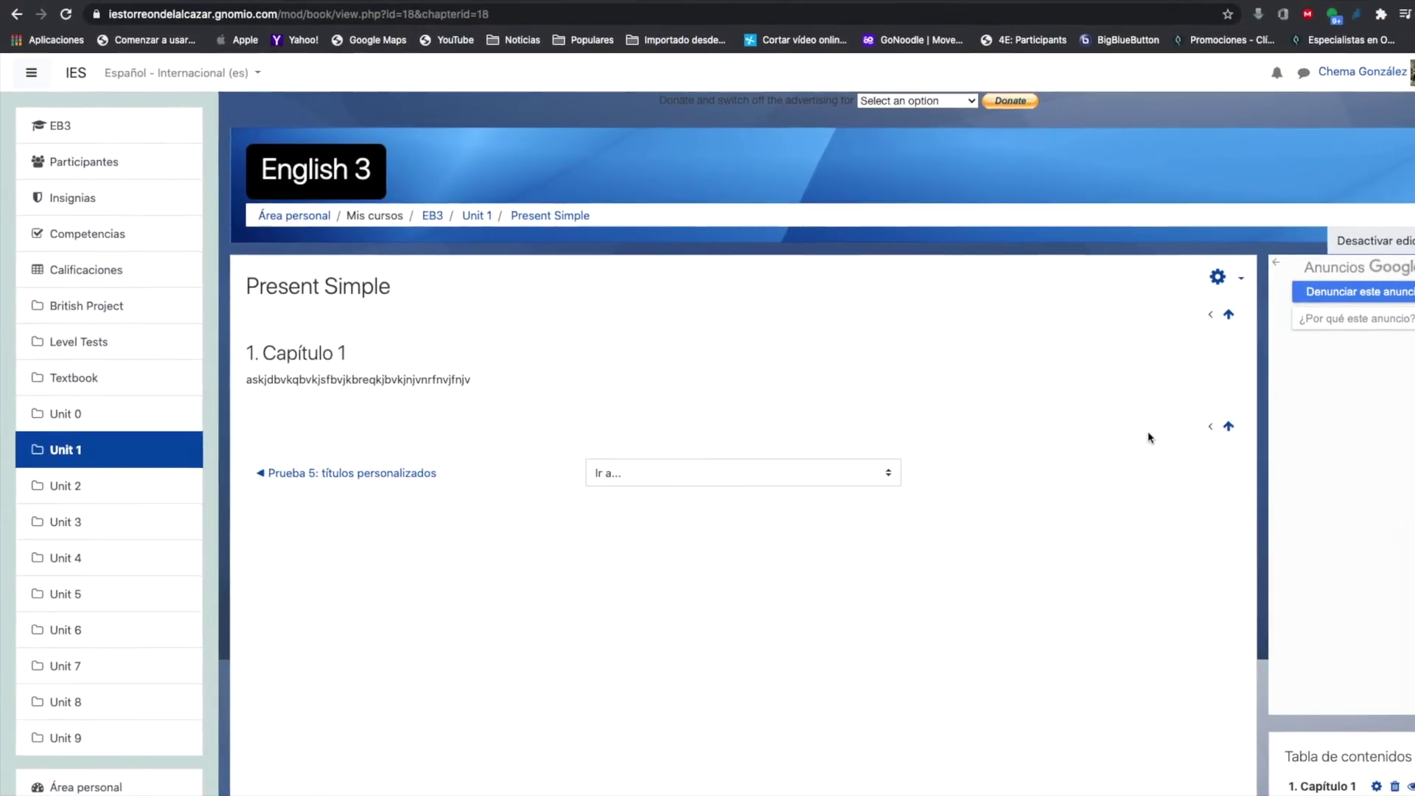
{"action": "scroll", "coordinate": [1106, 483], "scroll_direction": "down", "scroll_amount": 2}
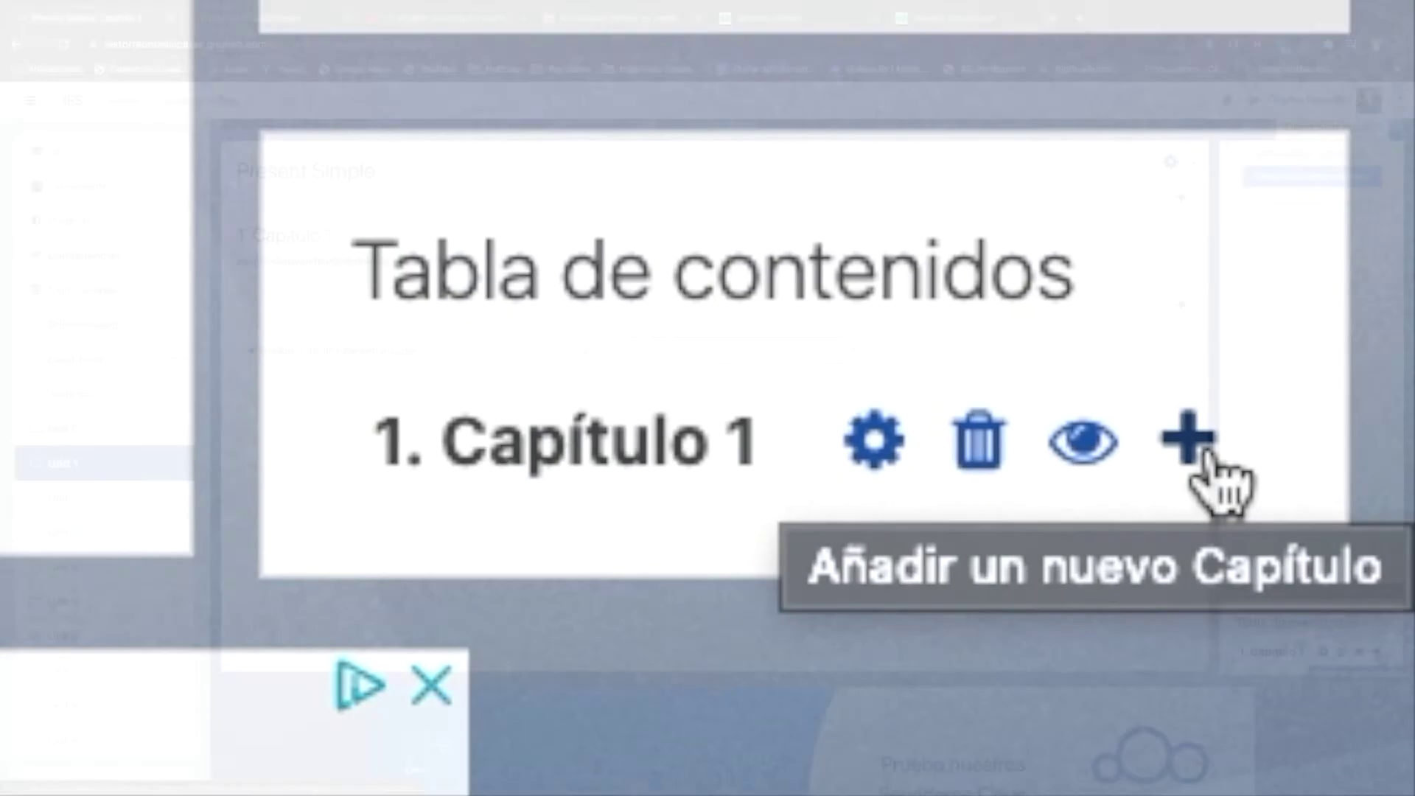
{"action": "left_click", "coordinate": [1209, 465]}
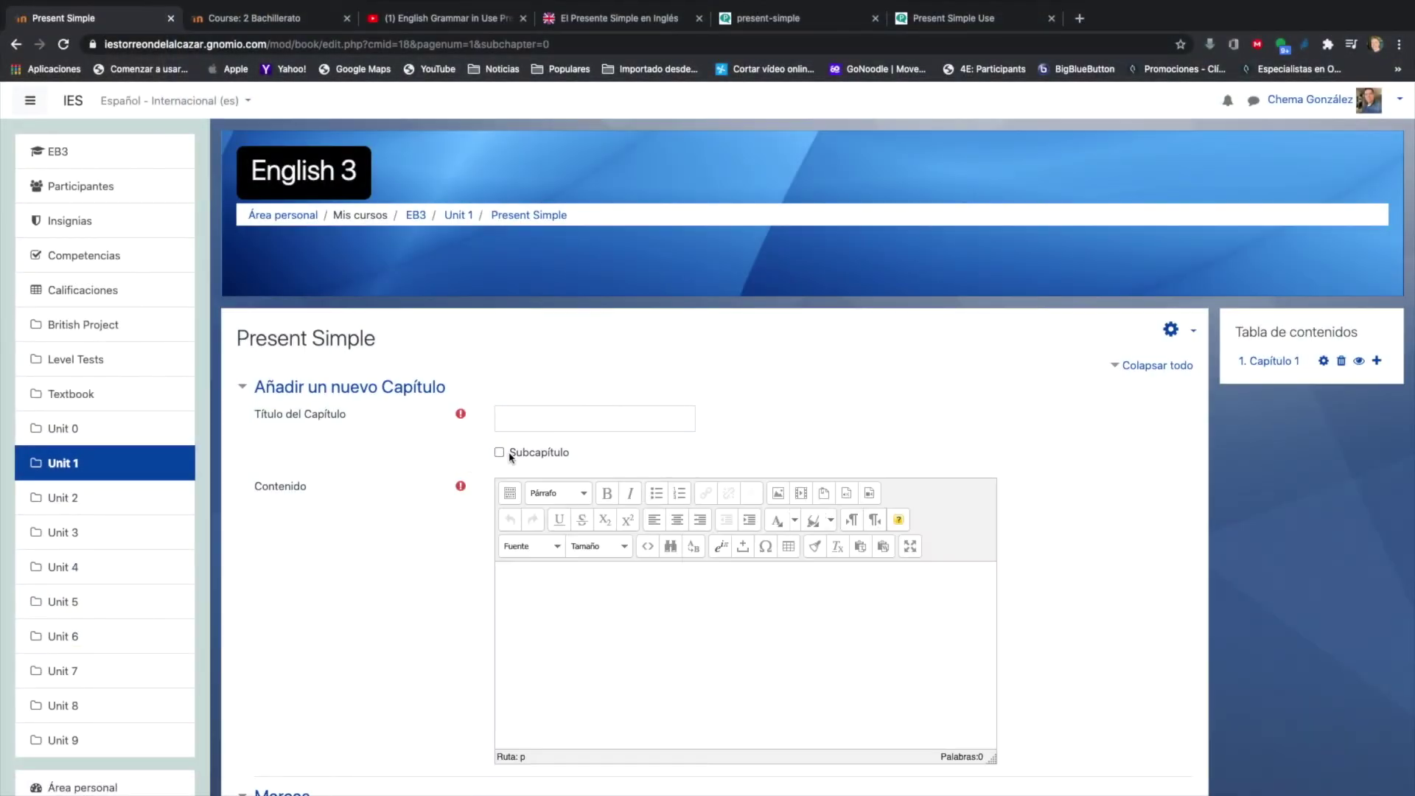
{"action": "left_click", "coordinate": [514, 425]}
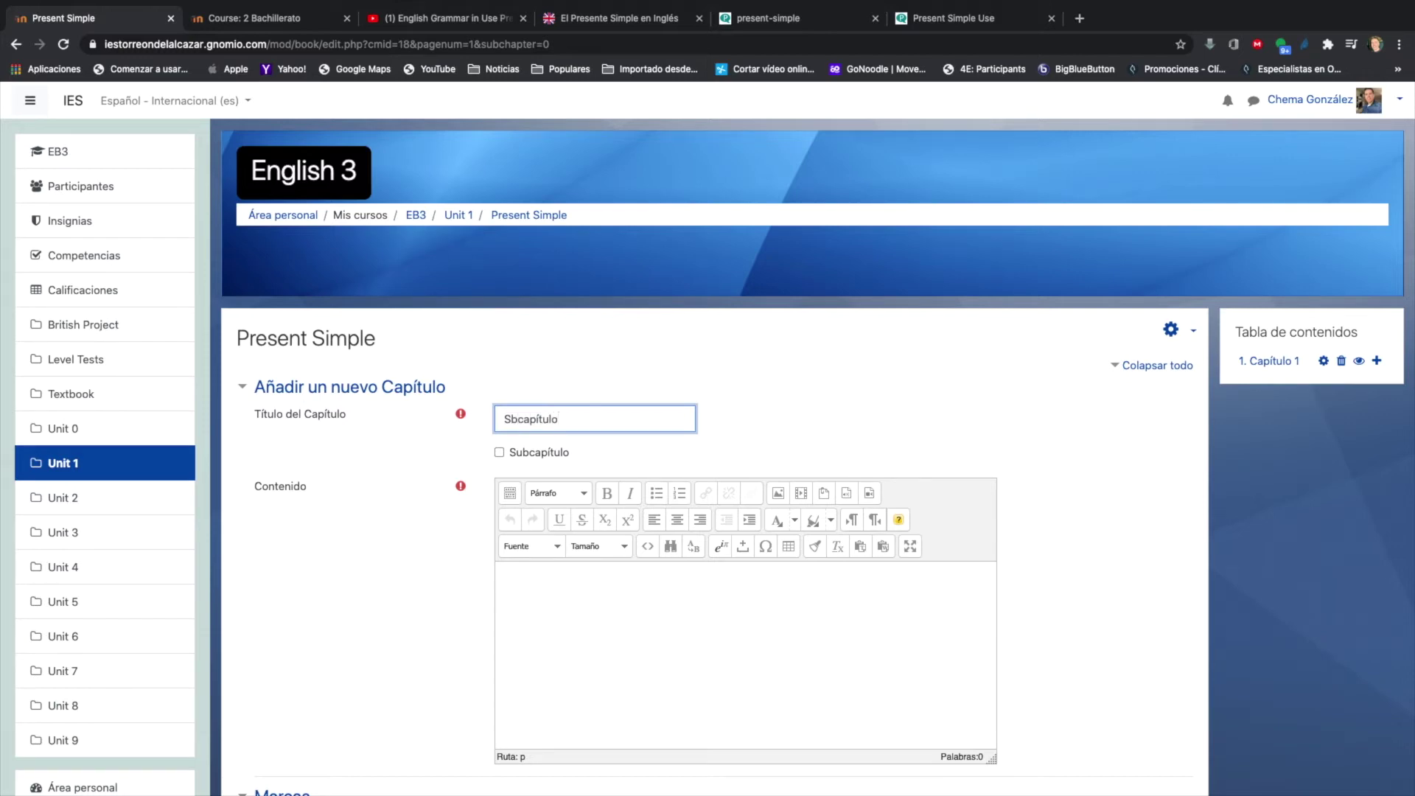
{"action": "left_click", "coordinate": [499, 452]}
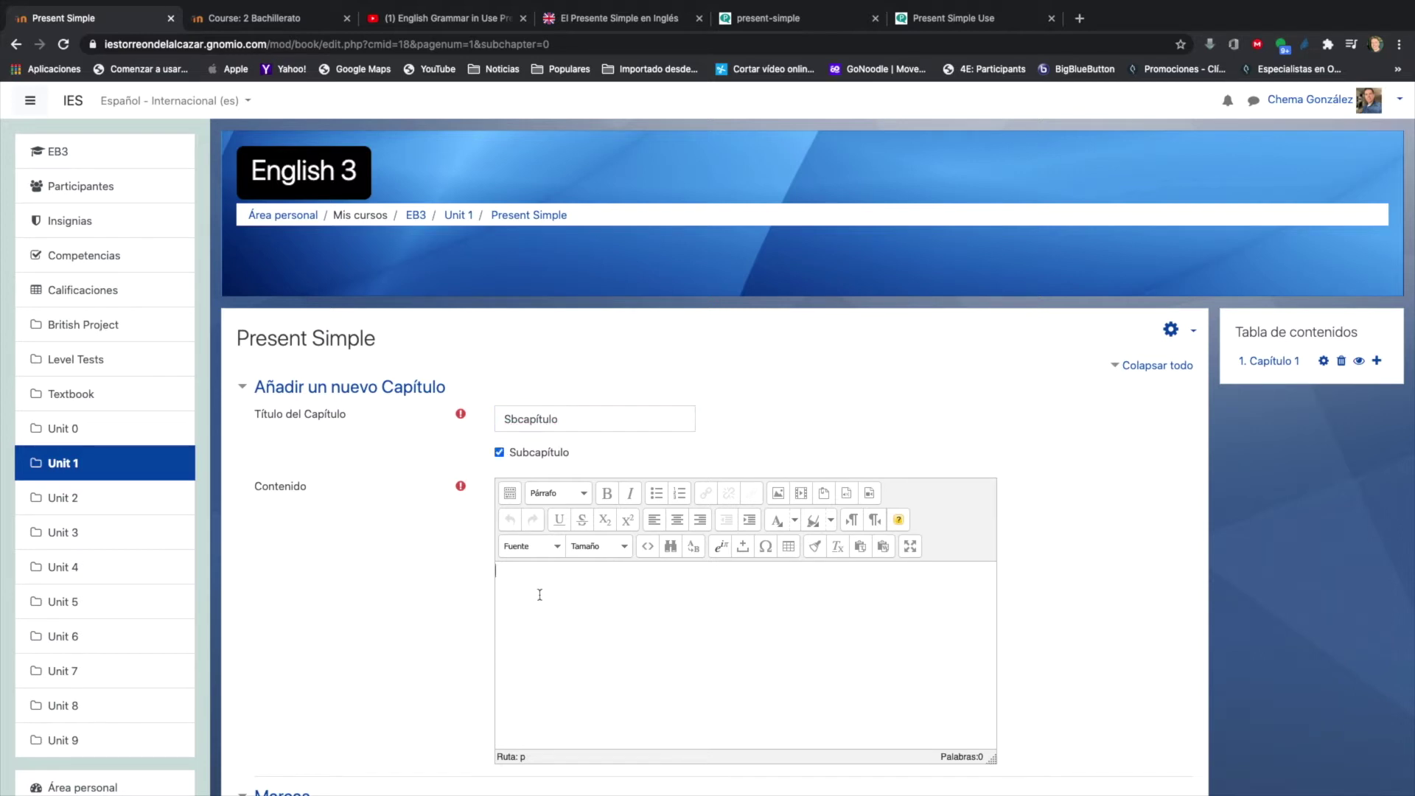
{"action": "type", "text": "bvkjqefvkjbrekjvkjerbkvjbrekqjbvl"}
{"action": "scroll", "coordinate": [317, 638], "scroll_direction": "down", "scroll_amount": 4}
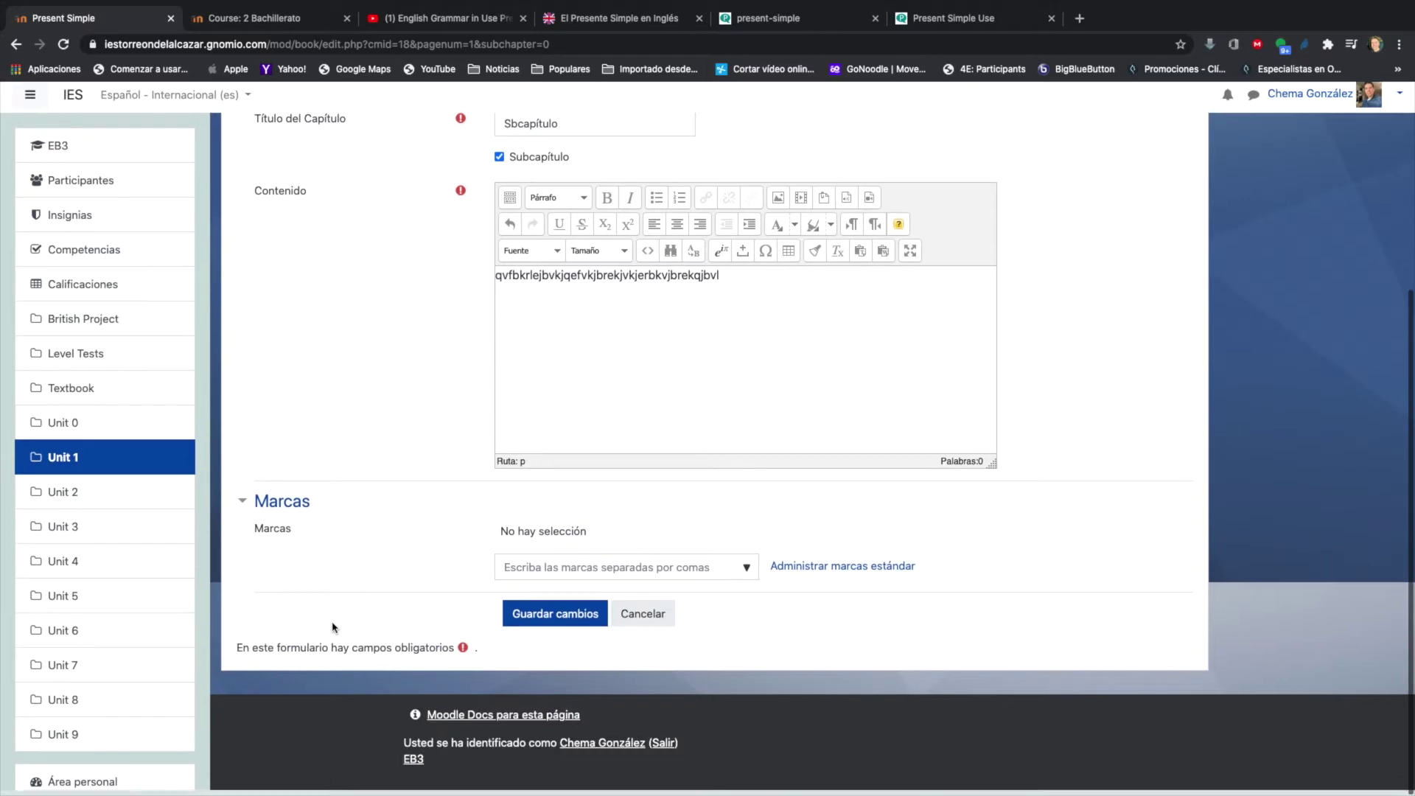
{"action": "left_click", "coordinate": [568, 622]}
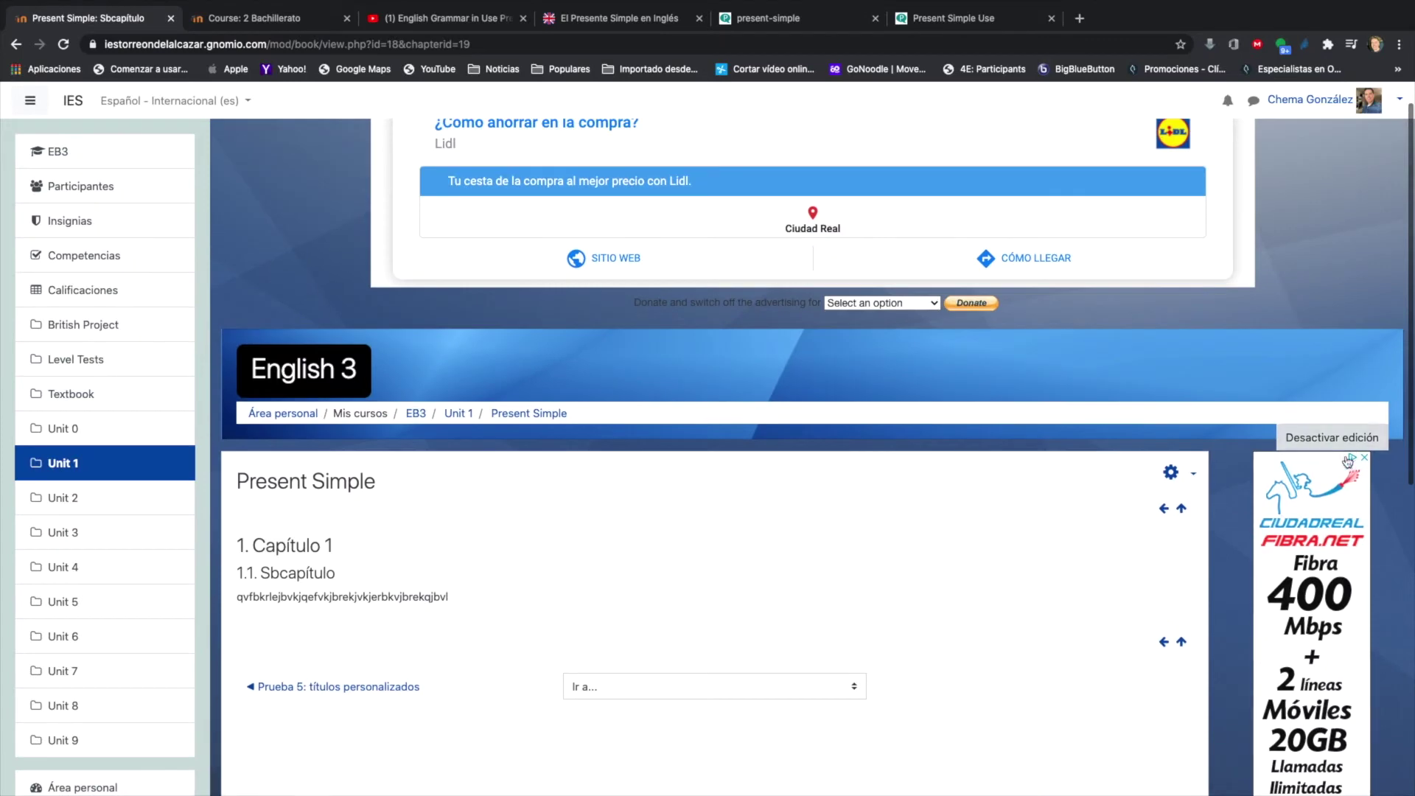
Add a main chapter titled Capítulo 2 after the subchapter with random placeholder text, save it and check the table of contents
{"action": "left_click", "coordinate": [1362, 458]}
{"action": "scroll", "coordinate": [1127, 519], "scroll_direction": "down", "scroll_amount": 6}
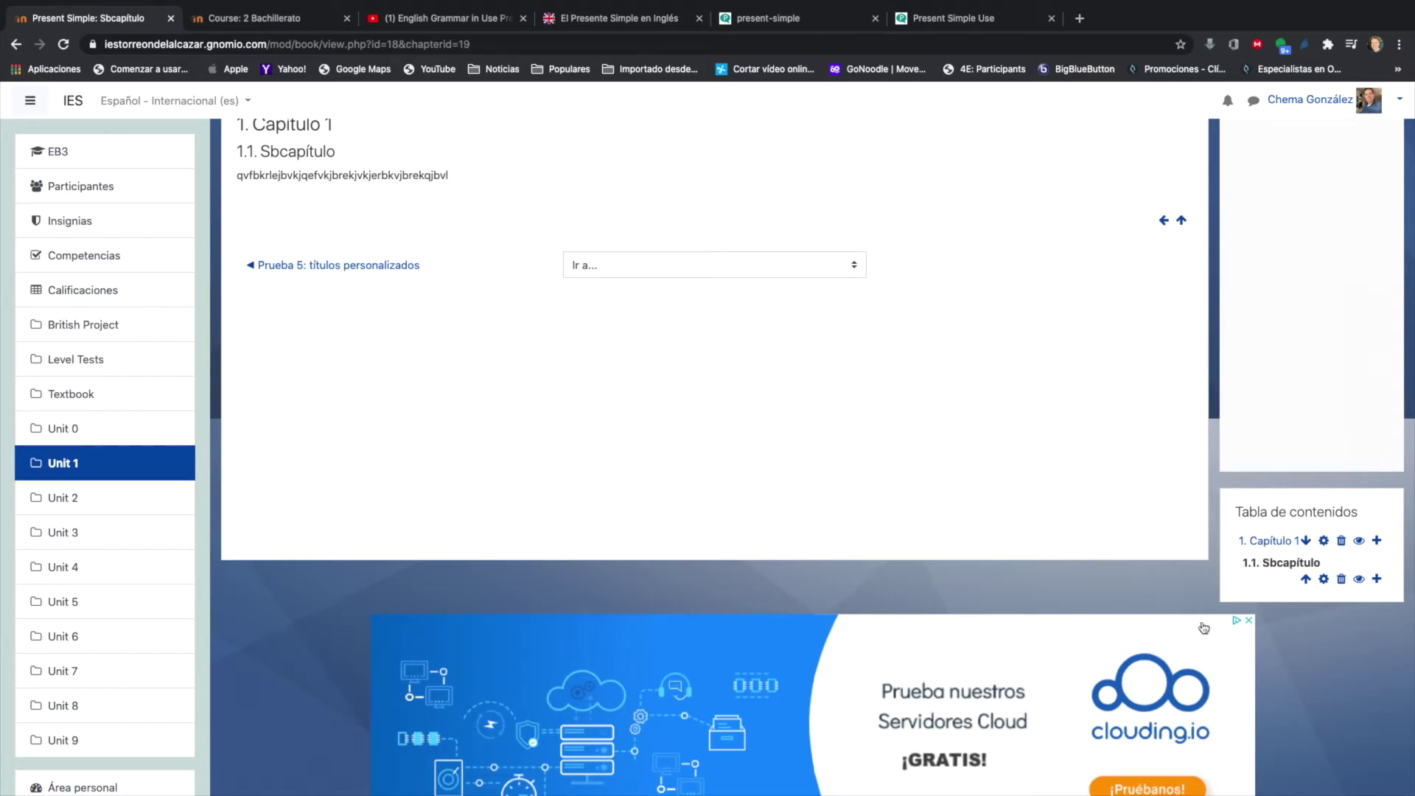
{"action": "left_click", "coordinate": [1377, 580]}
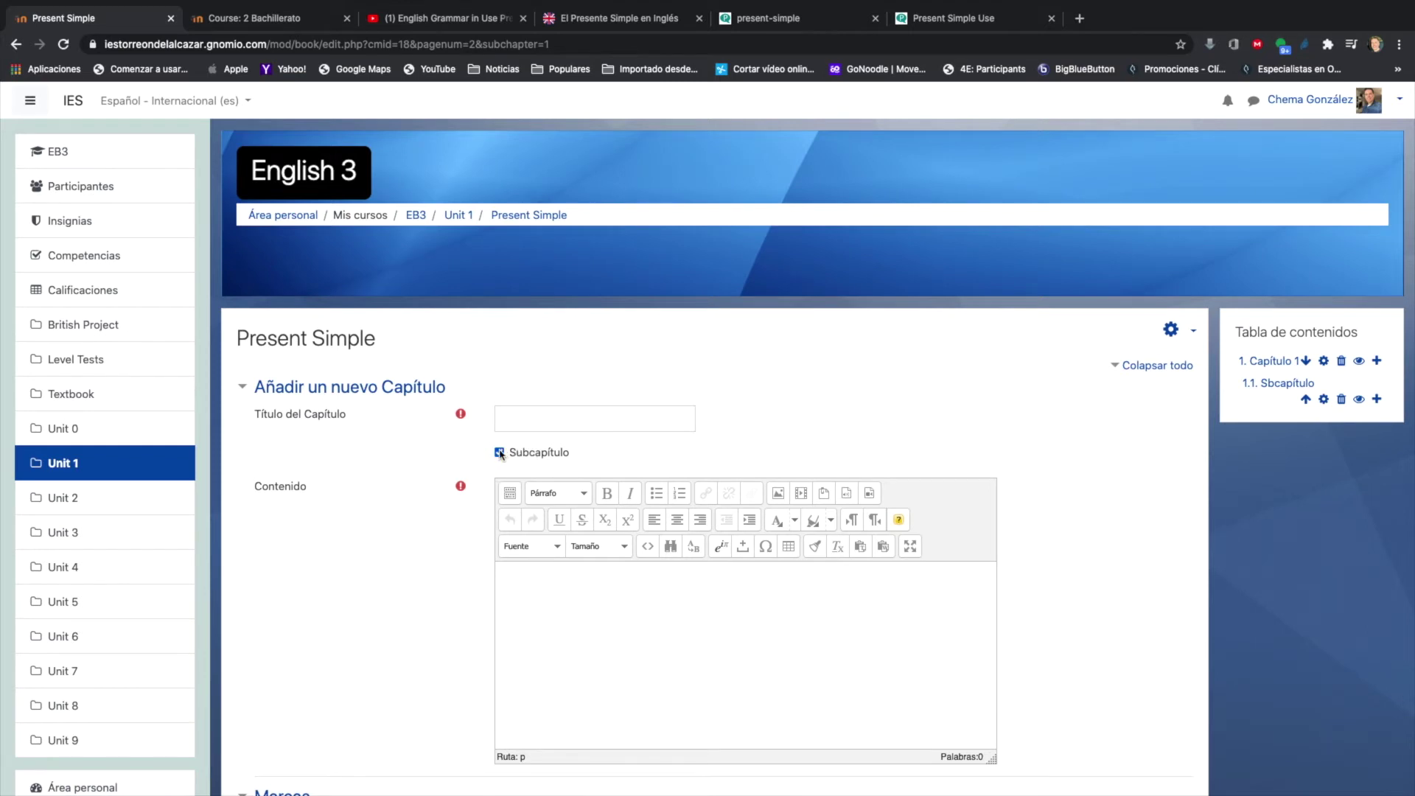
{"action": "left_click", "coordinate": [523, 419]}
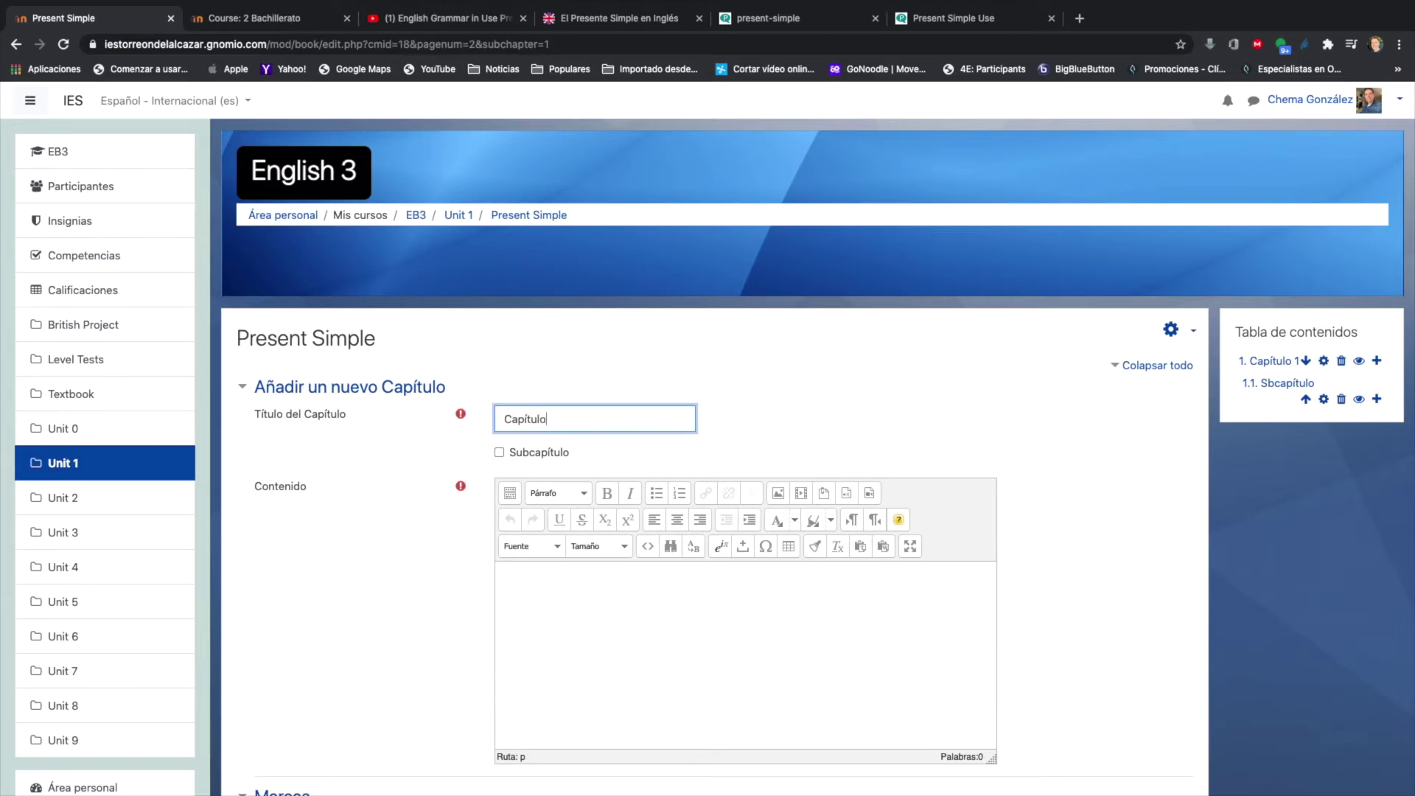
{"action": "scroll", "coordinate": [513, 619], "scroll_direction": "down", "scroll_amount": 1}
{"action": "left_click", "coordinate": [513, 619]}
{"action": "type", "text": "cñls"}
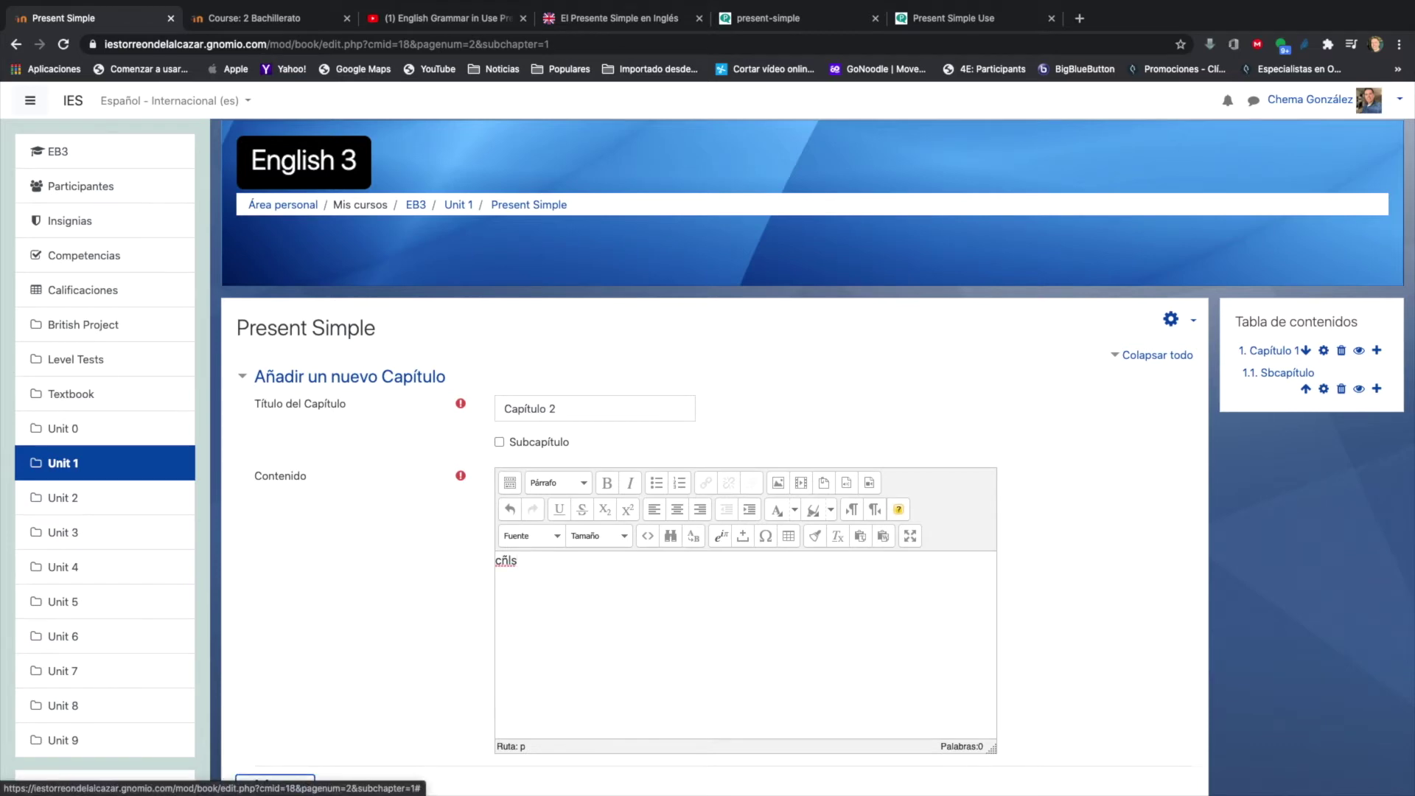
{"action": "type", "text": "ugrhpapjtblañnbatnbñ"}
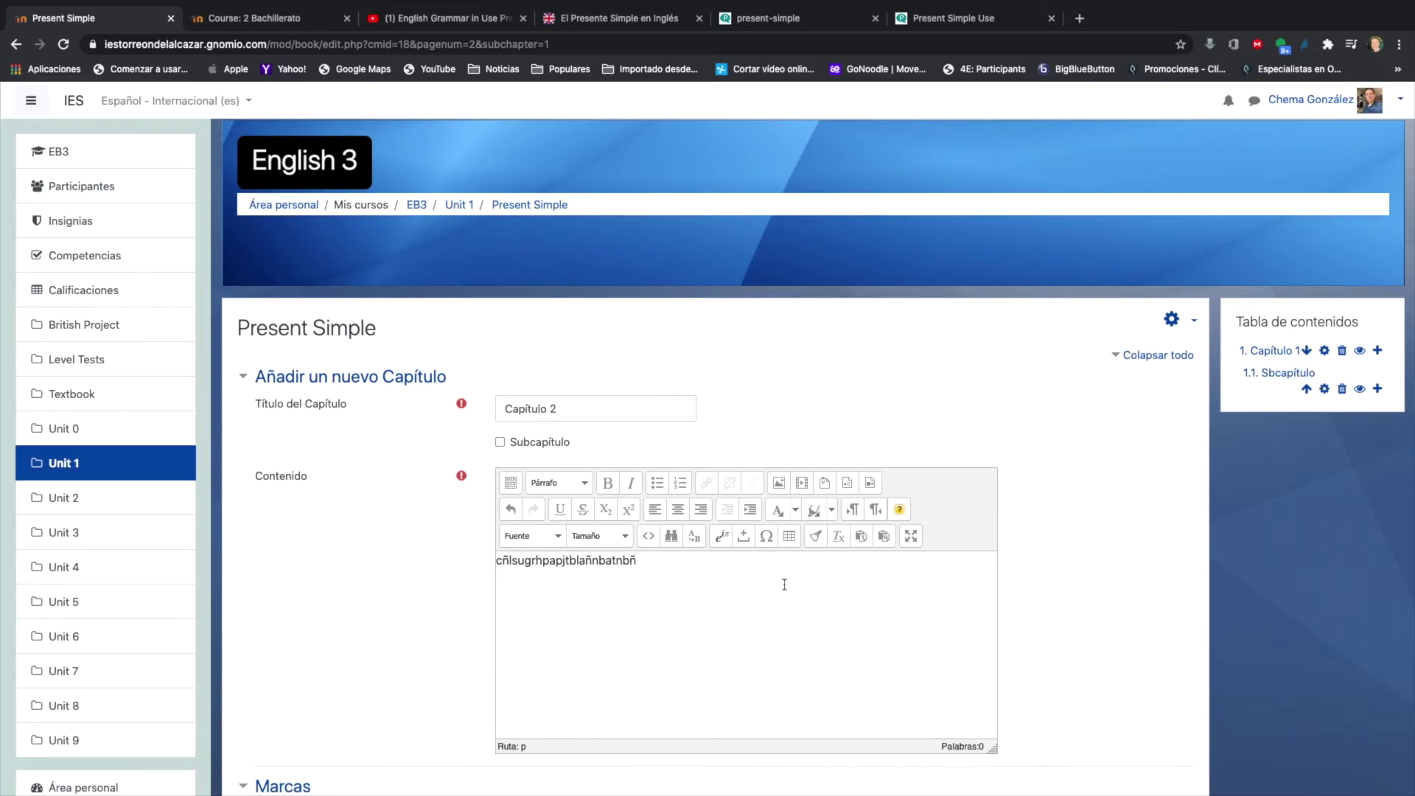
{"action": "scroll", "coordinate": [784, 584], "scroll_direction": "down", "scroll_amount": 5}
{"action": "left_click", "coordinate": [557, 683]}
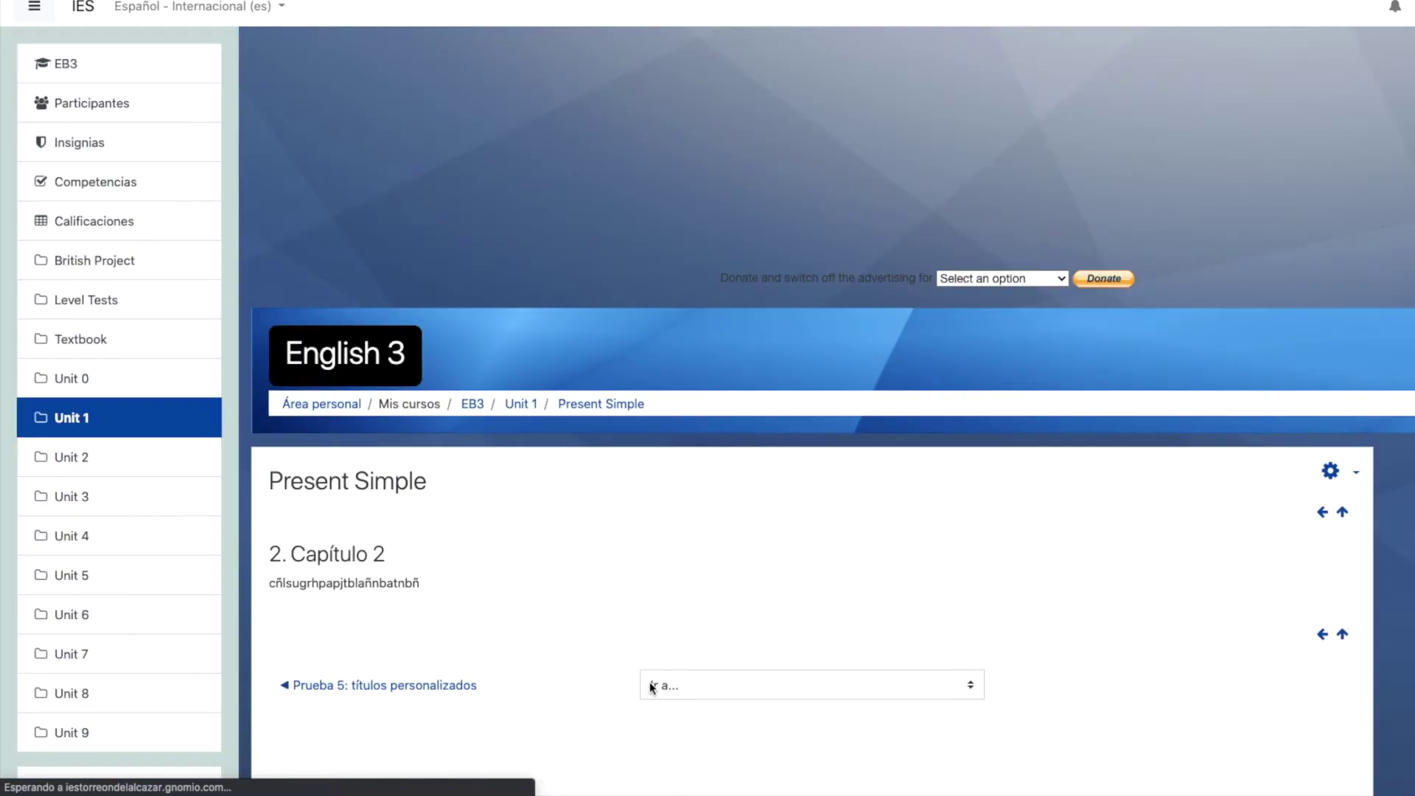
{"action": "scroll", "coordinate": [1081, 576], "scroll_direction": "down", "scroll_amount": 1}
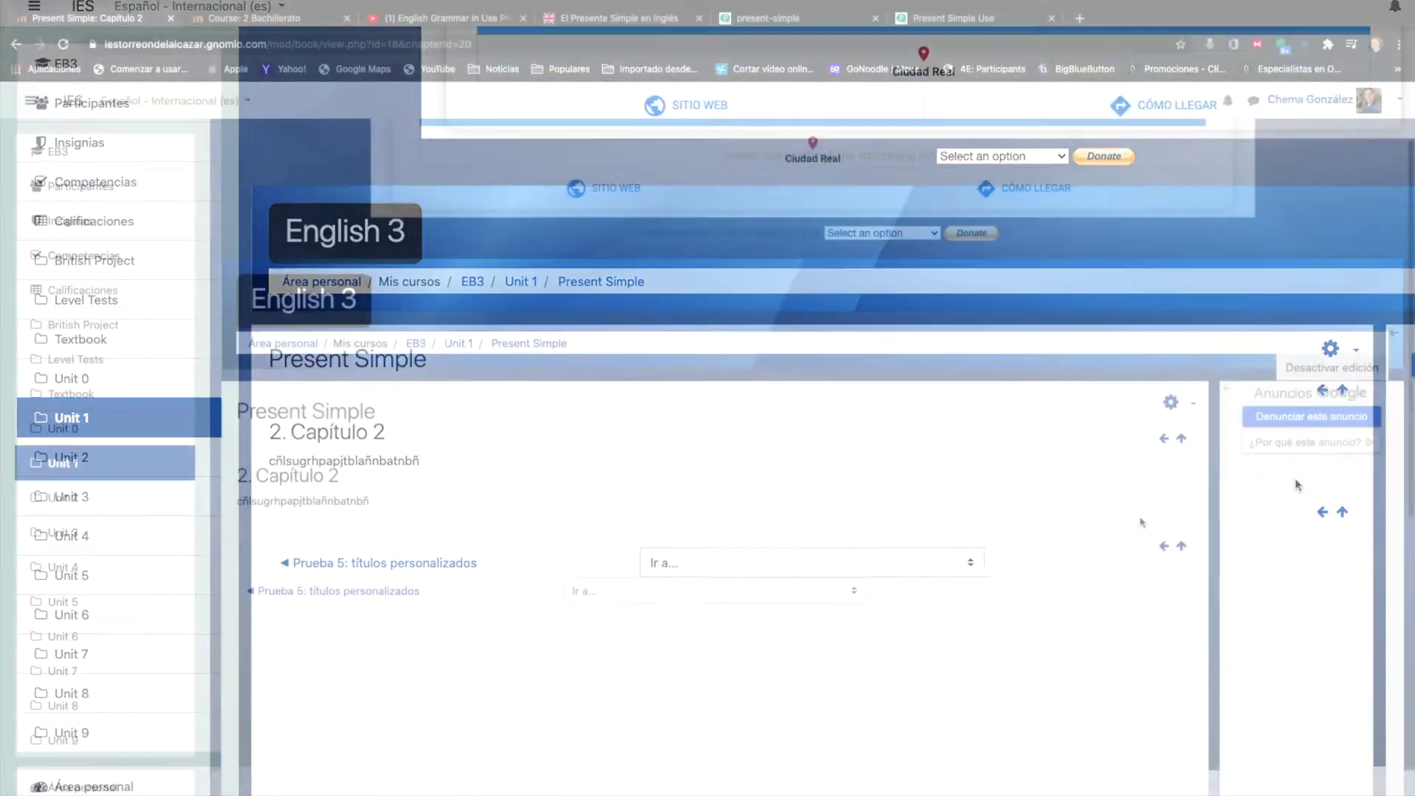
{"action": "scroll", "coordinate": [1142, 523], "scroll_direction": "down", "scroll_amount": 4}
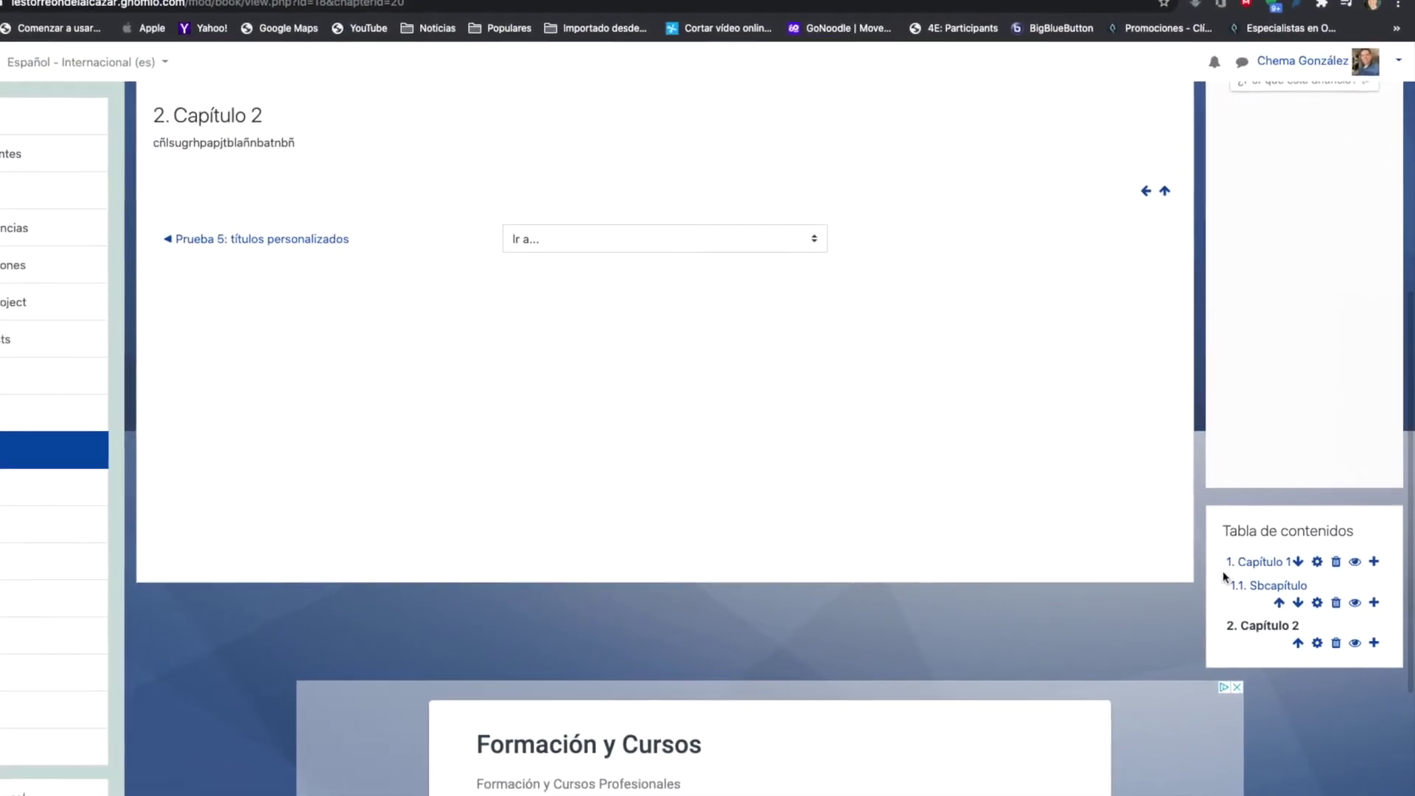
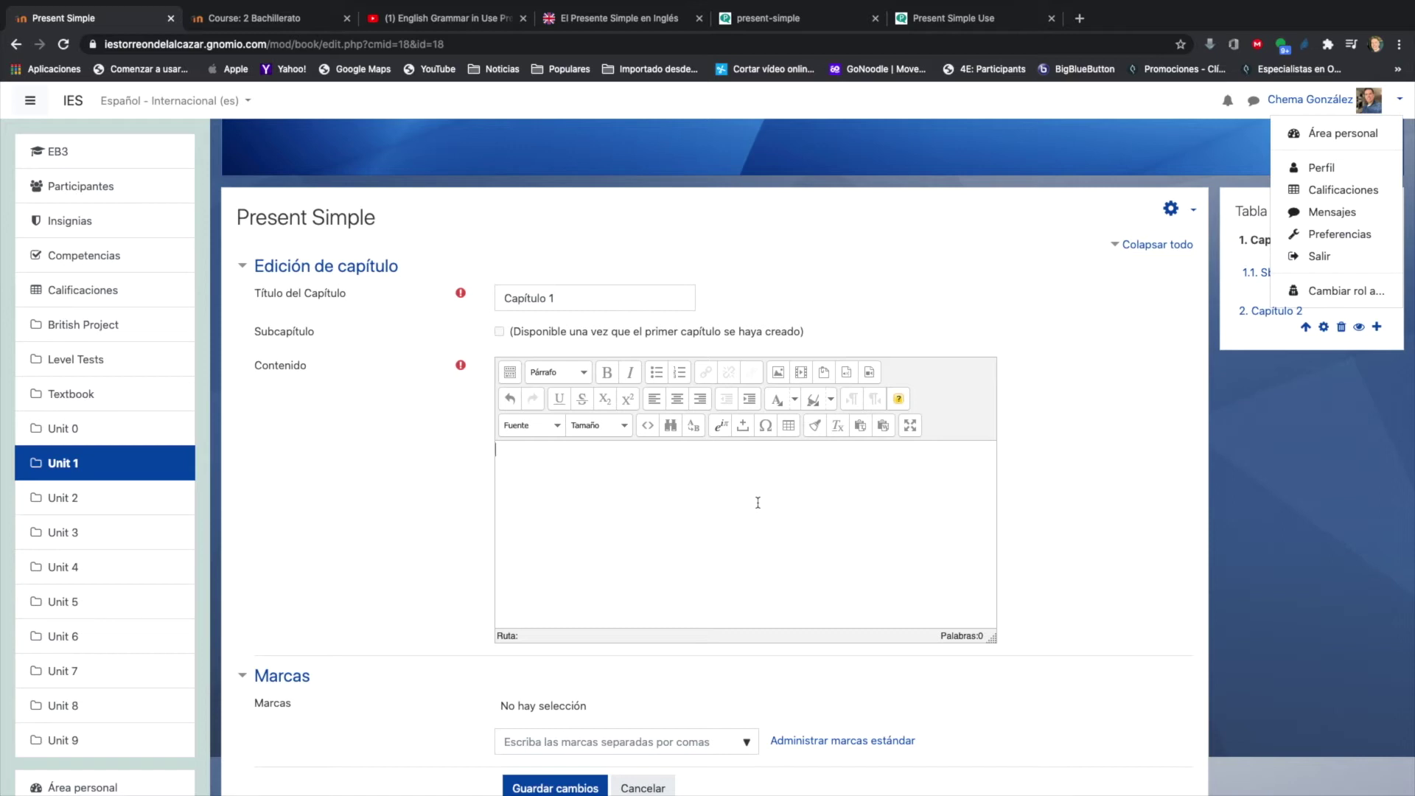
Retitle the first chapter, Capítulo 1, as Form
{"action": "scroll", "coordinate": [685, 468], "scroll_direction": "down", "scroll_amount": 2}
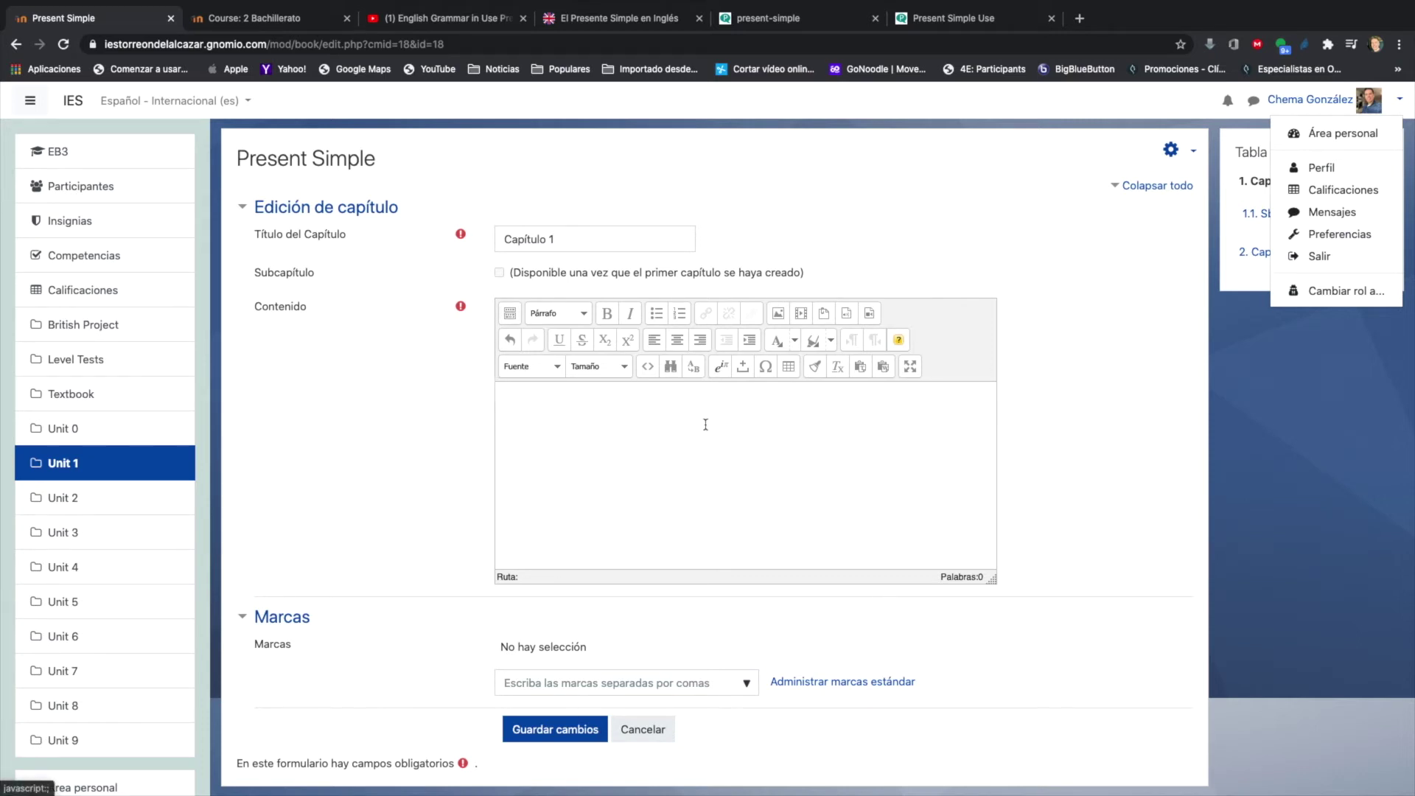
{"action": "scroll", "coordinate": [705, 425], "scroll_direction": "up", "scroll_amount": 1}
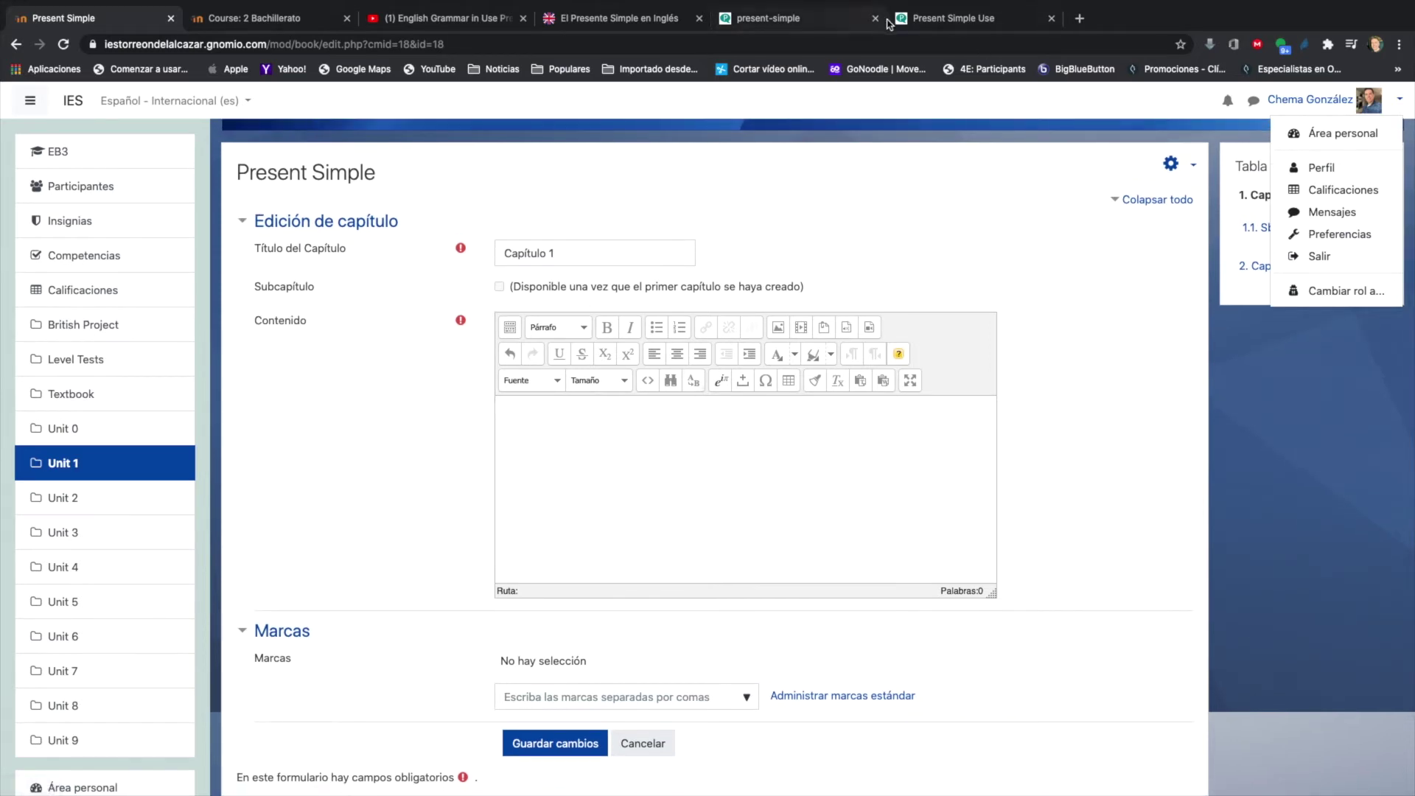
{"action": "left_click", "coordinate": [475, 255]}
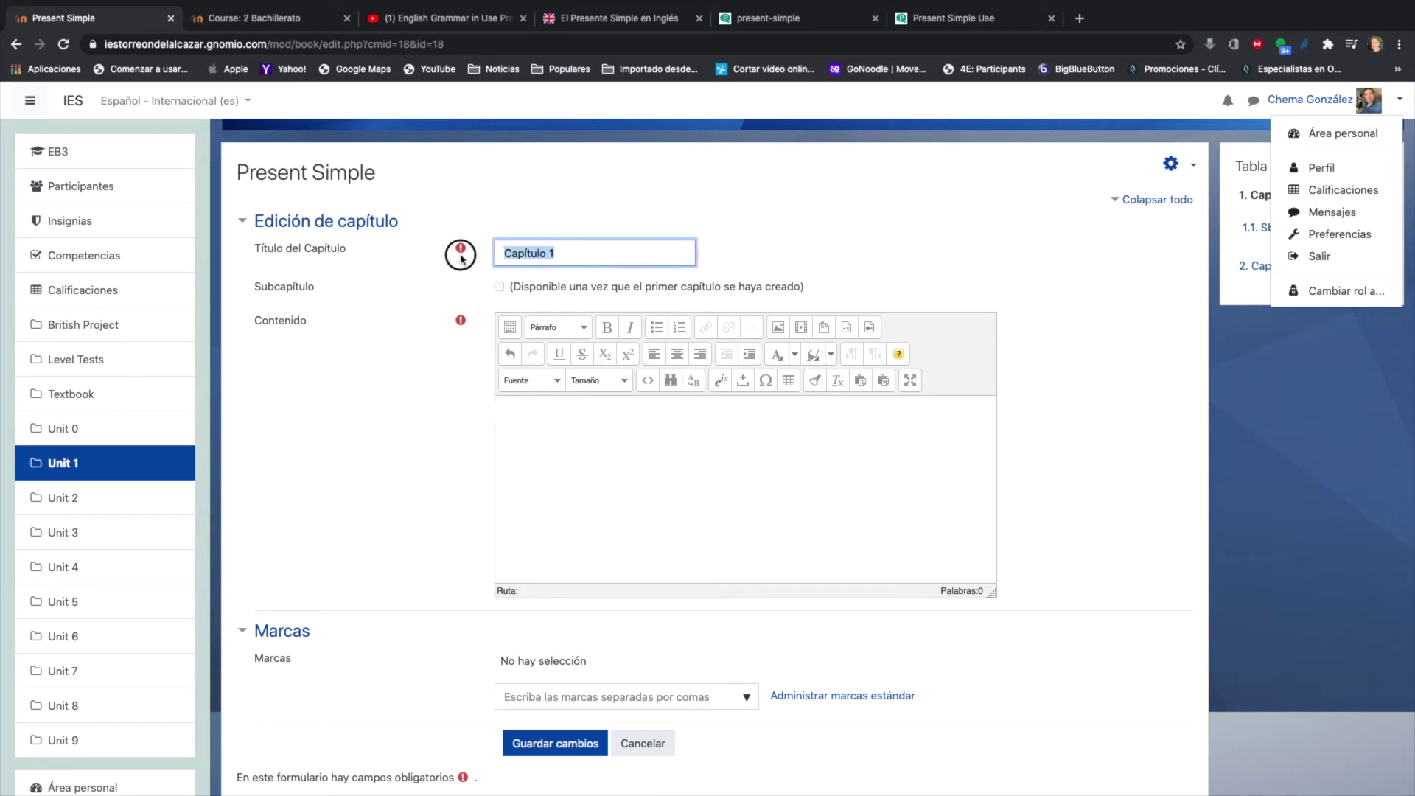
{"action": "left_click", "coordinate": [475, 255]}
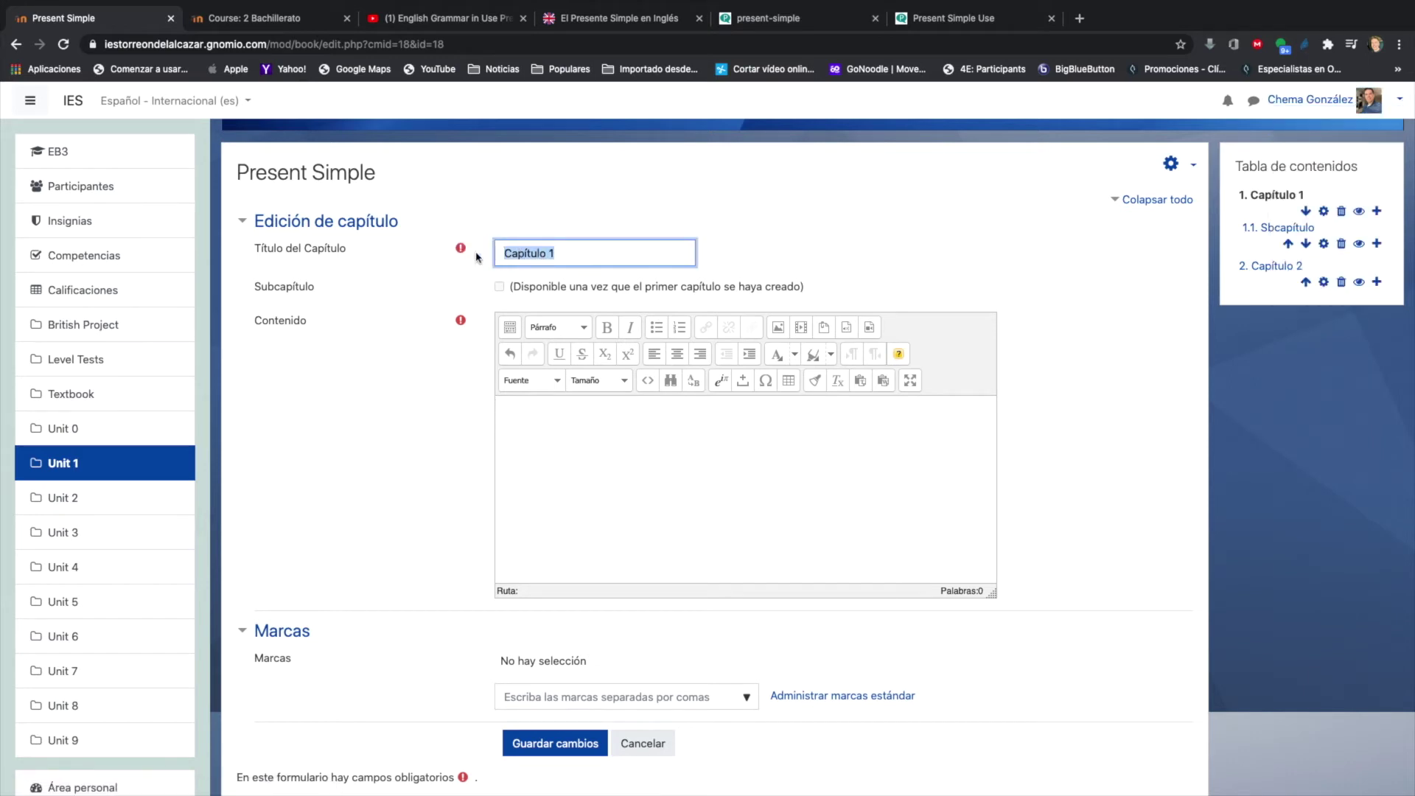
{"action": "type", "text": "F"}
Copy the Present Simple conjugation, negation and question explanations from the inglessencillo.com page and paste them into the Form chapter's content
{"action": "left_click", "coordinate": [529, 434]}
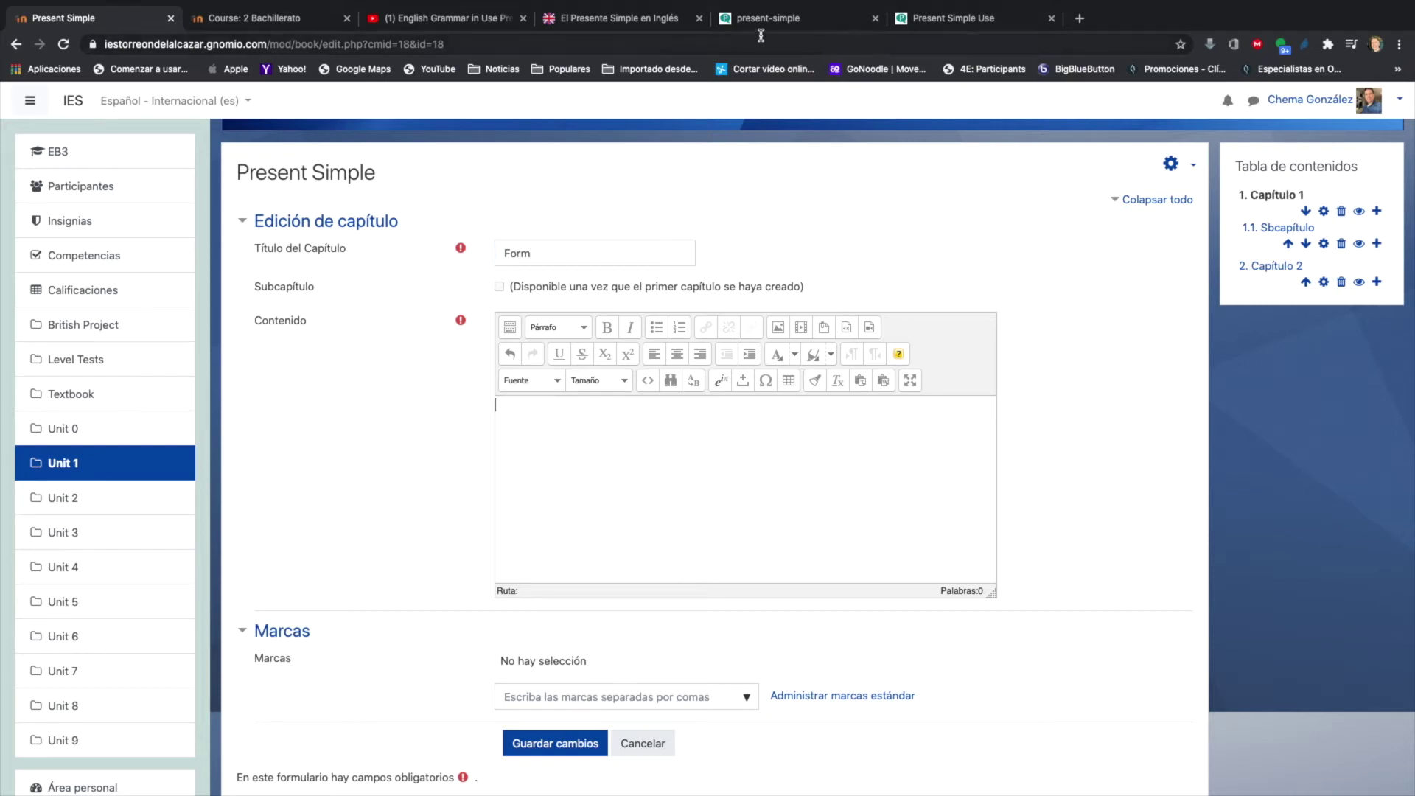
{"action": "left_click", "coordinate": [626, 18]}
{"action": "scroll", "coordinate": [699, 157], "scroll_direction": "down", "scroll_amount": 6}
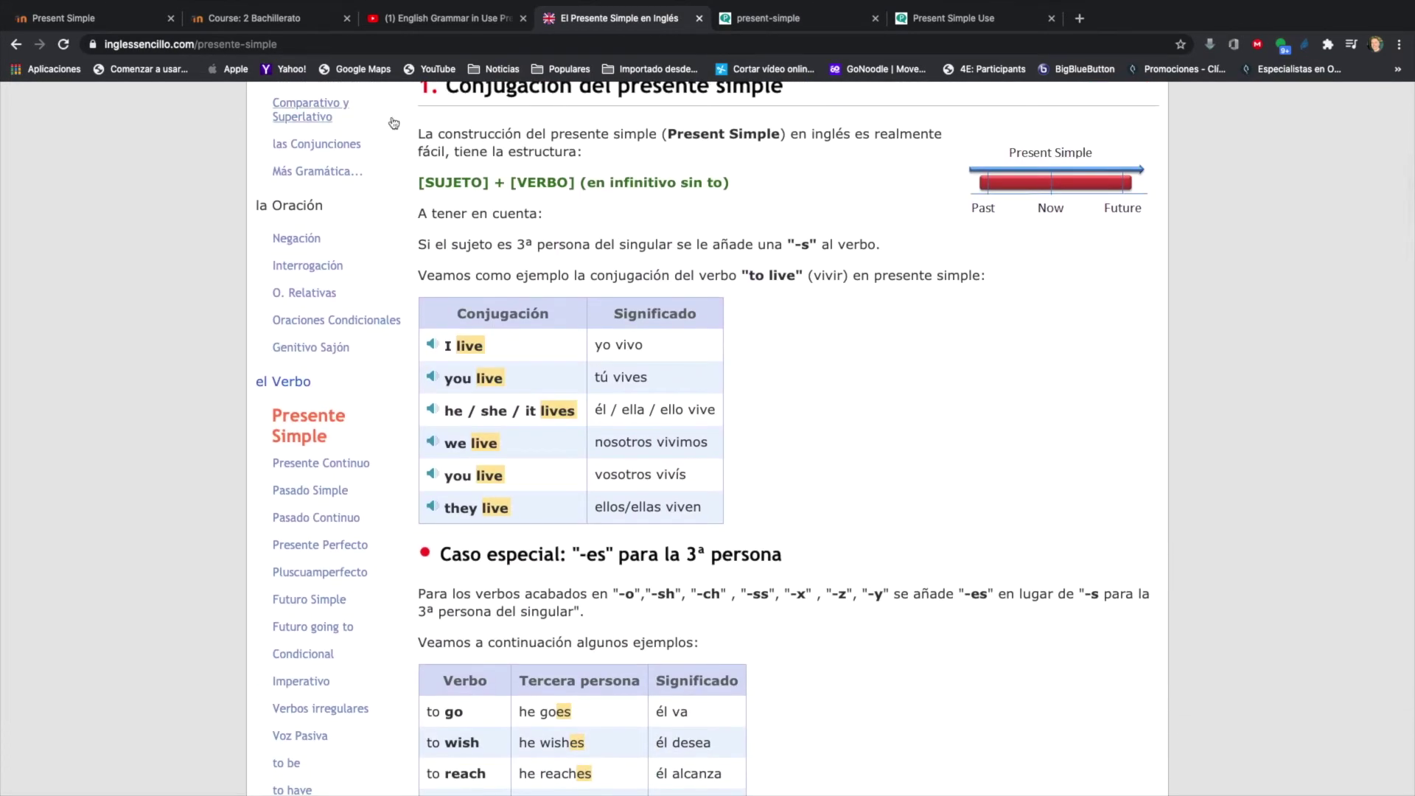
{"action": "left_click_drag", "start_coordinate": [418, 133], "coordinate": [927, 286]}
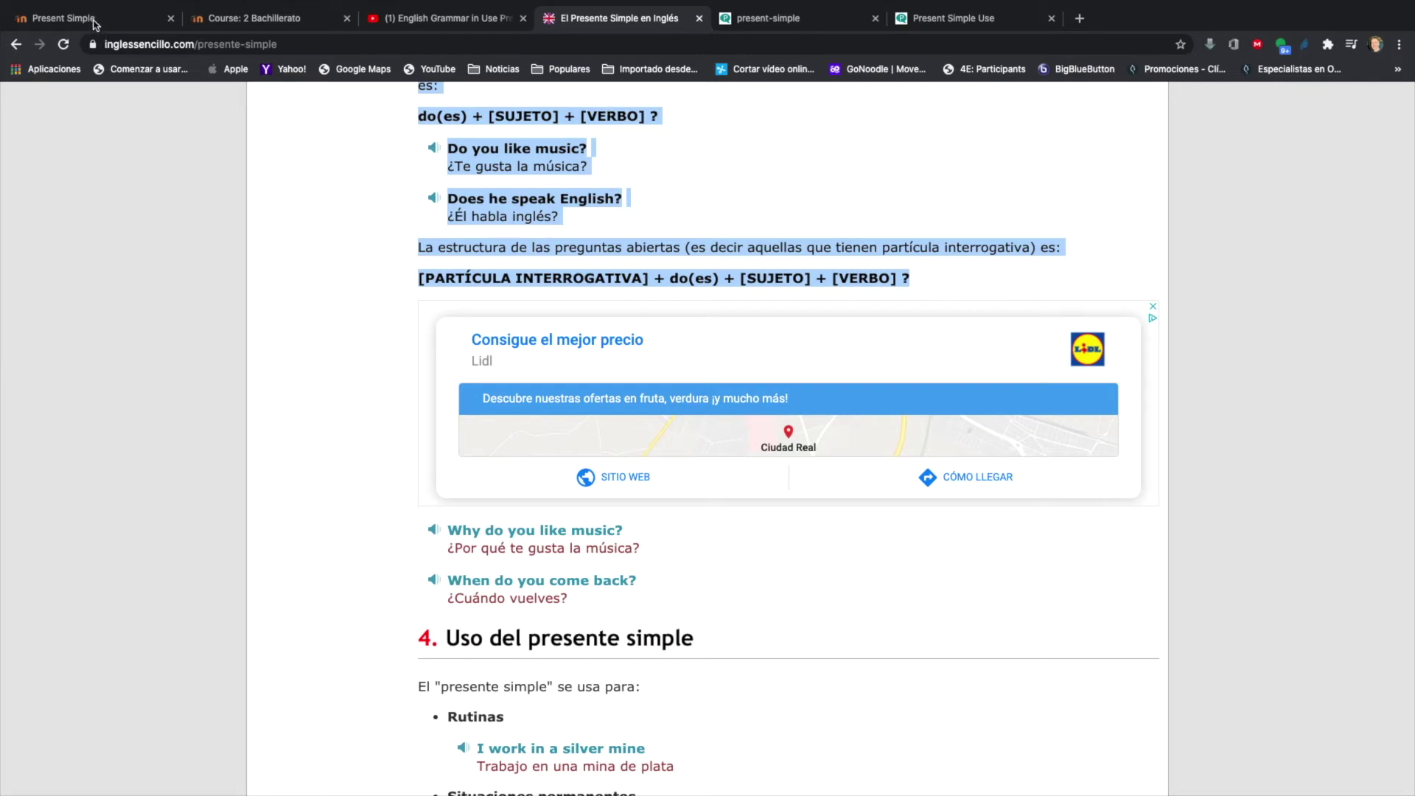
{"action": "left_click", "coordinate": [65, 18]}
{"action": "left_click", "coordinate": [516, 414]}
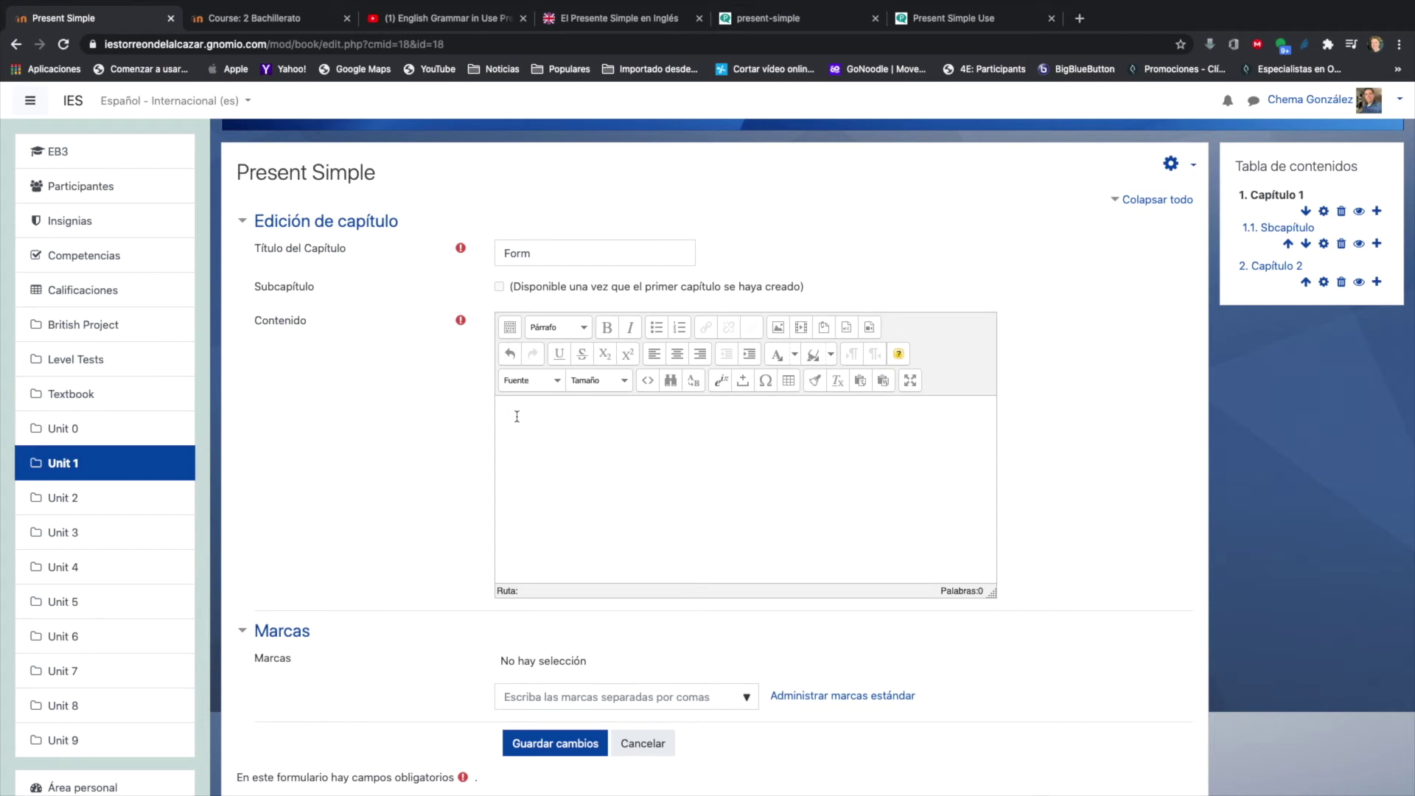
{"action": "key", "text": "super+v"}
Review the pasted content of the Form chapter back to its beginning and save the changes
{"action": "scroll", "coordinate": [688, 484], "scroll_direction": "up", "scroll_amount": 3}
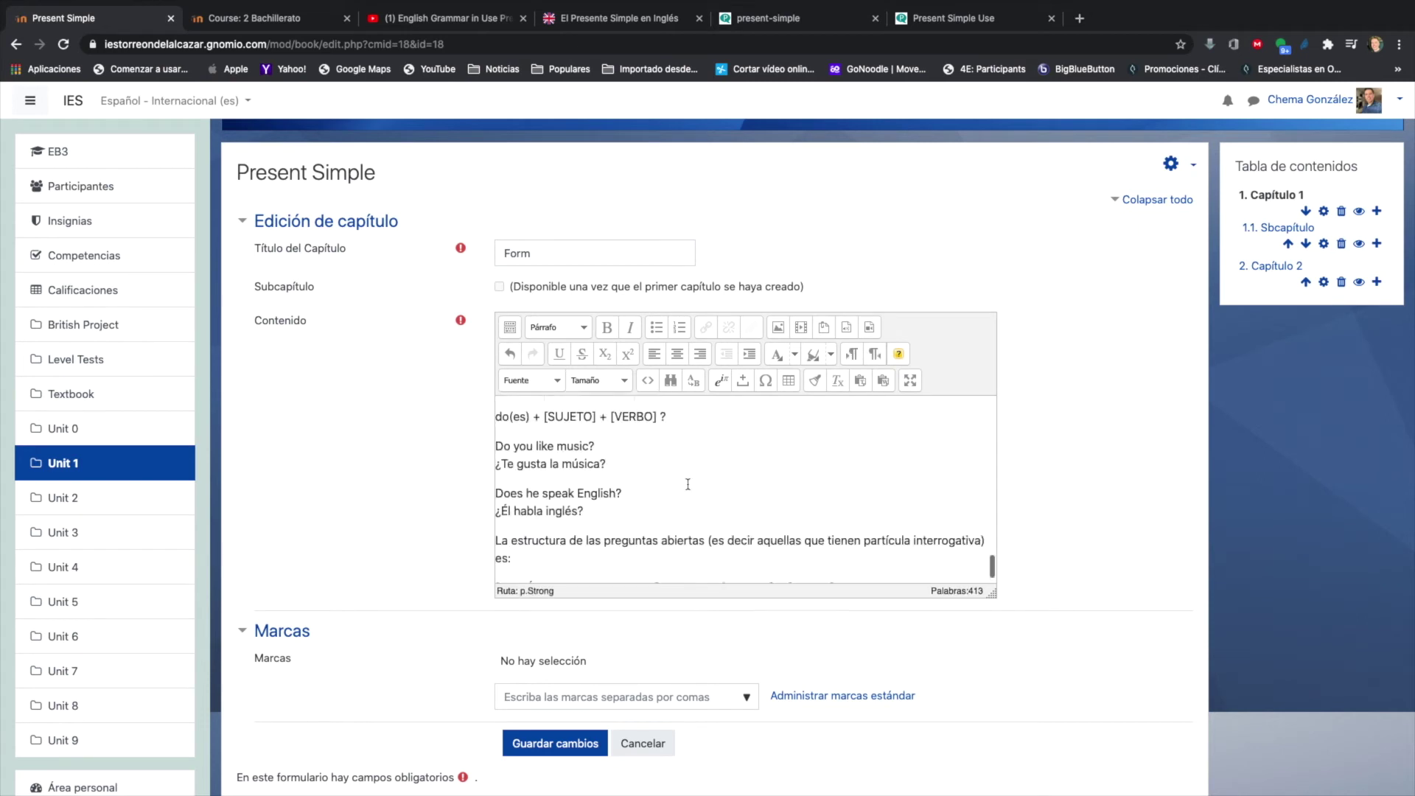
{"action": "scroll", "coordinate": [688, 484], "scroll_direction": "down", "scroll_amount": 3}
{"action": "scroll", "coordinate": [687, 484], "scroll_direction": "up", "scroll_amount": 6}
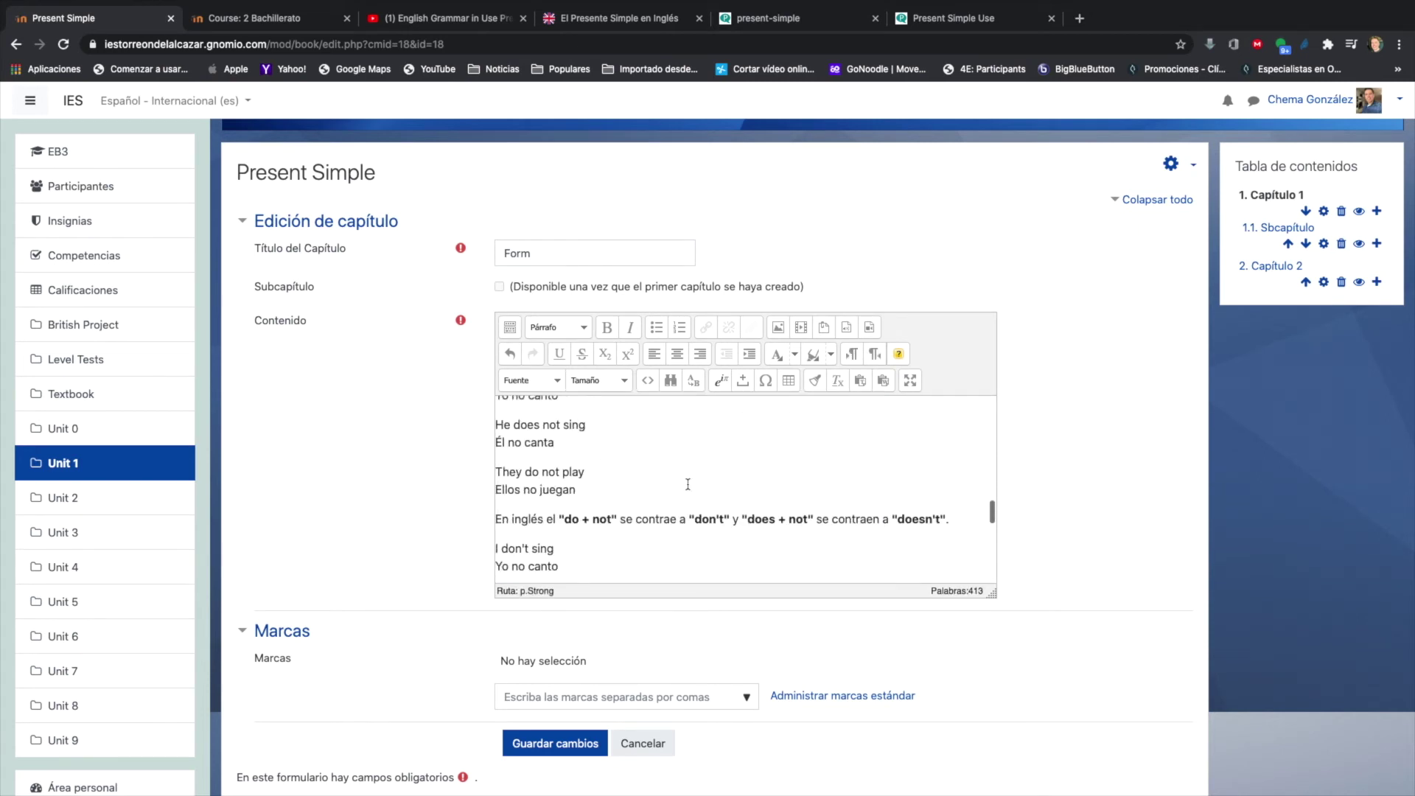
{"action": "scroll", "coordinate": [688, 484], "scroll_direction": "up", "scroll_amount": 8}
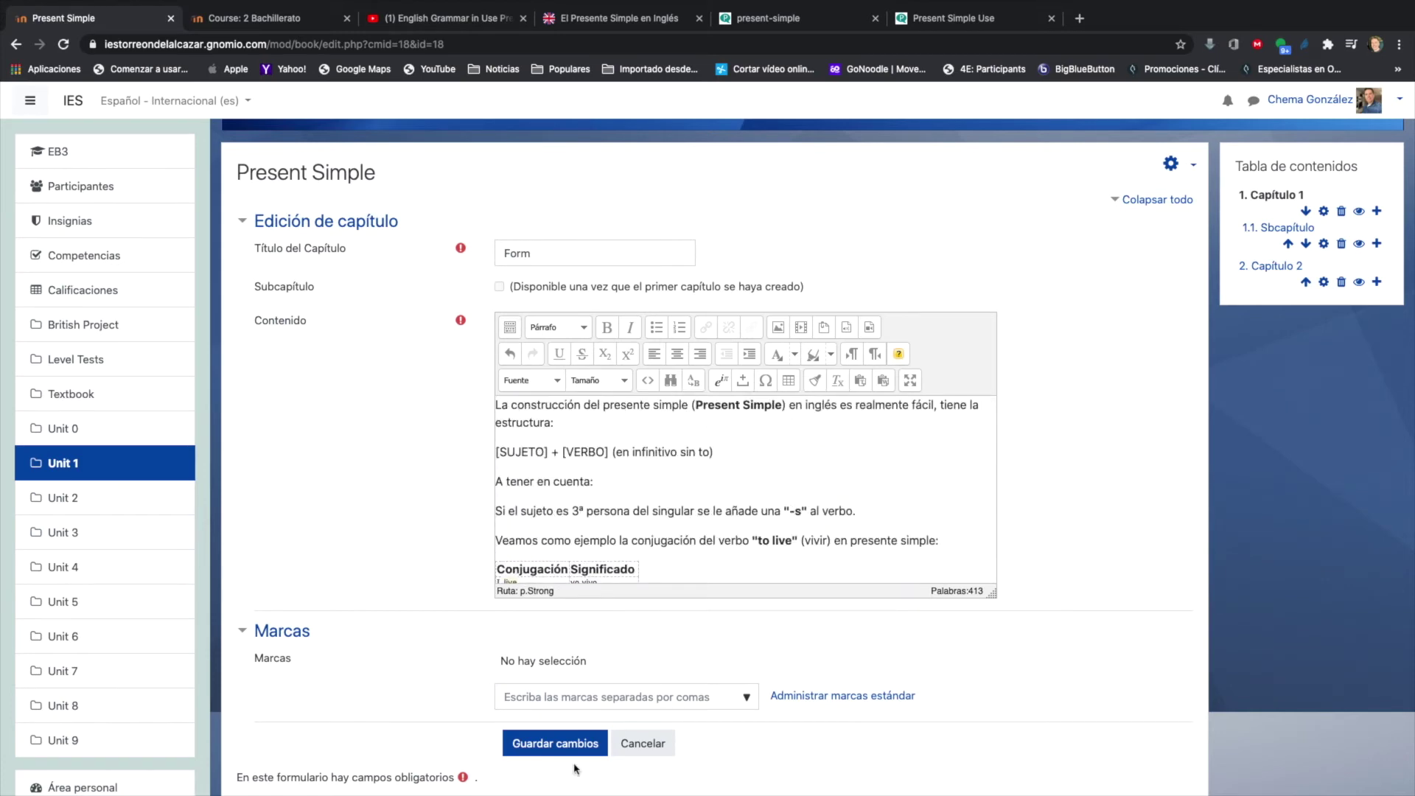
{"action": "left_click", "coordinate": [558, 743]}
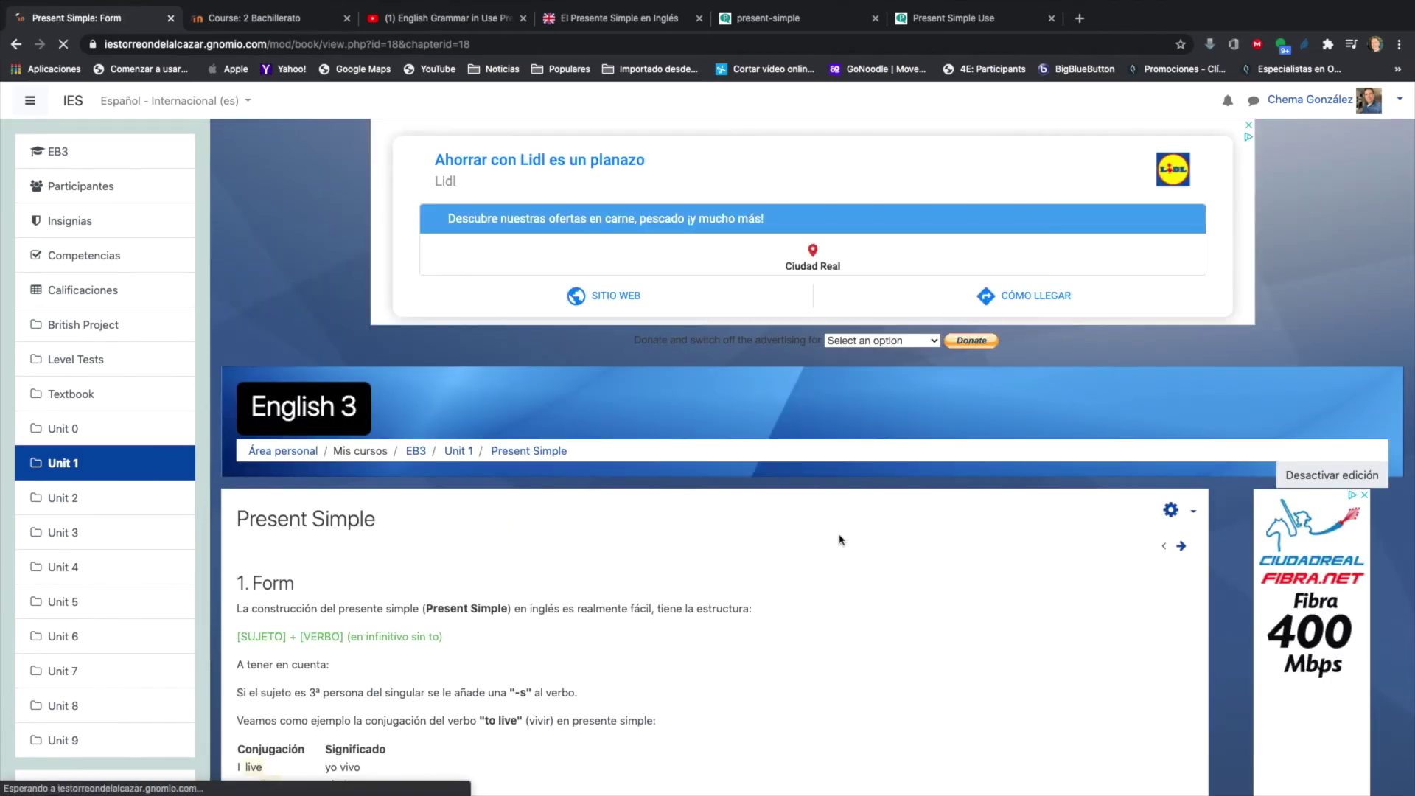
Open Capítulo 2 for editing, retitle it Uso and delete its placeholder content
{"action": "scroll", "coordinate": [835, 542], "scroll_direction": "down", "scroll_amount": 8}
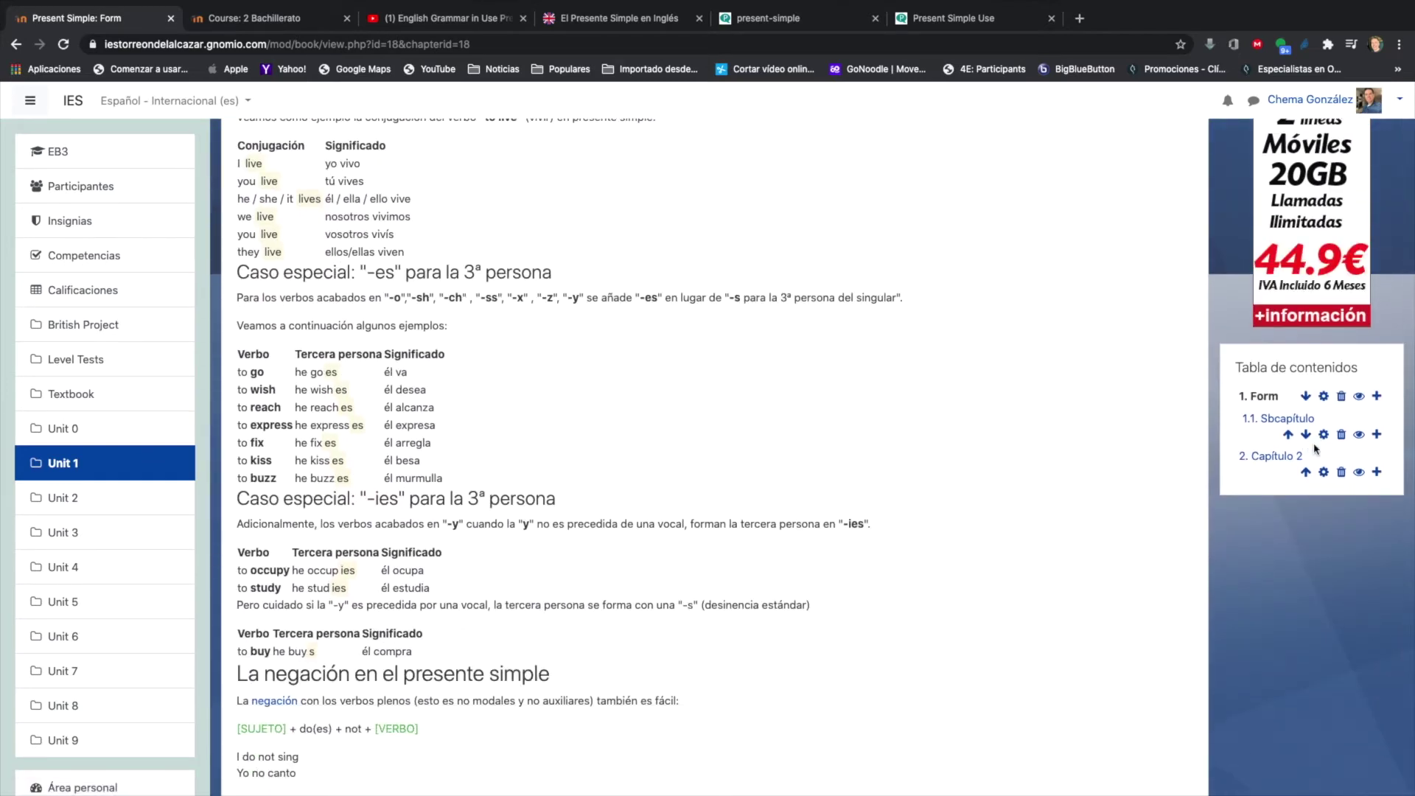
{"action": "left_click", "coordinate": [1324, 472]}
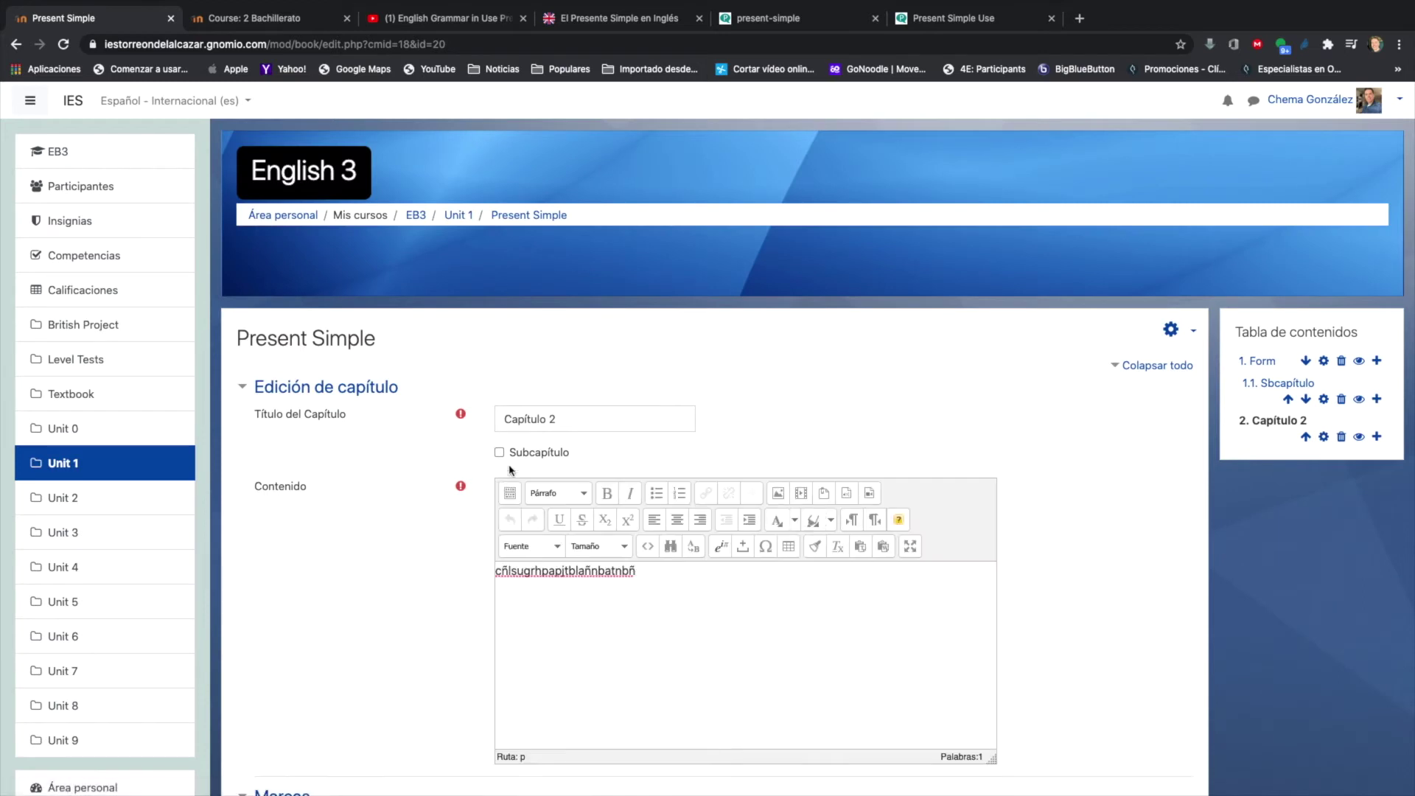
{"action": "left_click_drag", "start_coordinate": [566, 424], "coordinate": [480, 421]}
{"action": "type", "text": "Uso"}
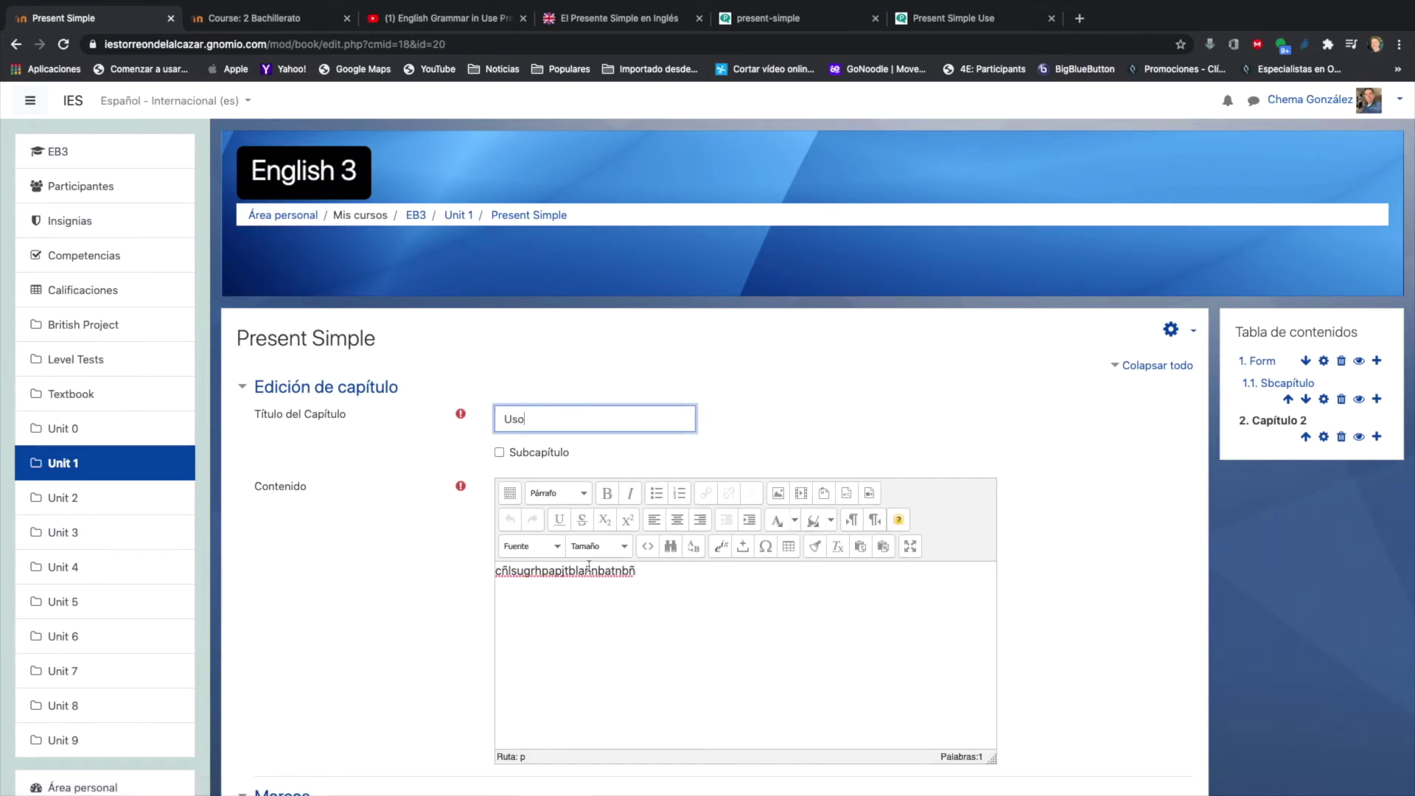
{"action": "left_click_drag", "start_coordinate": [647, 575], "coordinate": [468, 572]}
{"action": "key", "text": "BackSpace"}
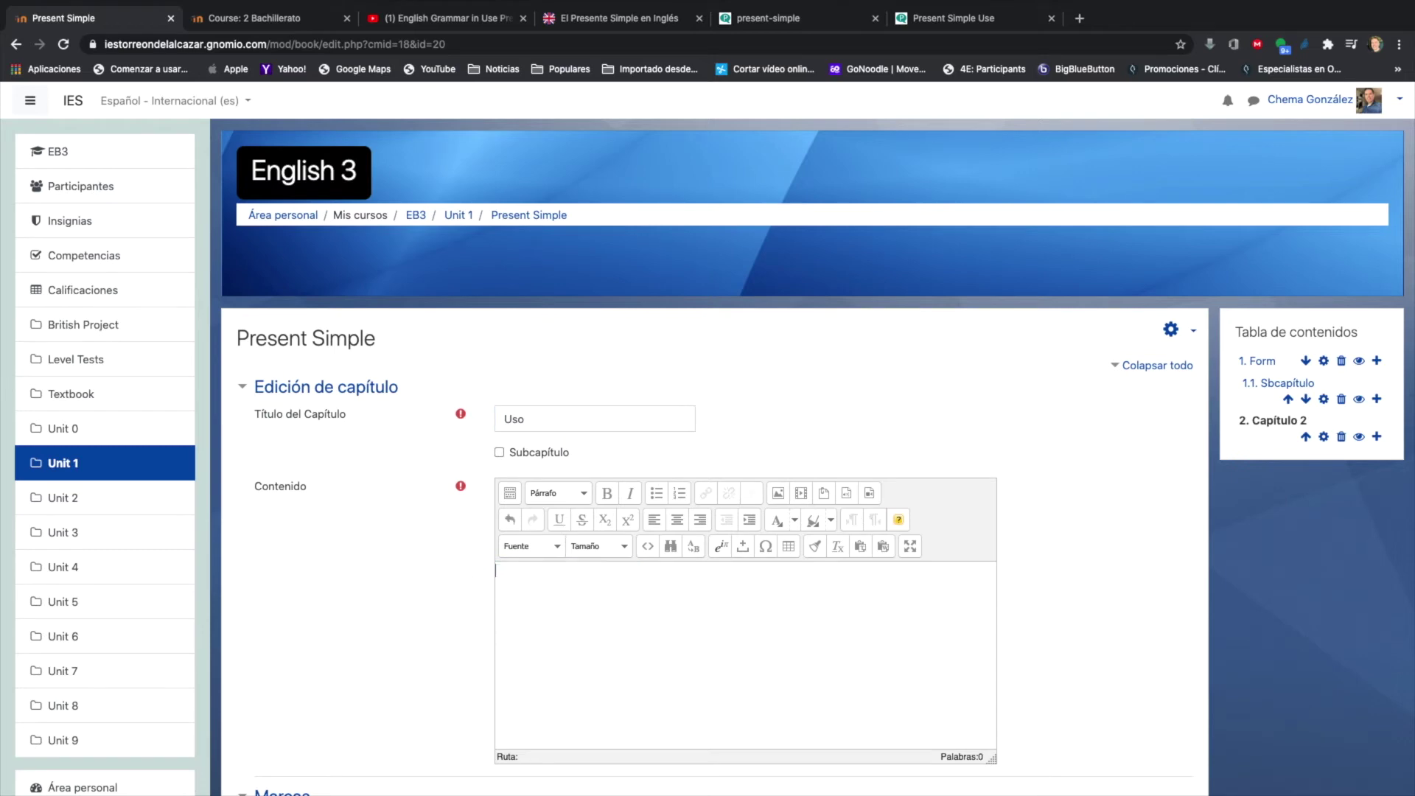
Upload the Captura de pantalla screenshot ending in 13.46.08 from the Escritorio folder as an image for the Uso chapter
{"action": "left_click", "coordinate": [778, 493]}
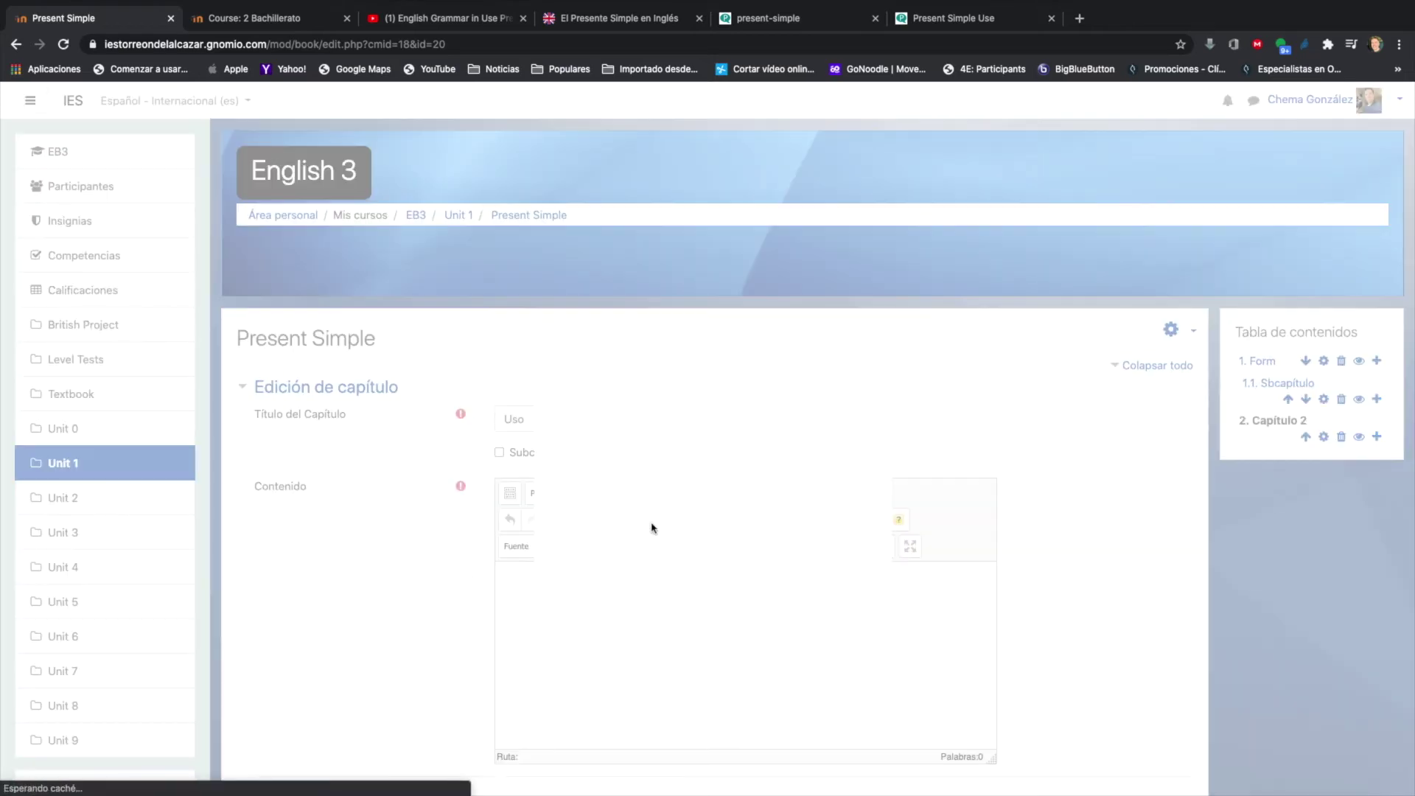
{"action": "left_click", "coordinate": [700, 359]}
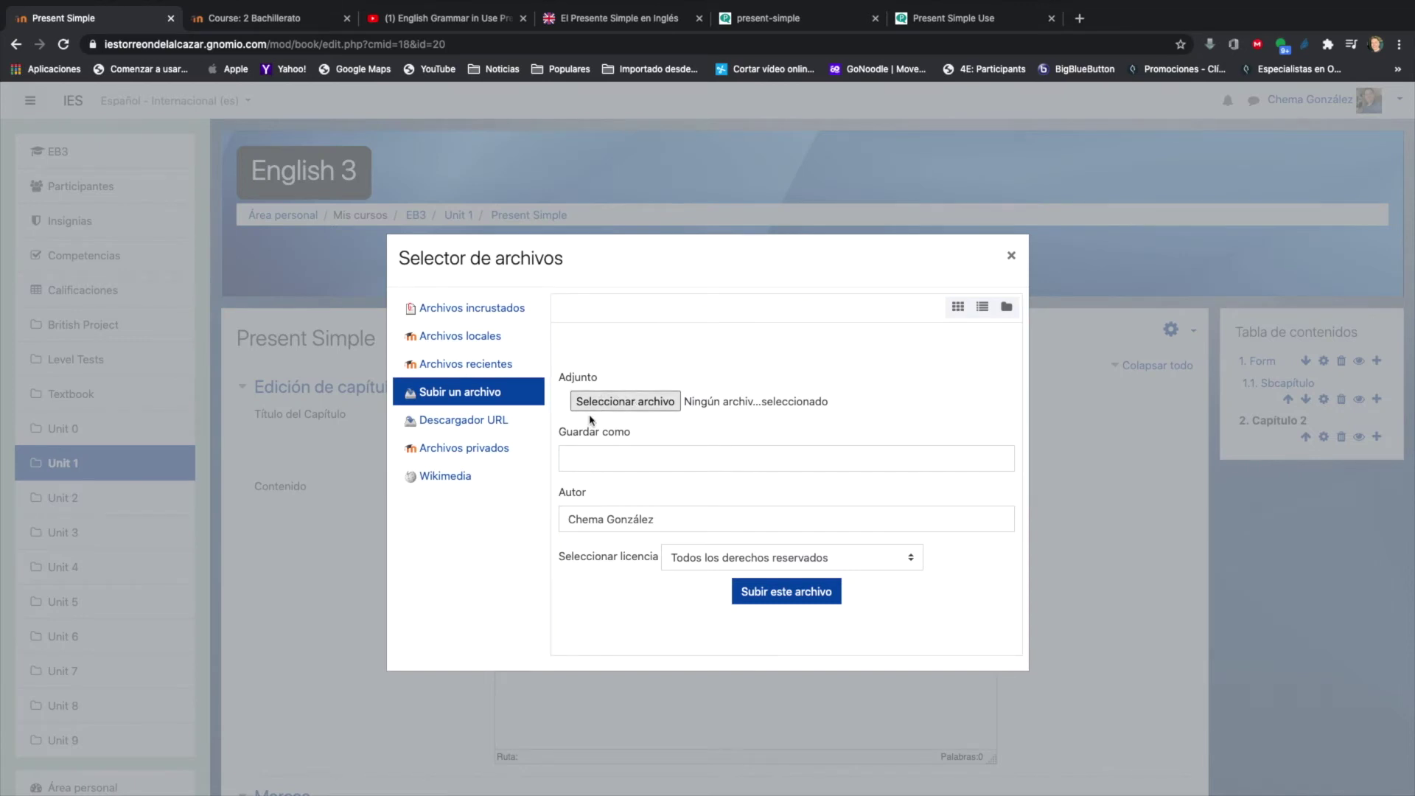
{"action": "left_click", "coordinate": [626, 408]}
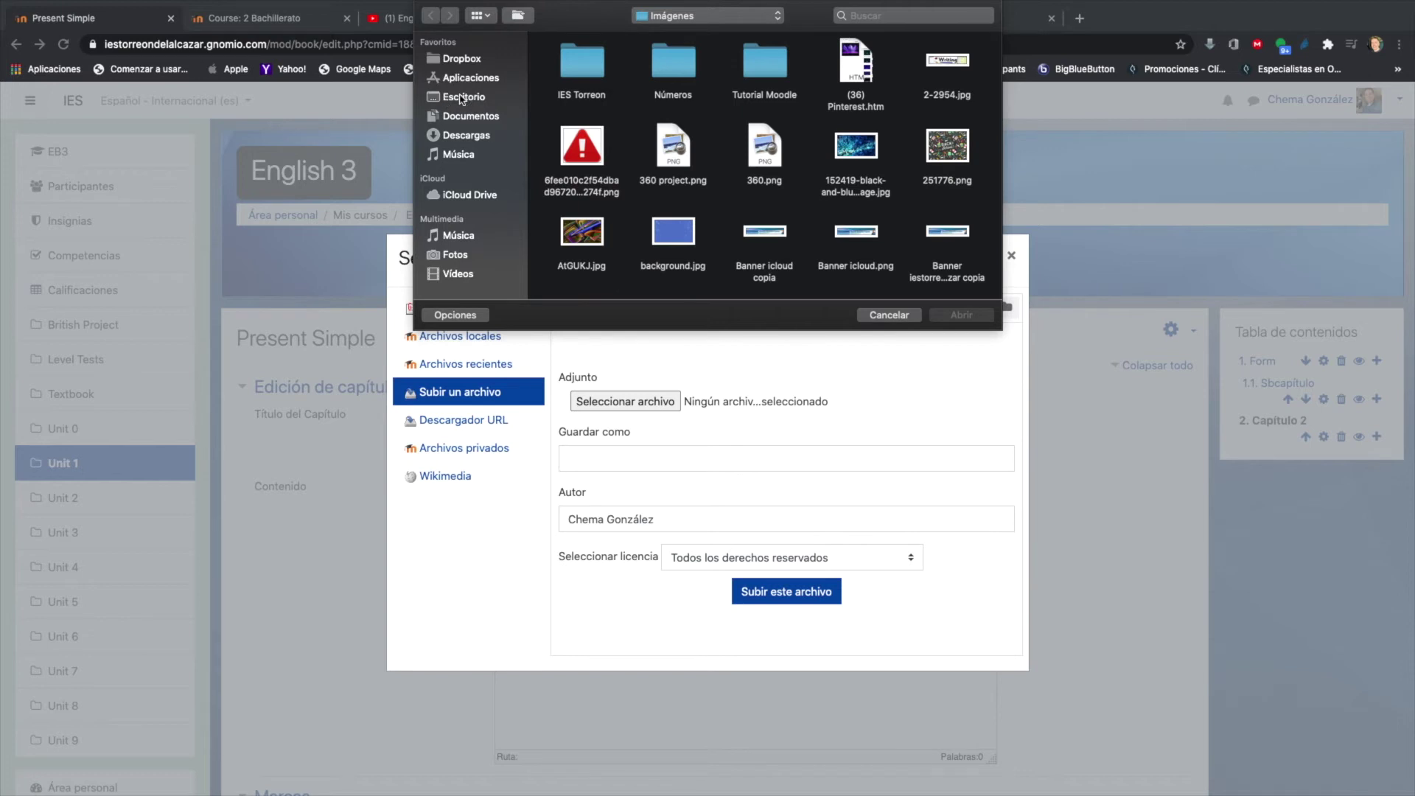
{"action": "left_click", "coordinate": [490, 102]}
{"action": "scroll", "coordinate": [545, 165], "scroll_direction": "down", "scroll_amount": 2}
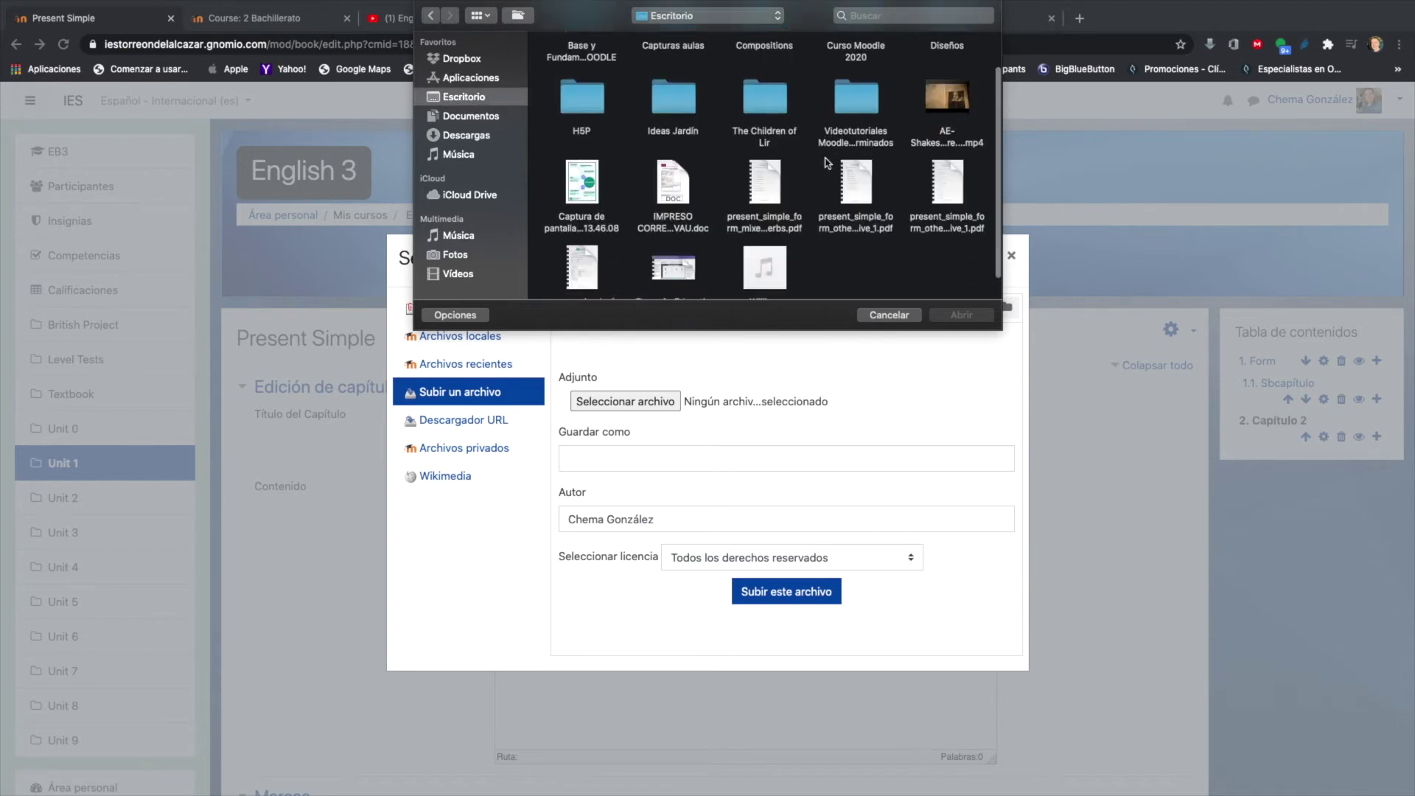
{"action": "left_click", "coordinate": [579, 163]}
{"action": "left_click", "coordinate": [958, 315]}
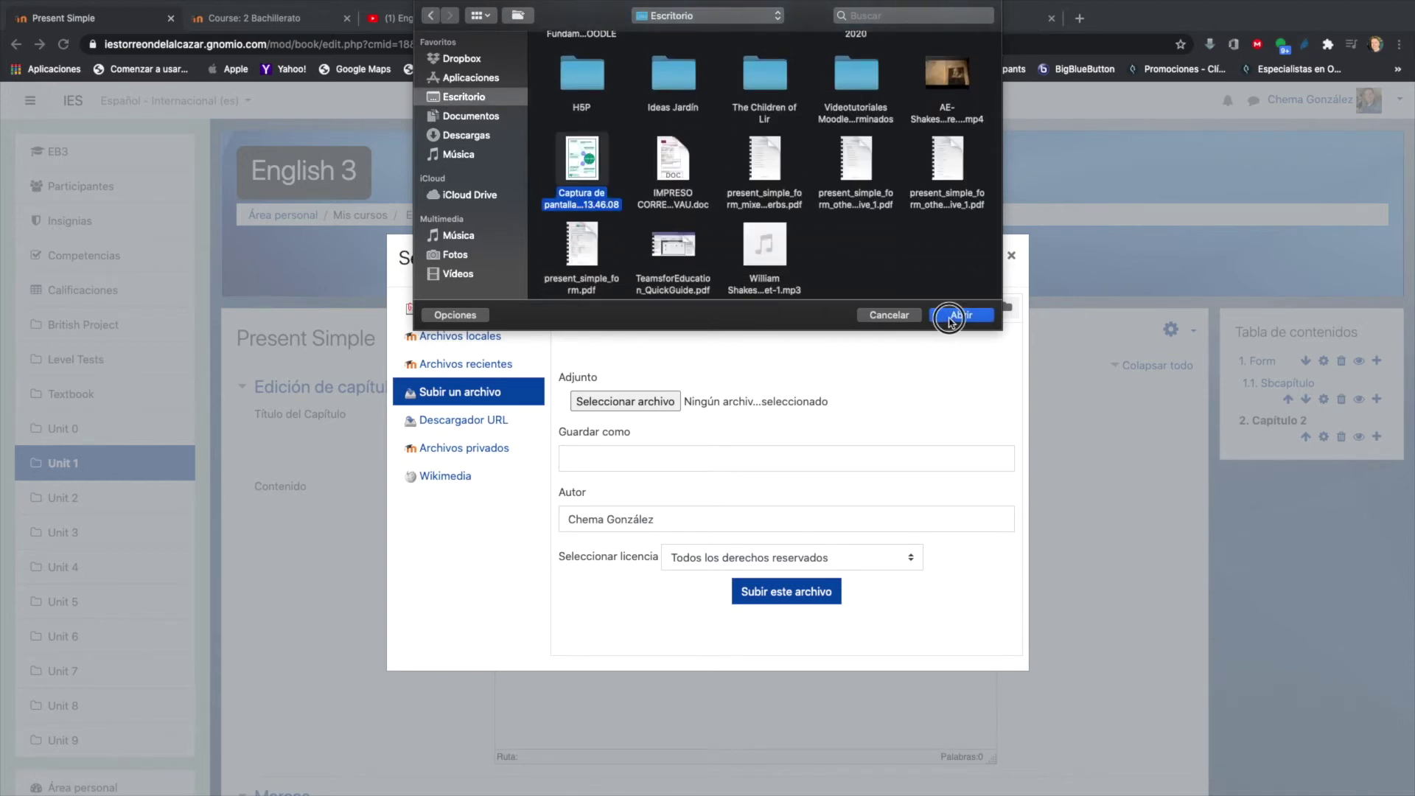
{"action": "left_click", "coordinate": [783, 596]}
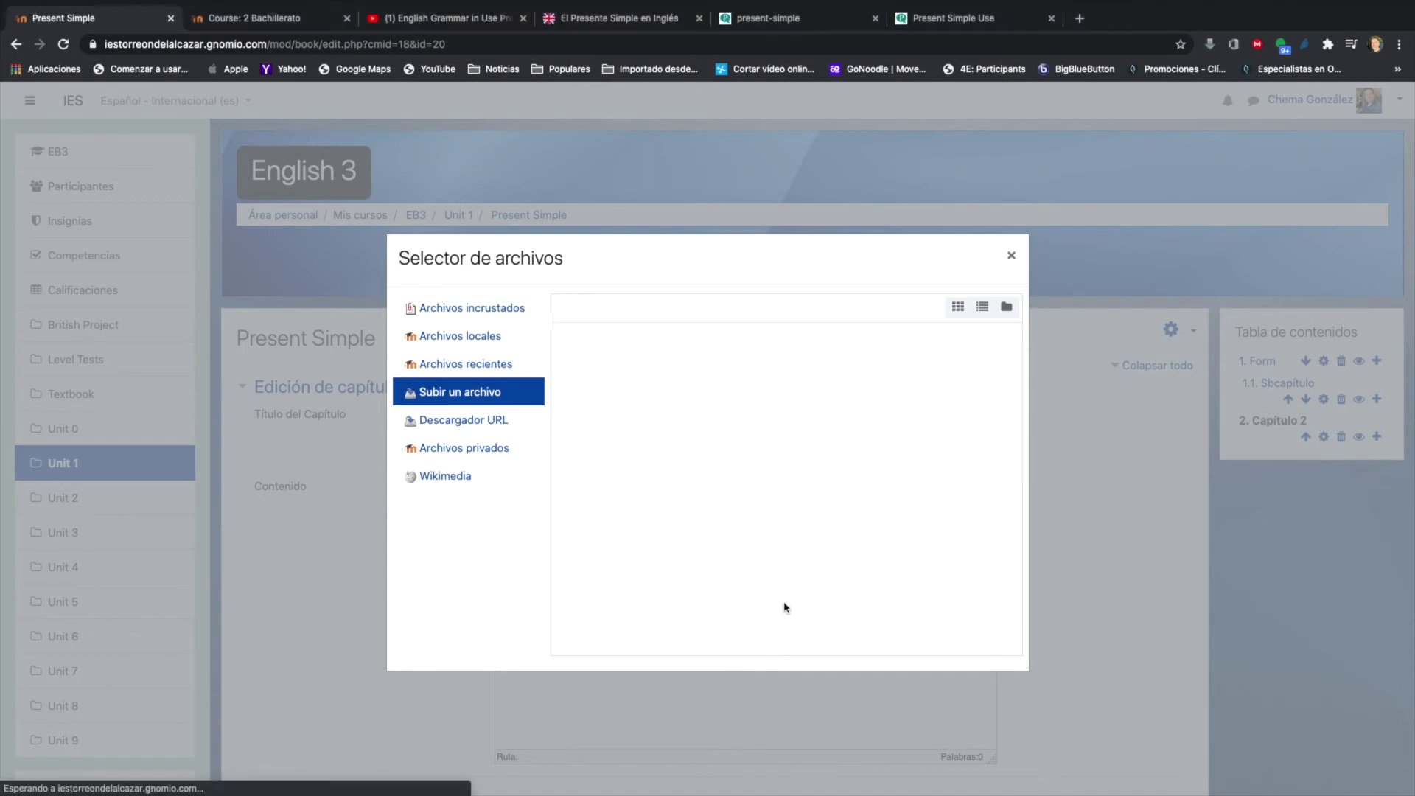
Reduce the image's width with its aspect ratio locked and insert it into the chapter content
{"action": "left_click", "coordinate": [611, 327]}
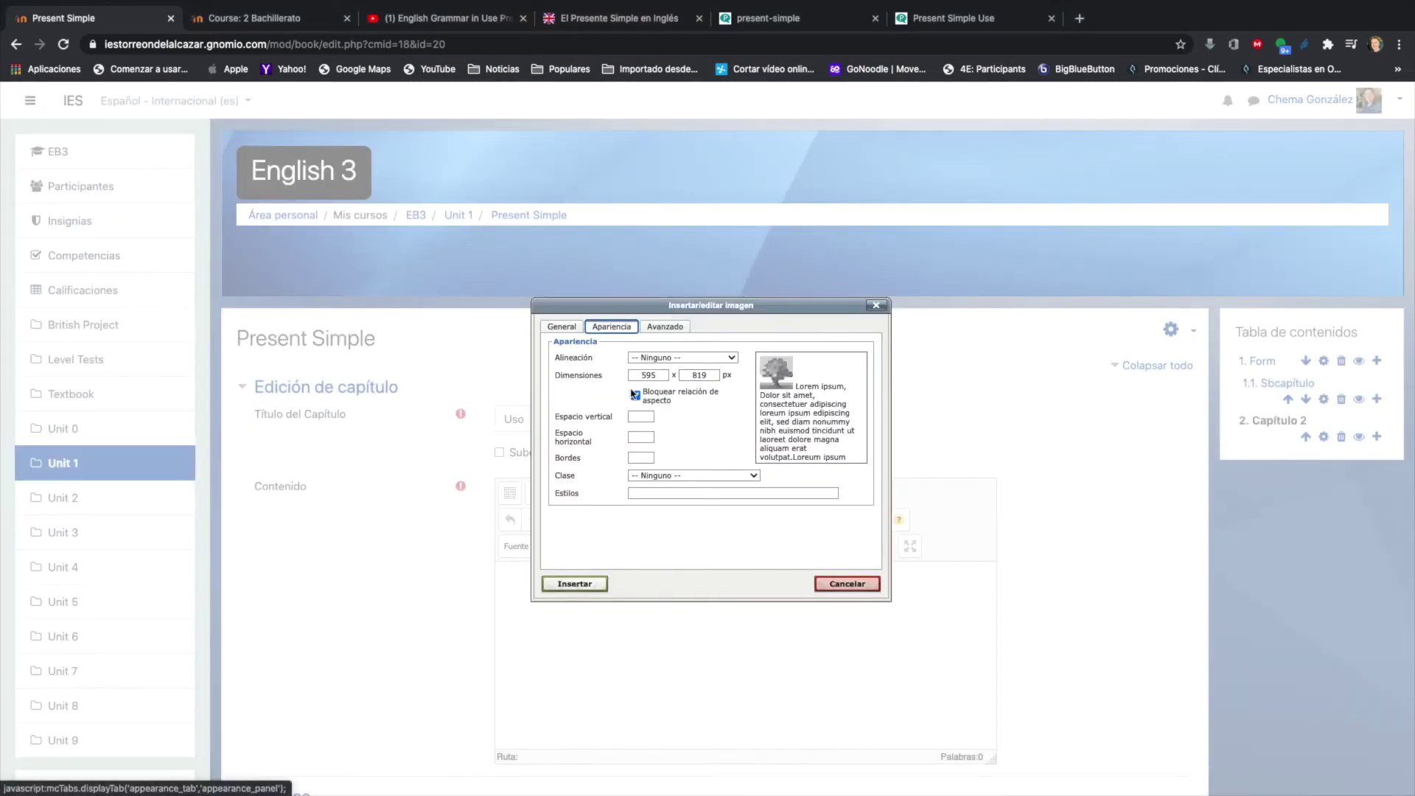
{"action": "left_click_drag", "start_coordinate": [667, 379], "coordinate": [628, 376]}
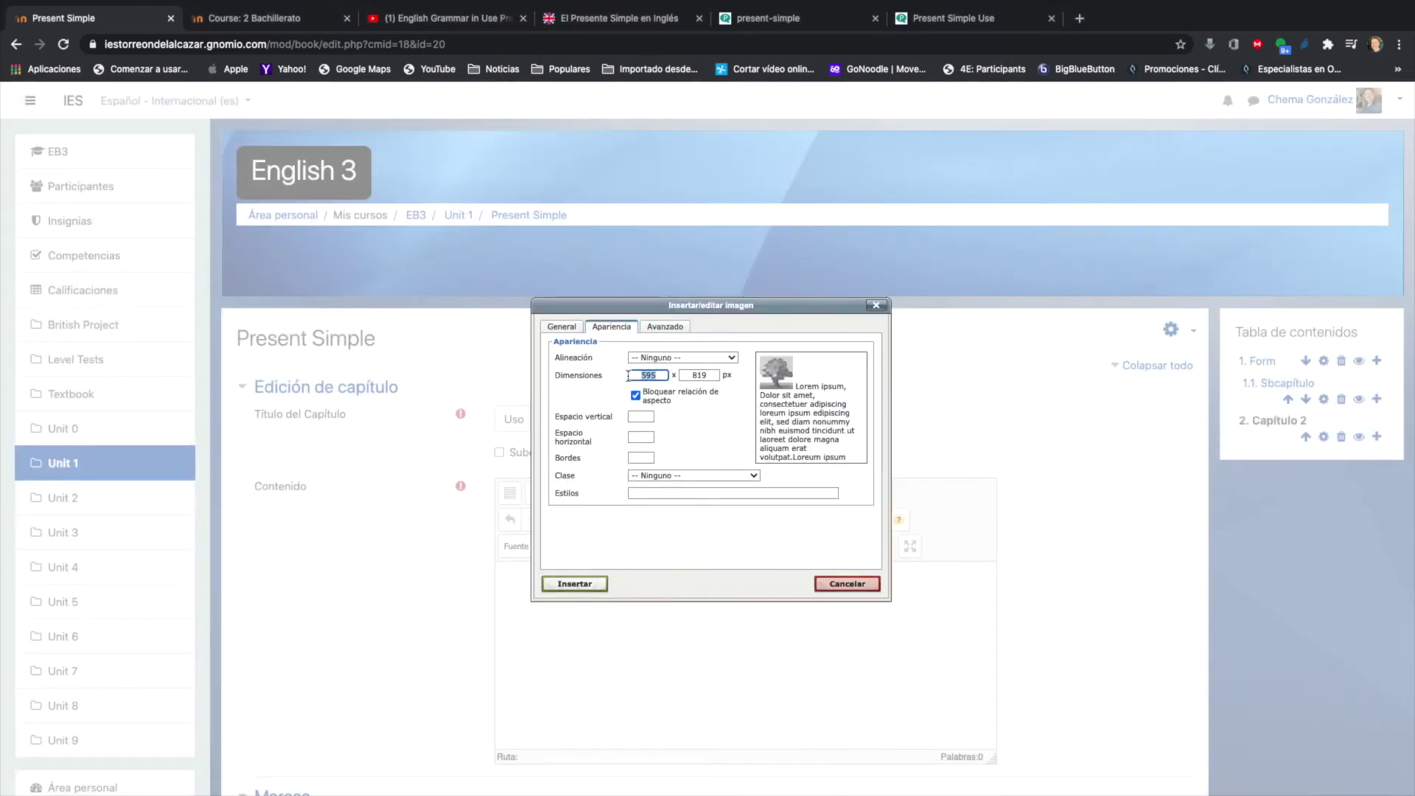
{"action": "left_click", "coordinate": [575, 584]}
{"action": "left_click", "coordinate": [687, 474]}
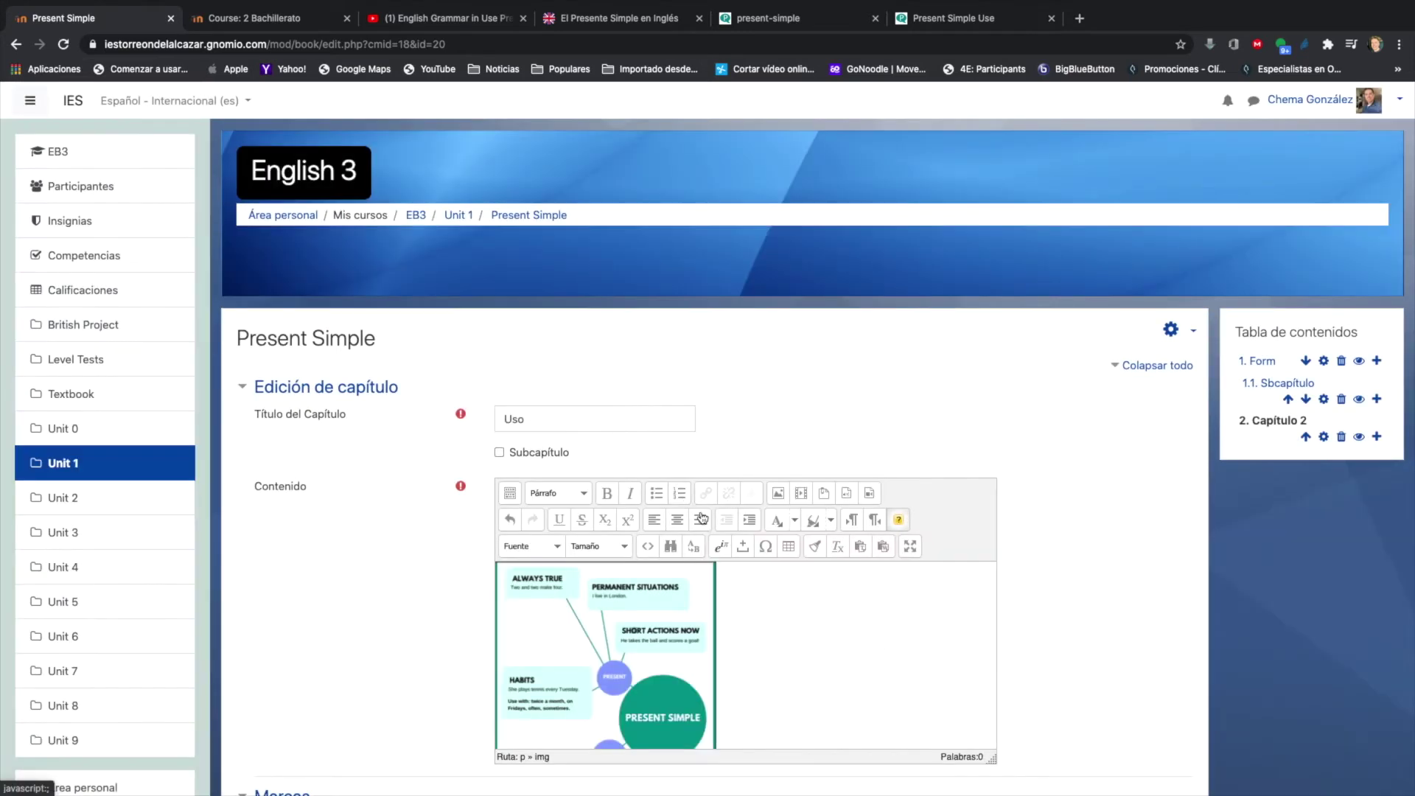
Copy the numbered present, future and conditional uses from the Present Simple Use page and paste them below the image, with a new line at the end
{"action": "scroll", "coordinate": [774, 600], "scroll_direction": "down", "scroll_amount": 3}
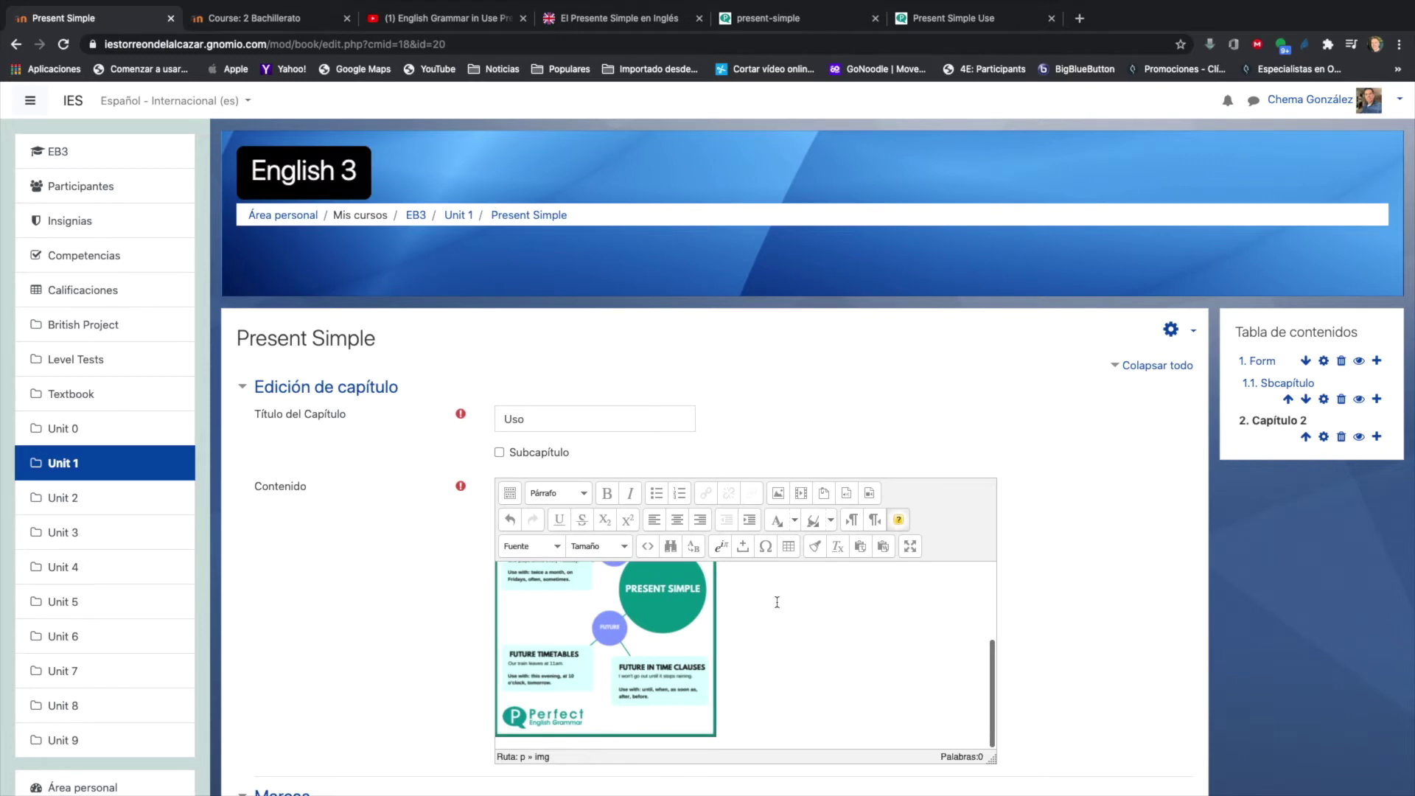
{"action": "left_click", "coordinate": [756, 664]}
{"action": "key", "text": "Return"}
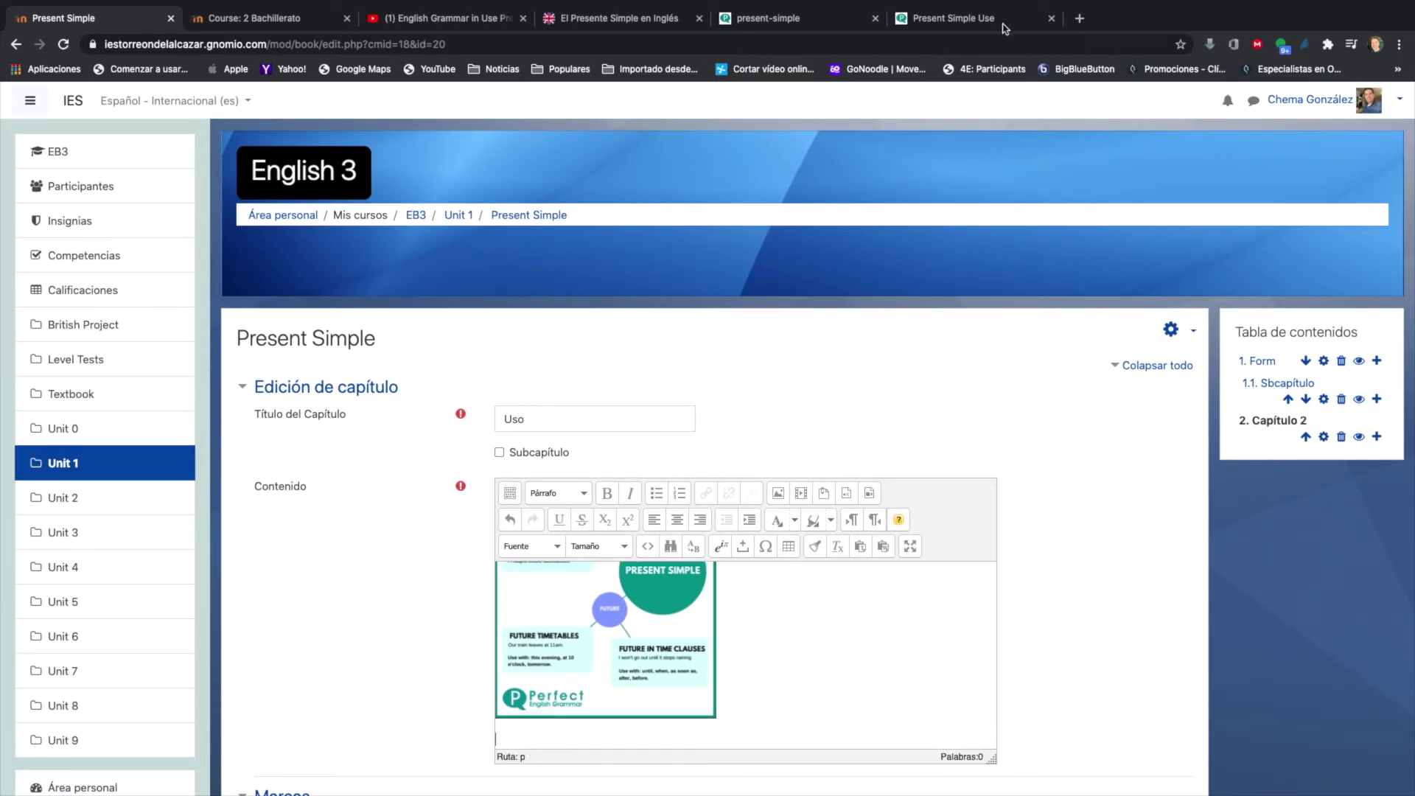
{"action": "left_click", "coordinate": [803, 24]}
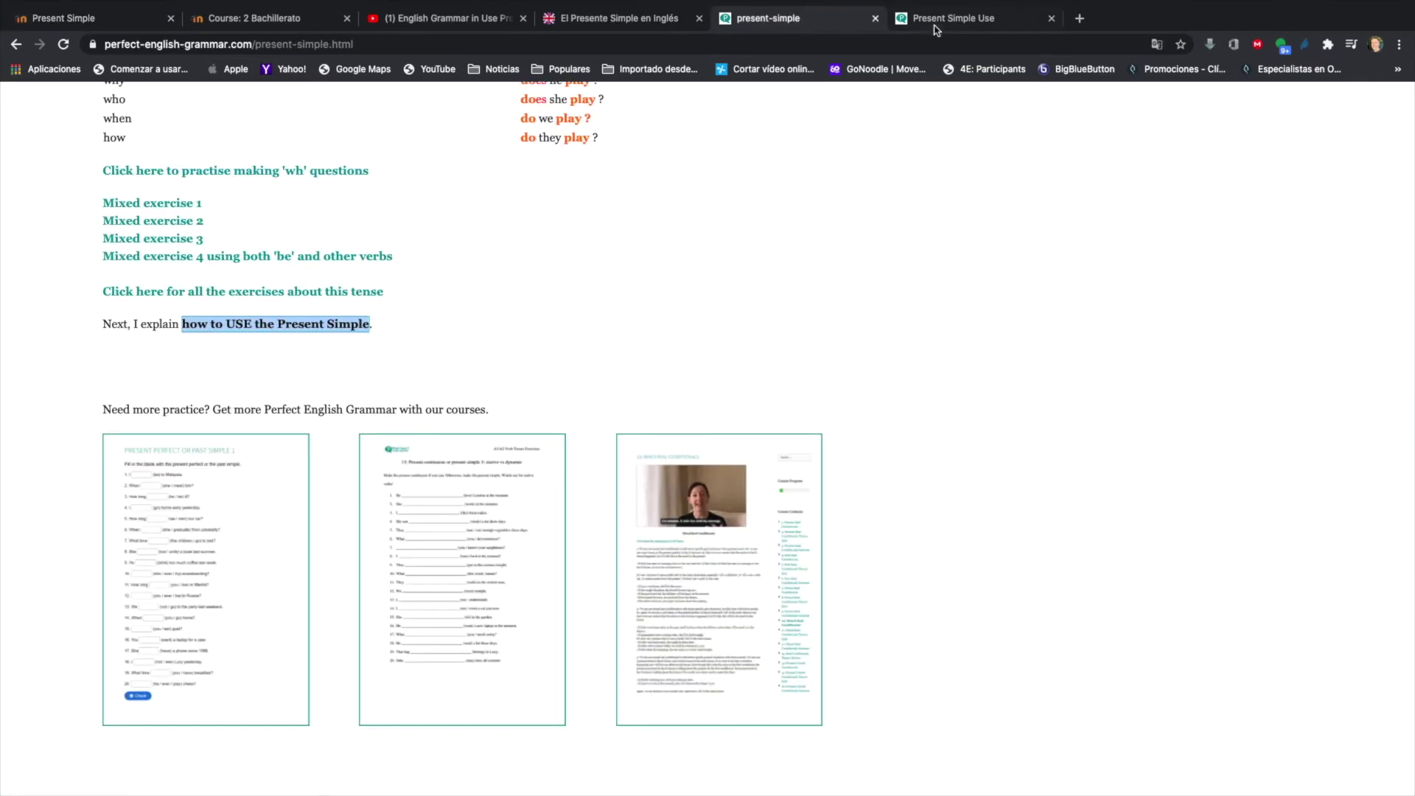
{"action": "scroll", "coordinate": [679, 222], "scroll_direction": "up", "scroll_amount": 10}
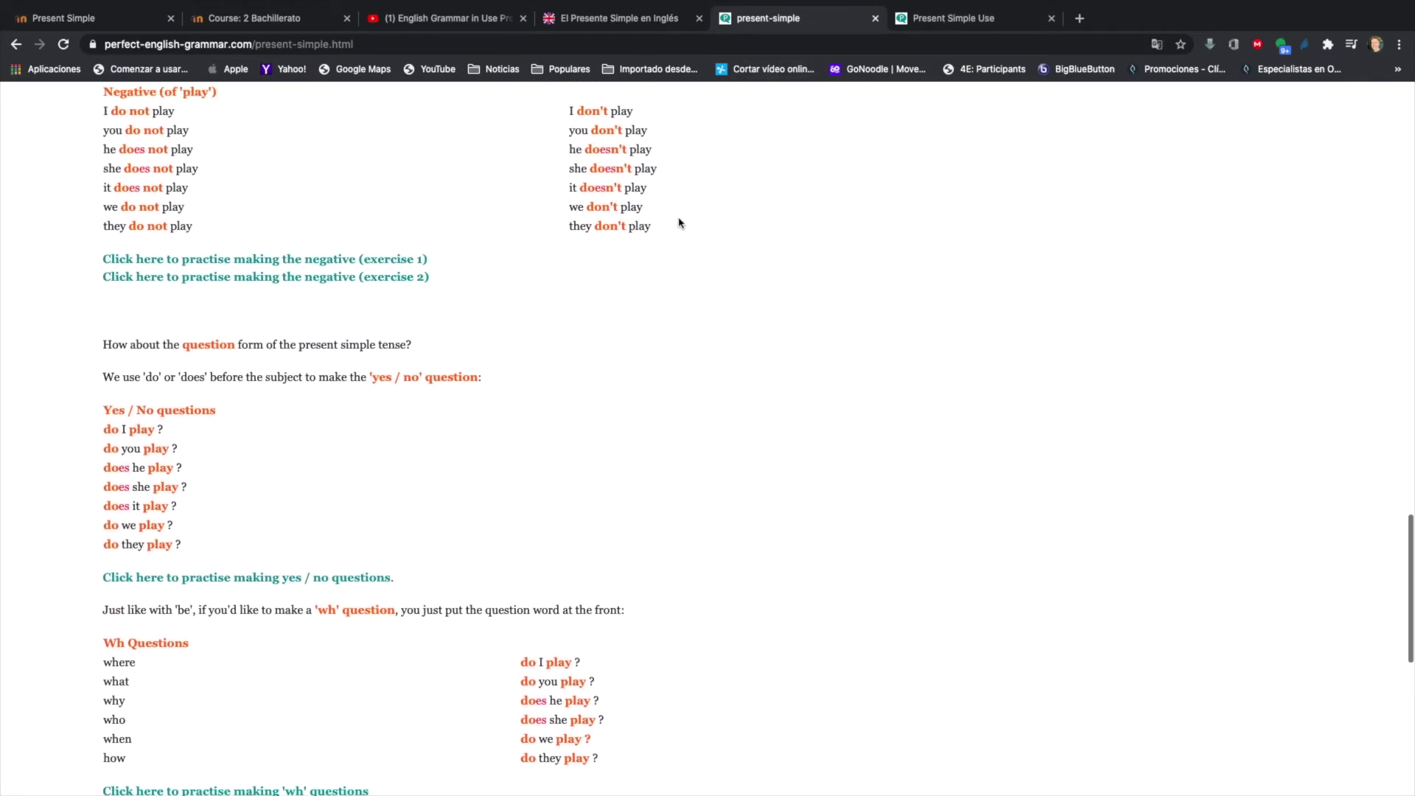
{"action": "left_click", "coordinate": [951, 19]}
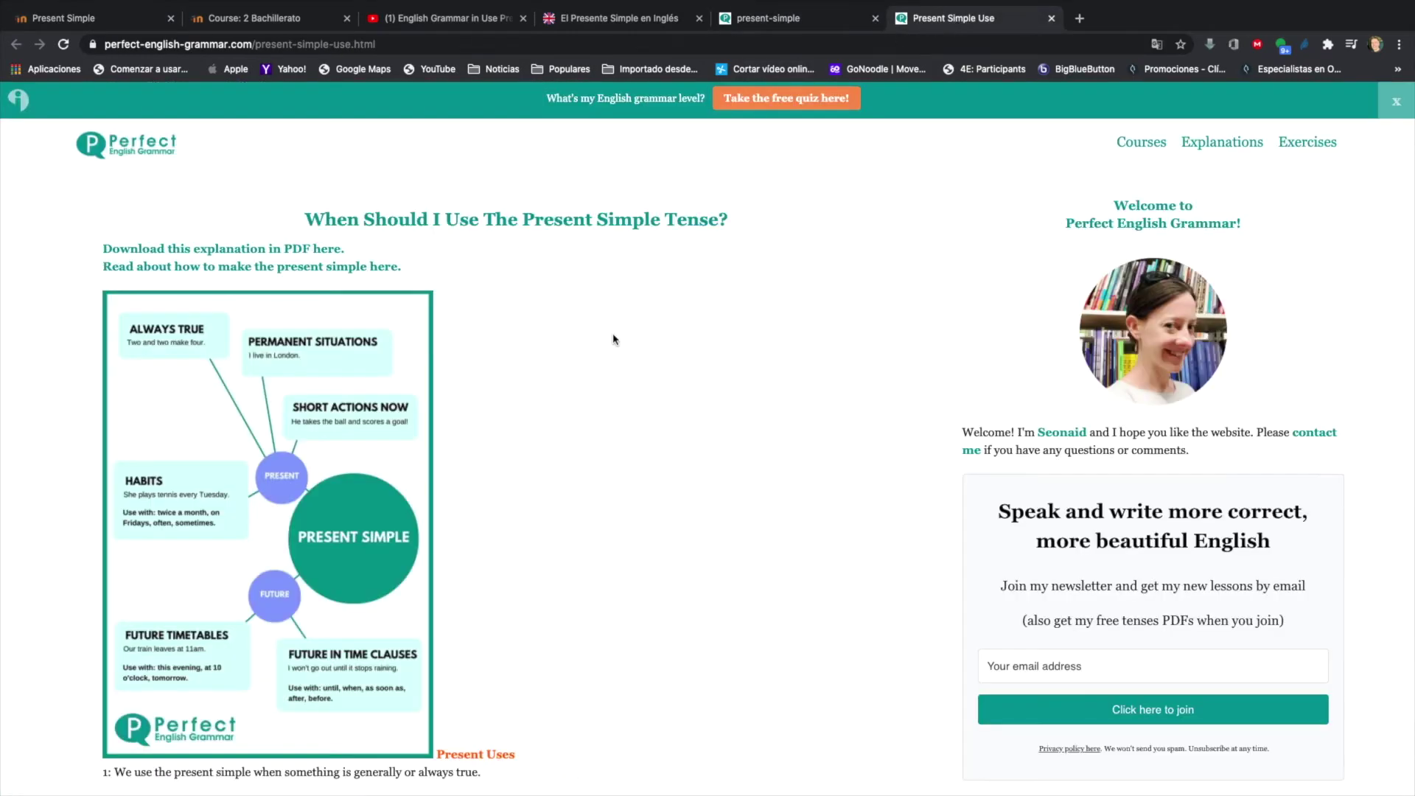
{"action": "scroll", "coordinate": [613, 340], "scroll_direction": "down", "scroll_amount": 7}
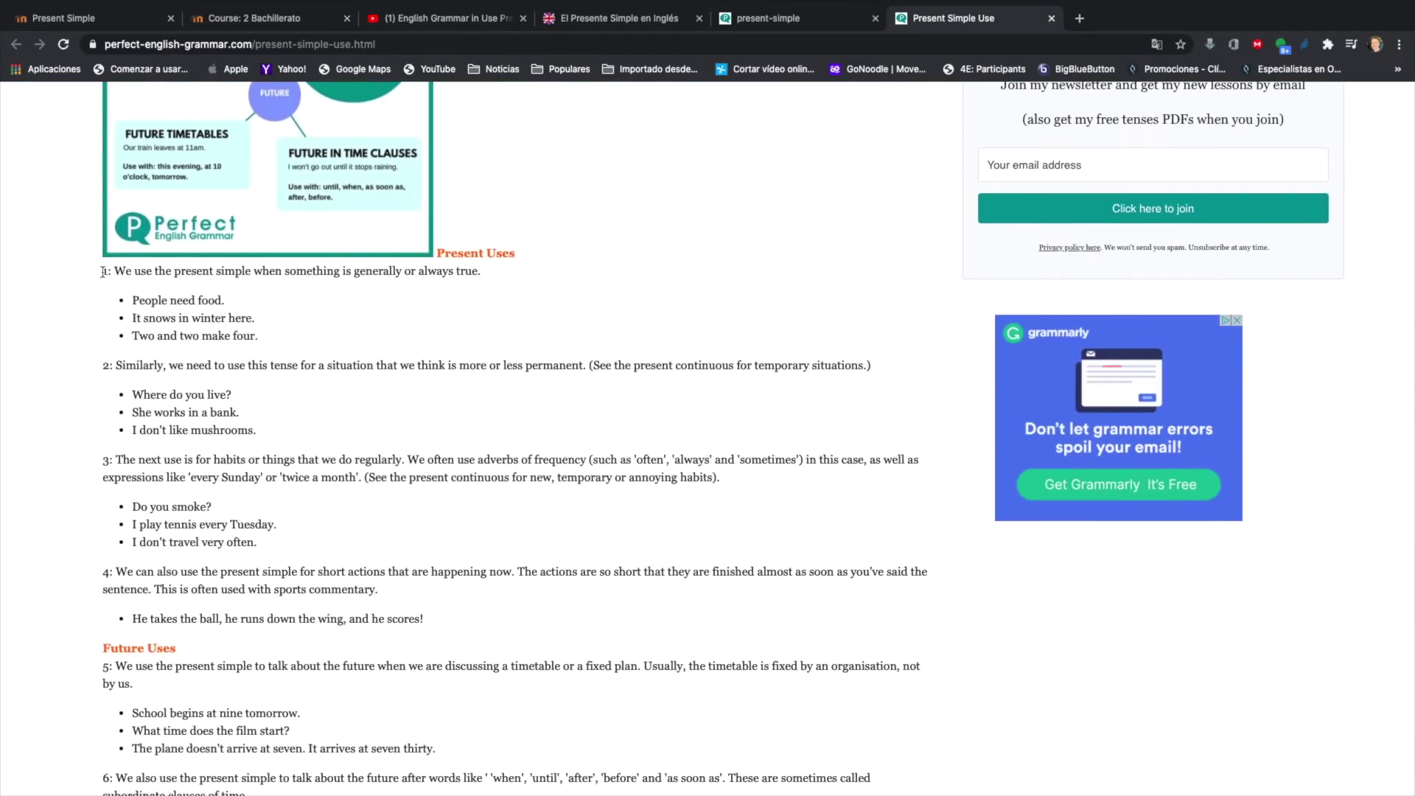
{"action": "left_click_drag", "start_coordinate": [100, 273], "coordinate": [379, 589]}
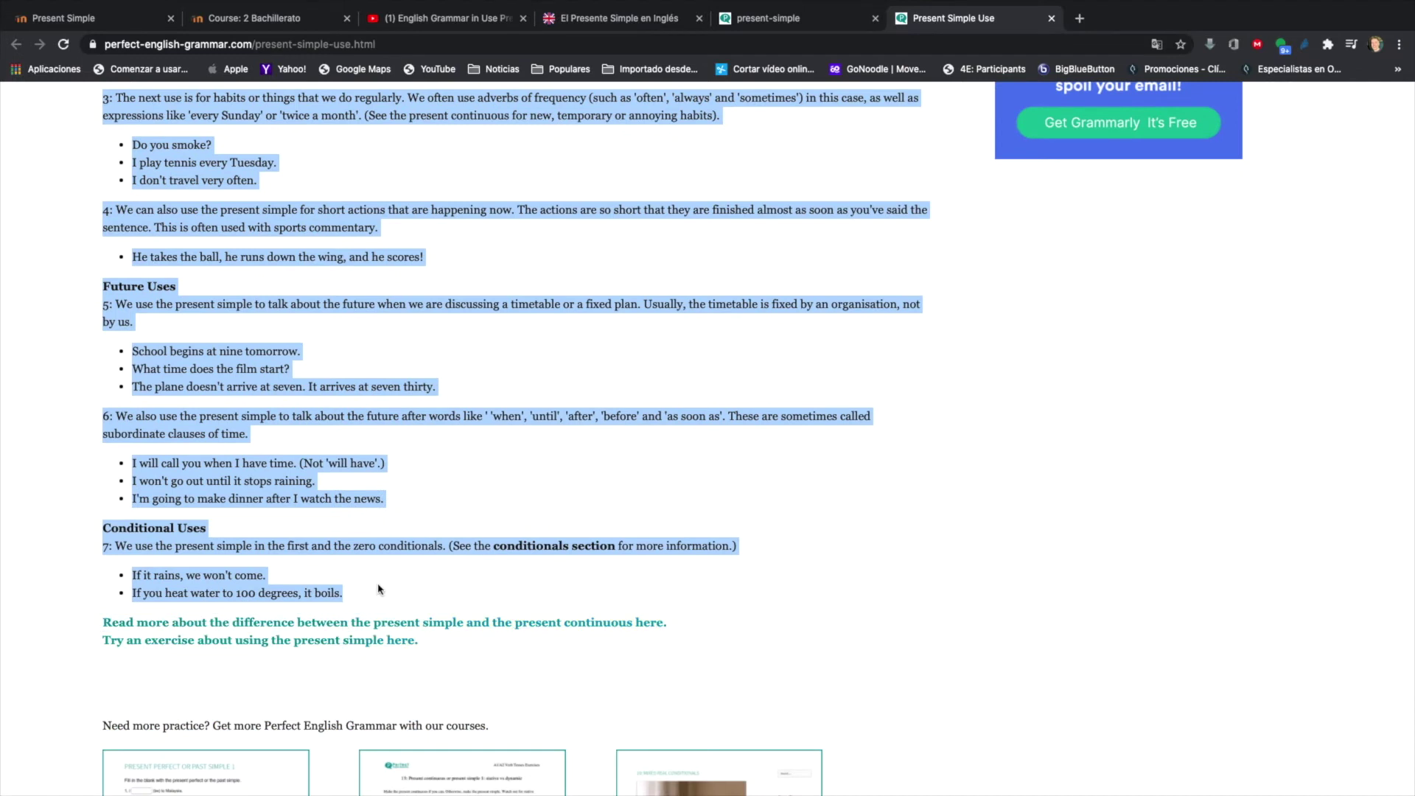
{"action": "left_click", "coordinate": [55, 8]}
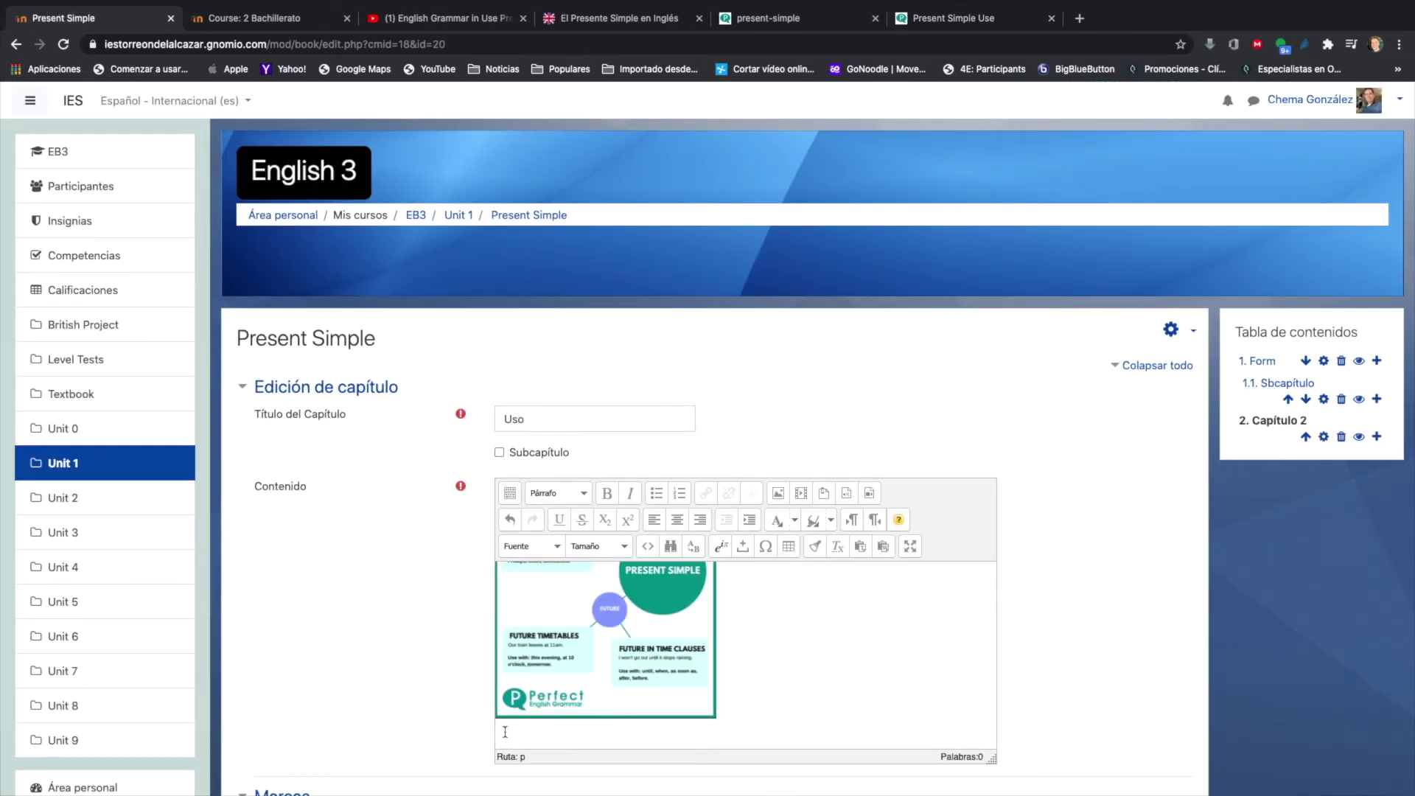
{"action": "key", "text": "super+v"}
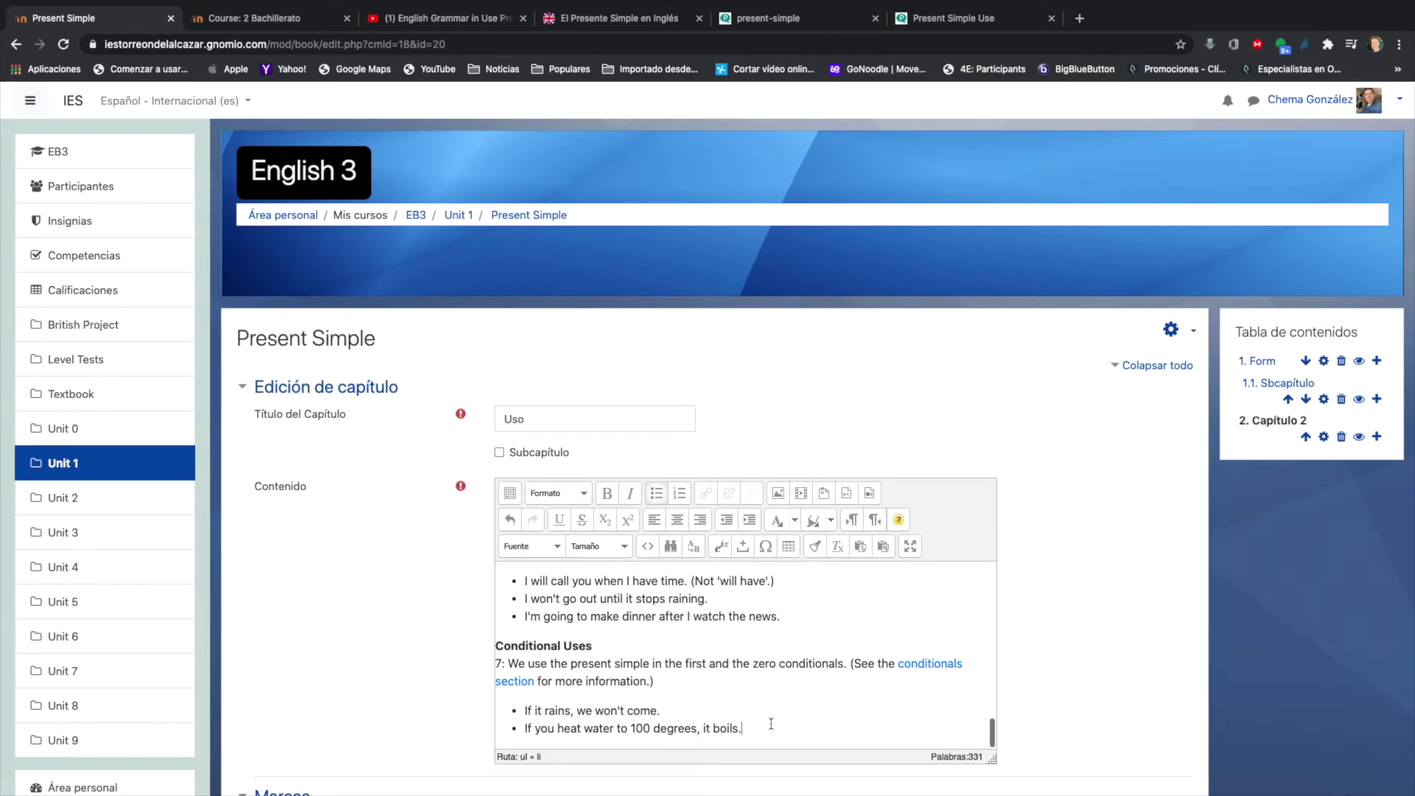
{"action": "key", "text": "Return"}
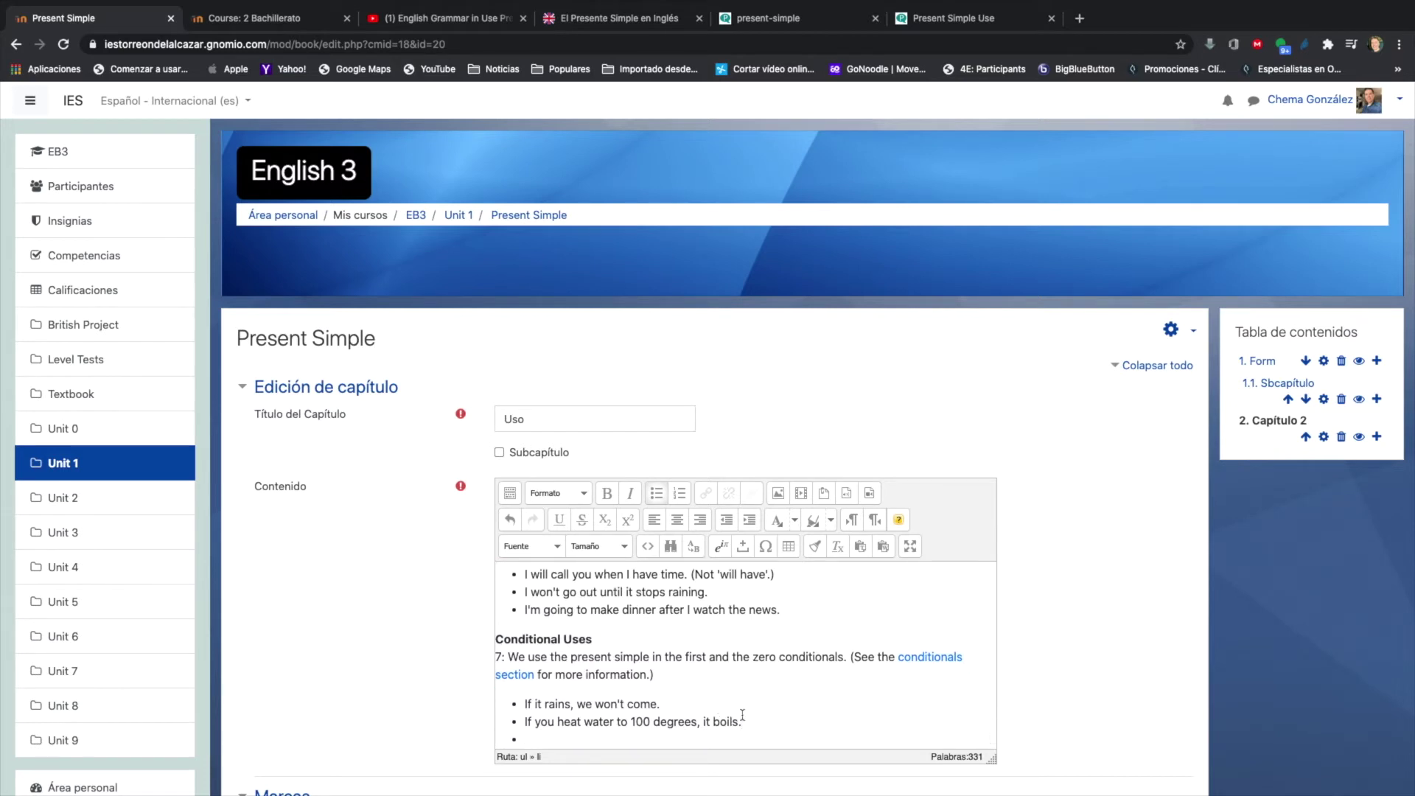
Remove the empty last bullet from the Uso content and open the chapter's HTML source code
{"action": "key", "text": "BackSpace"}
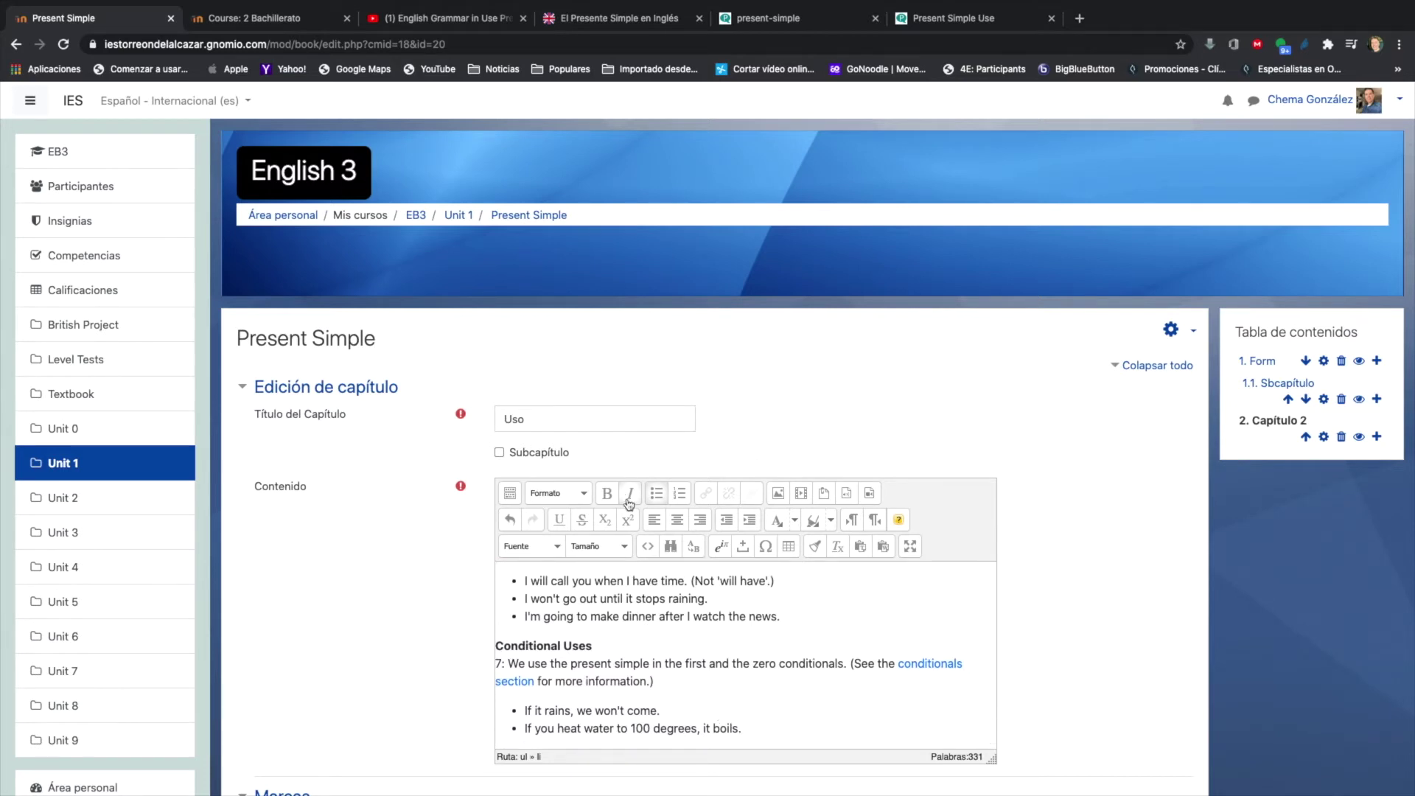
{"action": "left_click", "coordinate": [648, 548]}
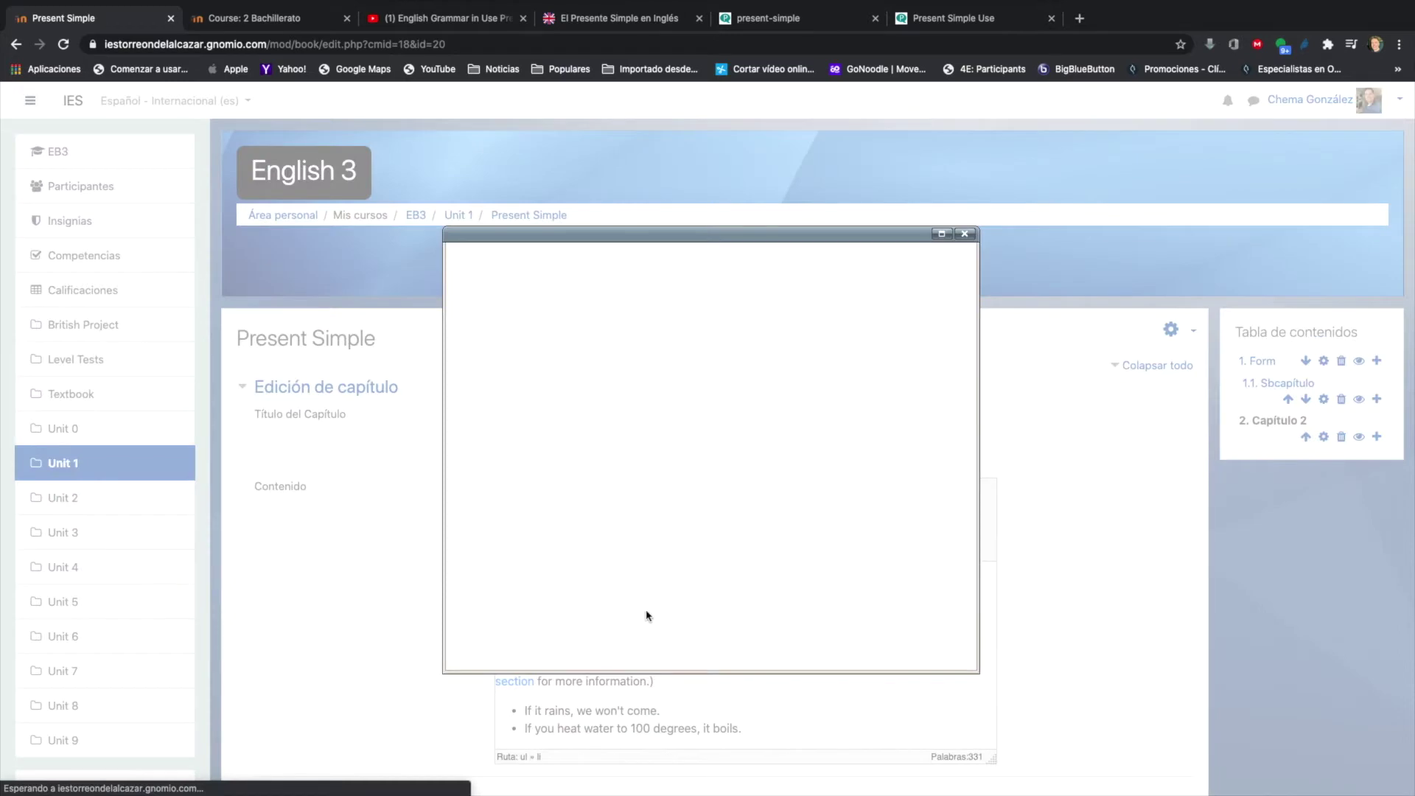
{"action": "scroll", "coordinate": [648, 458], "scroll_direction": "down", "scroll_amount": 1}
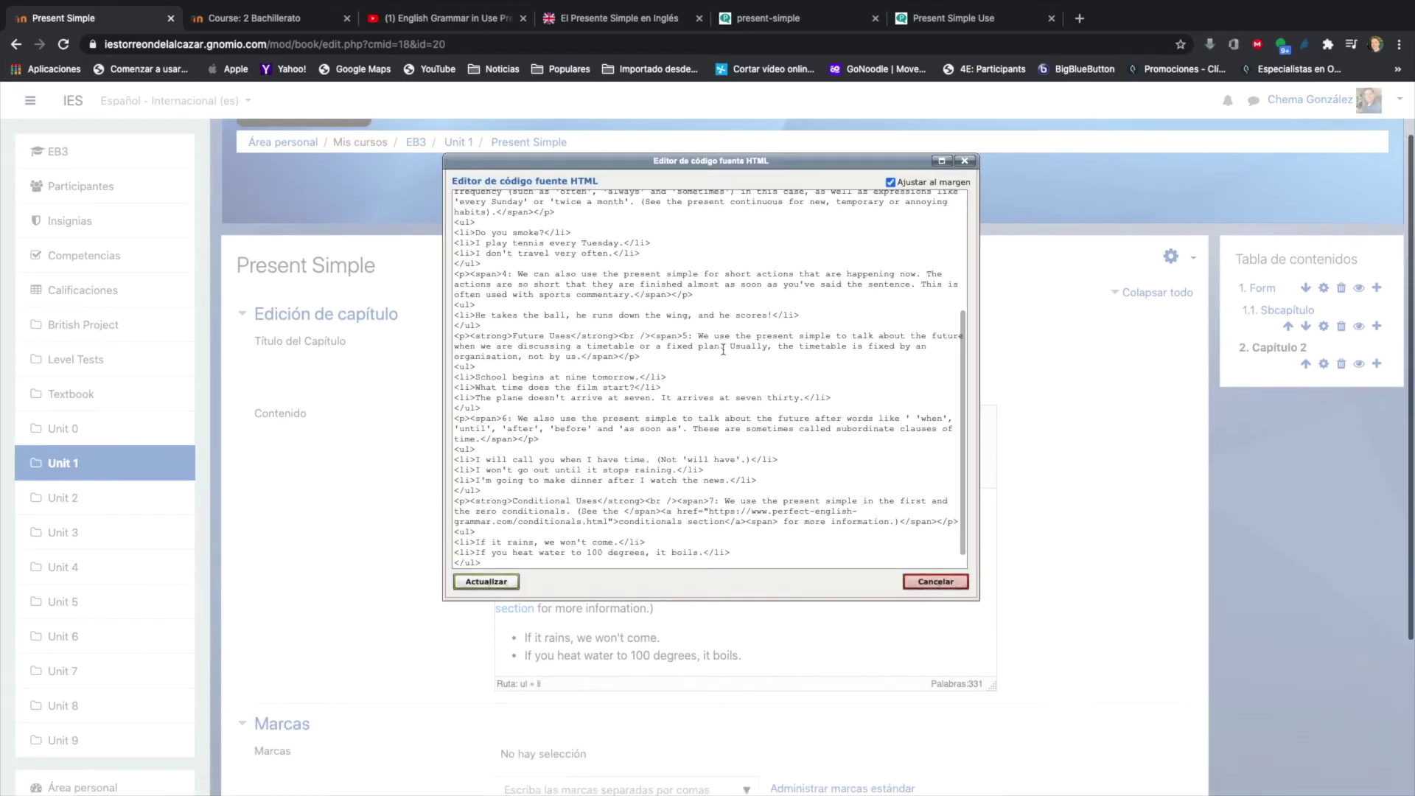
Copy the embed code of the YouTube video English Grammar in Use Present Simple, set to start at 0:16
{"action": "left_click", "coordinate": [413, 18]}
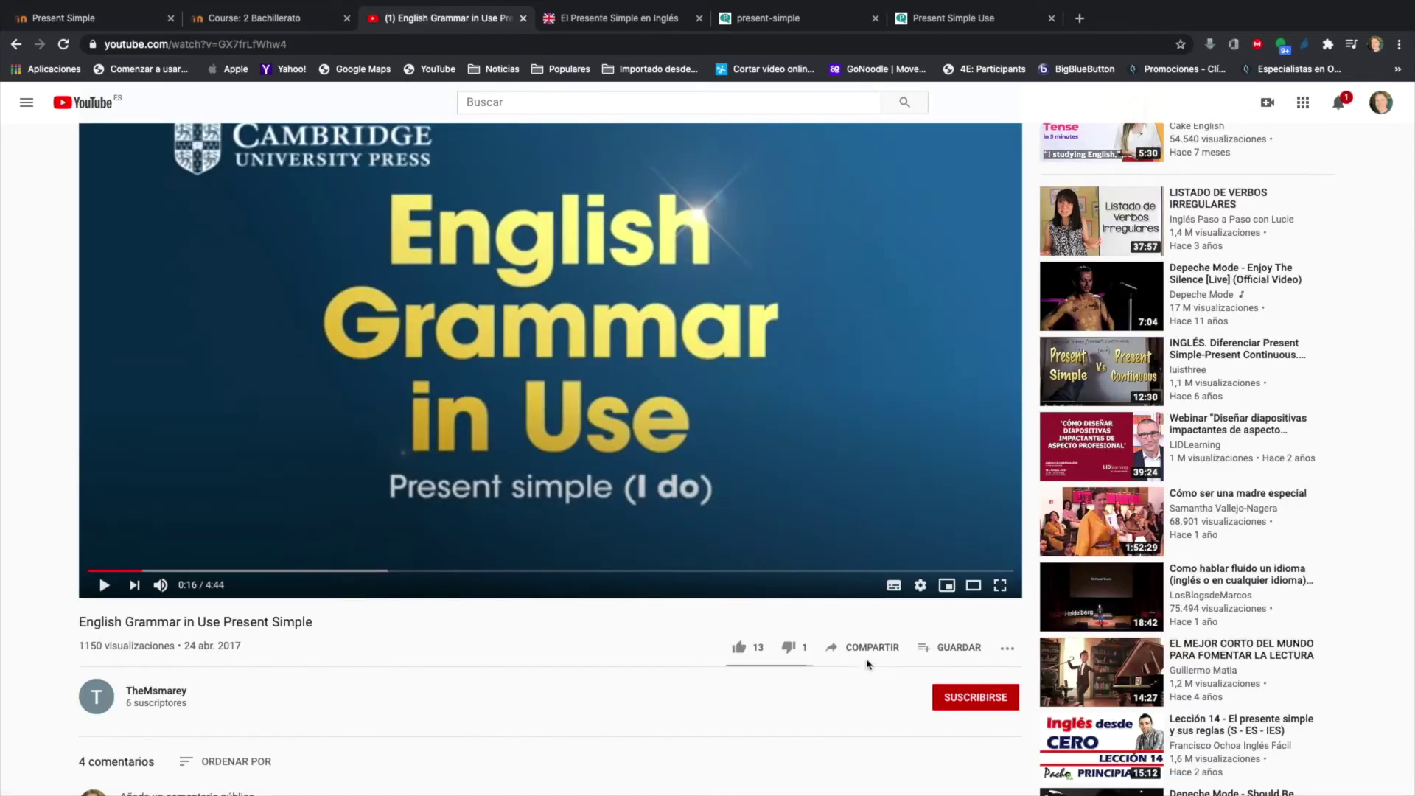
{"action": "left_click", "coordinate": [889, 653]}
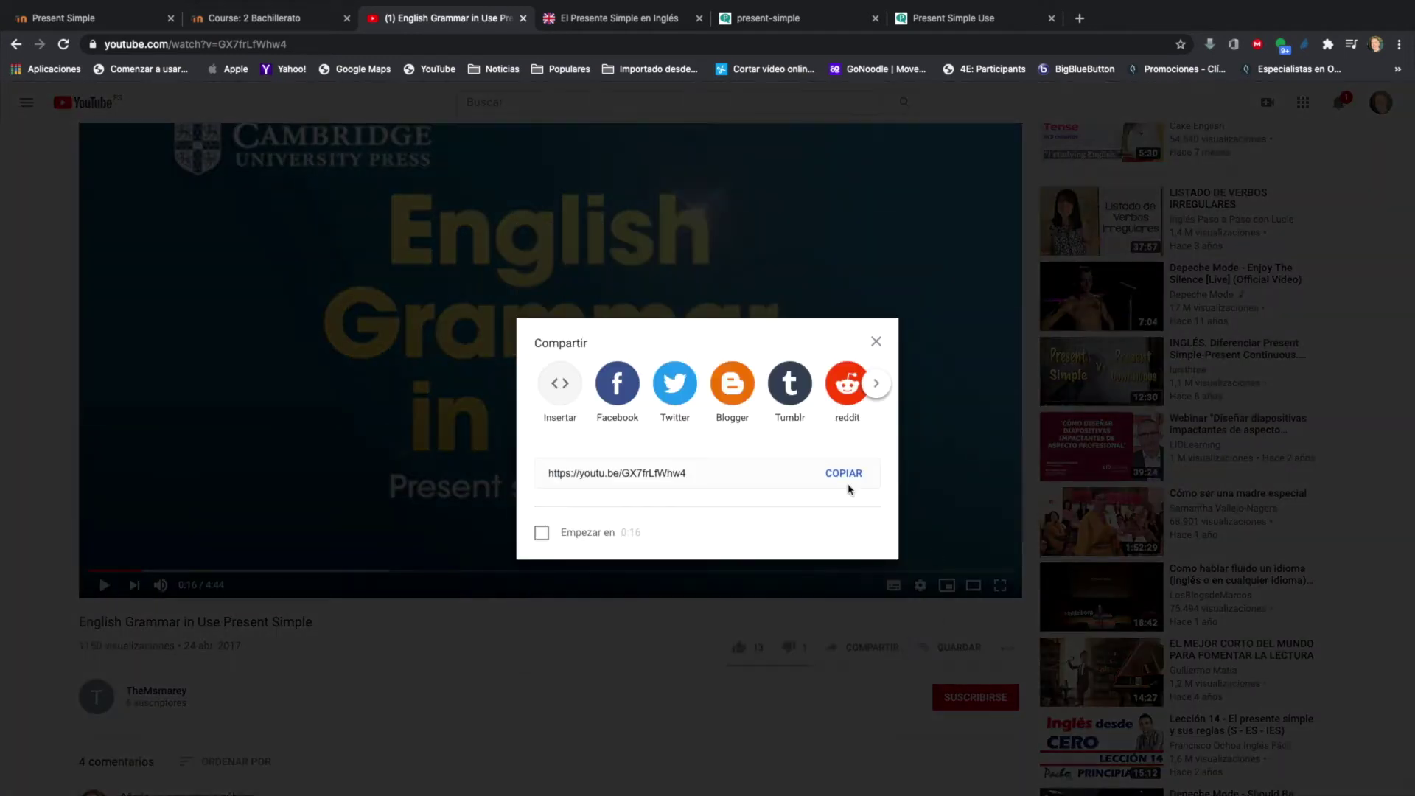
{"action": "left_click", "coordinate": [561, 389]}
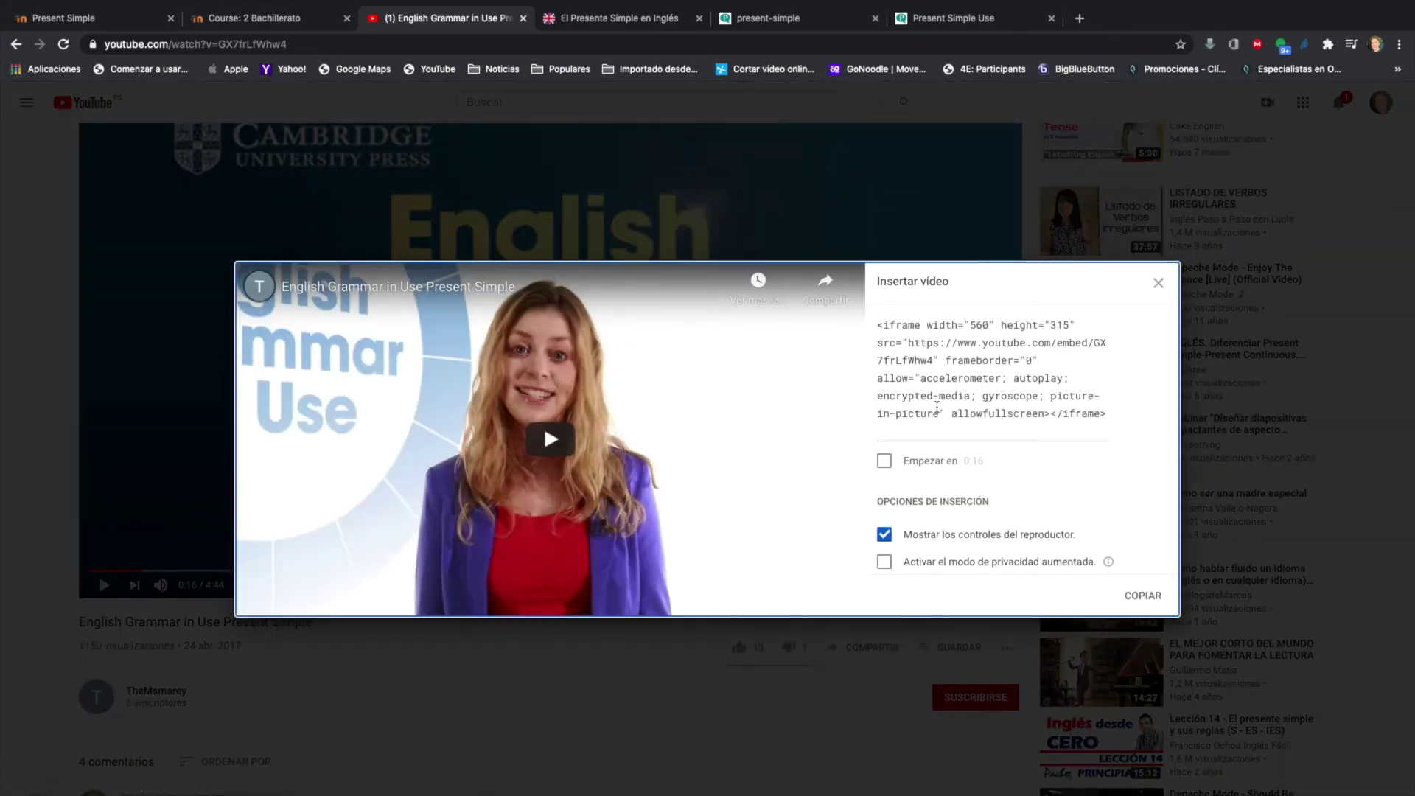
{"action": "left_click", "coordinate": [1111, 414]}
{"action": "left_click", "coordinate": [884, 461]}
{"action": "left_click", "coordinate": [1036, 414]}
{"action": "left_click_drag", "start_coordinate": [879, 325], "coordinate": [1108, 423]}
{"action": "key", "text": "ctrl+c"}
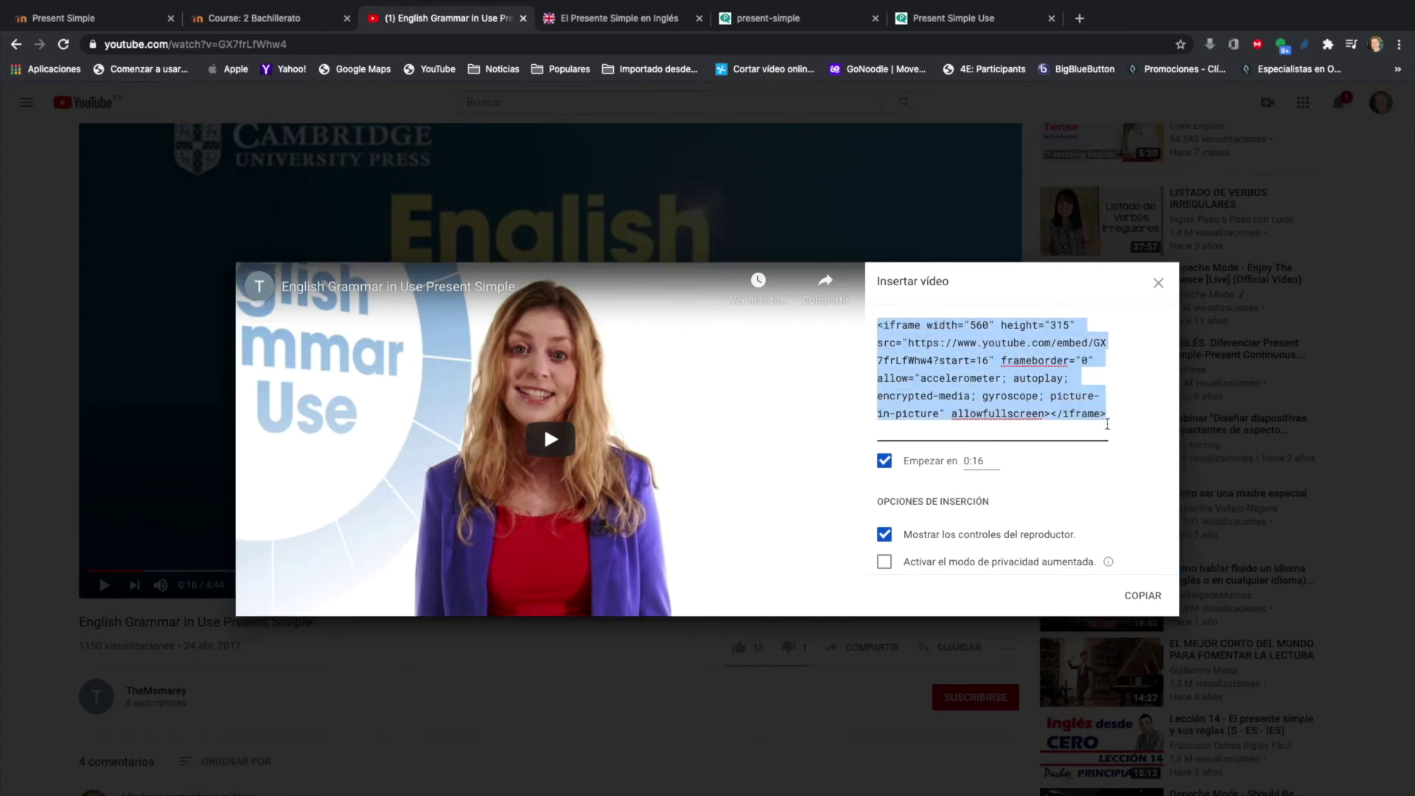
Paste the video's iframe code at the end of the Uso chapter's HTML source, update the content and save the chapter
{"action": "left_click", "coordinate": [59, 18]}
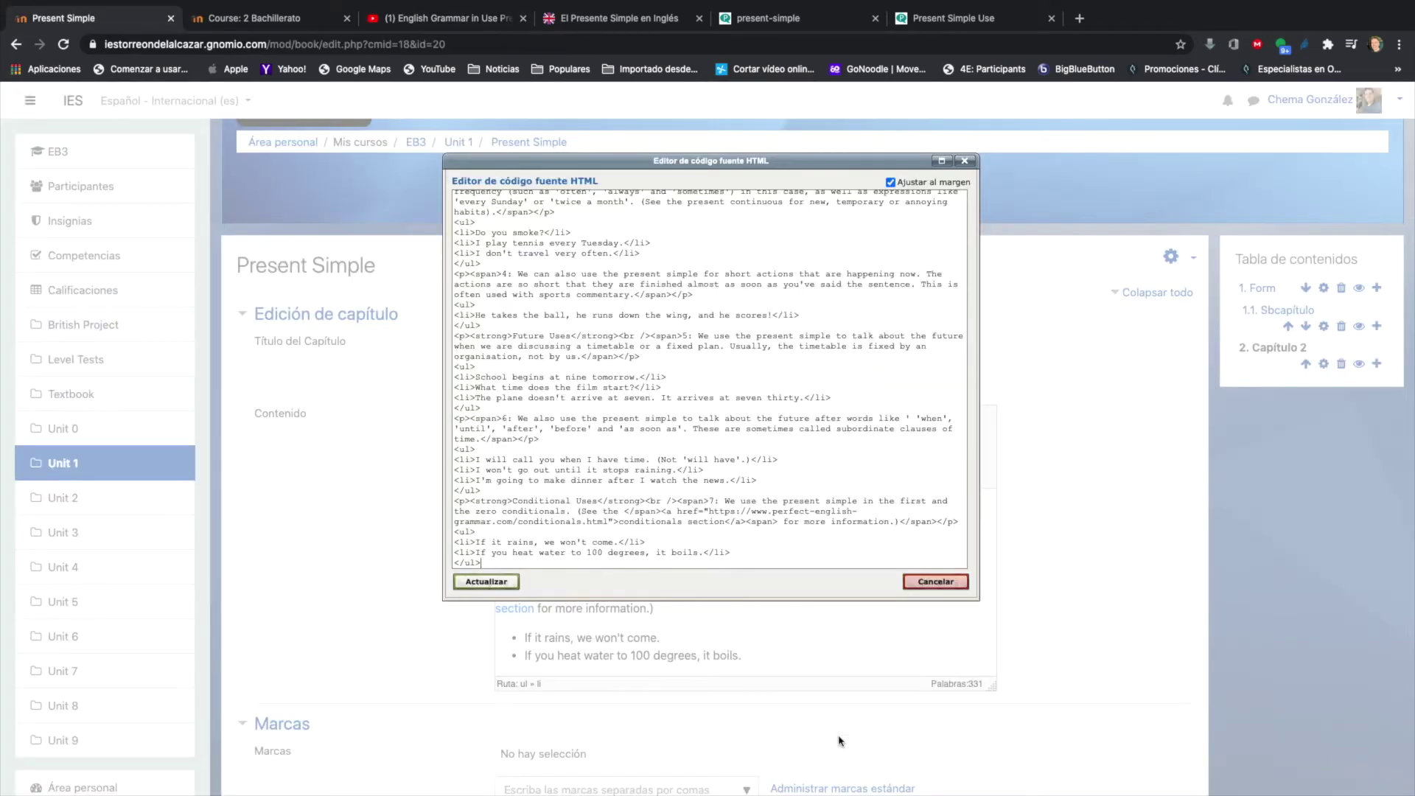
{"action": "scroll", "coordinate": [550, 561], "scroll_direction": "down", "scroll_amount": 1}
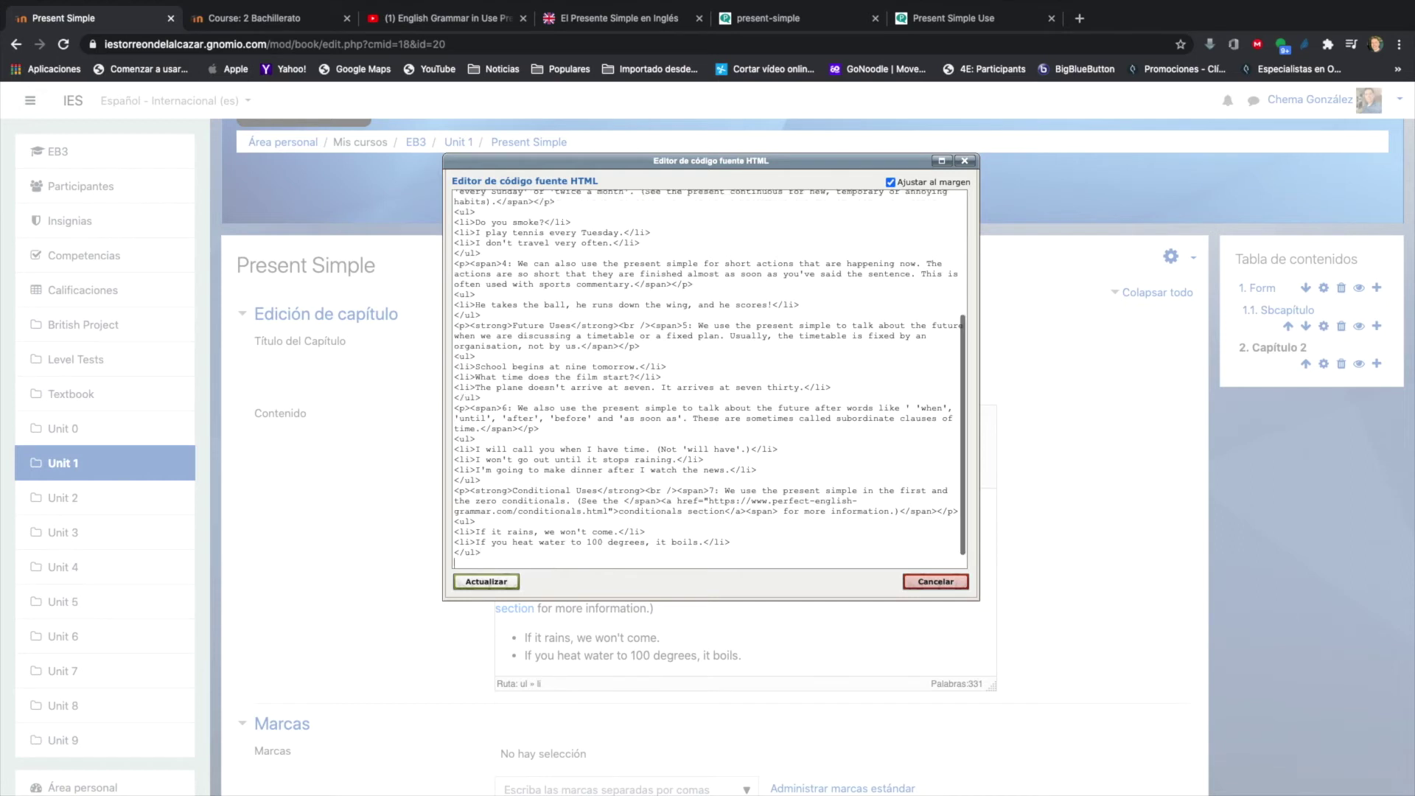
{"action": "key", "text": "ctrl+v"}
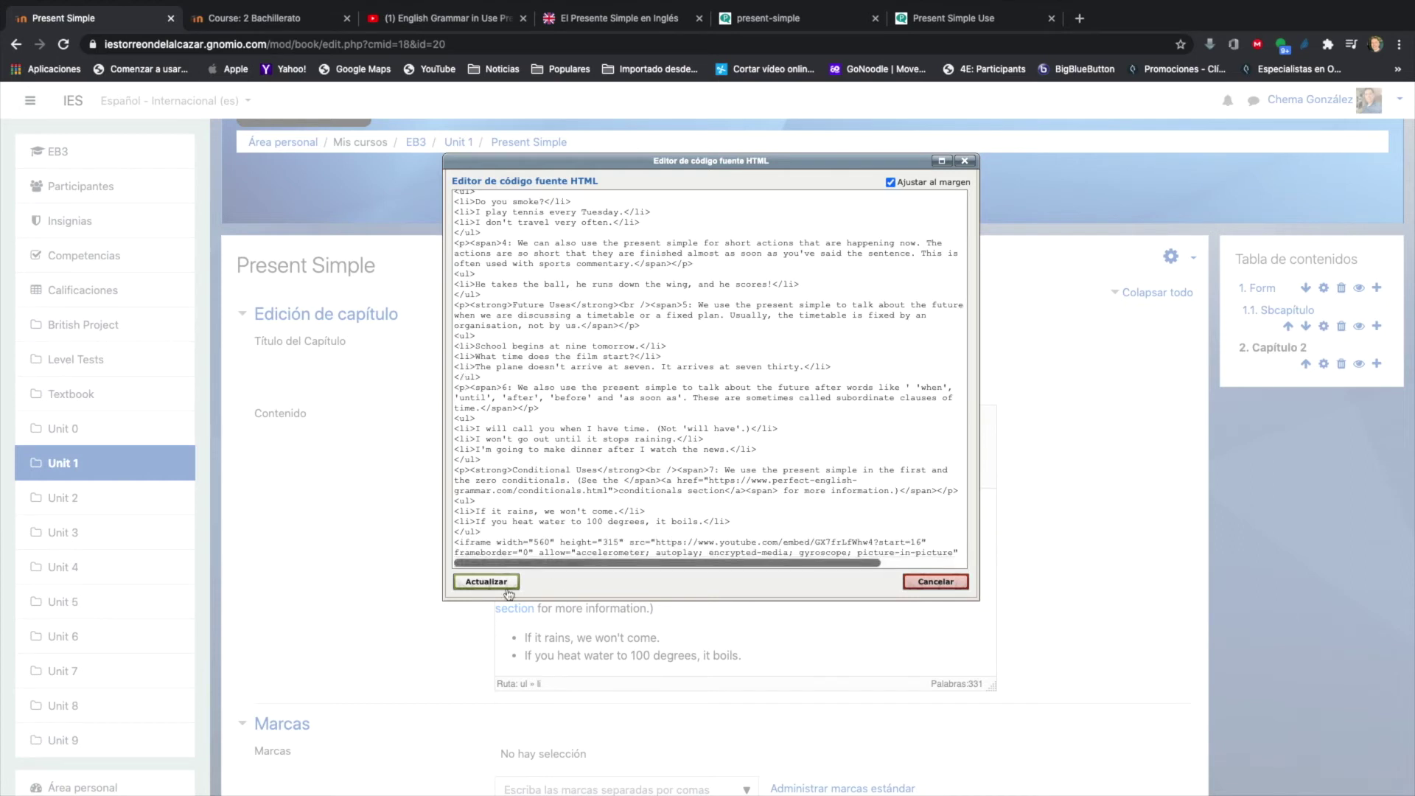
{"action": "left_click", "coordinate": [494, 586]}
{"action": "scroll", "coordinate": [696, 631], "scroll_direction": "down", "scroll_amount": 3}
{"action": "scroll", "coordinate": [700, 582], "scroll_direction": "down", "scroll_amount": 3}
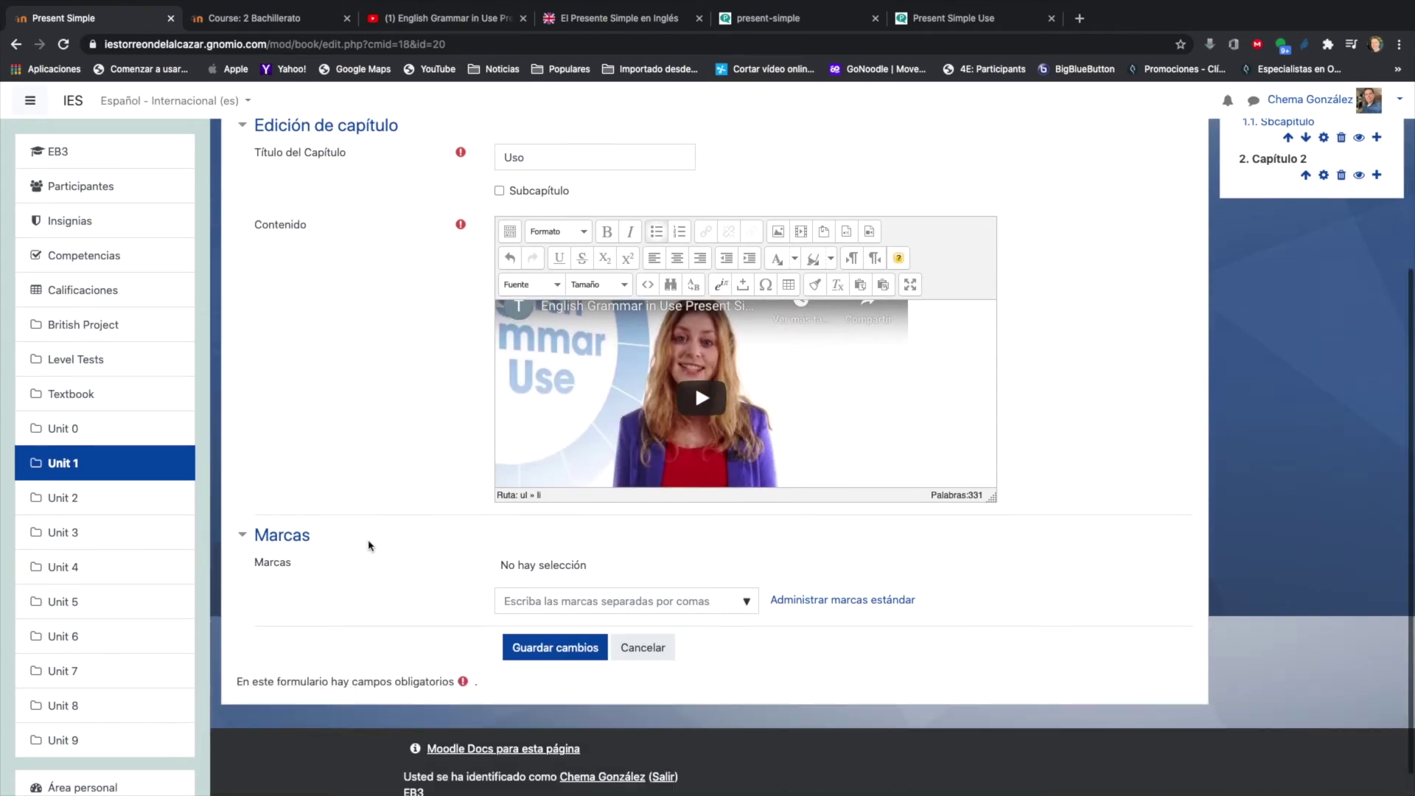
{"action": "left_click", "coordinate": [550, 624]}
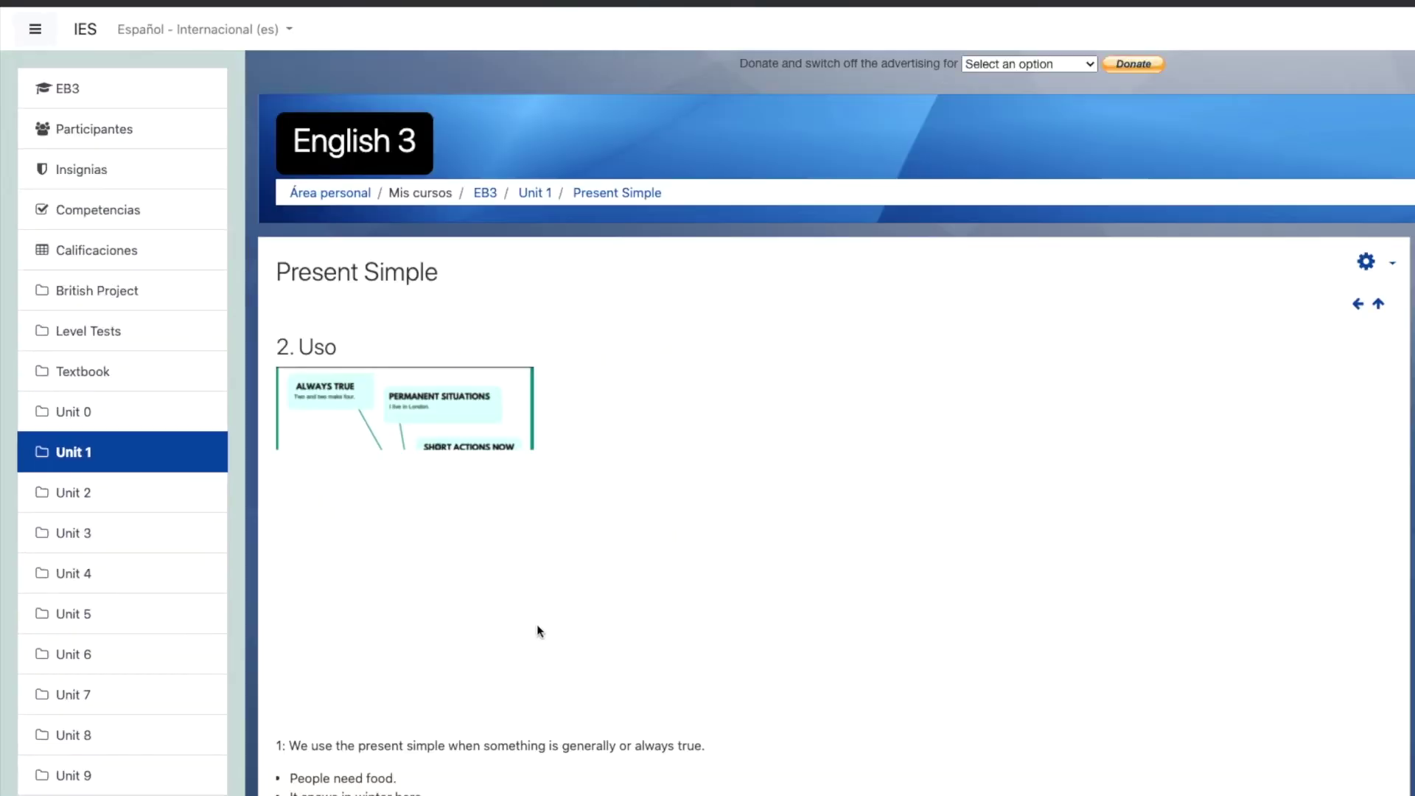
Review the saved Uso chapter from its image through the numbered uses to the embedded video
{"action": "scroll", "coordinate": [555, 627], "scroll_direction": "down", "scroll_amount": 6}
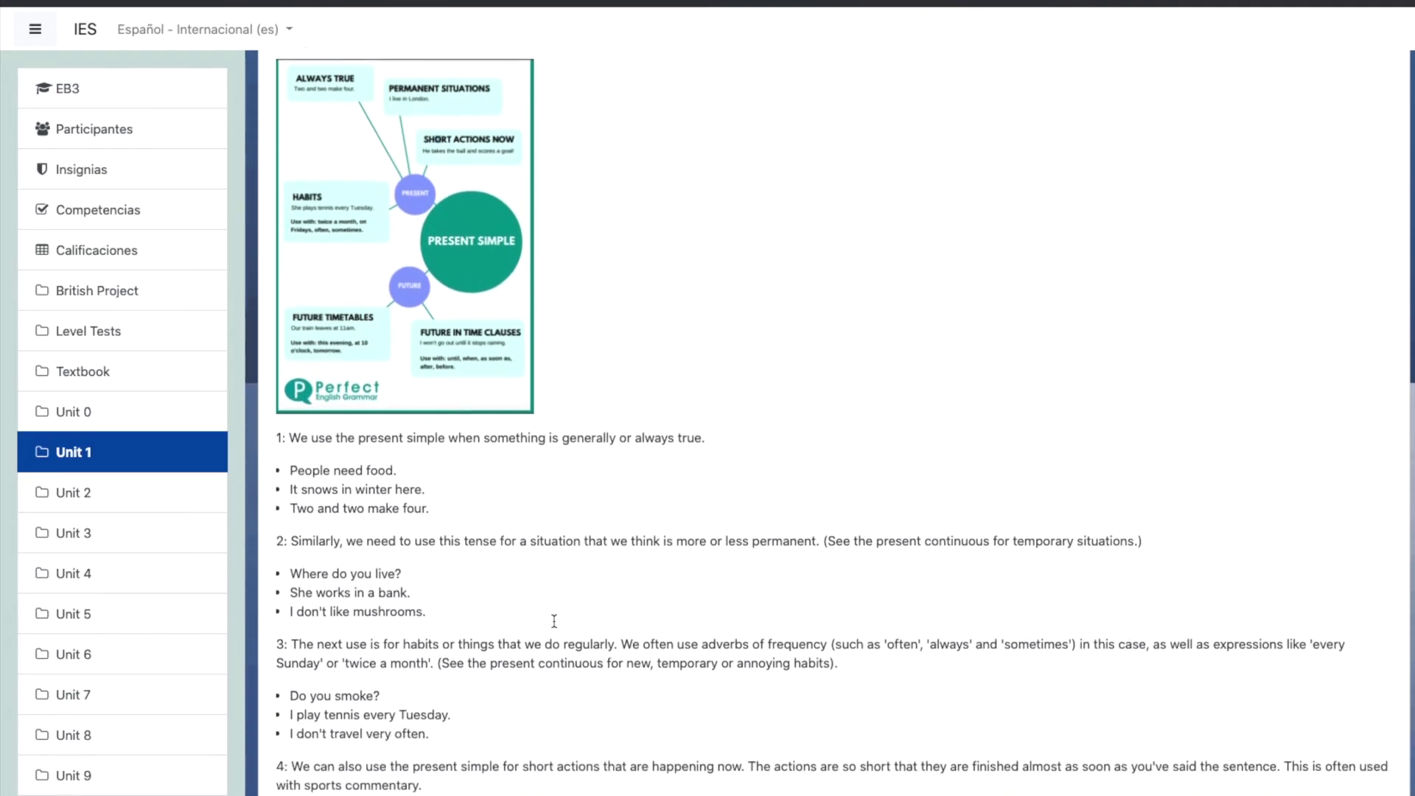
{"action": "scroll", "coordinate": [555, 626], "scroll_direction": "up", "scroll_amount": 4}
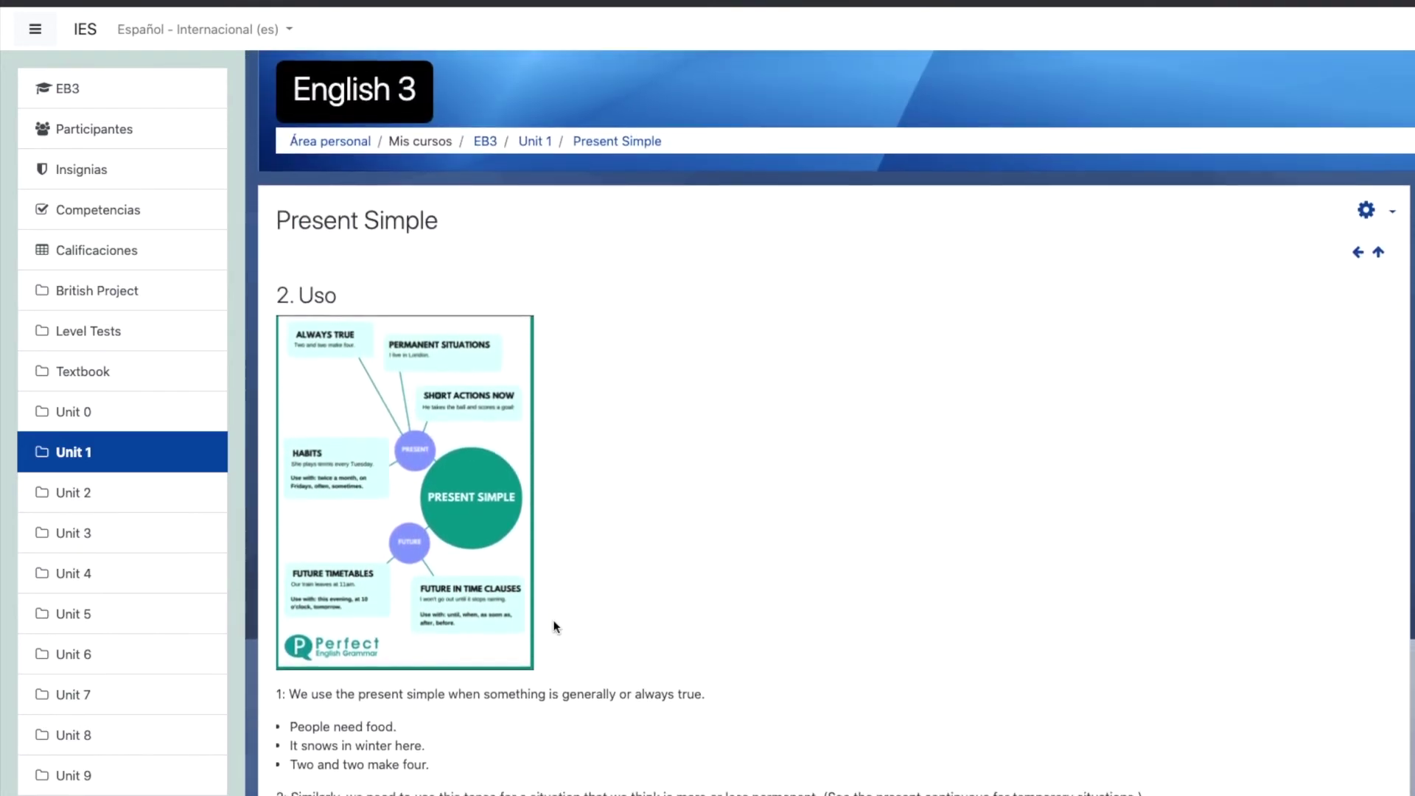
{"action": "scroll", "coordinate": [555, 625], "scroll_direction": "down", "scroll_amount": 1}
{"action": "scroll", "coordinate": [554, 621], "scroll_direction": "down", "scroll_amount": 3}
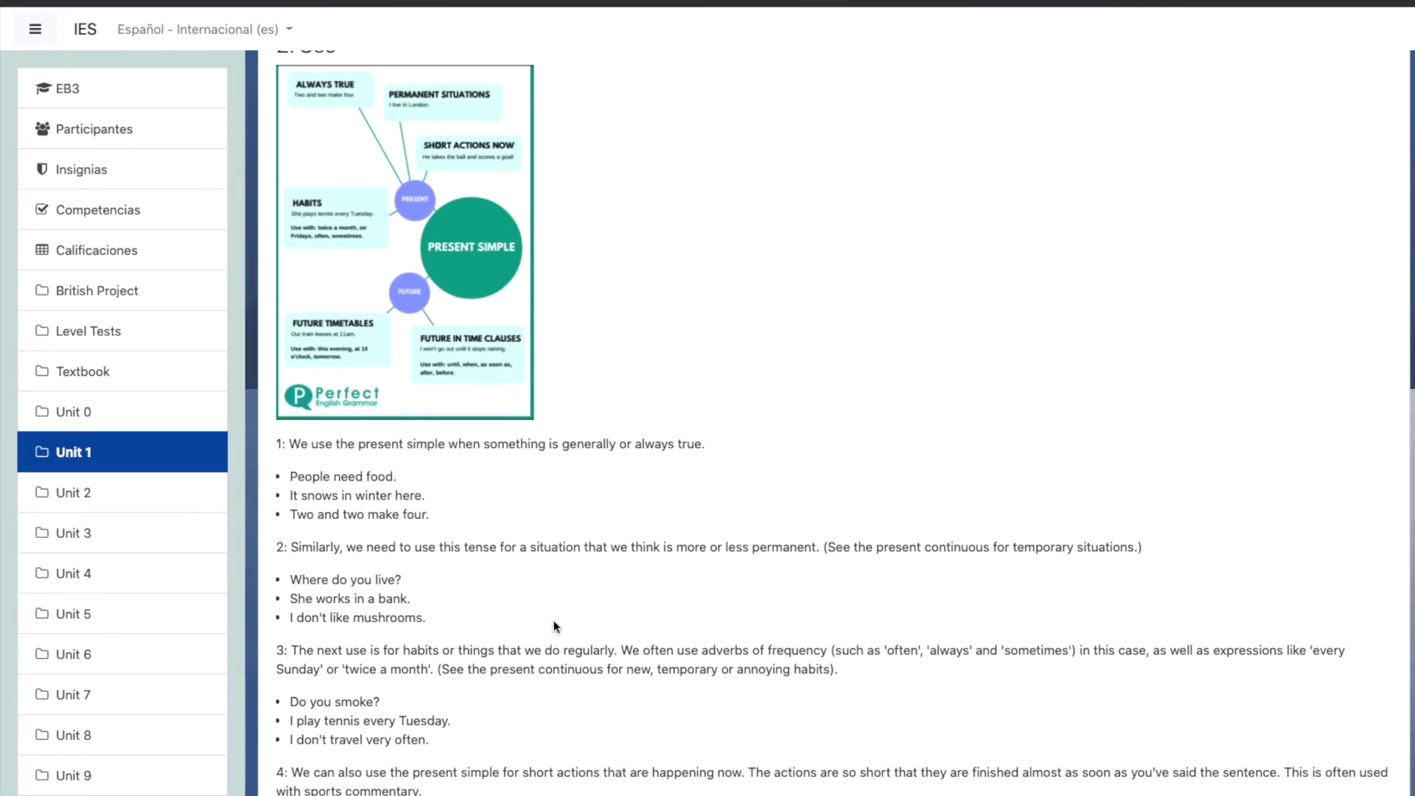
{"action": "scroll", "coordinate": [423, 299], "scroll_direction": "down", "scroll_amount": 5}
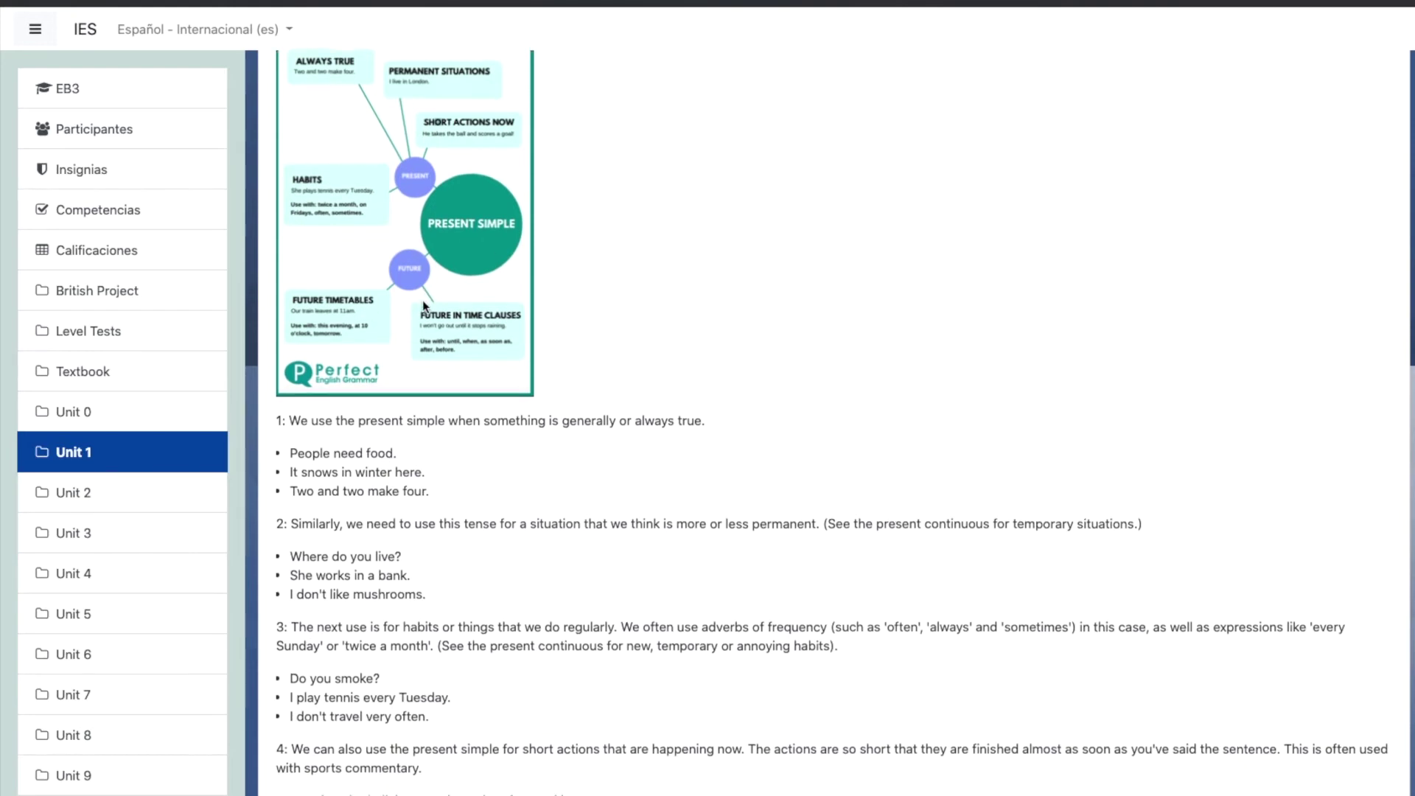
{"action": "scroll", "coordinate": [423, 299], "scroll_direction": "down", "scroll_amount": 7}
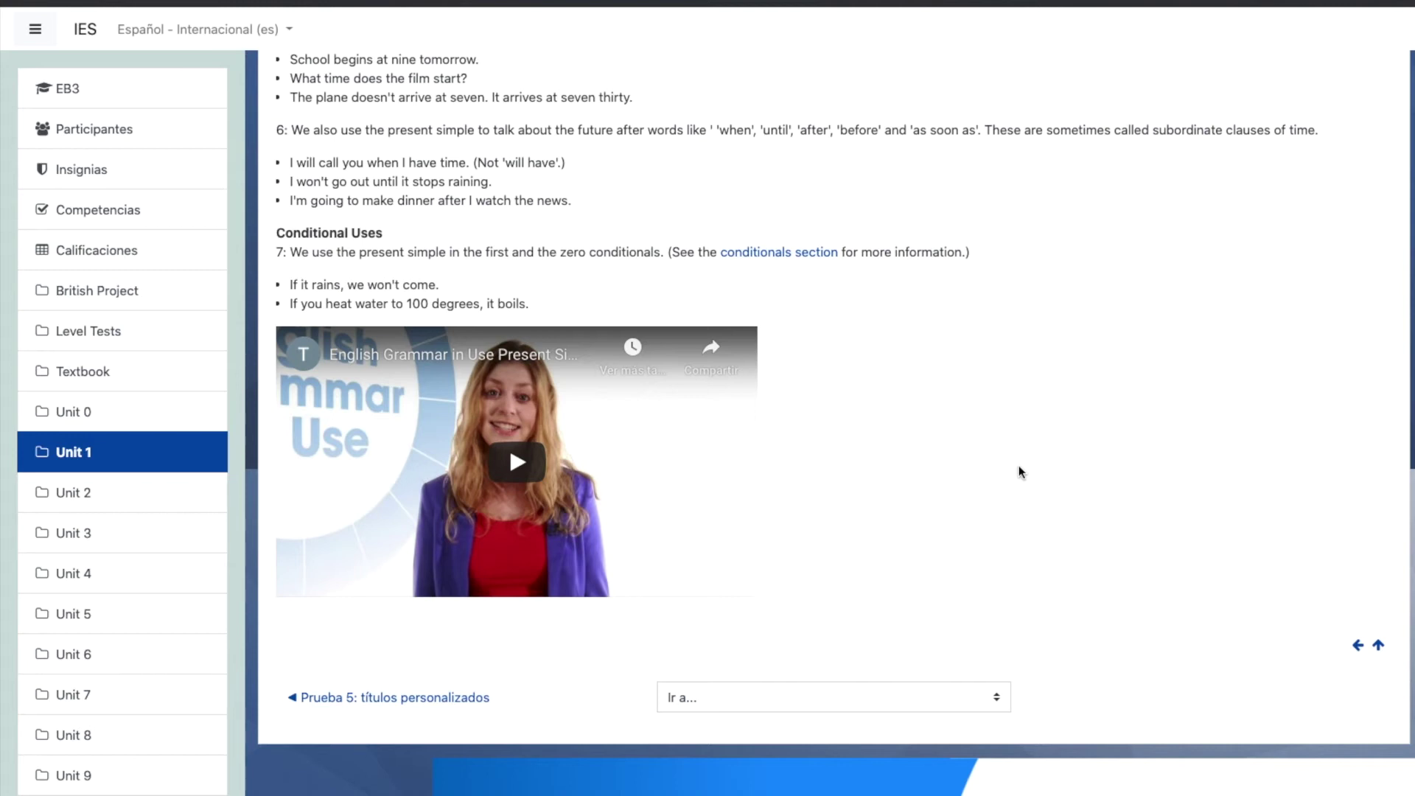
{"action": "scroll", "coordinate": [927, 411], "scroll_direction": "up", "scroll_amount": 15}
{"action": "scroll", "coordinate": [921, 404], "scroll_direction": "down", "scroll_amount": 1}
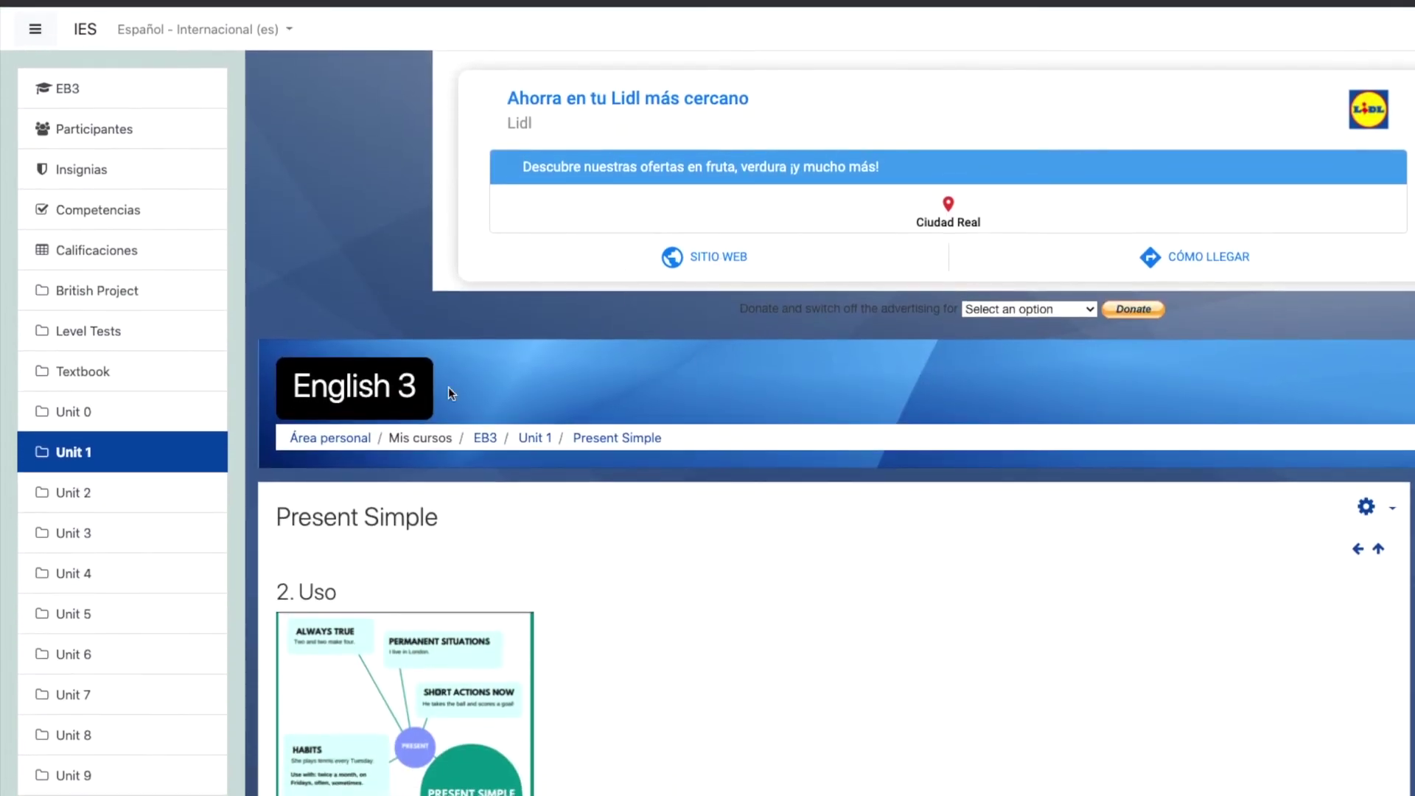
Open the Unit 1 book Prueba 2: Viñeta y navegación imágenes, examine its layout and advance to its next chapter
{"action": "left_click", "coordinate": [536, 440]}
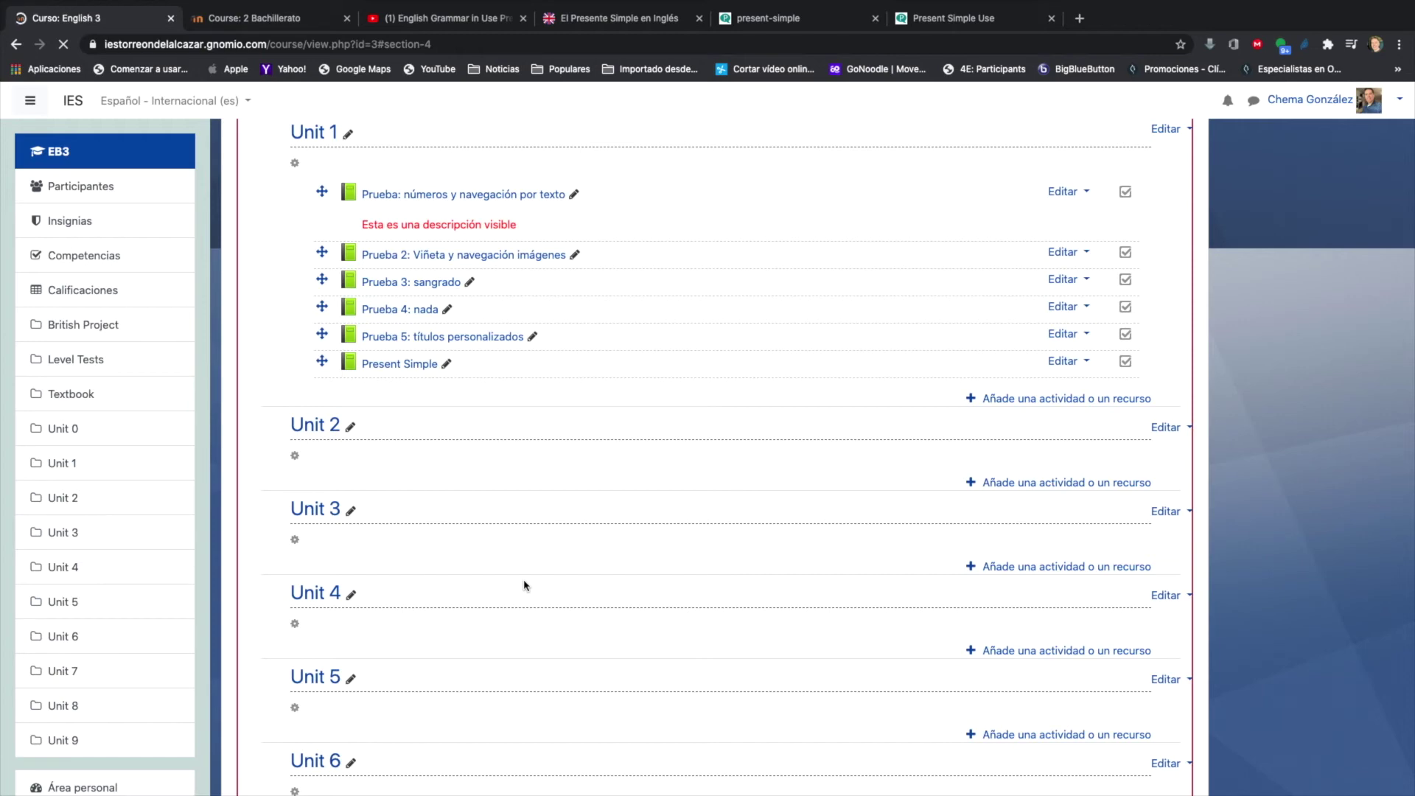
{"action": "left_click", "coordinate": [442, 255]}
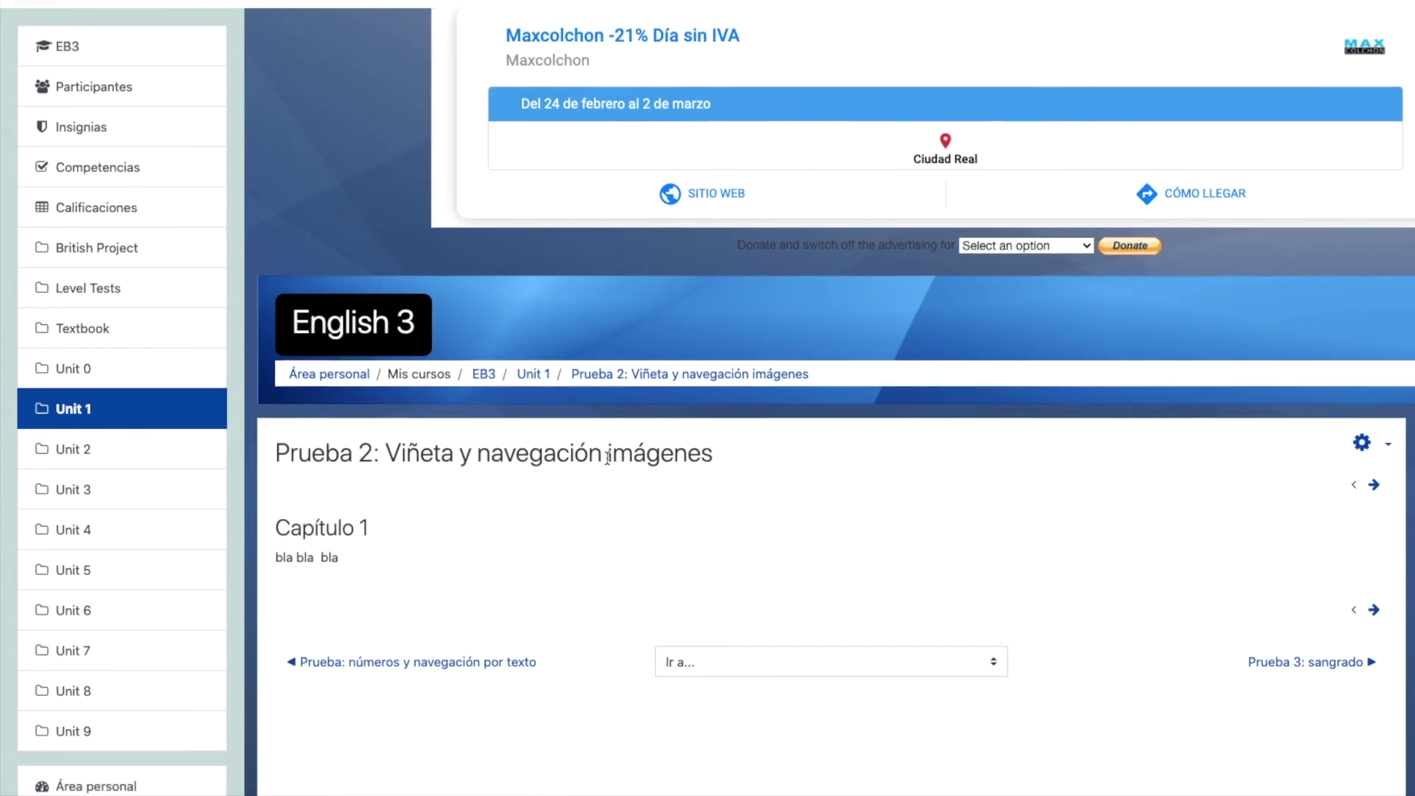
{"action": "scroll", "coordinate": [607, 457], "scroll_direction": "down", "scroll_amount": 2}
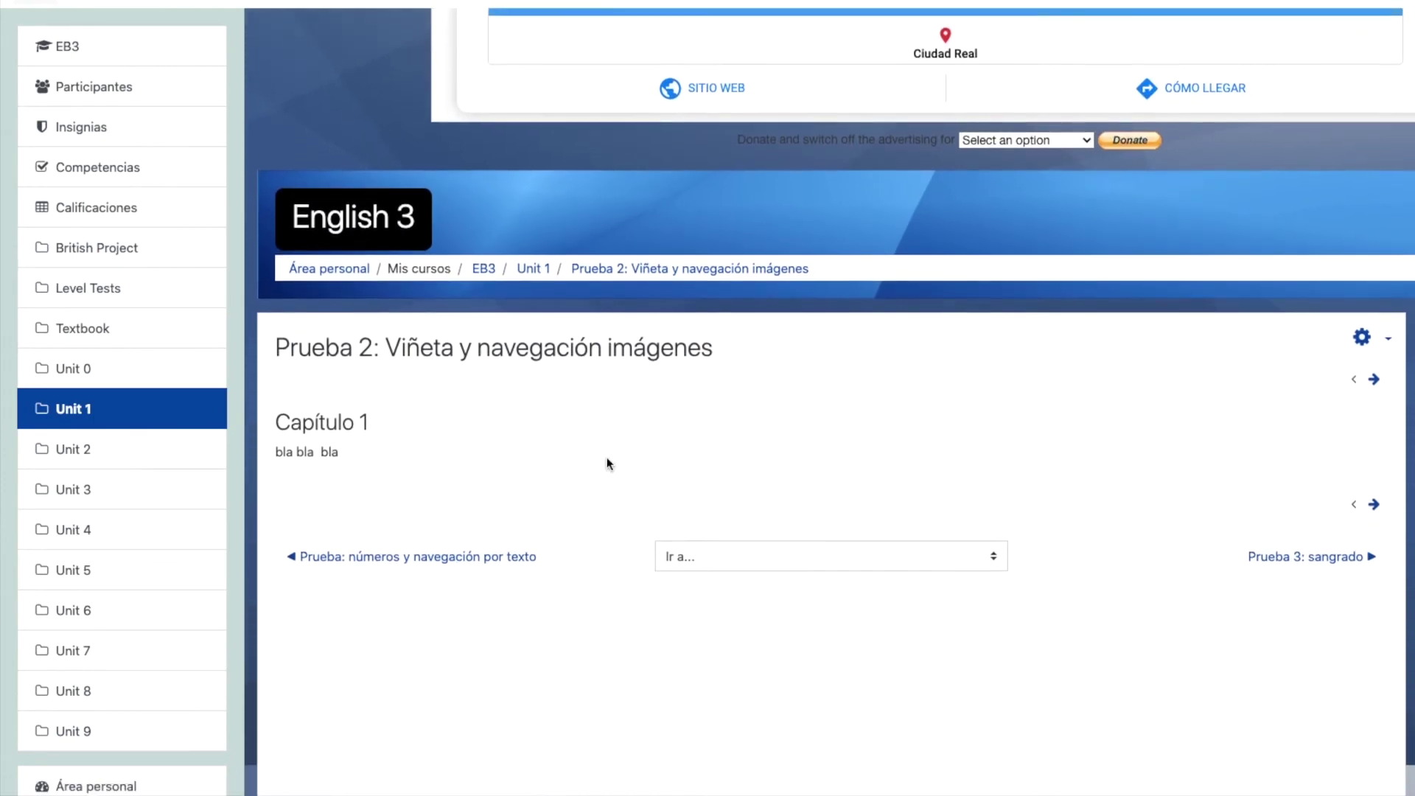
{"action": "scroll", "coordinate": [607, 457], "scroll_direction": "down", "scroll_amount": 3}
{"action": "scroll", "coordinate": [608, 463], "scroll_direction": "down", "scroll_amount": 6}
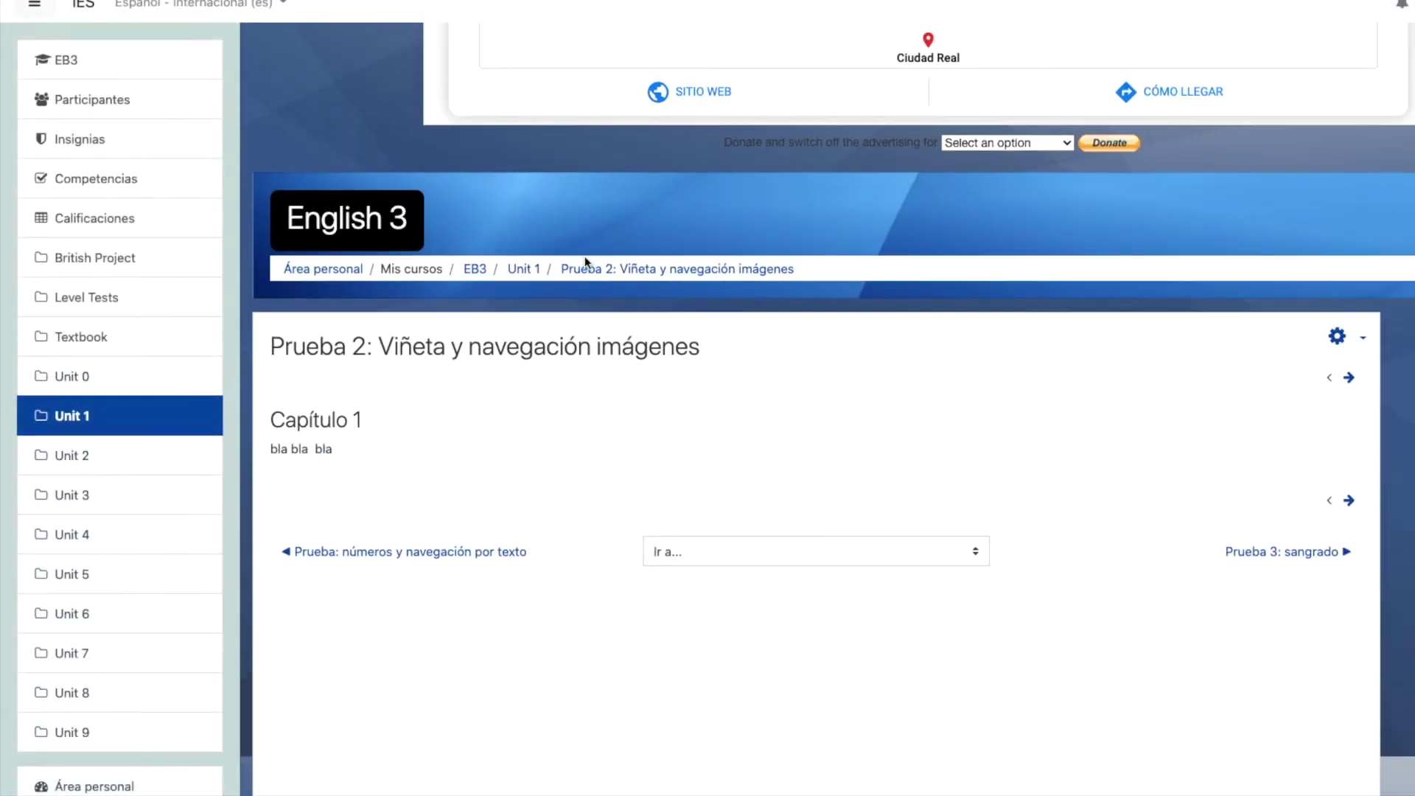
{"action": "scroll", "coordinate": [585, 263], "scroll_direction": "down", "scroll_amount": 2}
{"action": "scroll", "coordinate": [586, 258], "scroll_direction": "up", "scroll_amount": 2}
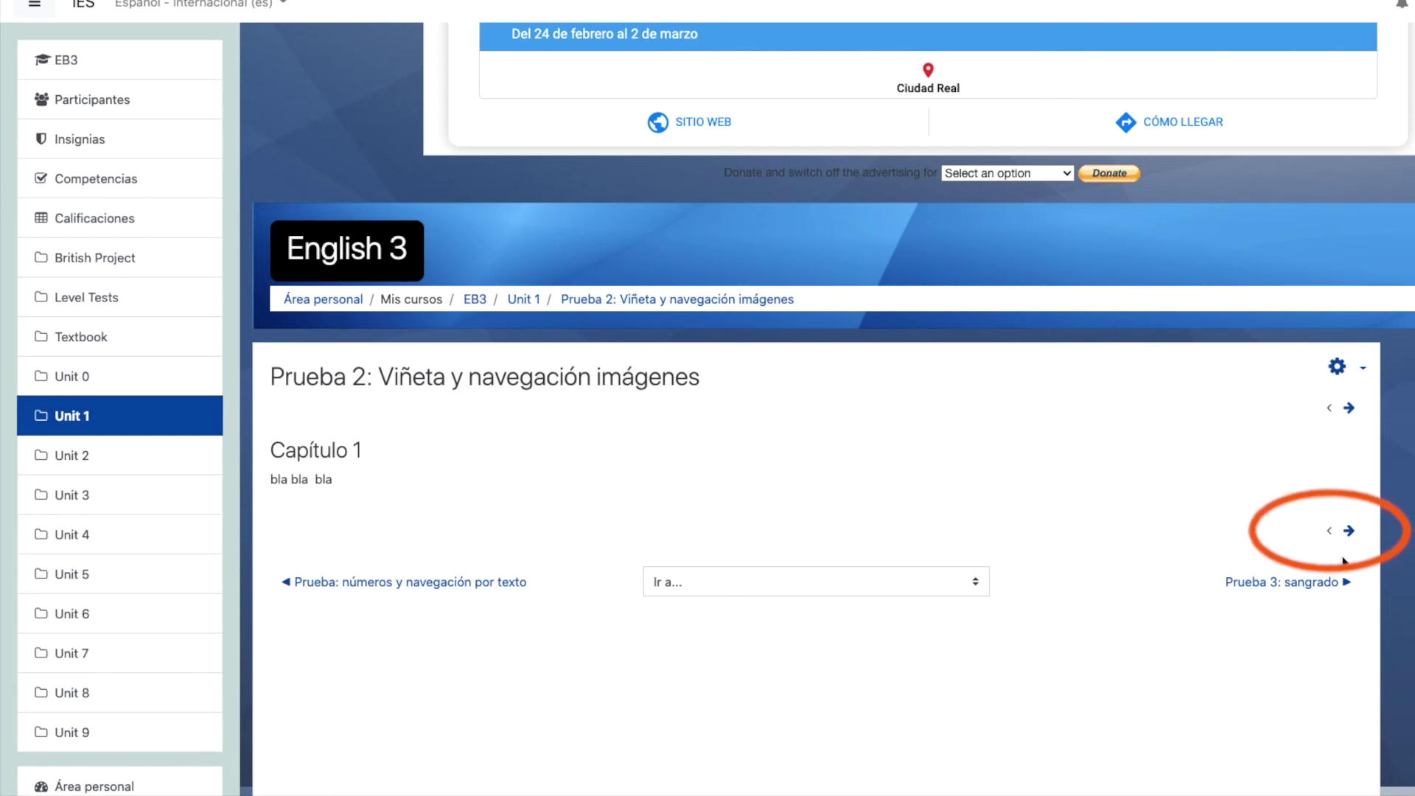
{"action": "left_click", "coordinate": [1351, 532]}
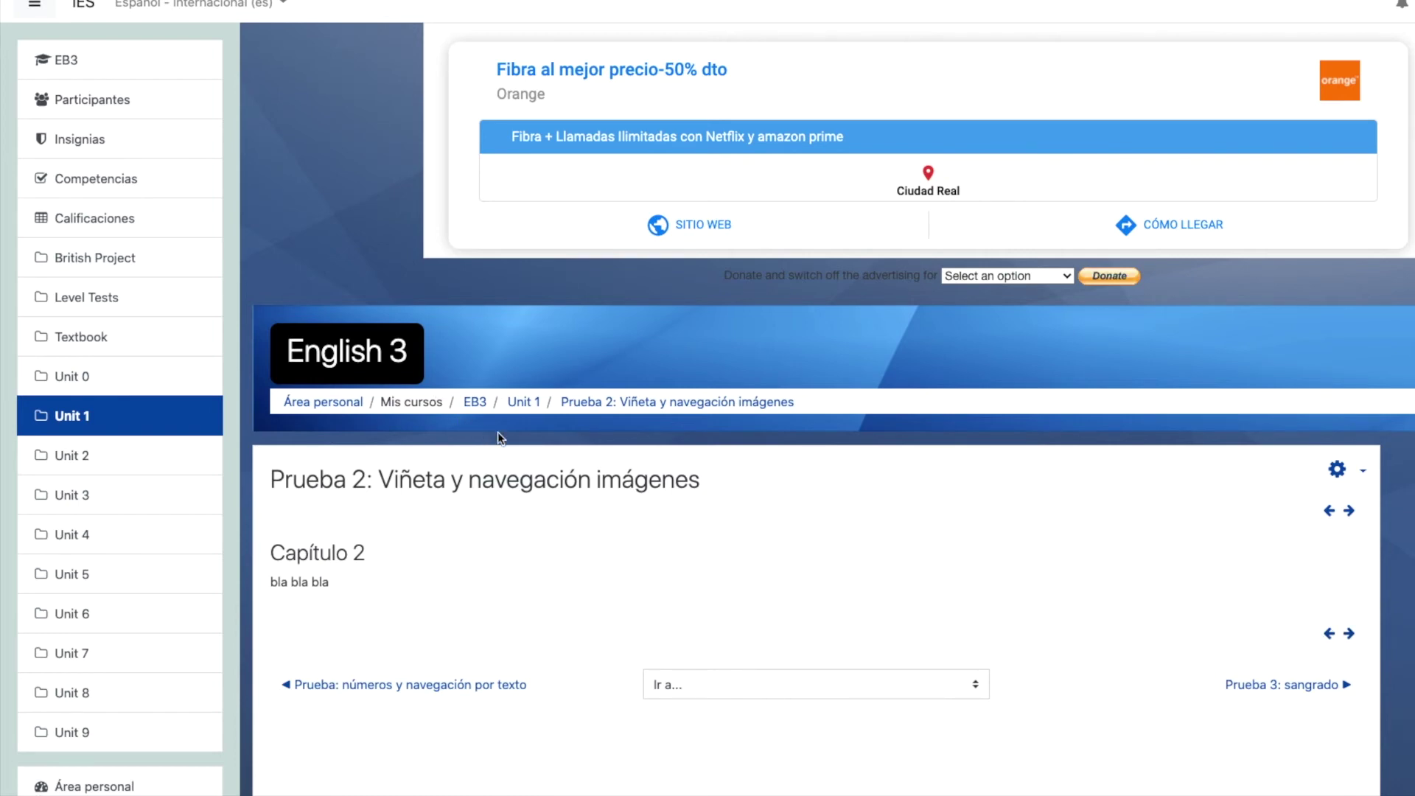
Return to Unit 1, open the book Prueba 3: sangrado and examine its table of contents
{"action": "left_click", "coordinate": [524, 403]}
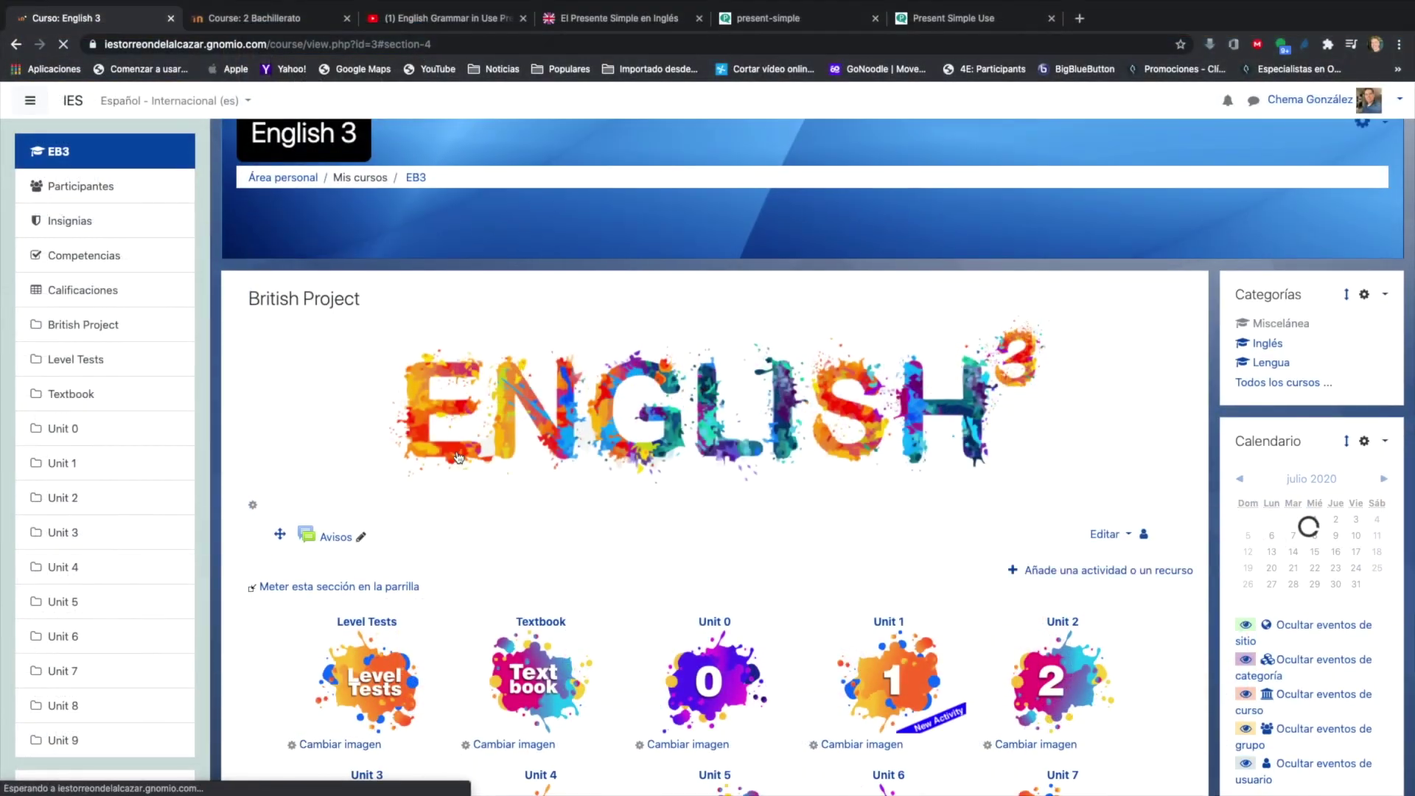
{"action": "scroll", "coordinate": [459, 457], "scroll_direction": "down", "scroll_amount": 5}
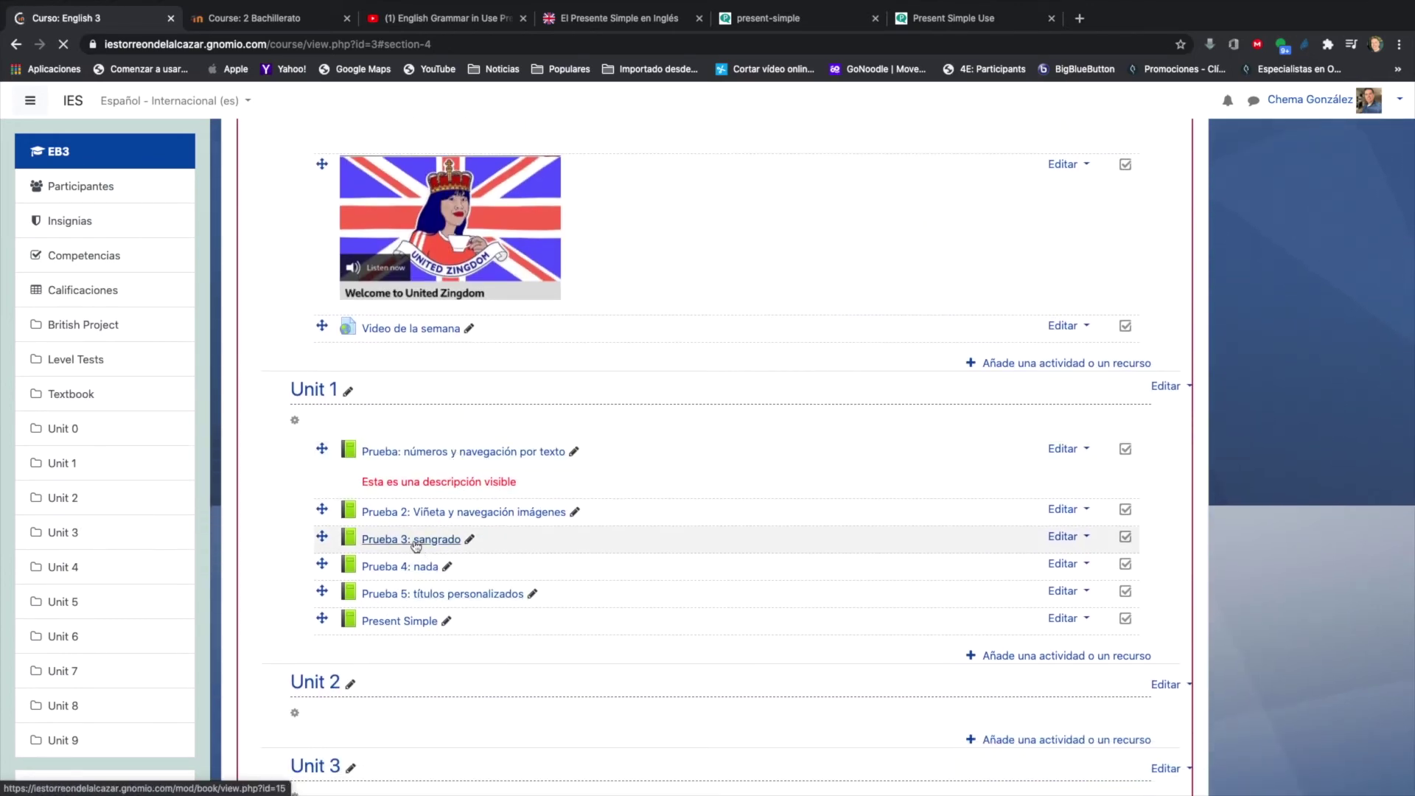
{"action": "left_click", "coordinate": [415, 543]}
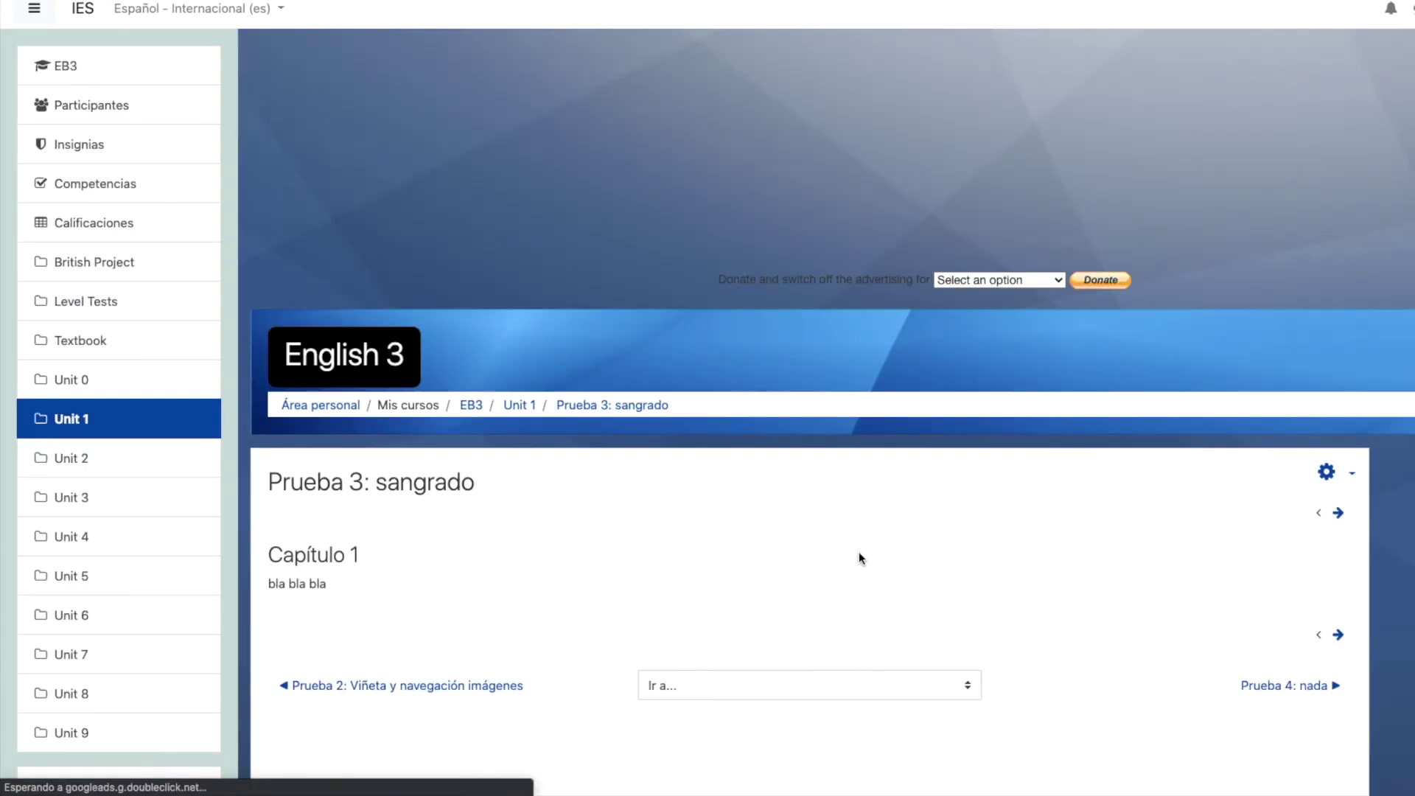
{"action": "scroll", "coordinate": [860, 558], "scroll_direction": "down", "scroll_amount": 8}
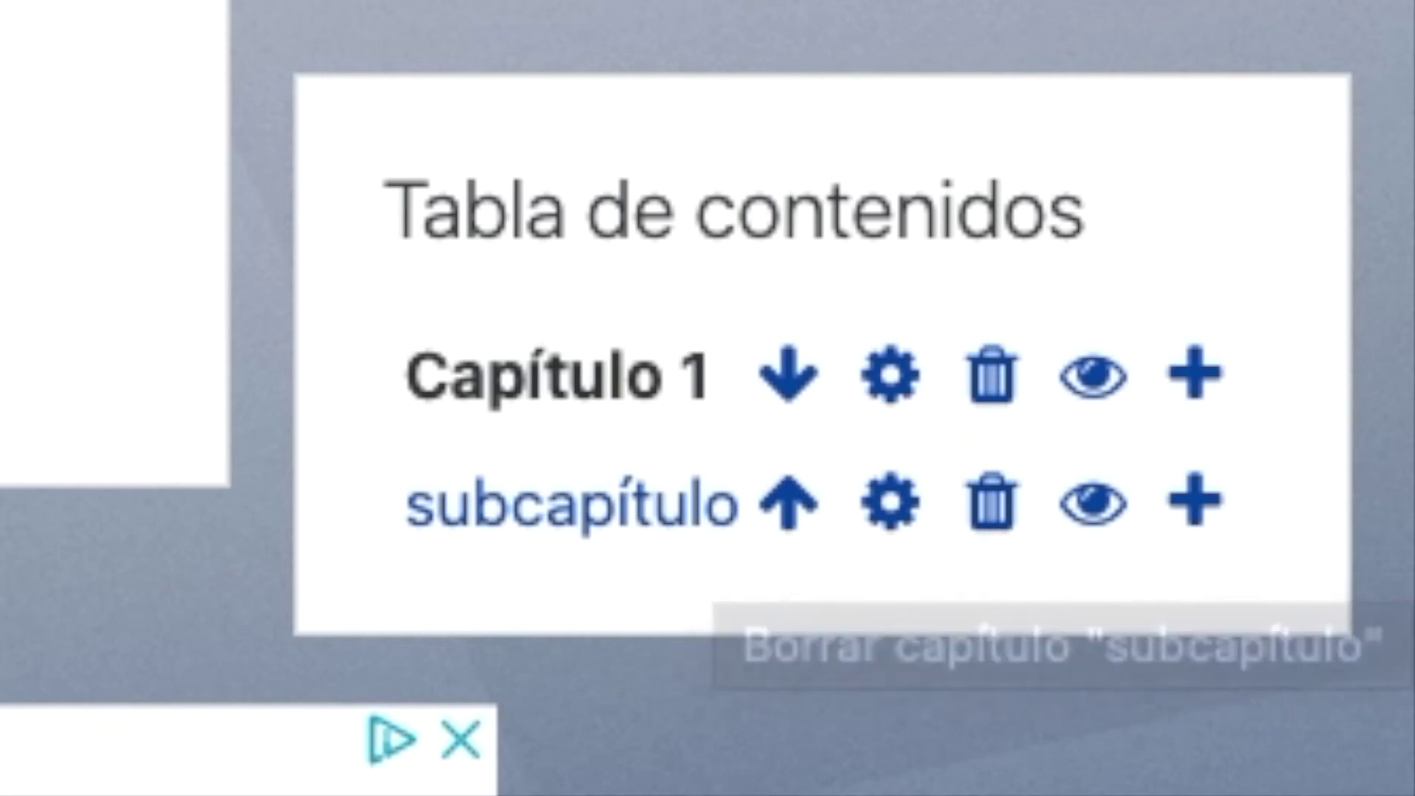
{"action": "scroll", "coordinate": [1003, 549], "scroll_direction": "up", "scroll_amount": 2}
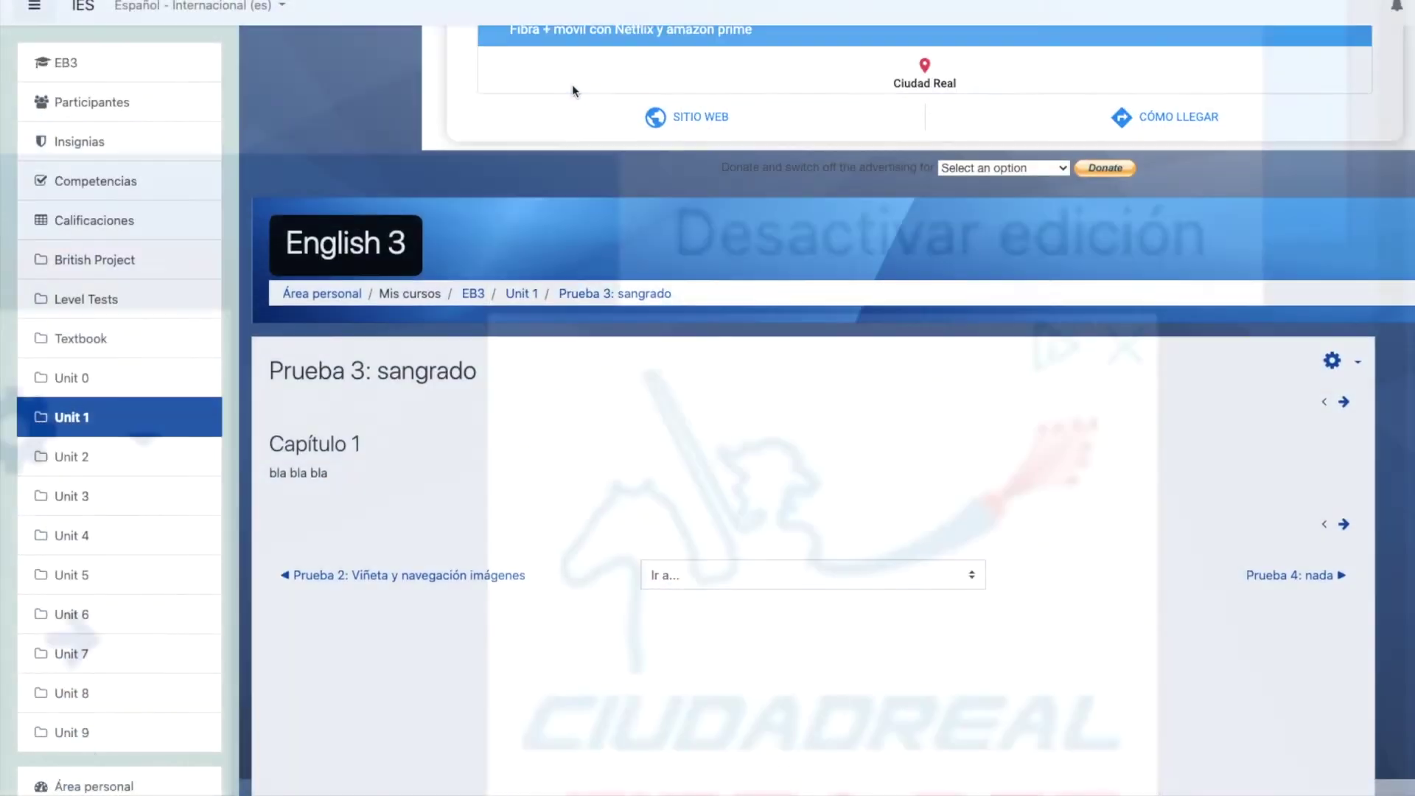
{"action": "scroll", "coordinate": [572, 84], "scroll_direction": "up", "scroll_amount": 2}
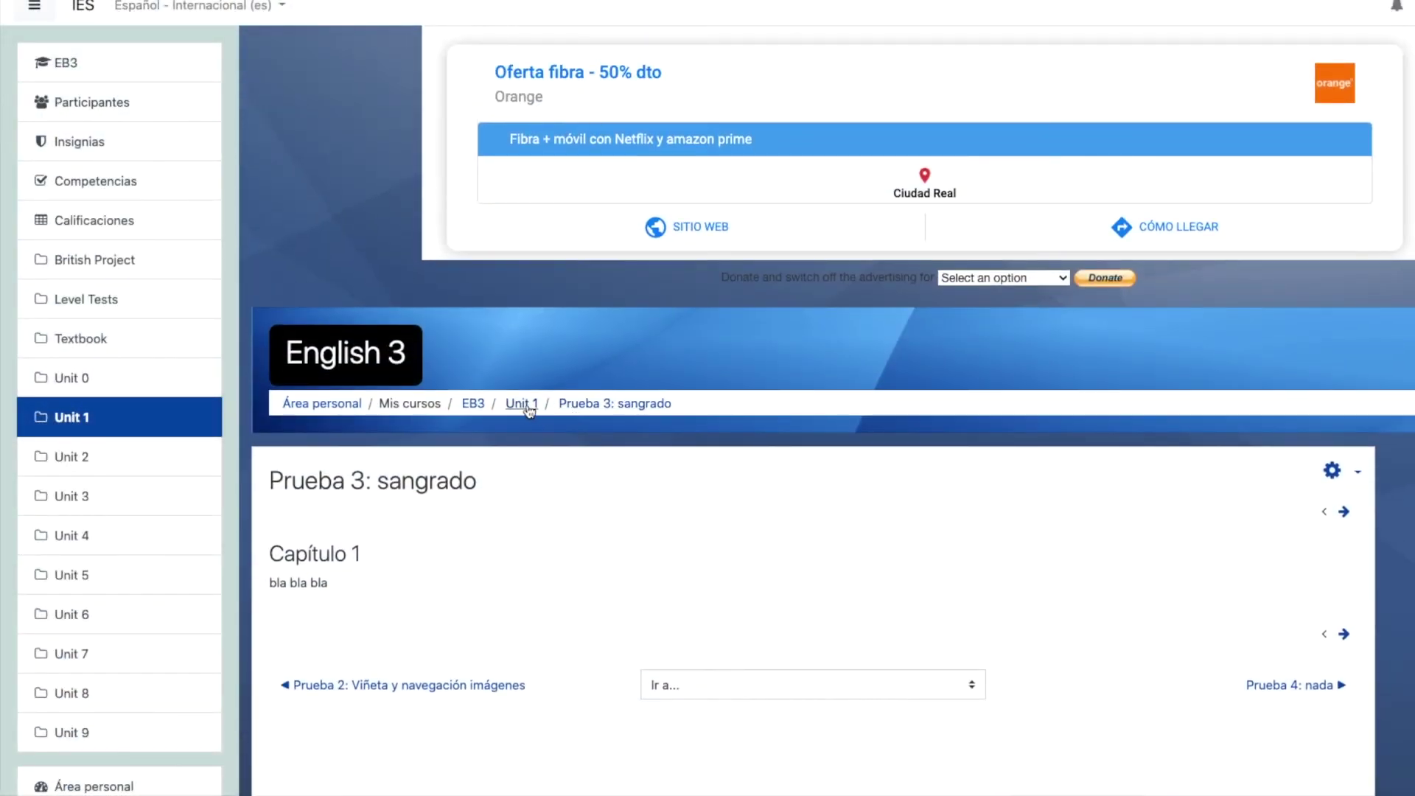
Return to Unit 1, open the book Prueba 4: nada and examine its table of contents
{"action": "left_click", "coordinate": [530, 410]}
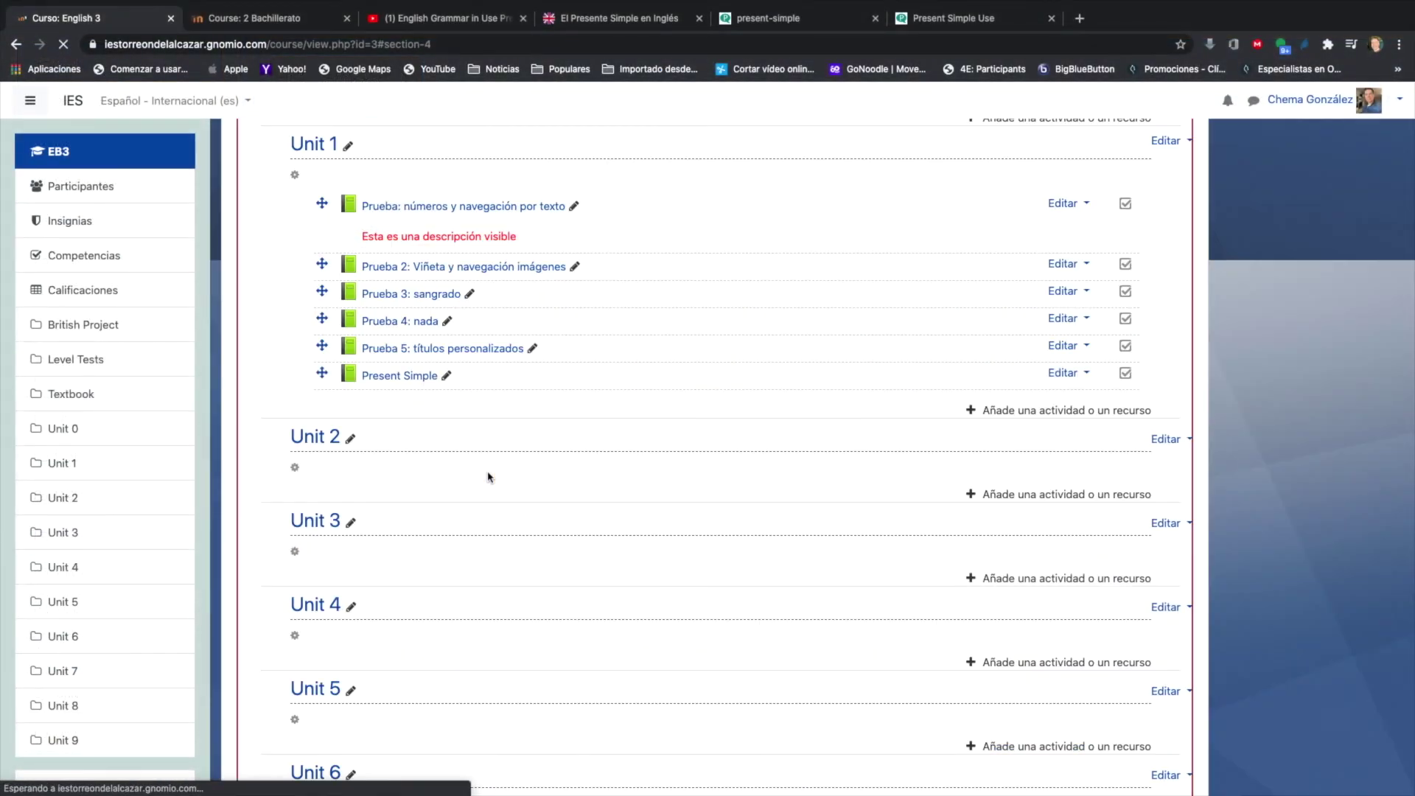
{"action": "left_click", "coordinate": [398, 322]}
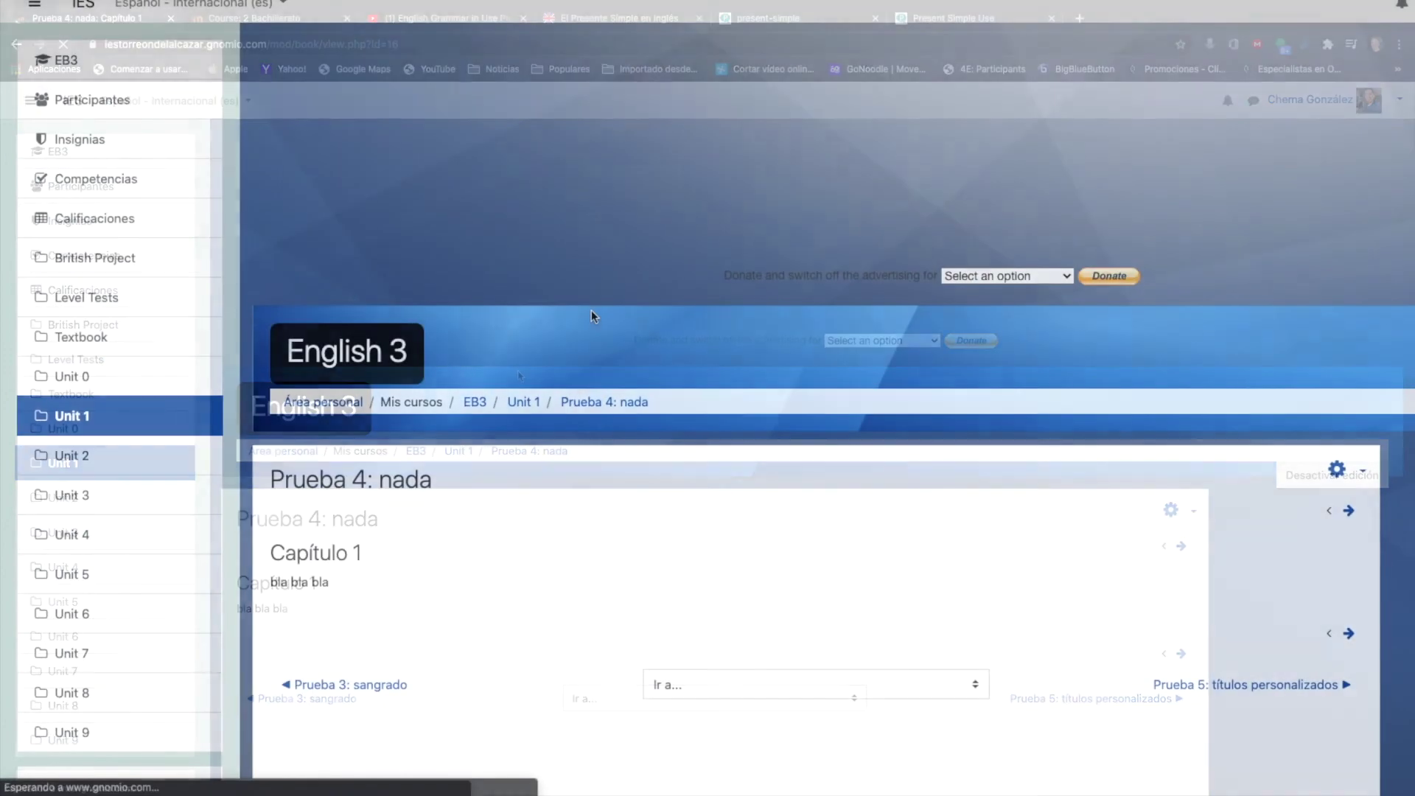
{"action": "scroll", "coordinate": [591, 310], "scroll_direction": "down", "scroll_amount": 6}
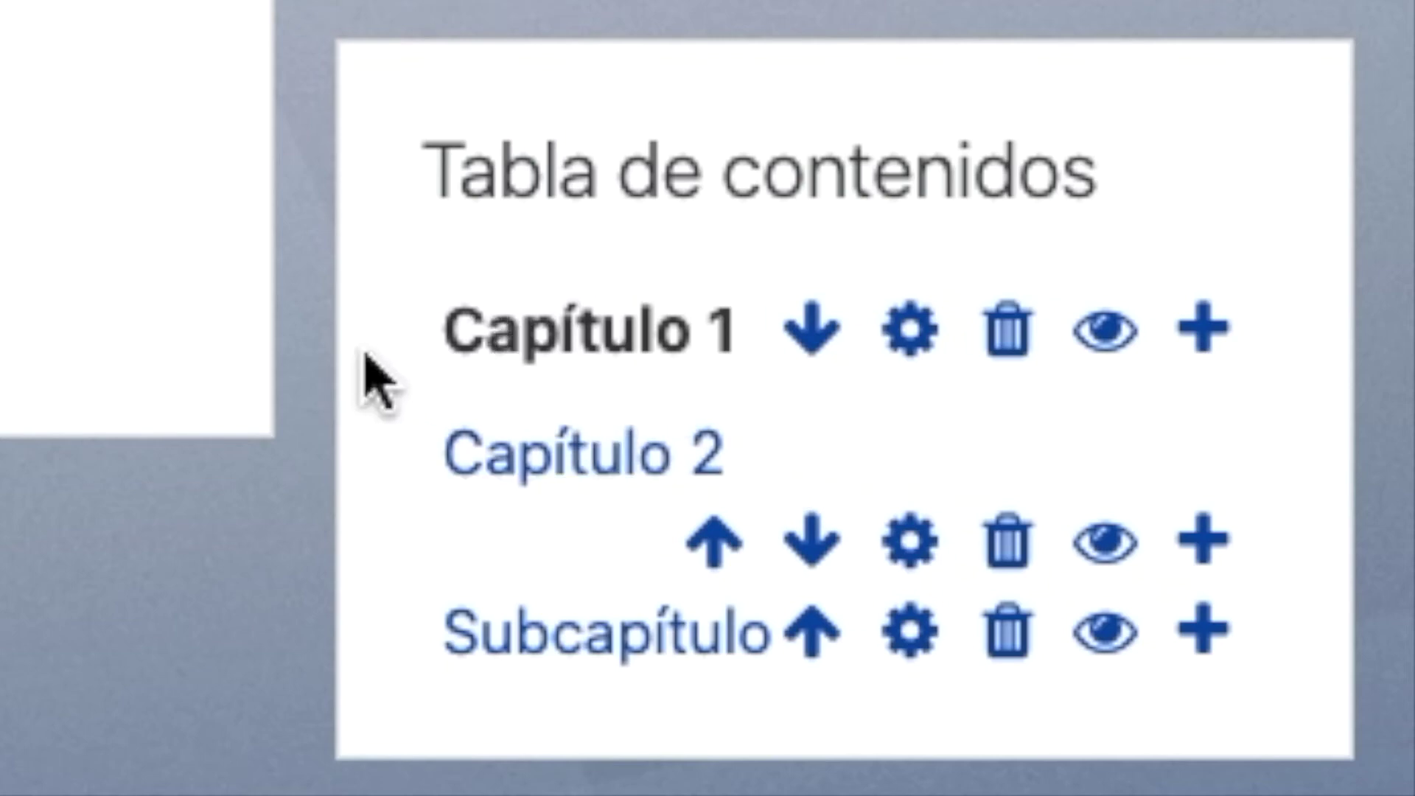
Retitle the Capítulo 1 chapter as "I. El viaje" and save the changes
{"action": "left_click", "coordinate": [899, 335]}
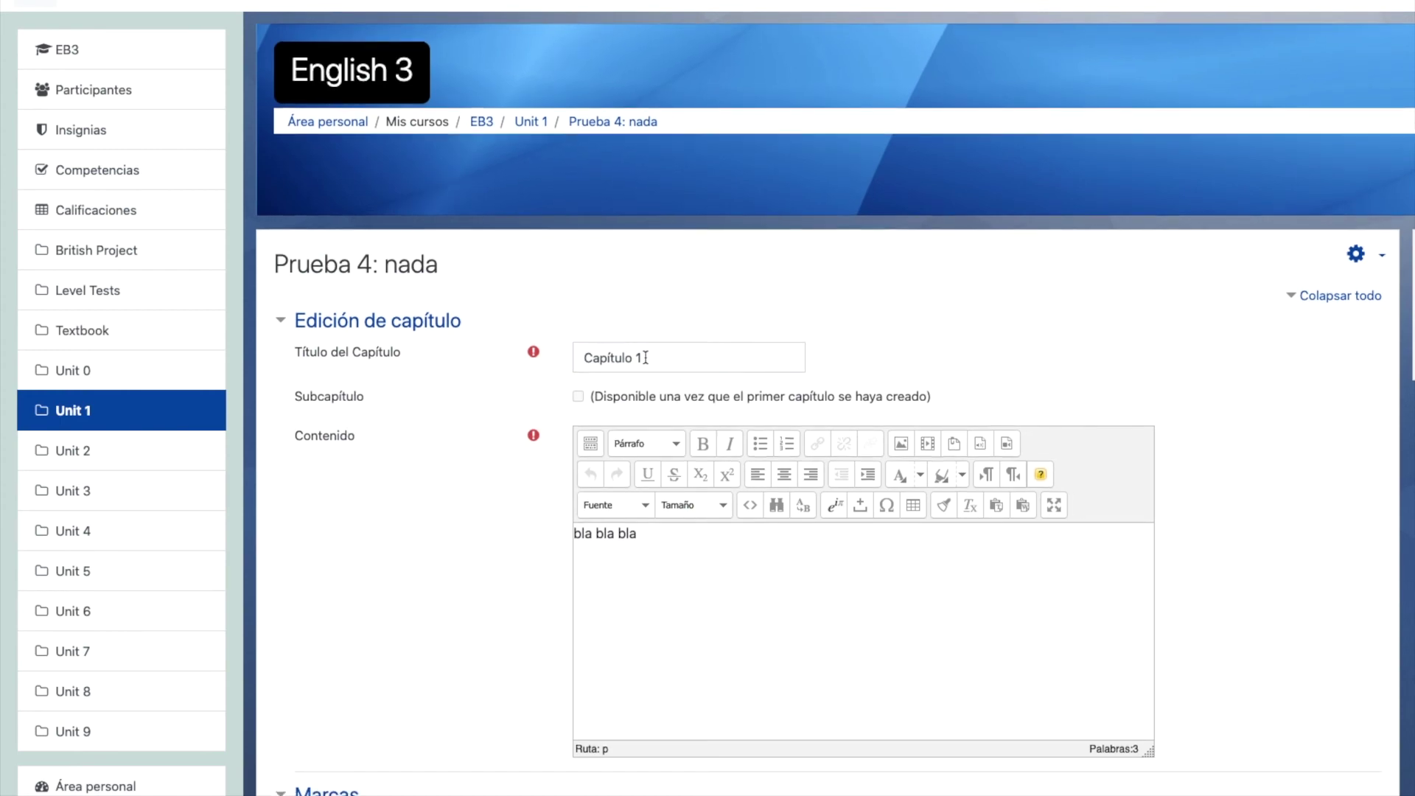
{"action": "left_click_drag", "start_coordinate": [645, 358], "coordinate": [555, 355]}
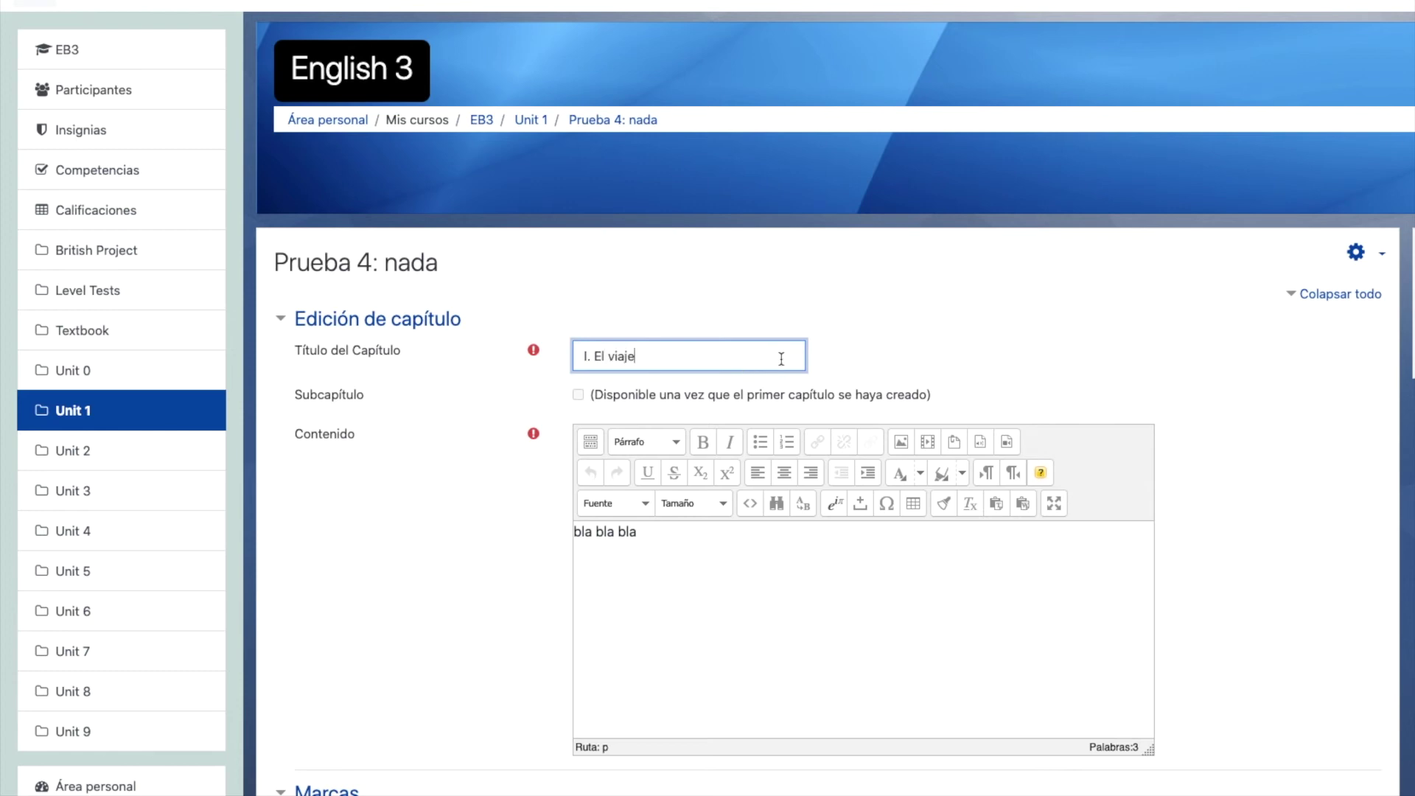
{"action": "scroll", "coordinate": [782, 359], "scroll_direction": "down", "scroll_amount": 5}
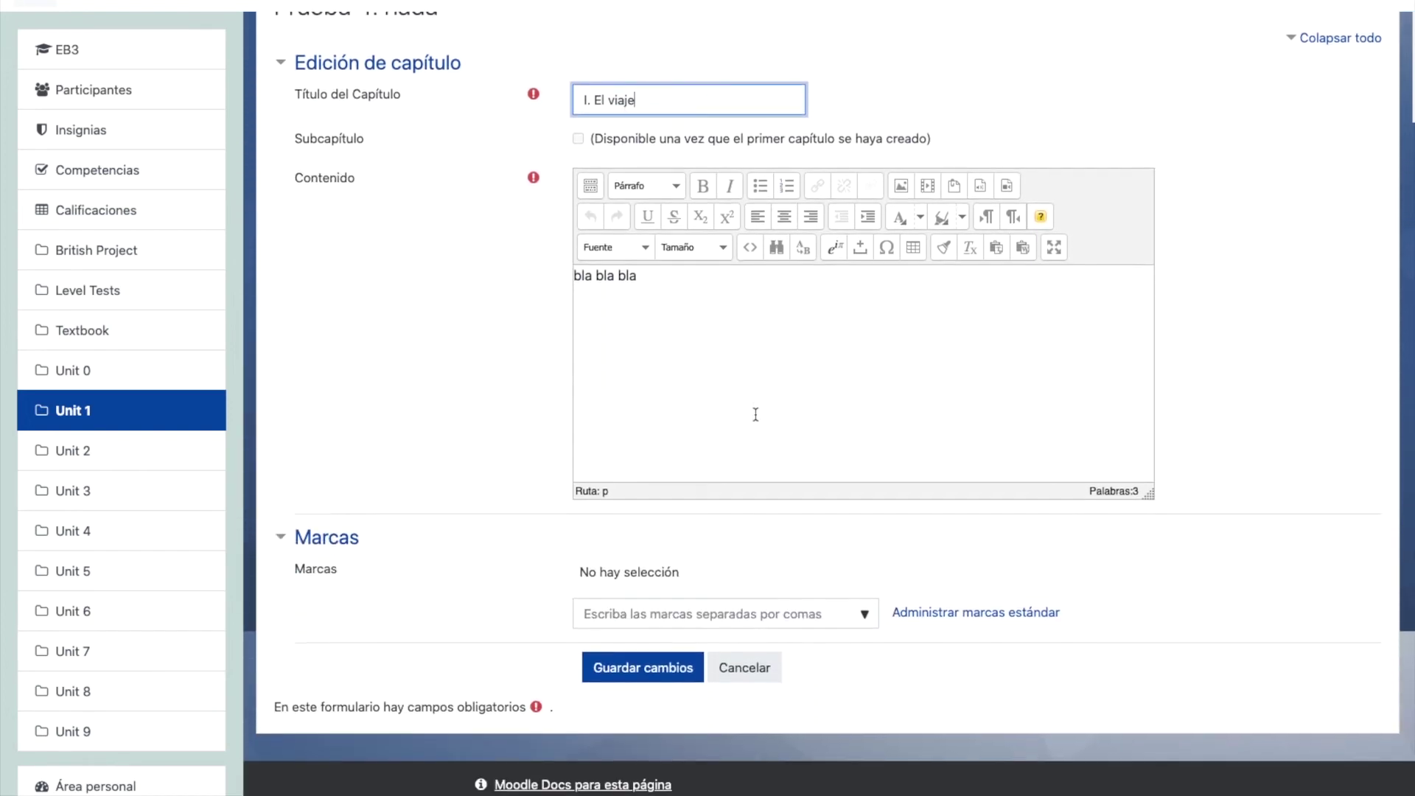
{"action": "left_click", "coordinate": [643, 625]}
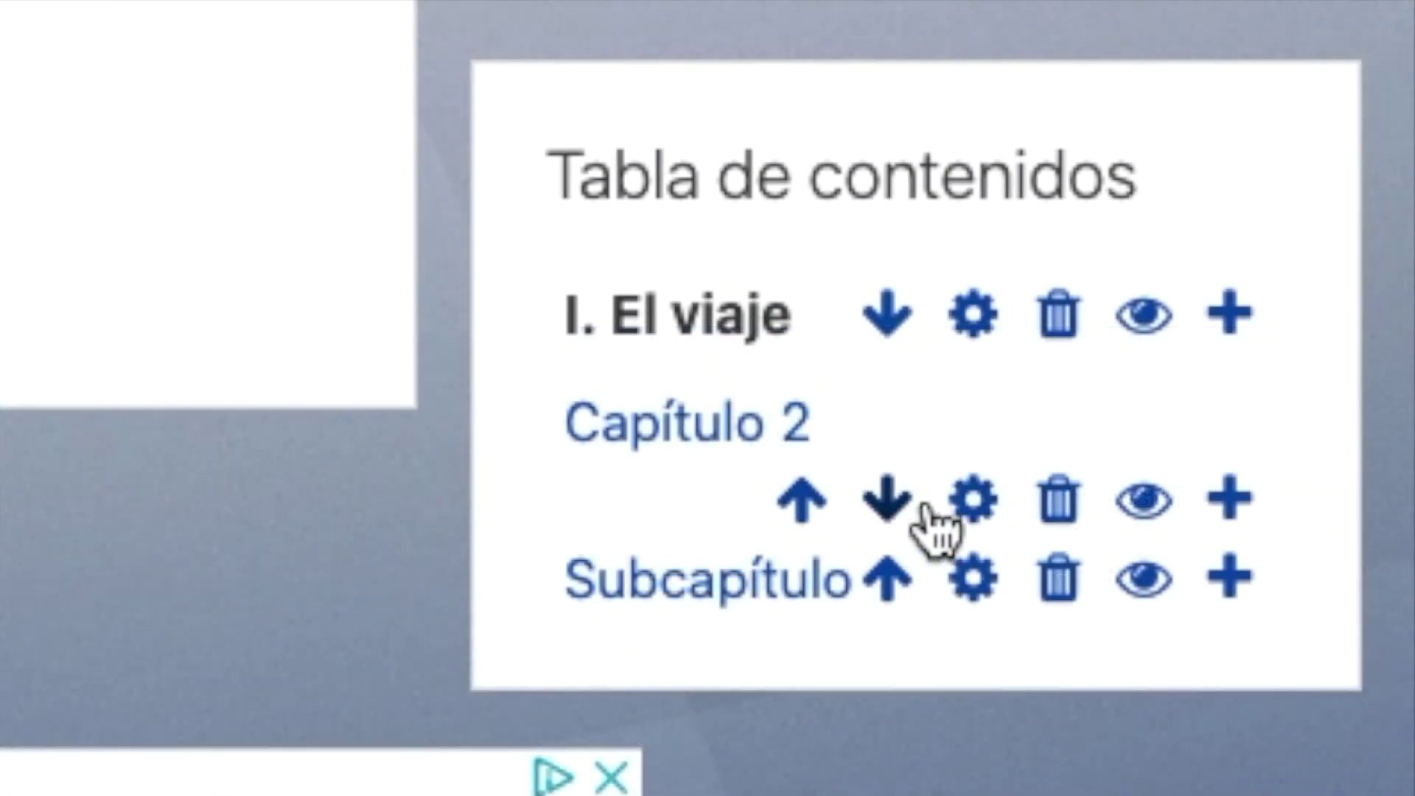
Retitle the Capítulo 2 chapter as "II. La llegada", save it and check the table of contents
{"action": "left_click", "coordinate": [973, 500]}
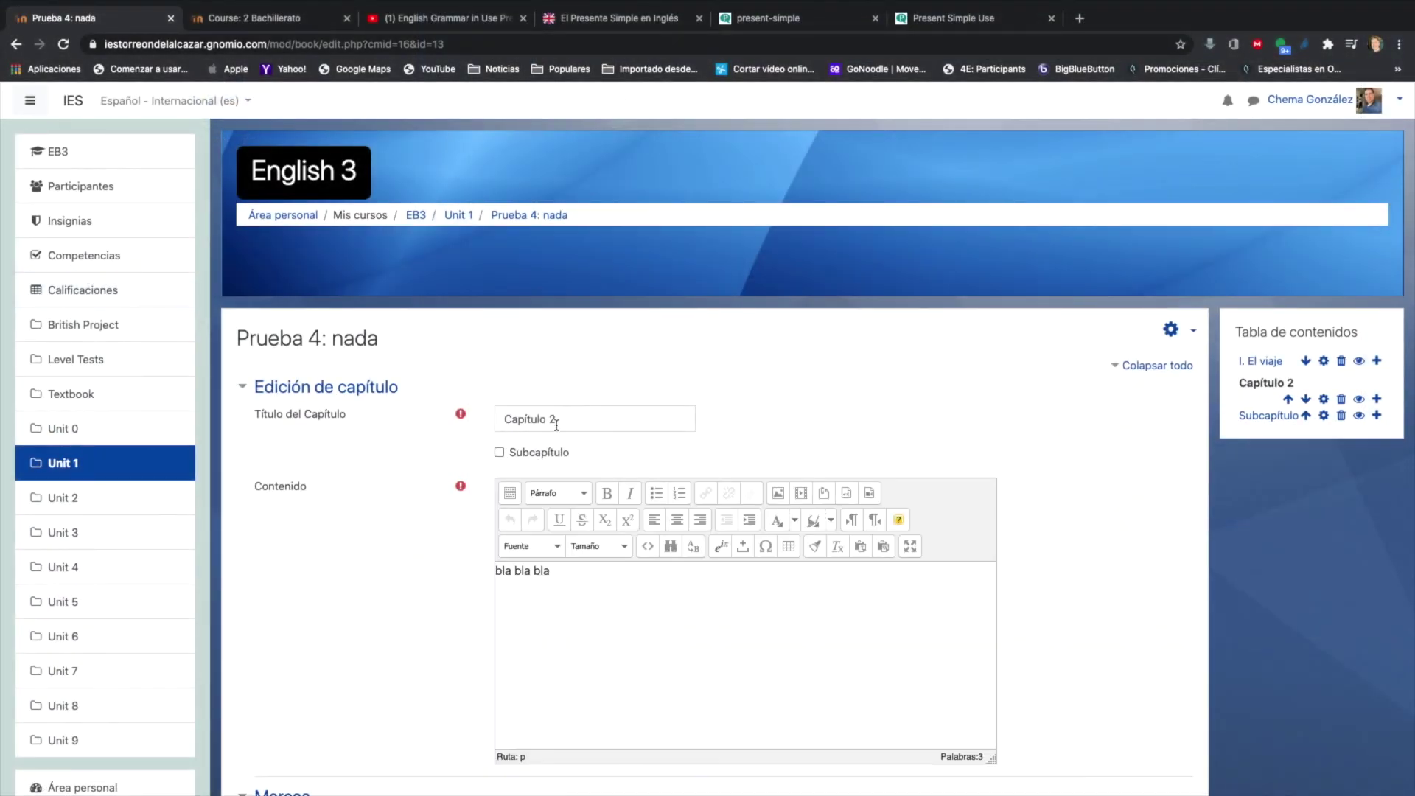
{"action": "left_click_drag", "start_coordinate": [556, 426], "coordinate": [460, 417]}
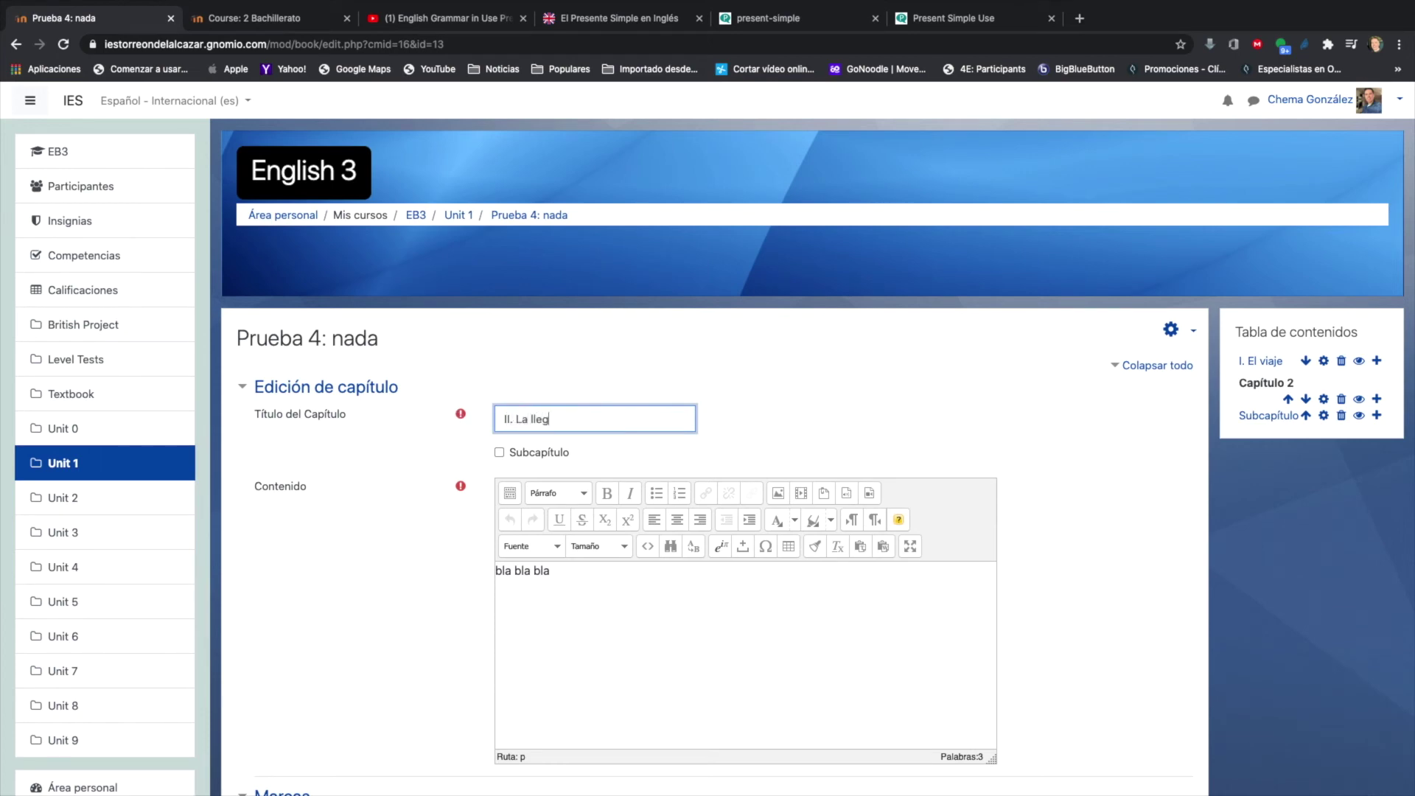
{"action": "scroll", "coordinate": [562, 499], "scroll_direction": "down", "scroll_amount": 4}
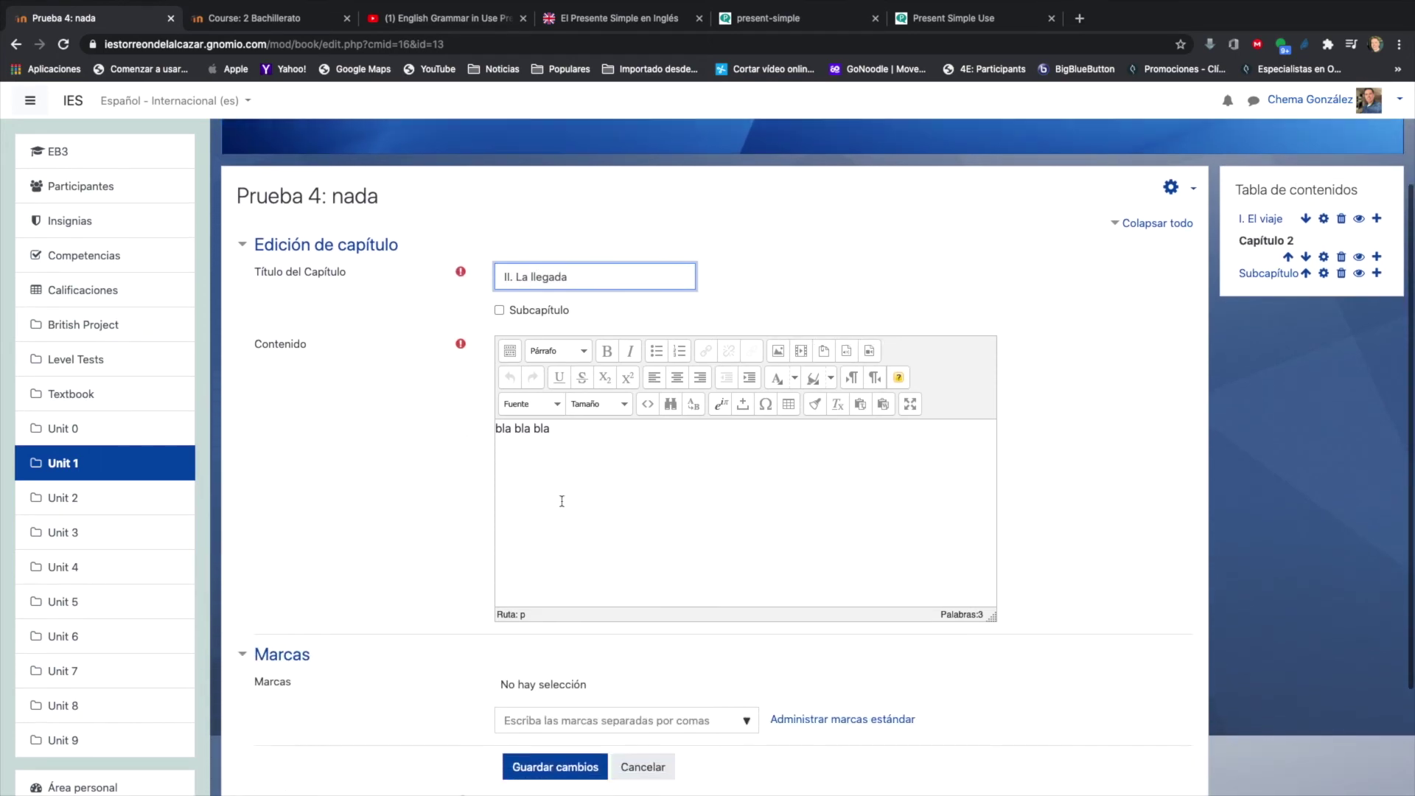
{"action": "left_click", "coordinate": [557, 675]}
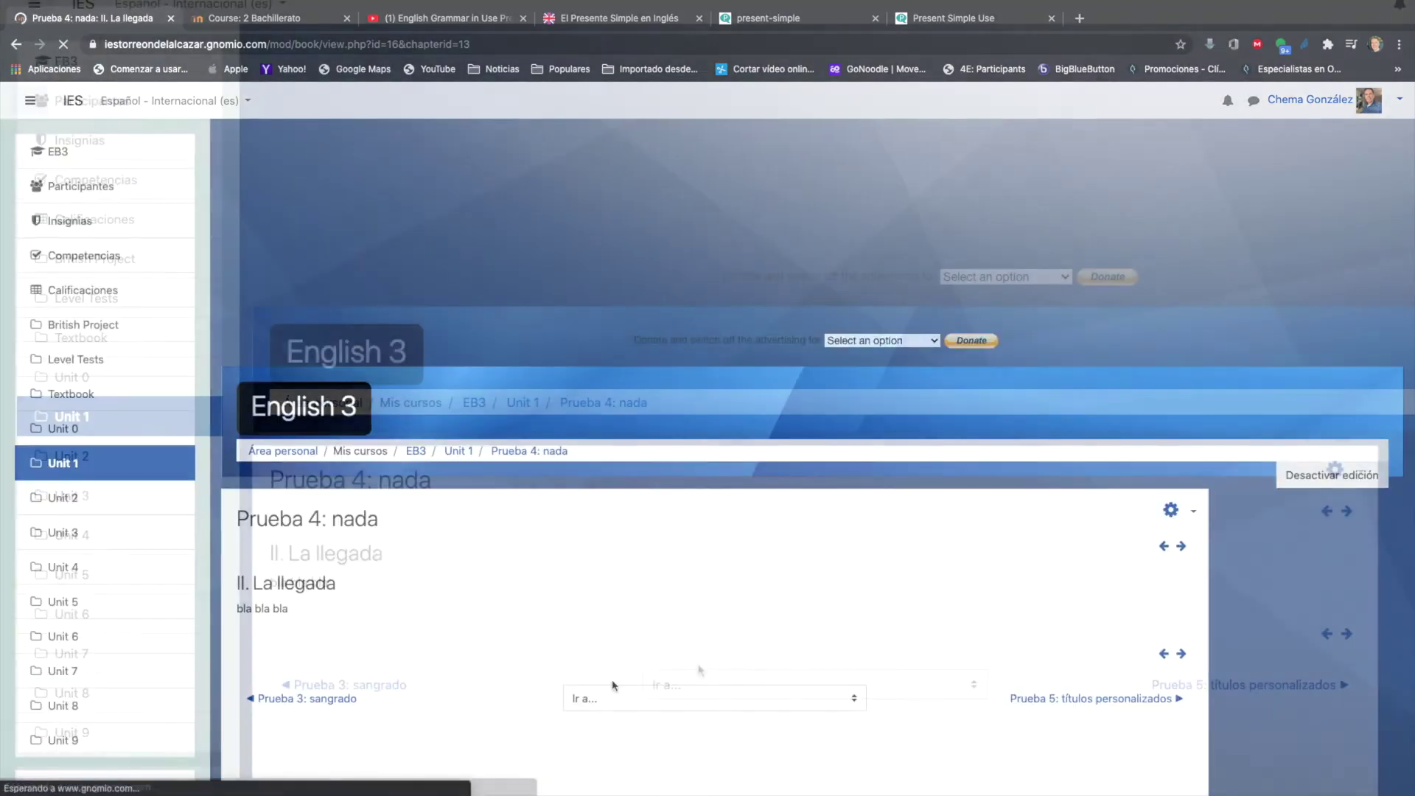
{"action": "scroll", "coordinate": [727, 603], "scroll_direction": "down", "scroll_amount": 2}
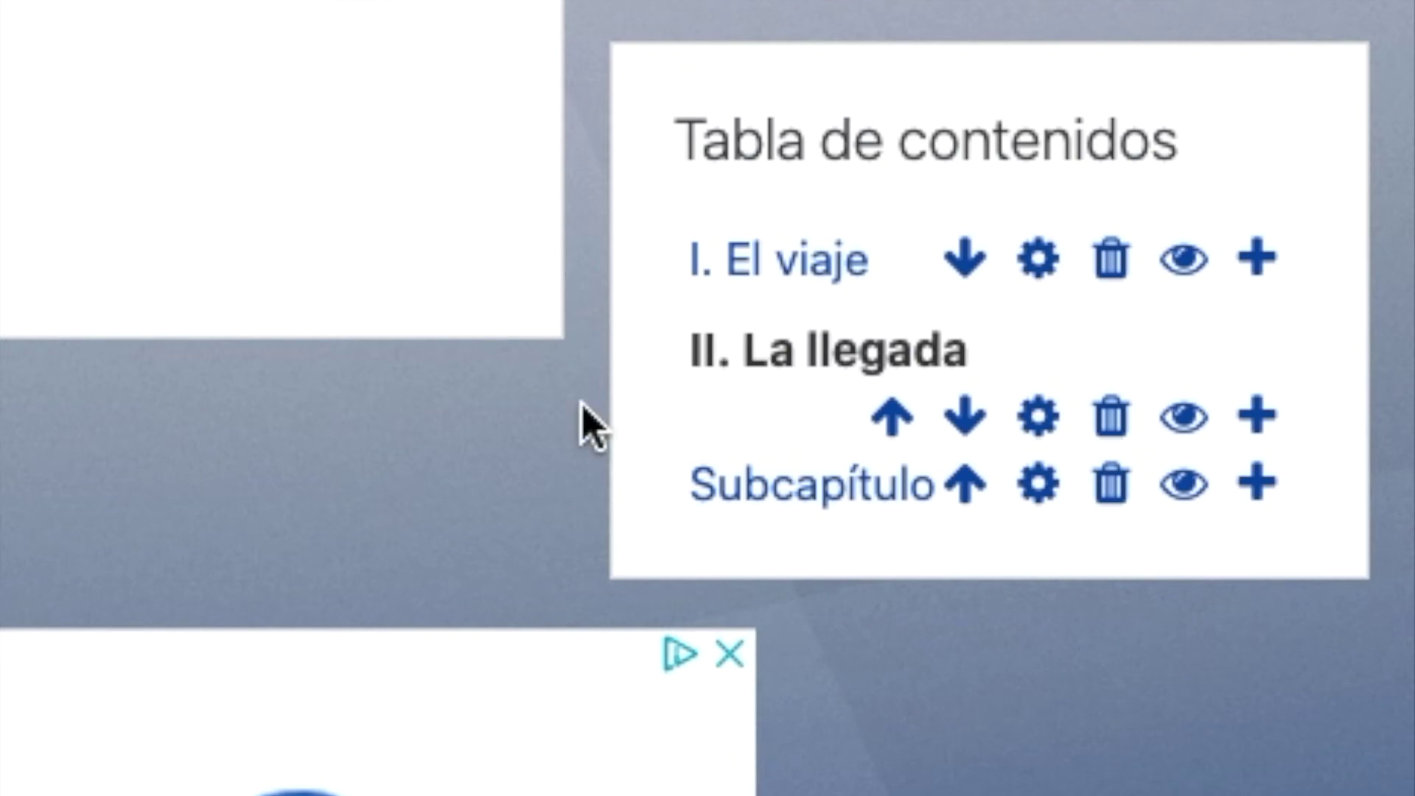
{"action": "scroll", "coordinate": [472, 372], "scroll_direction": "up", "scroll_amount": 2}
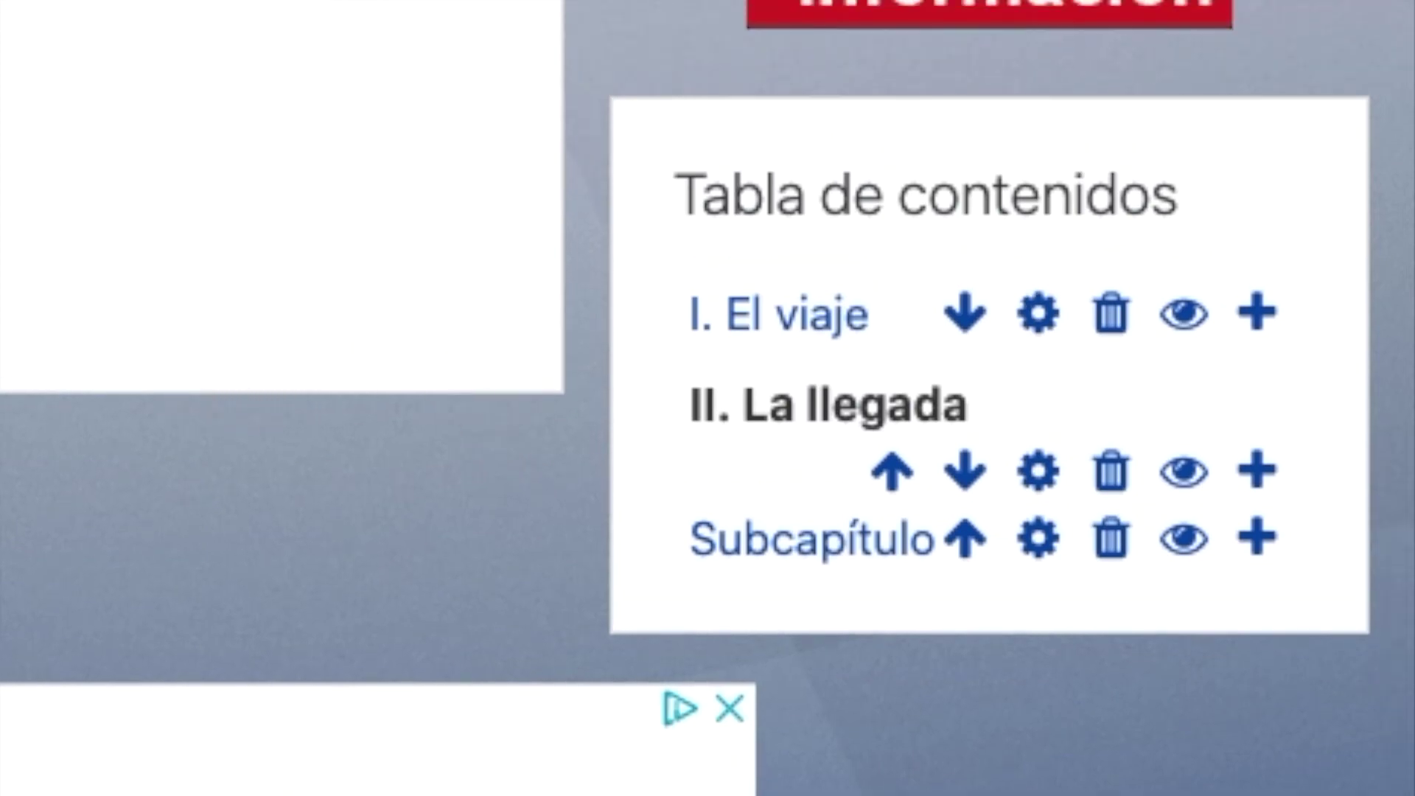
{"action": "scroll", "coordinate": [272, 379], "scroll_direction": "down", "scroll_amount": 1}
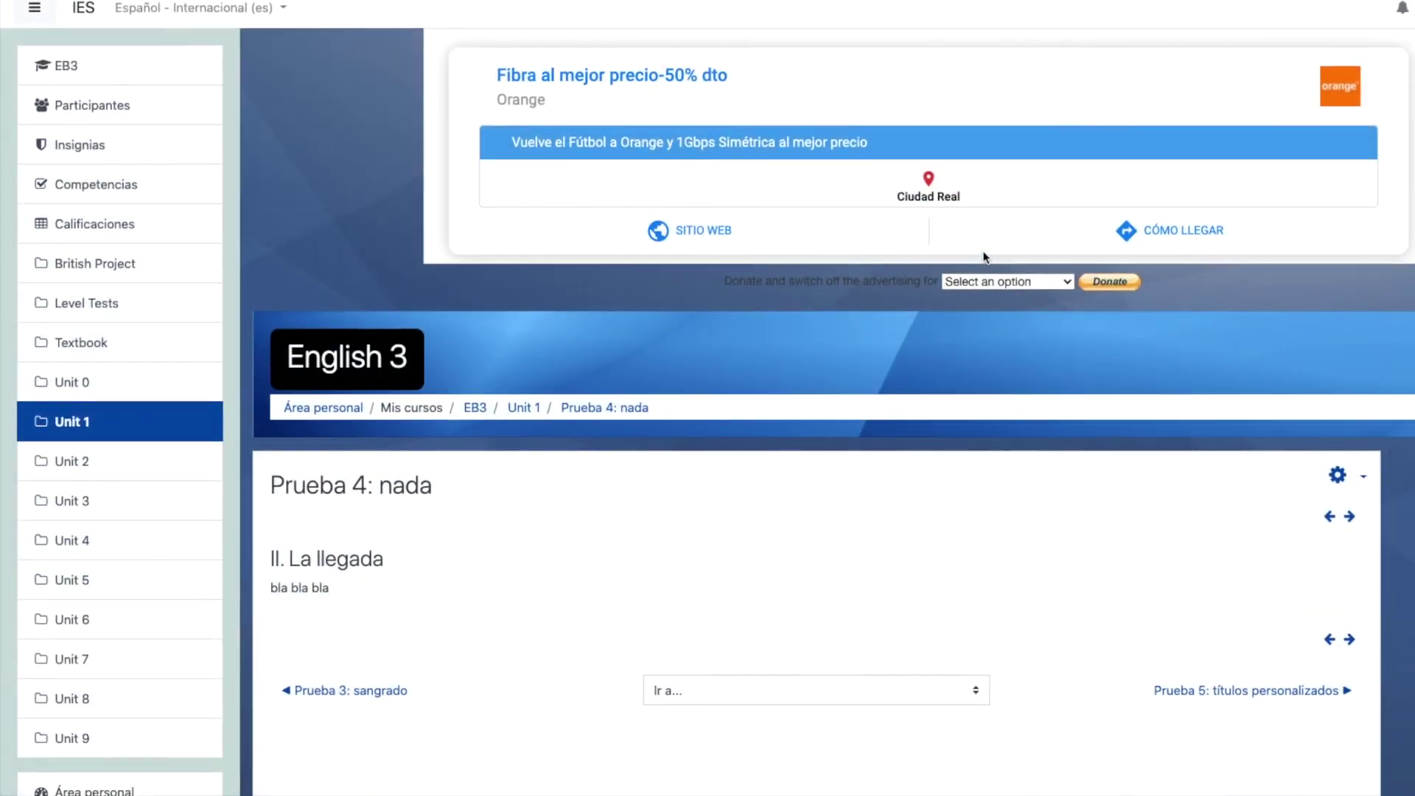
Return to Unit 1, open the book Prueba 5: títulos personalizados and compare its chapter heading with the table of contents
{"action": "left_click", "coordinate": [521, 407]}
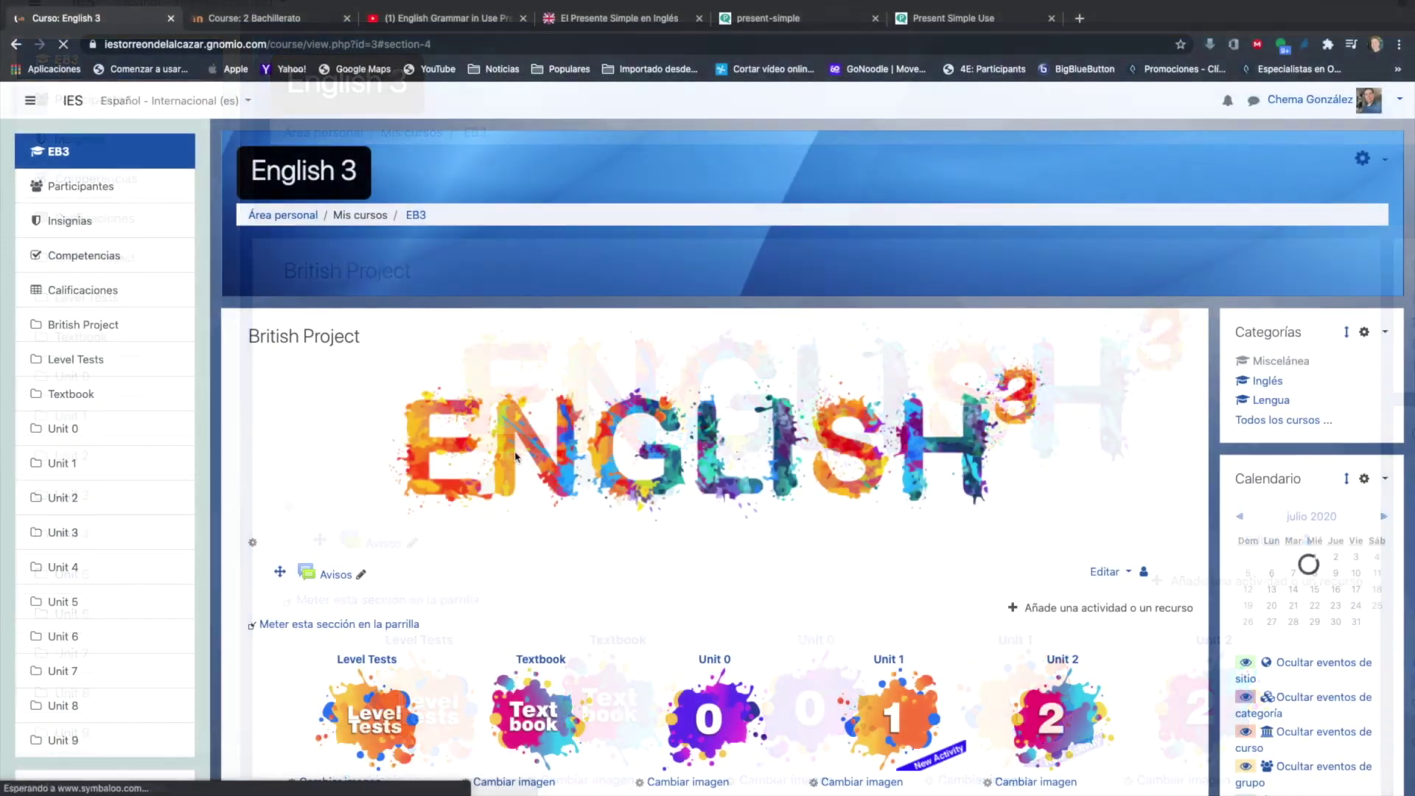
{"action": "scroll", "coordinate": [508, 452], "scroll_direction": "down", "scroll_amount": 5}
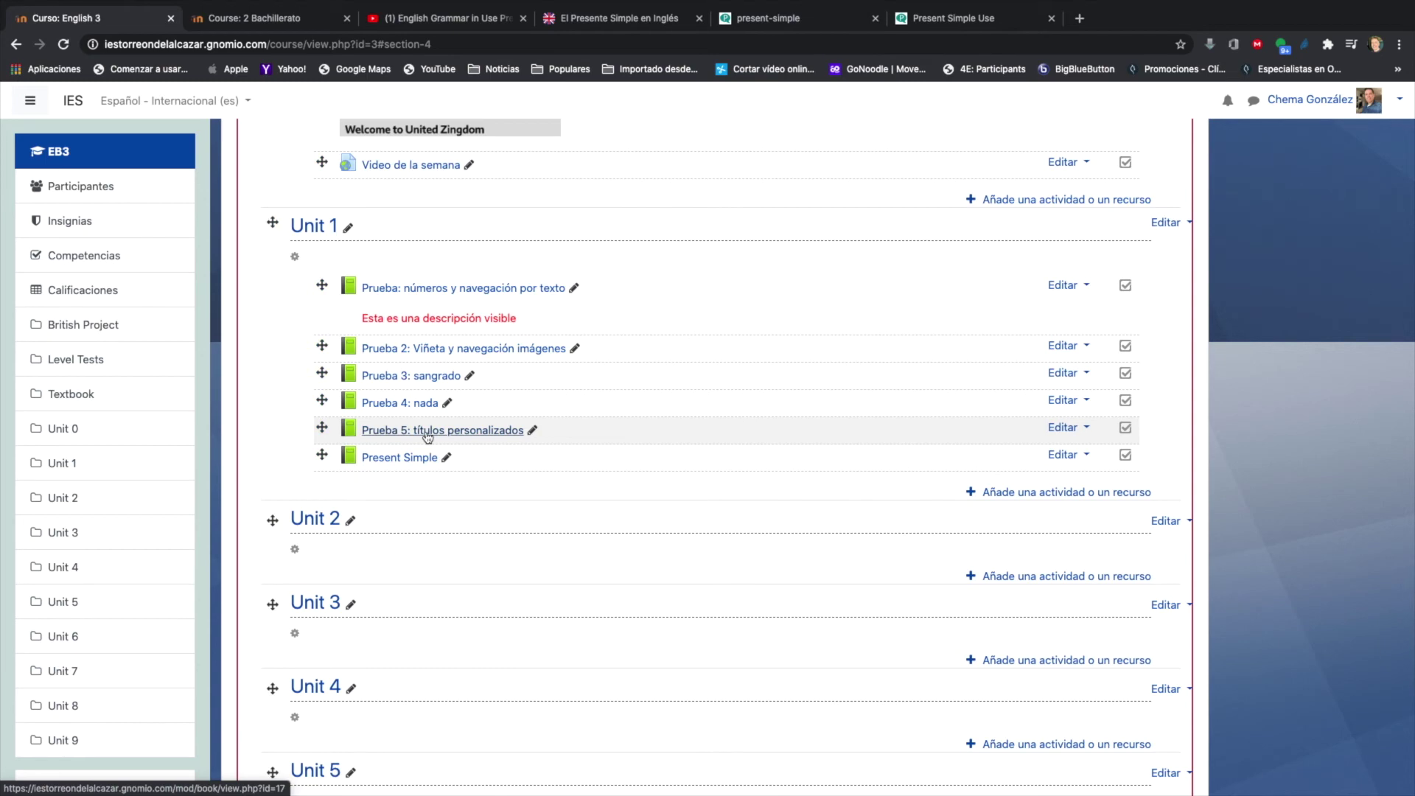
{"action": "left_click", "coordinate": [427, 435]}
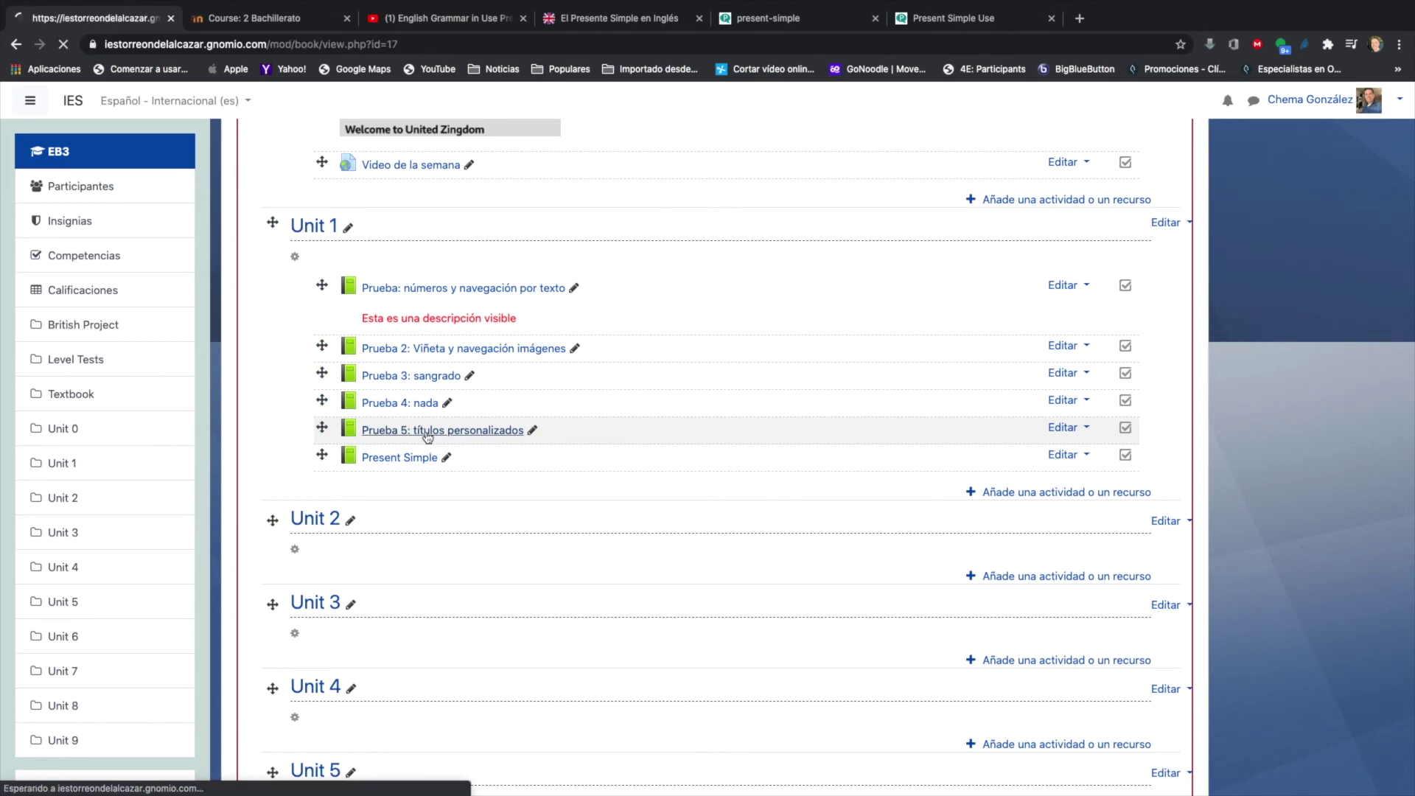
{"action": "scroll", "coordinate": [478, 430], "scroll_direction": "down", "scroll_amount": 5}
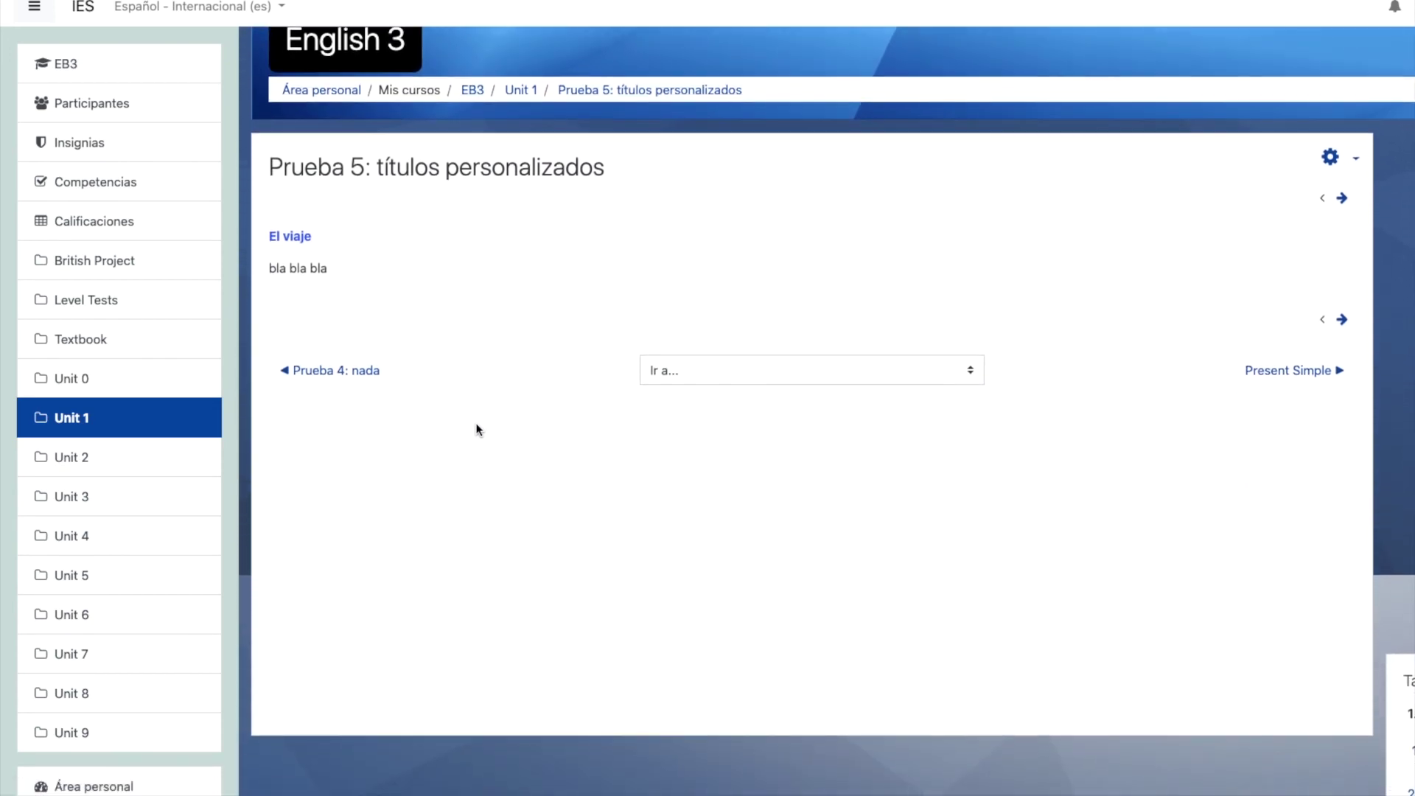
{"action": "scroll", "coordinate": [477, 430], "scroll_direction": "down", "scroll_amount": 2}
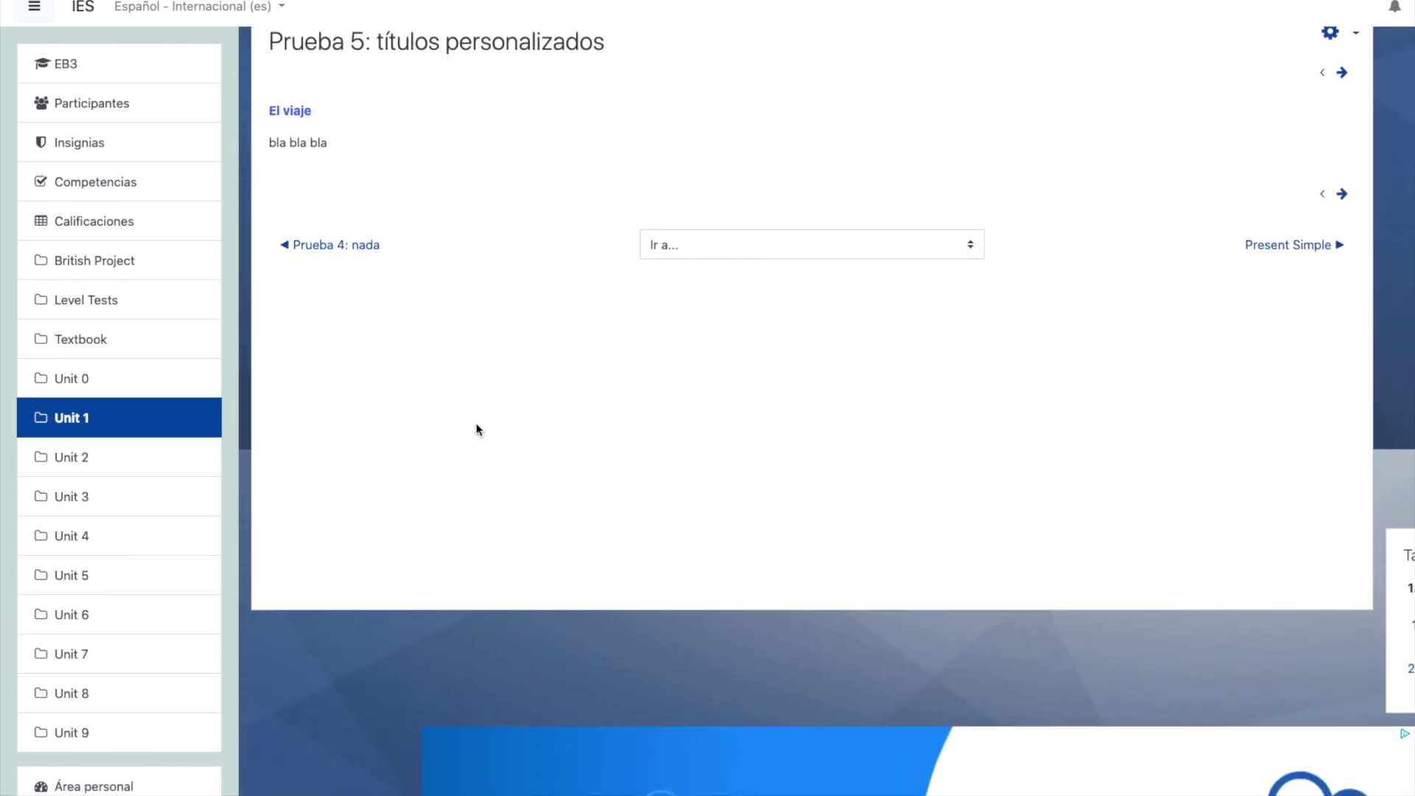
{"action": "scroll", "coordinate": [1386, 264], "scroll_direction": "up", "scroll_amount": 2}
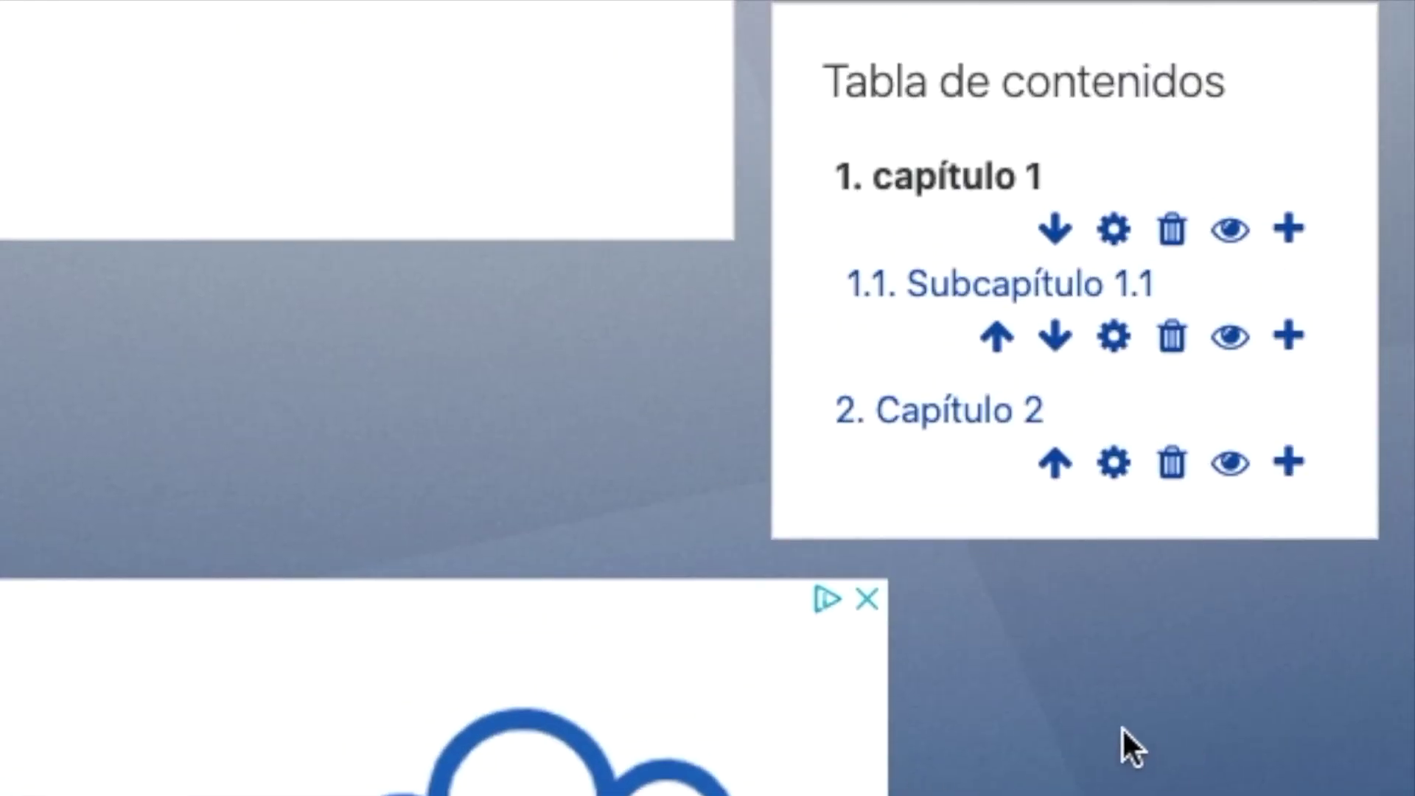
{"action": "scroll", "coordinate": [708, 398], "scroll_direction": "up", "scroll_amount": 1}
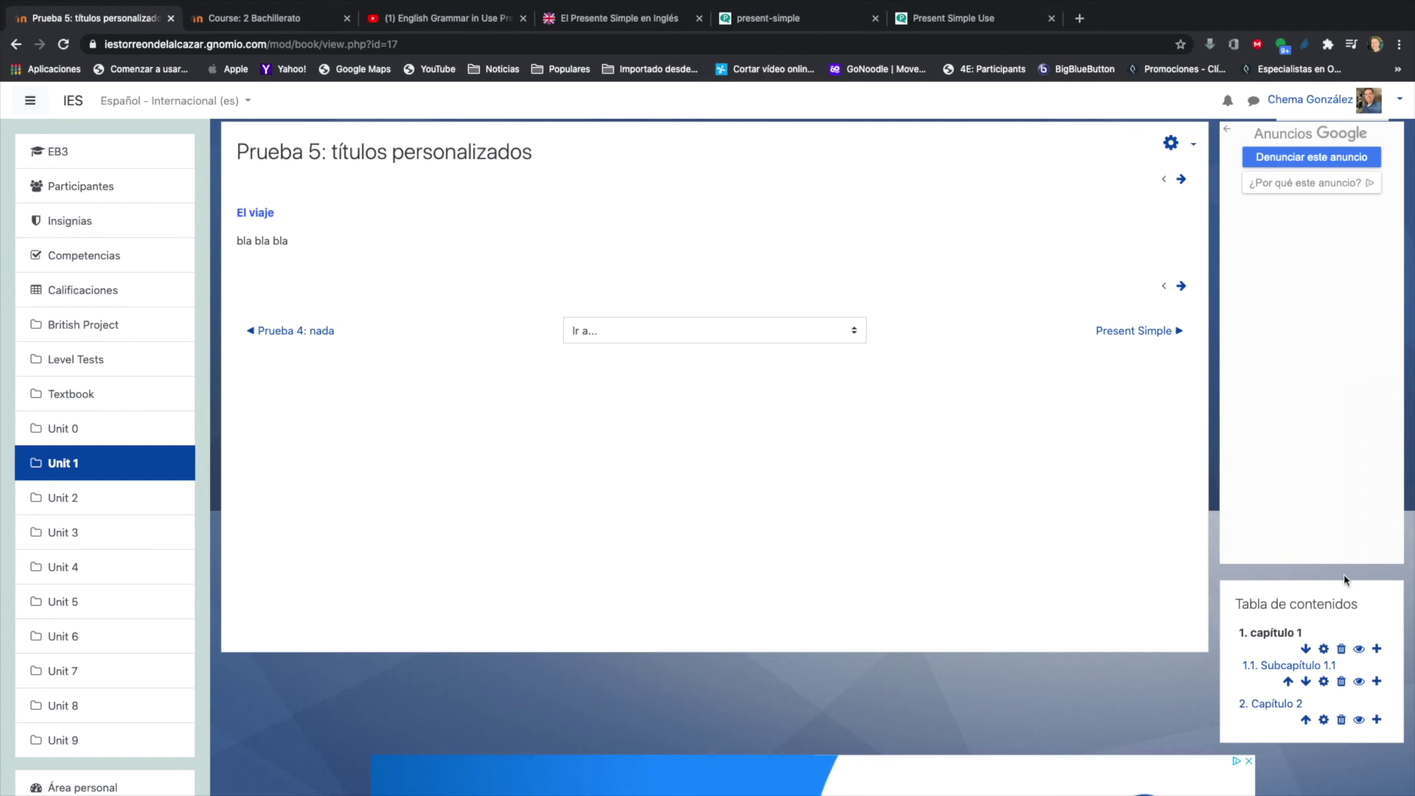
{"action": "scroll", "coordinate": [1298, 667], "scroll_direction": "up", "scroll_amount": 1}
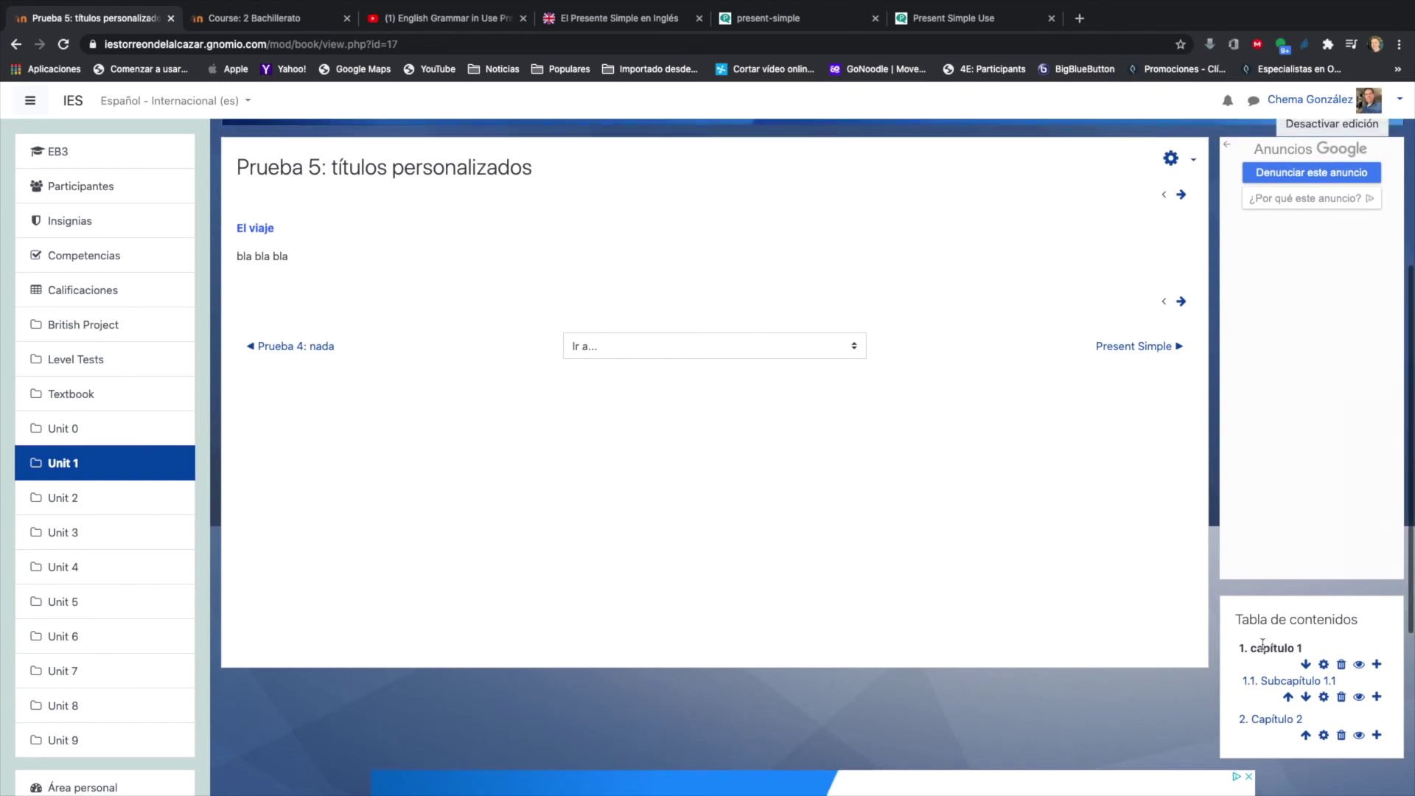
Open capítulo 1 for editing, examine its title and the custom heading in the content, and save the chapter
{"action": "left_click", "coordinate": [1324, 664]}
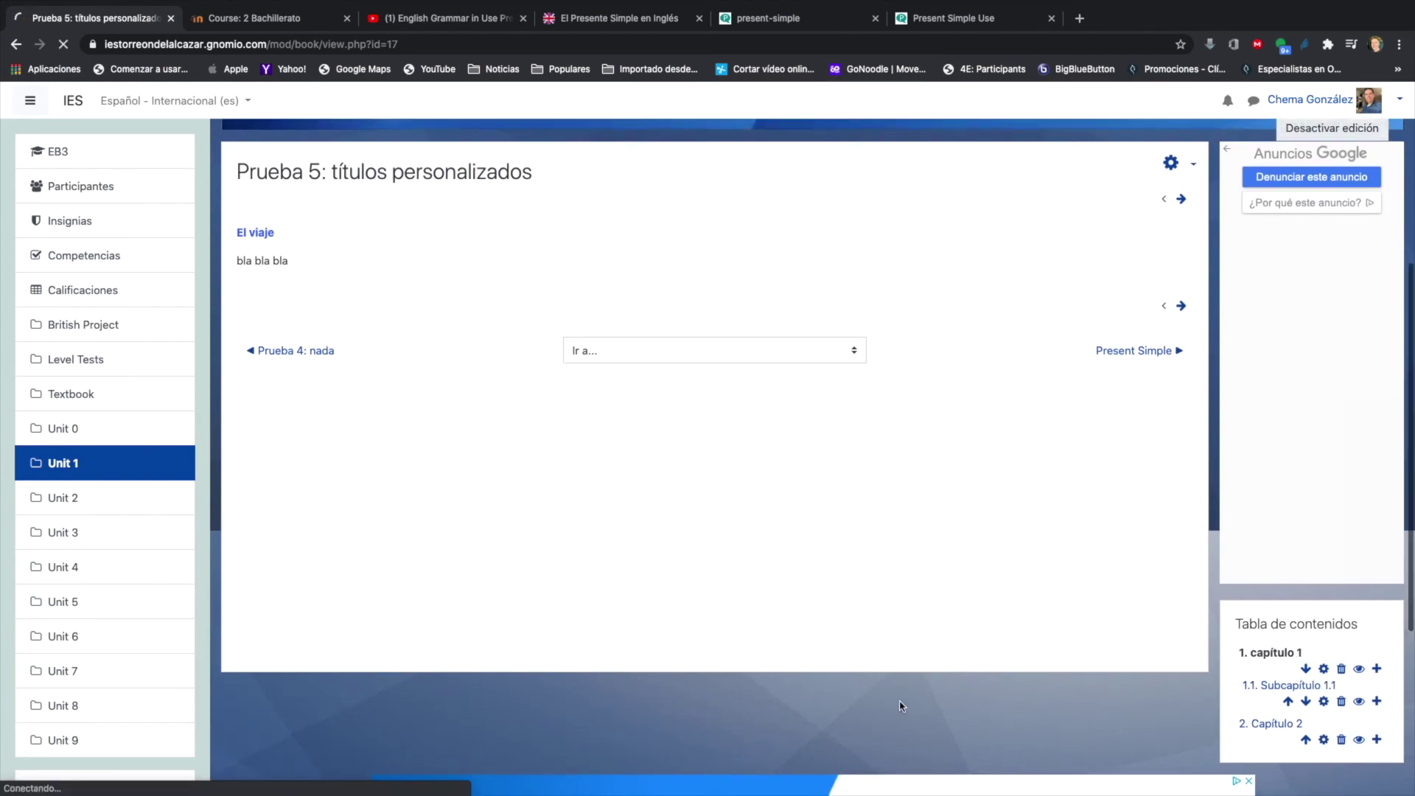
{"action": "scroll", "coordinate": [978, 516], "scroll_direction": "down", "scroll_amount": 3}
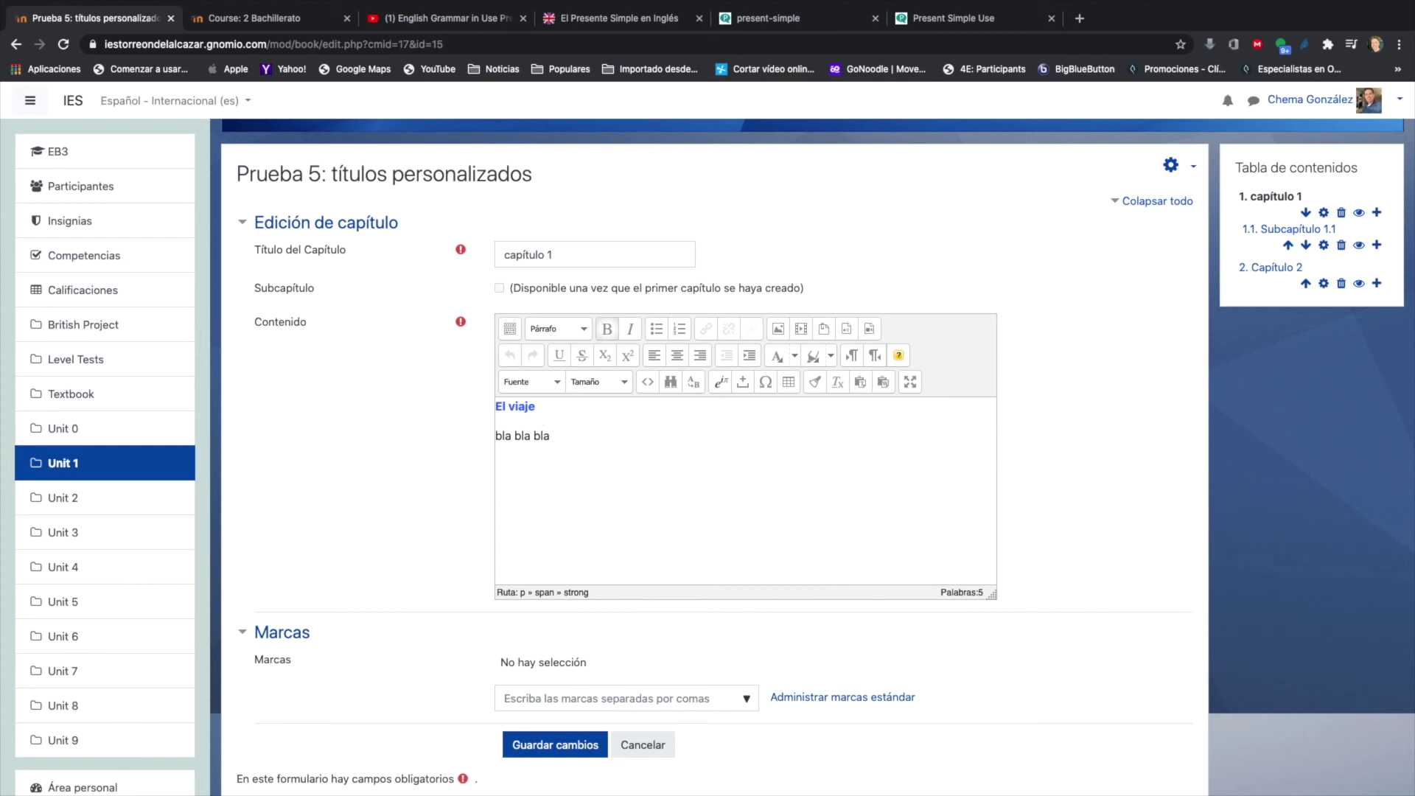
{"action": "left_click", "coordinate": [566, 750]}
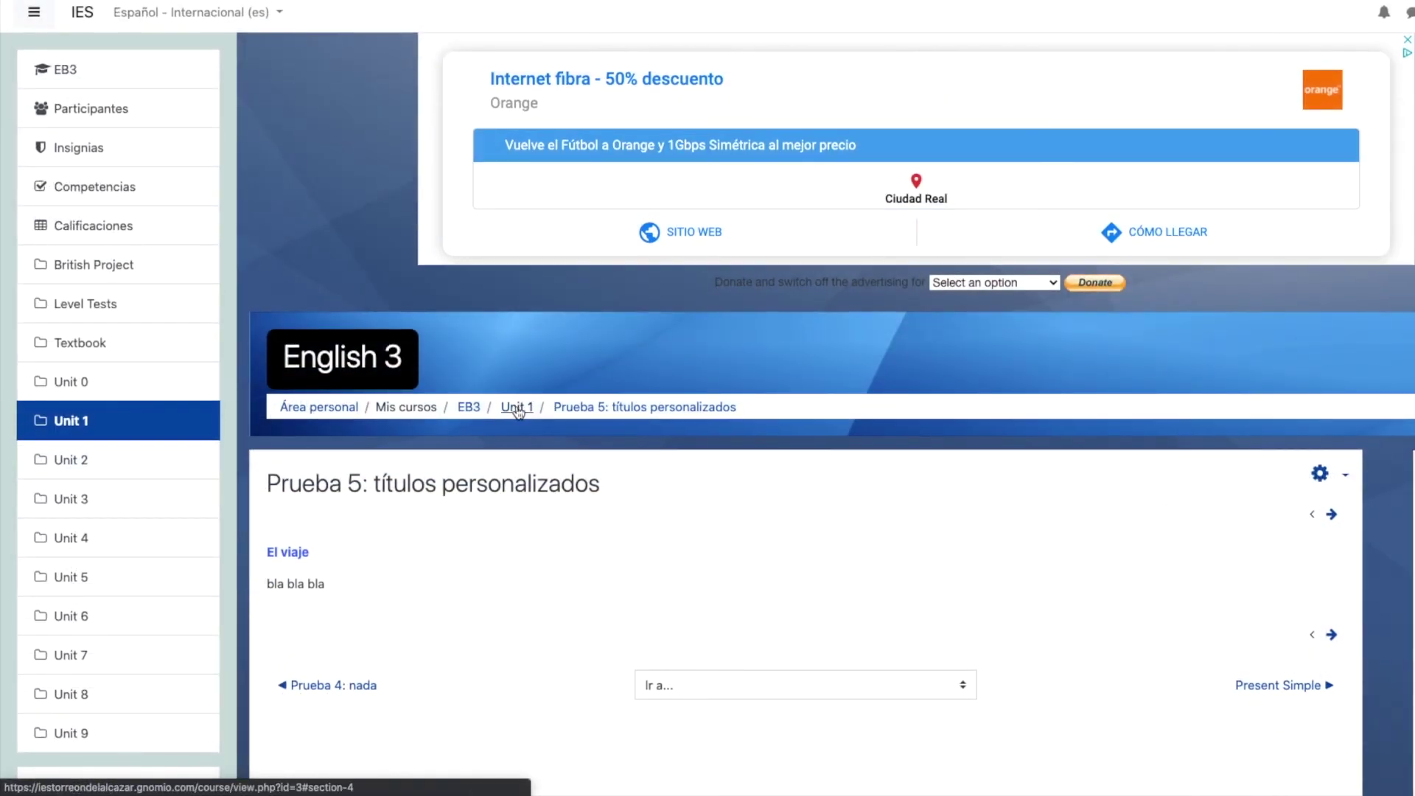
Return to Unit 1 and open the settings of Prueba: números y navegación por texto to examine its description options
{"action": "left_click", "coordinate": [518, 407]}
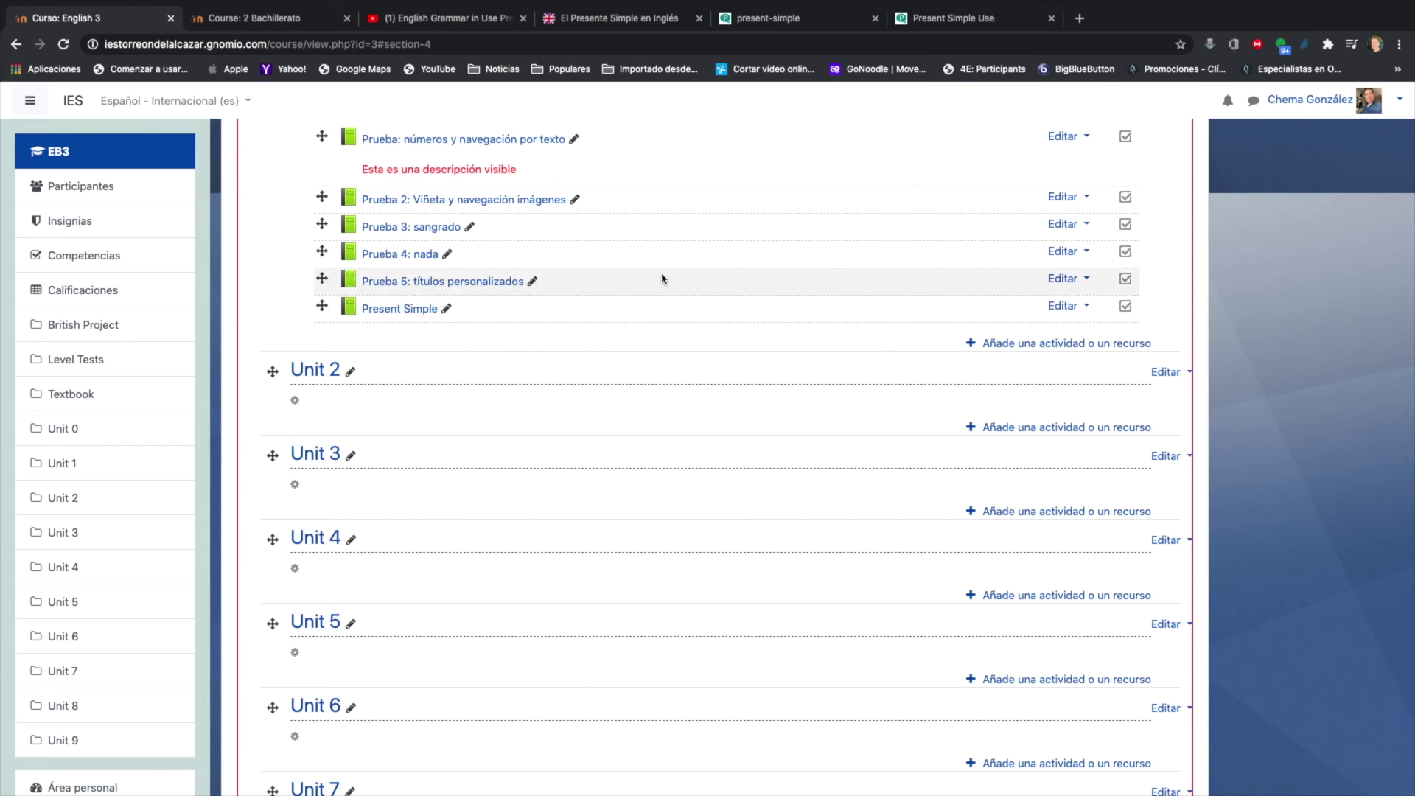
{"action": "scroll", "coordinate": [663, 284], "scroll_direction": "up", "scroll_amount": 3}
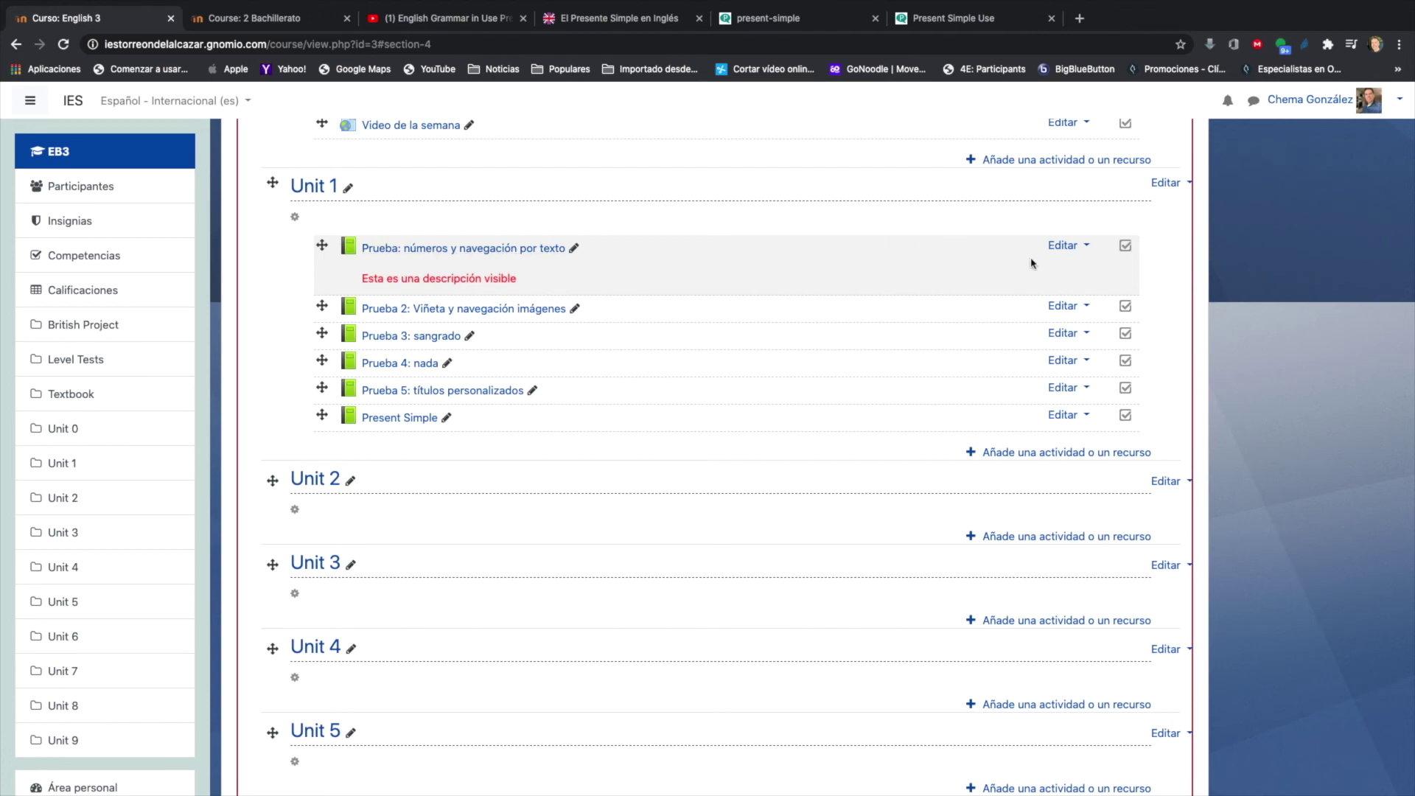
{"action": "left_click", "coordinate": [1080, 246]}
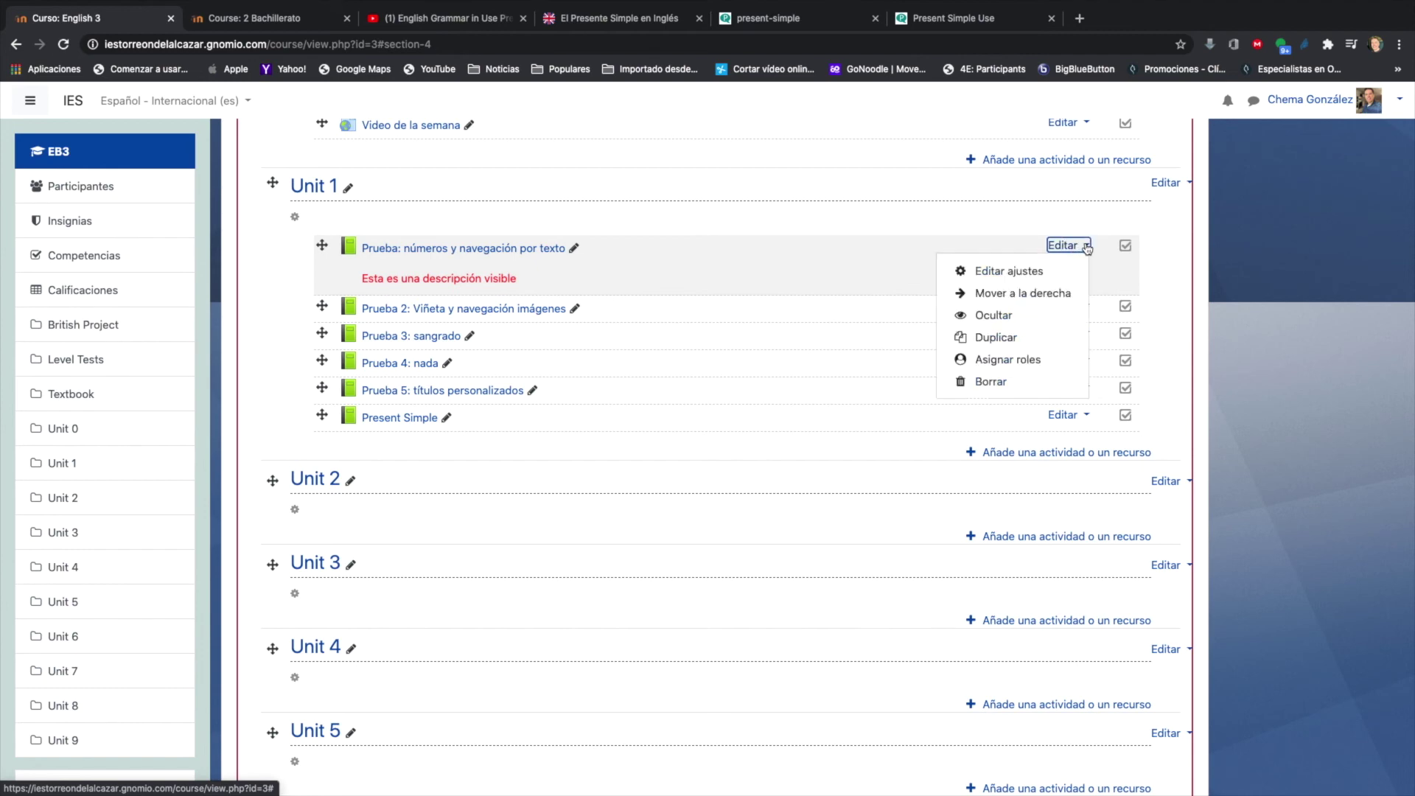
{"action": "left_click", "coordinate": [1039, 272]}
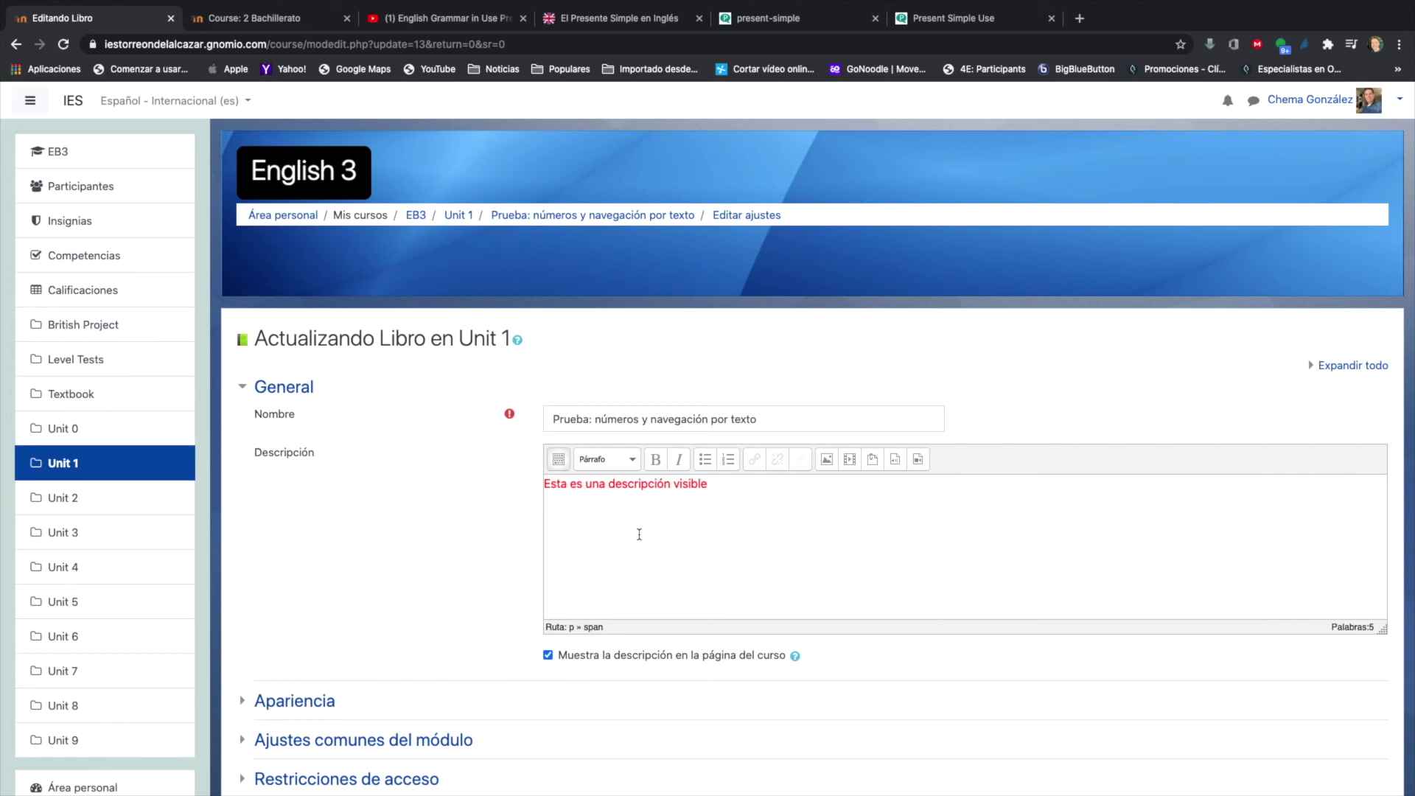
{"action": "scroll", "coordinate": [639, 534], "scroll_direction": "down", "scroll_amount": 2}
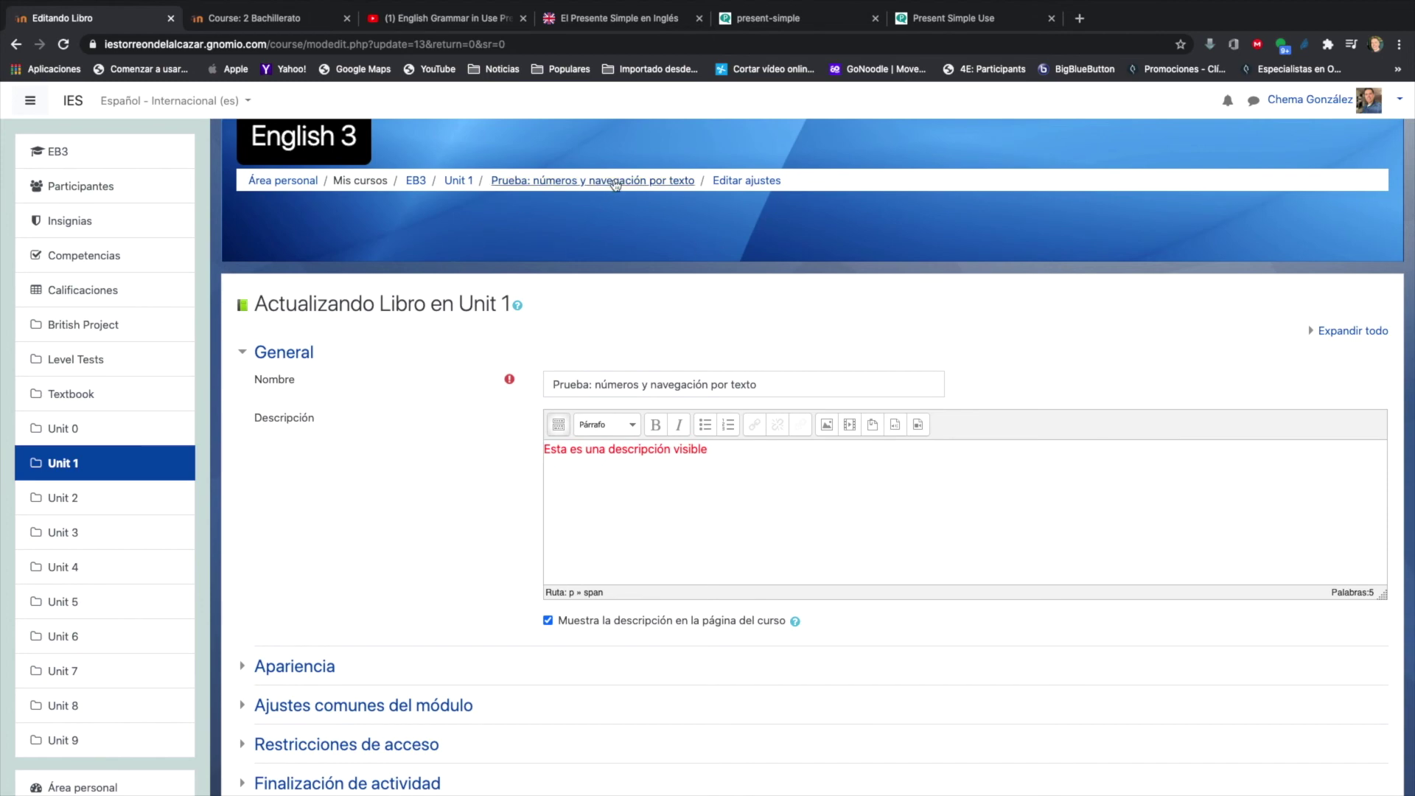
Open the book Prueba: números y navegación por texto, examine its text navigation links and advance to Capítulo 2
{"action": "left_click", "coordinate": [595, 190]}
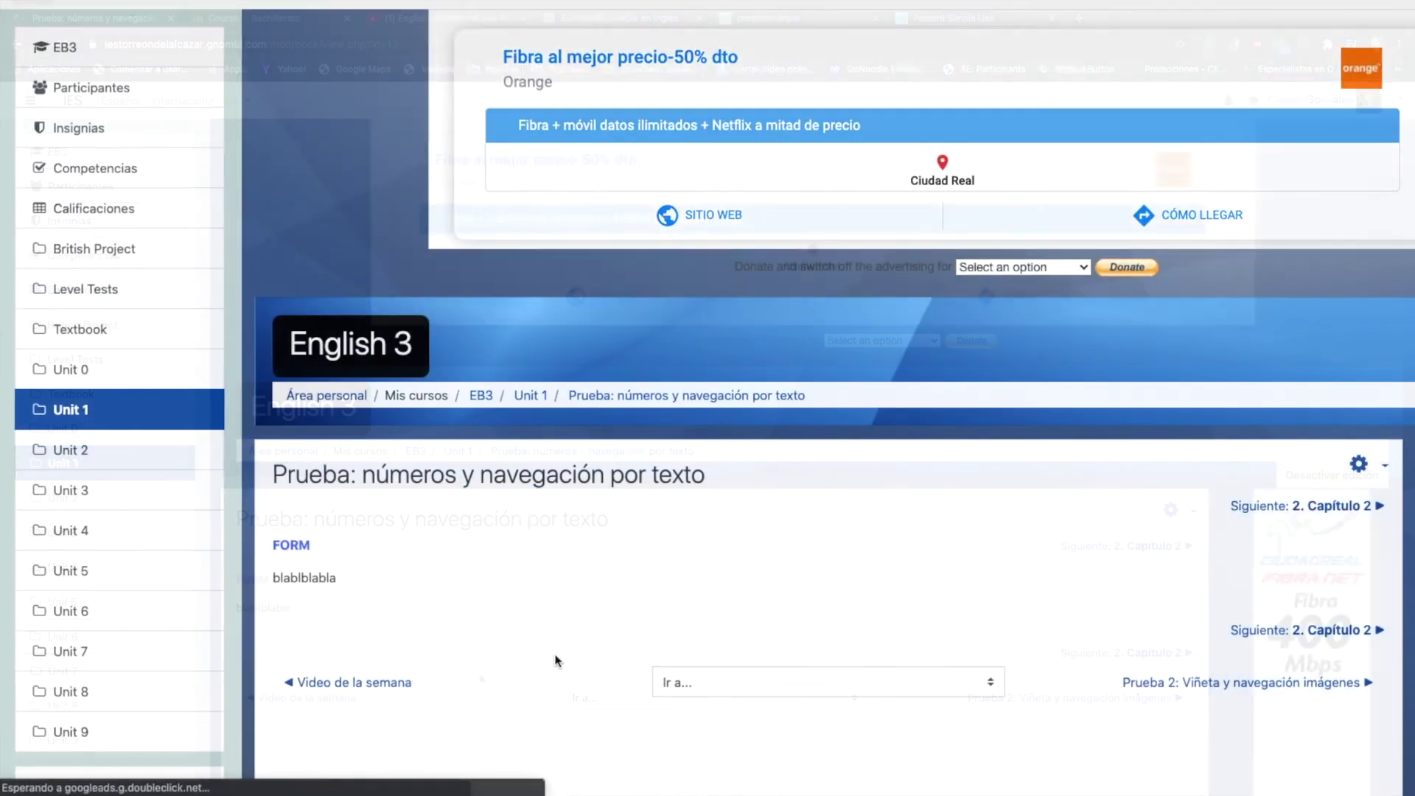
{"action": "scroll", "coordinate": [489, 667], "scroll_direction": "down", "scroll_amount": 2}
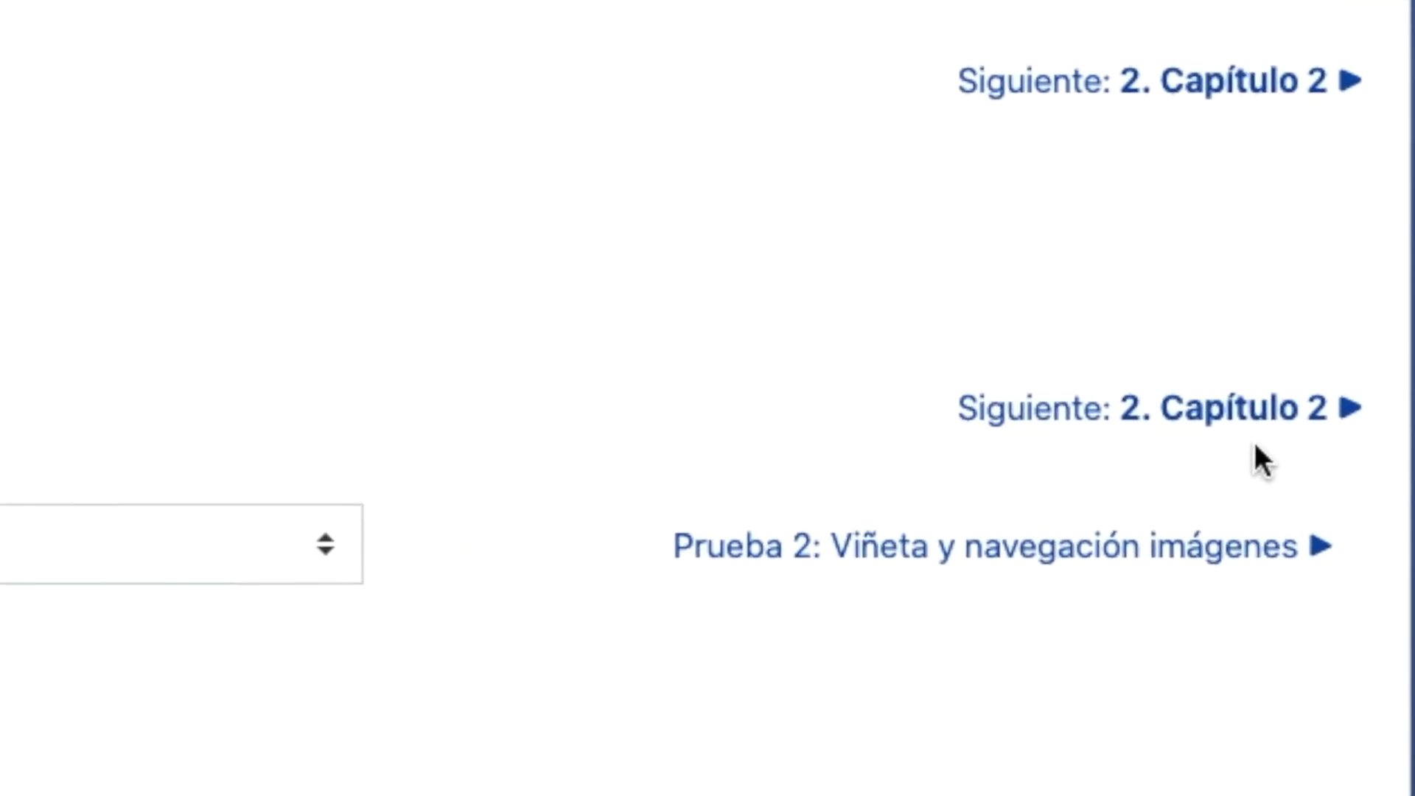
{"action": "left_click", "coordinate": [1325, 426]}
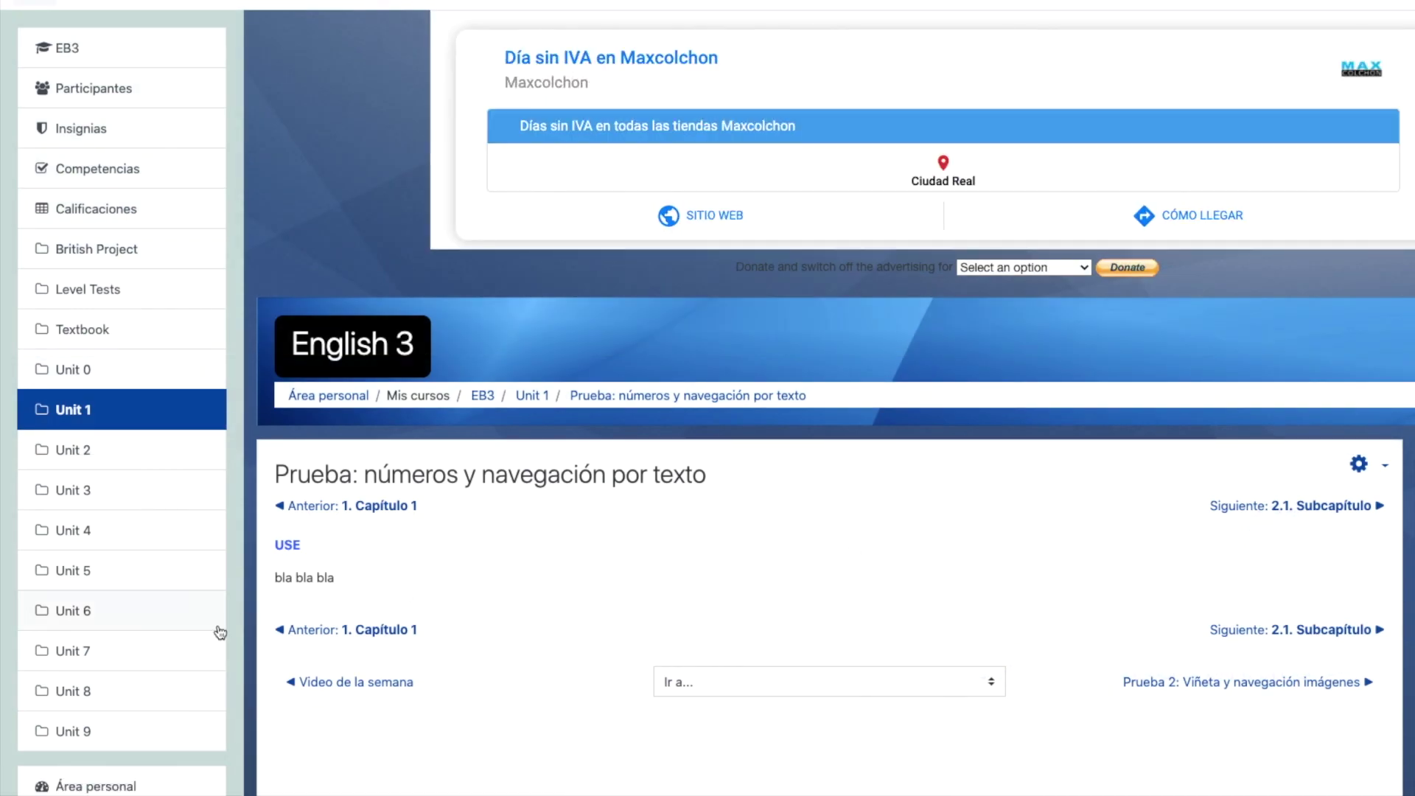
Start adding a new Página resource to Unit 1 of the English 3 course
{"action": "scroll", "coordinate": [645, 582], "scroll_direction": "down", "scroll_amount": 1}
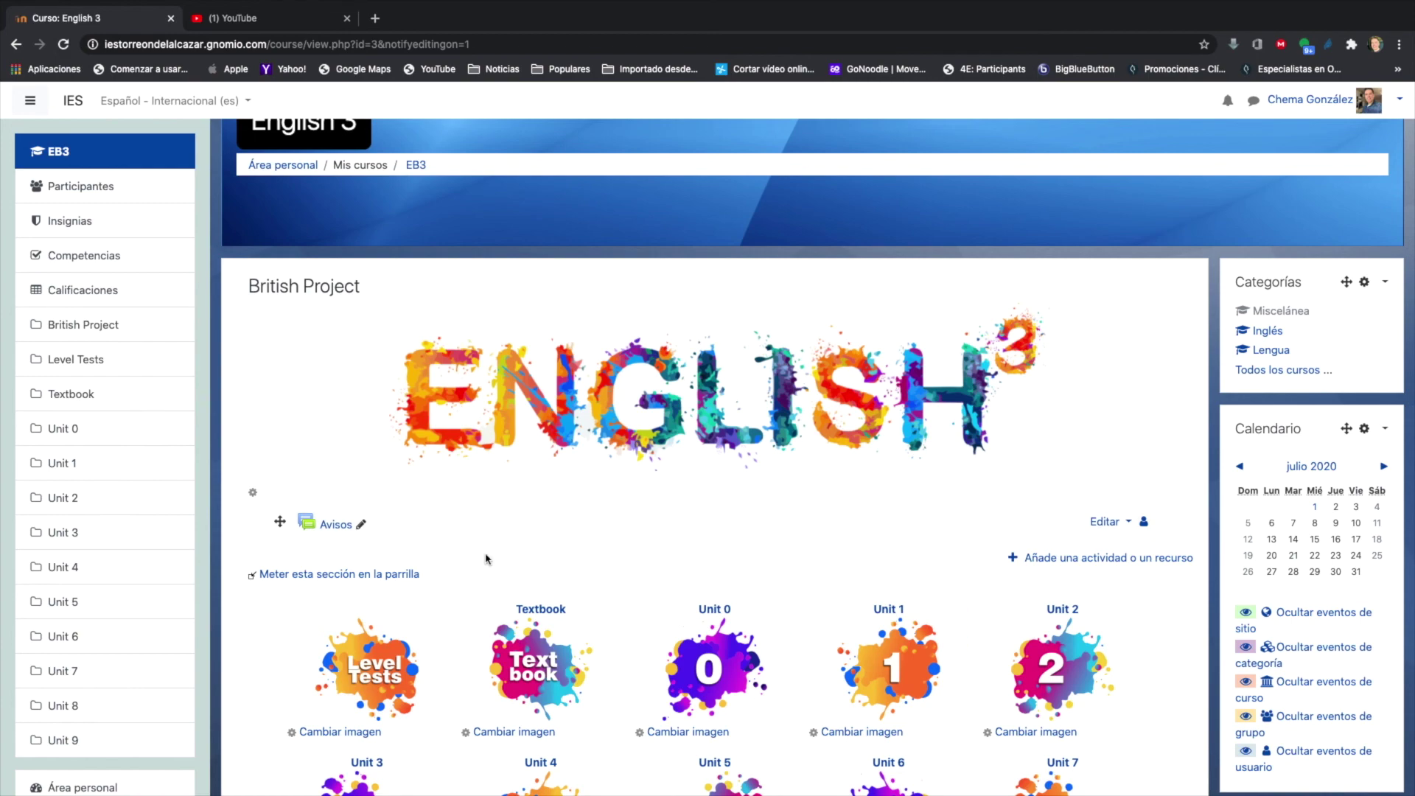
{"action": "scroll", "coordinate": [485, 558], "scroll_direction": "down", "scroll_amount": 2}
{"action": "scroll", "coordinate": [486, 558], "scroll_direction": "down", "scroll_amount": 10}
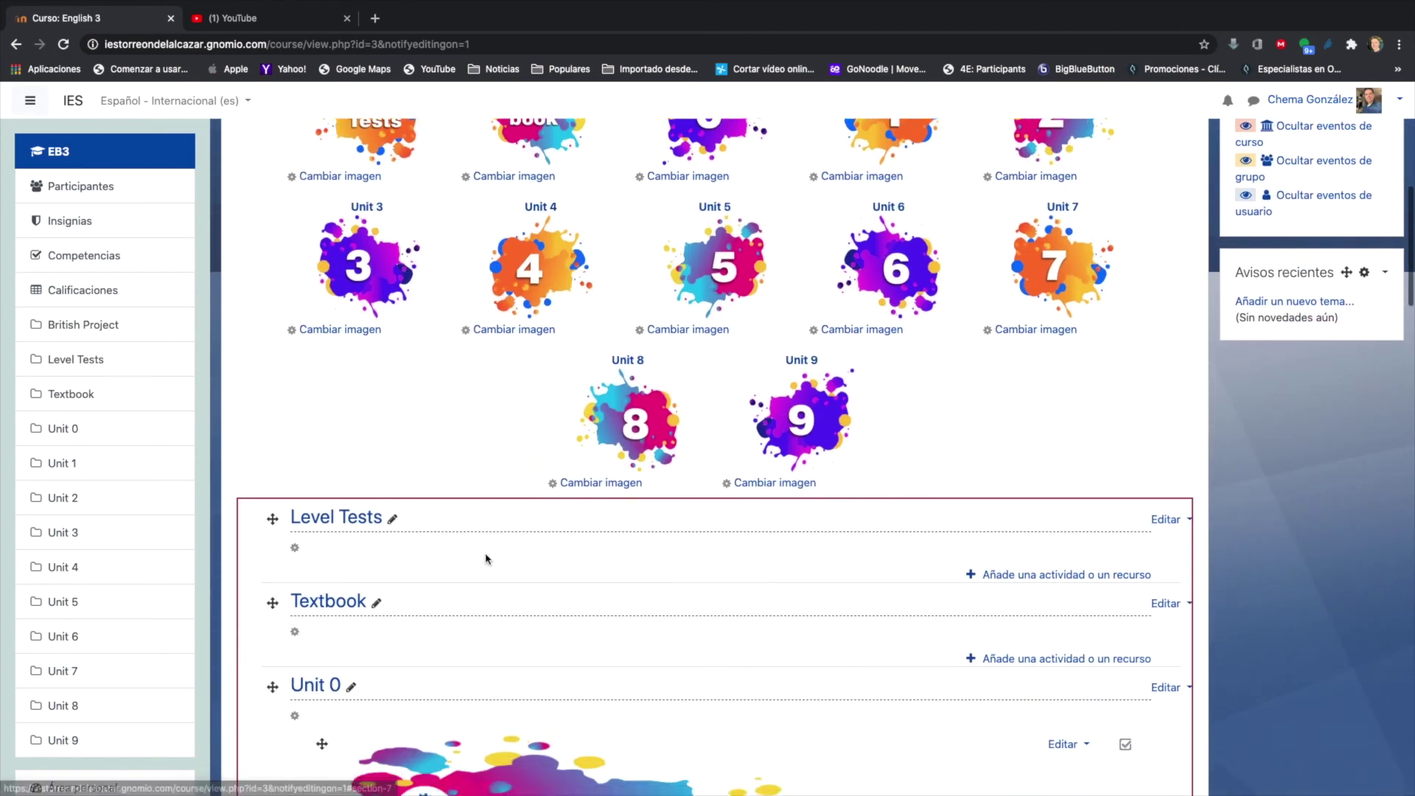
{"action": "scroll", "coordinate": [485, 558], "scroll_direction": "down", "scroll_amount": 20}
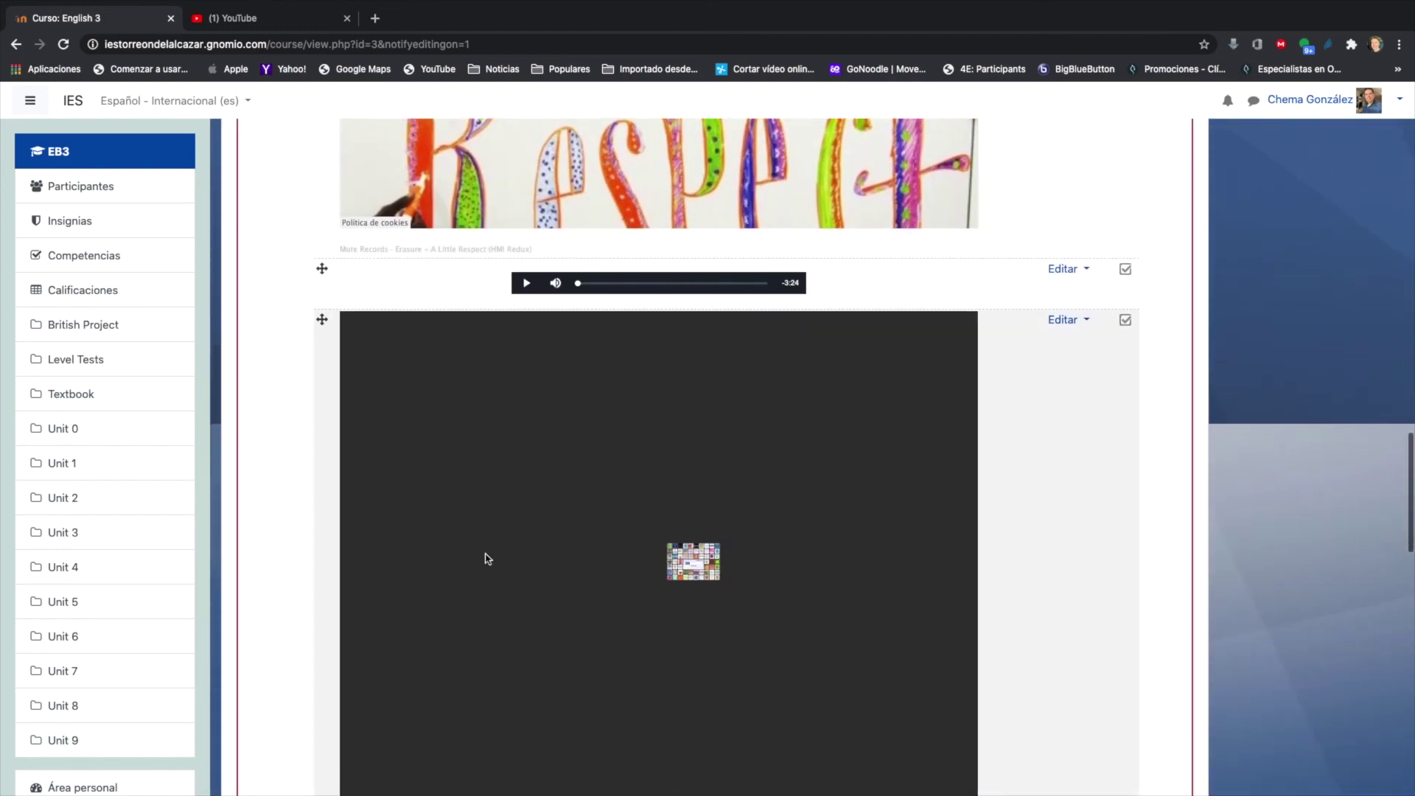
{"action": "scroll", "coordinate": [485, 558], "scroll_direction": "down", "scroll_amount": 4}
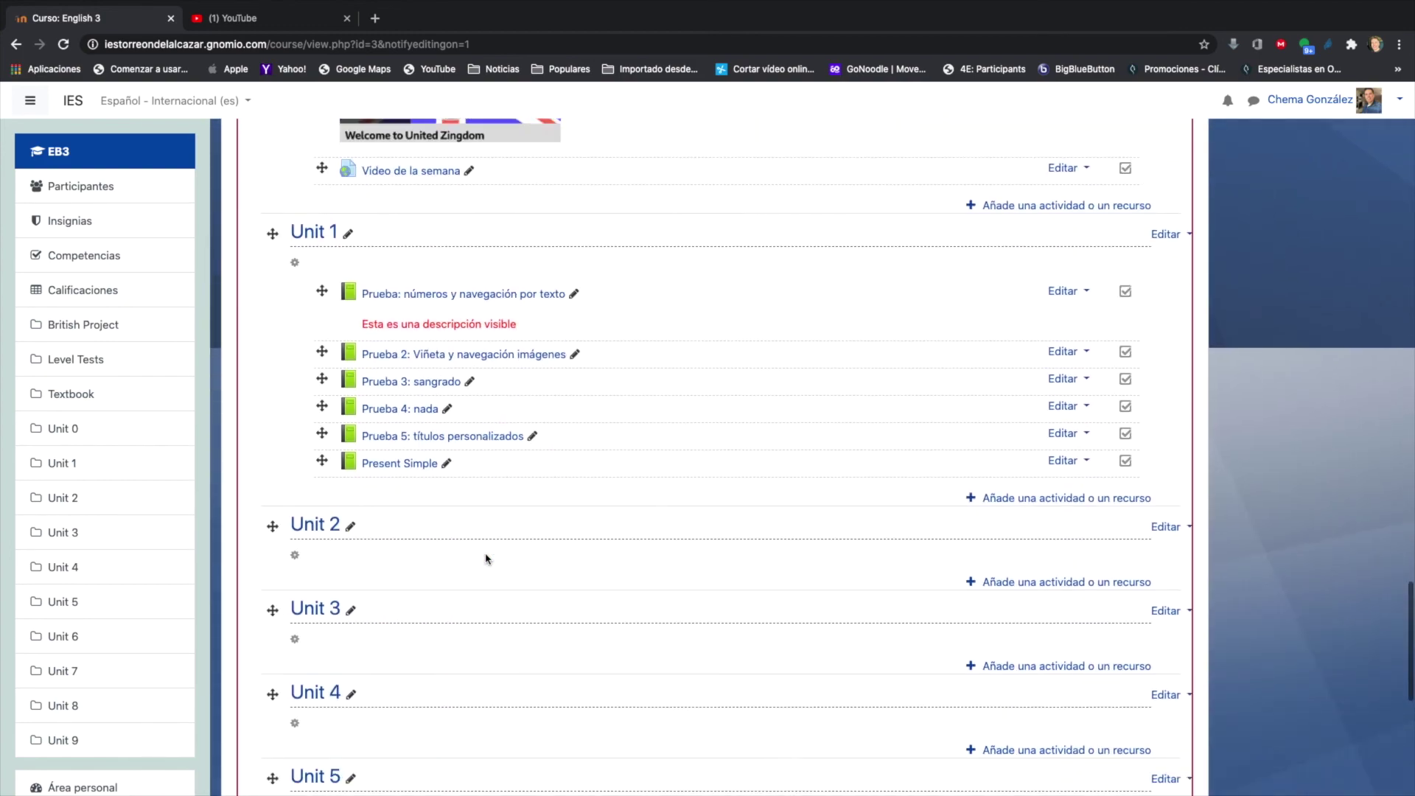
{"action": "left_click", "coordinate": [1028, 499]}
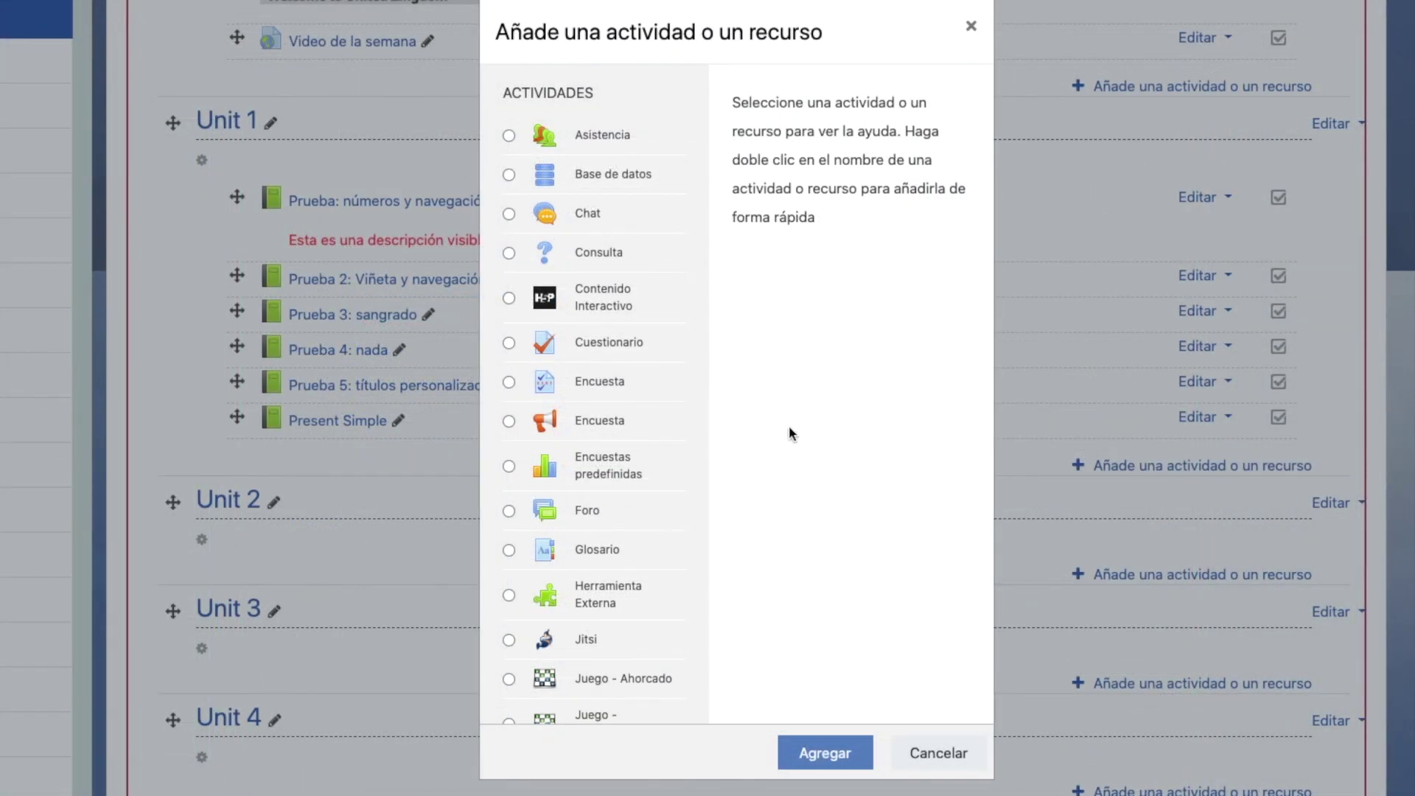
{"action": "scroll", "coordinate": [600, 411], "scroll_direction": "down", "scroll_amount": 10}
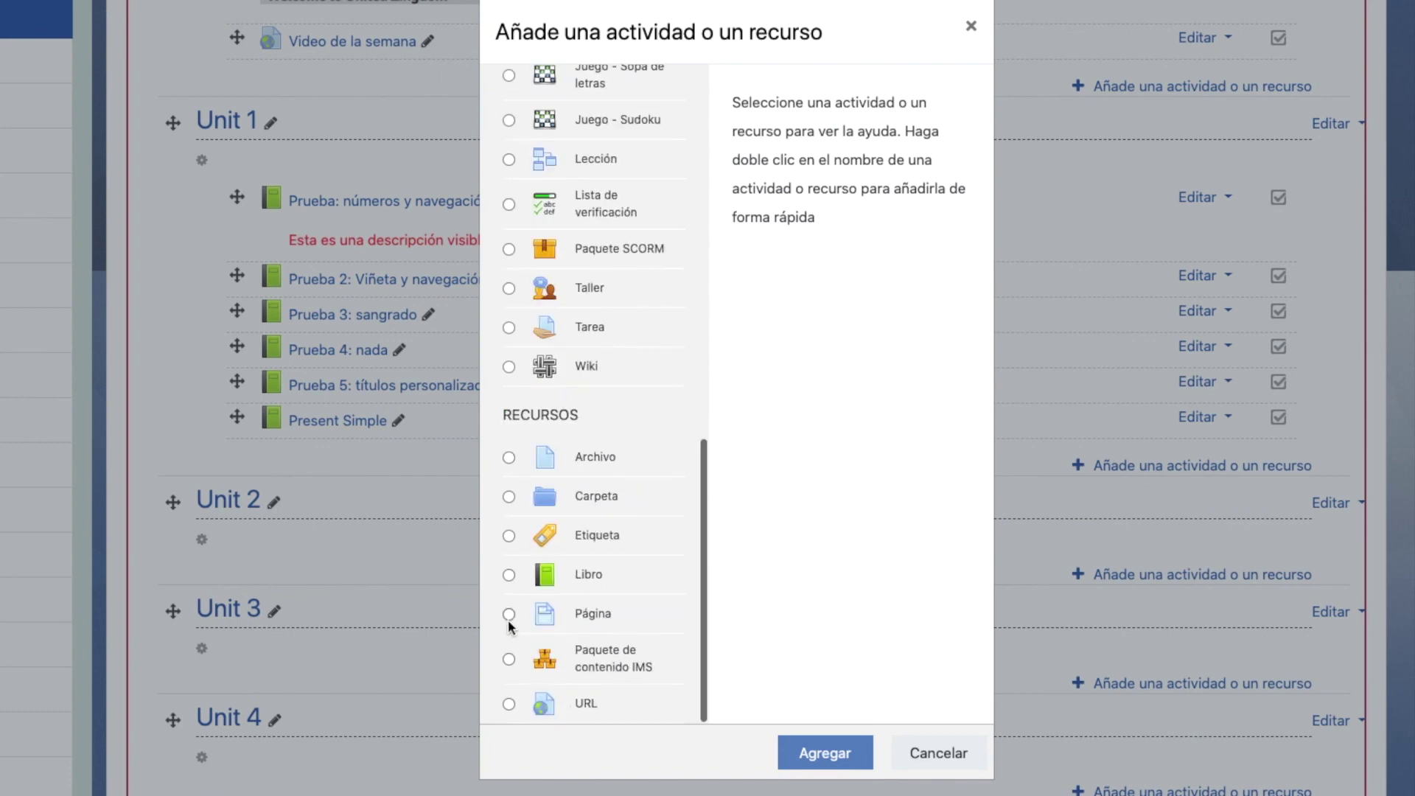
{"action": "left_click", "coordinate": [509, 614]}
{"action": "left_click", "coordinate": [826, 754]}
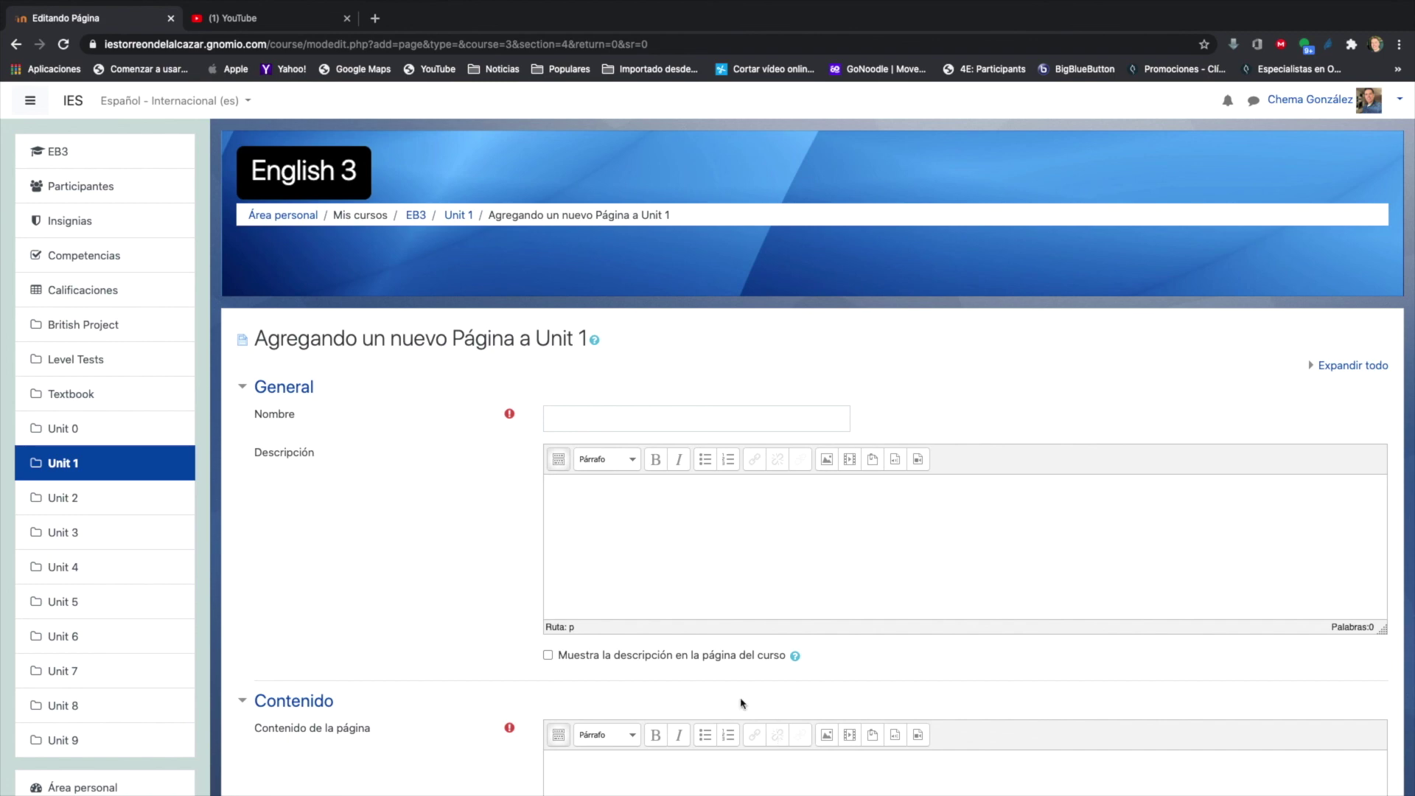
Name the new page "Pronunciation of the third person" and leave its description empty
{"action": "left_click", "coordinate": [570, 421]}
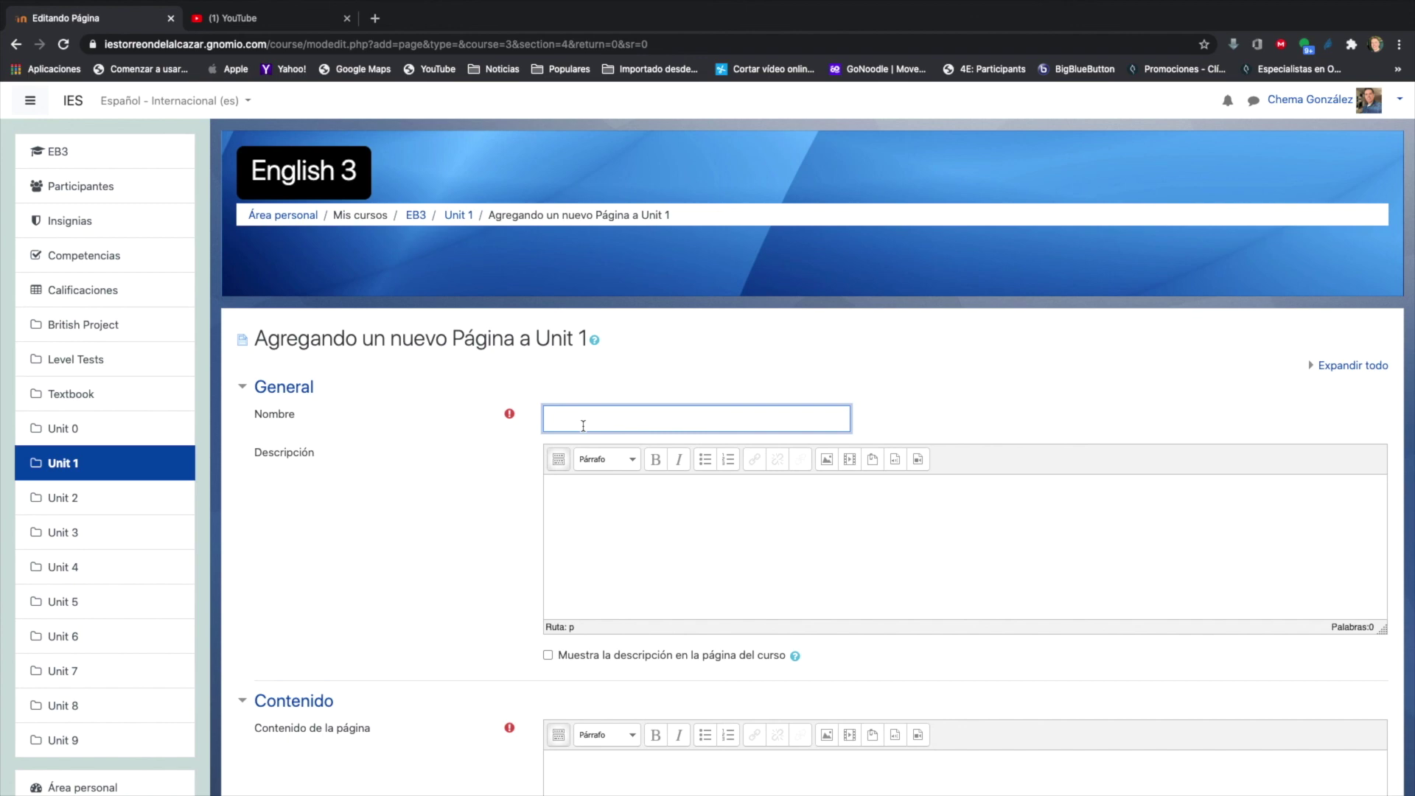
{"action": "type", "text": "Pronunciation of the third perso"}
{"action": "left_click", "coordinate": [632, 507]}
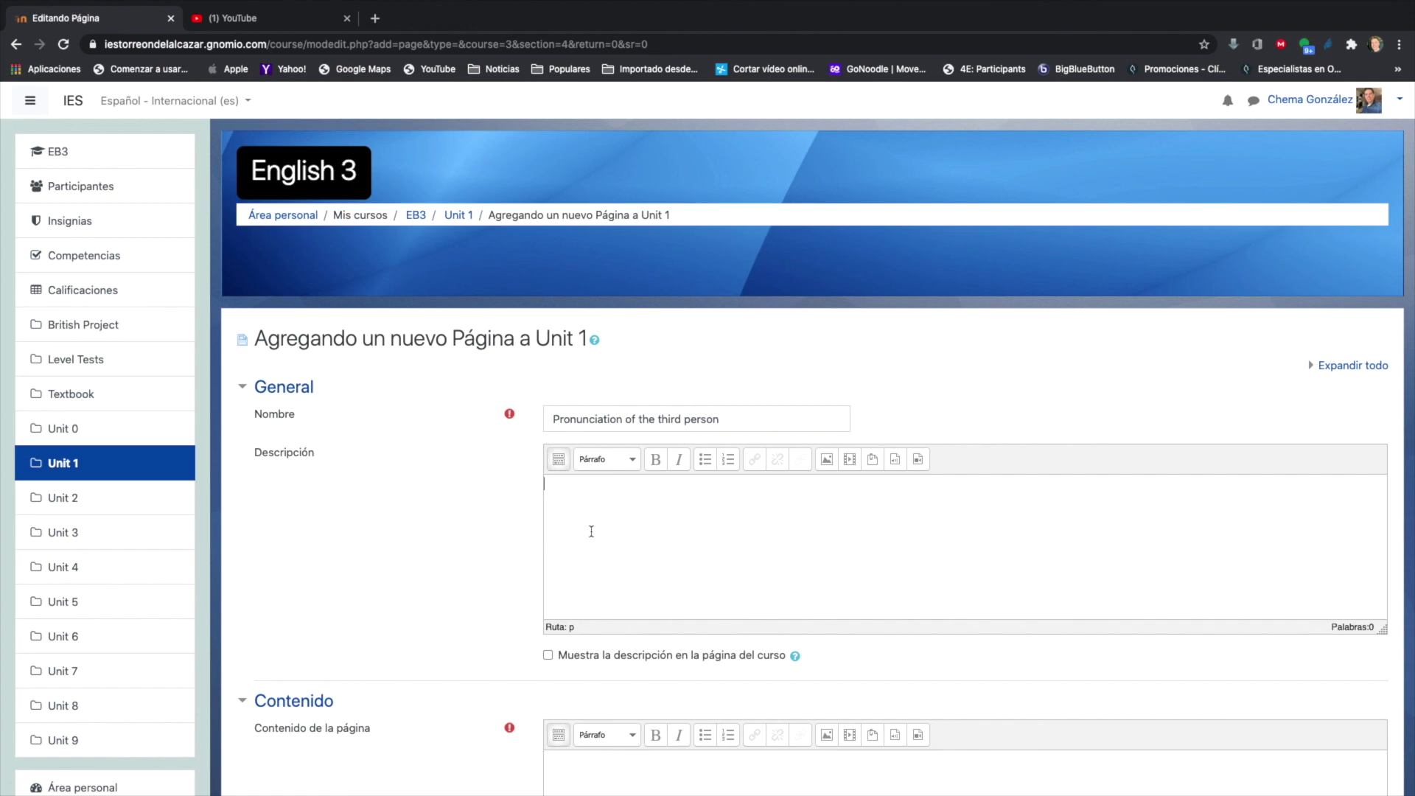
Expand the page content editor's tools, enter the placeholder text "vjsdvburkvjbnafkbvkrjabla" as content, and save the page, returning to the course
{"action": "scroll", "coordinate": [588, 536], "scroll_direction": "down", "scroll_amount": 4}
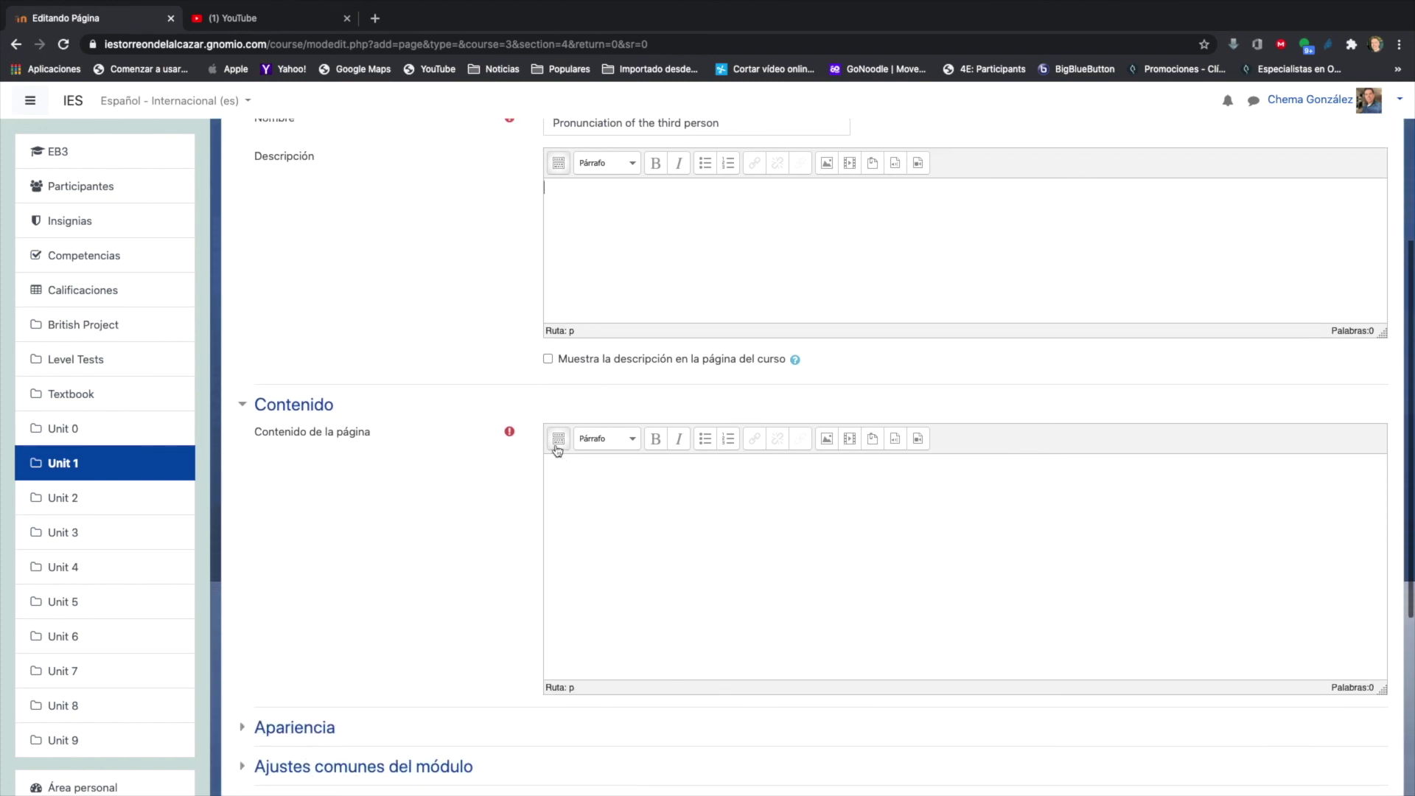
{"action": "left_click", "coordinate": [558, 441]}
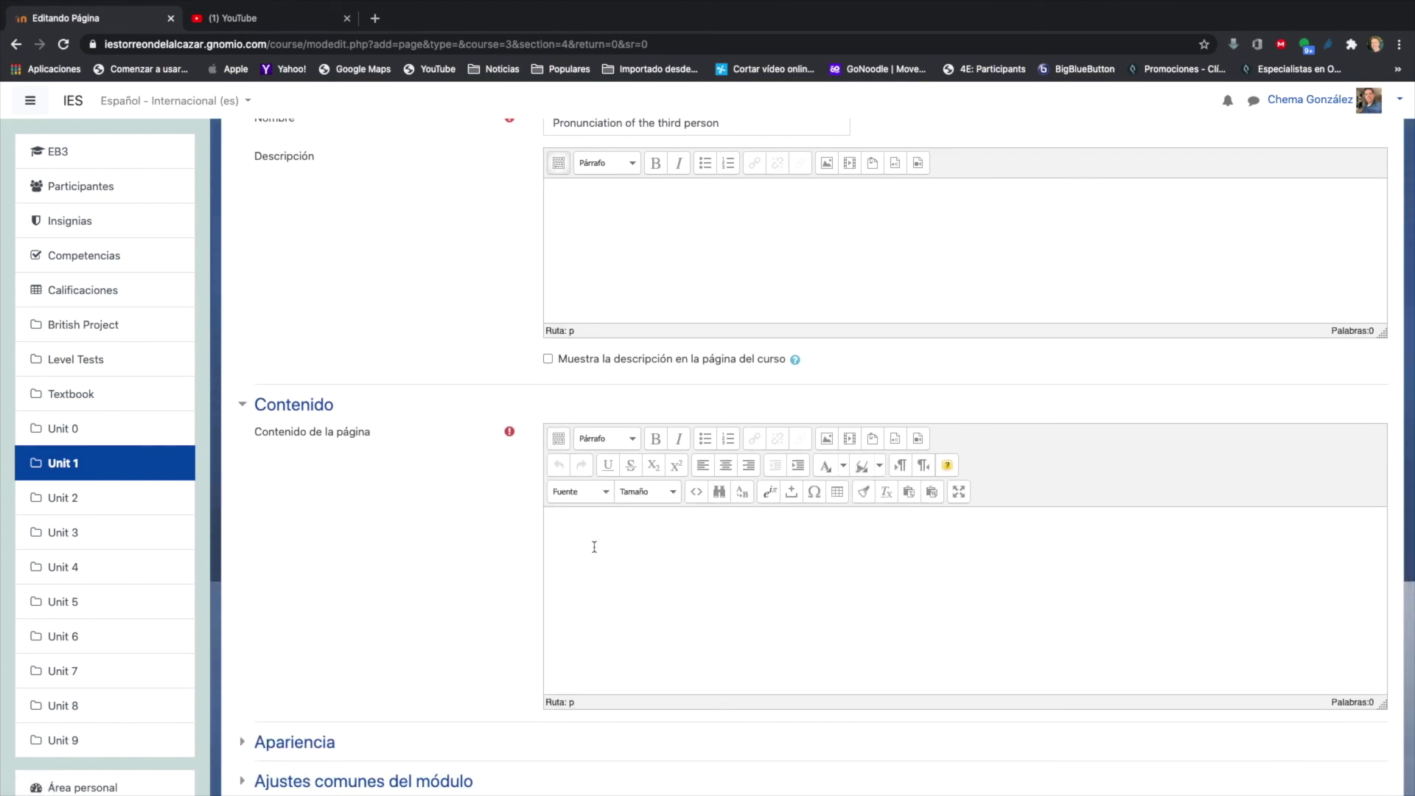
{"action": "scroll", "coordinate": [593, 547], "scroll_direction": "down", "scroll_amount": 1}
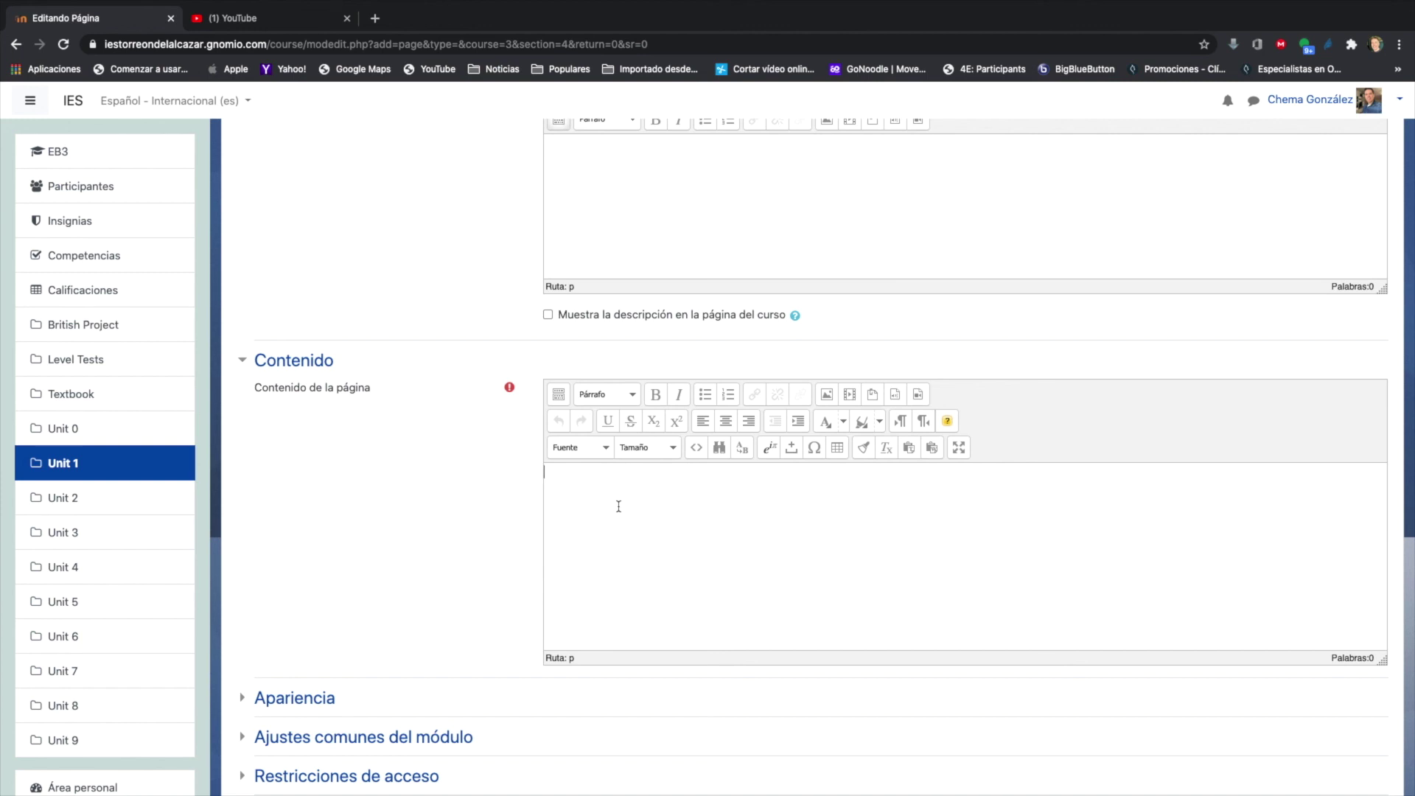
{"action": "type", "text": "vjsdvburkvjbnafkbvkrjabla"}
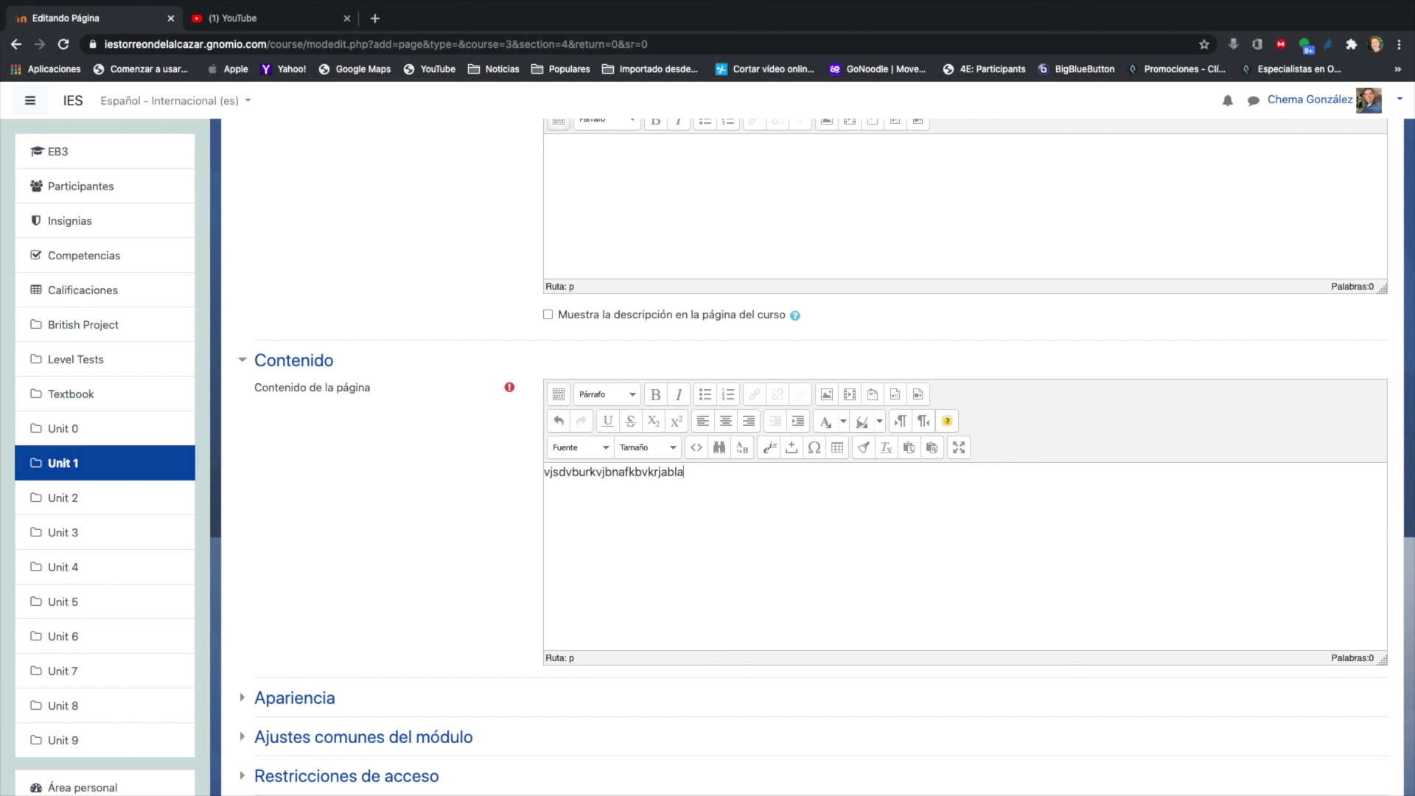
{"action": "scroll", "coordinate": [622, 518], "scroll_direction": "down", "scroll_amount": 5}
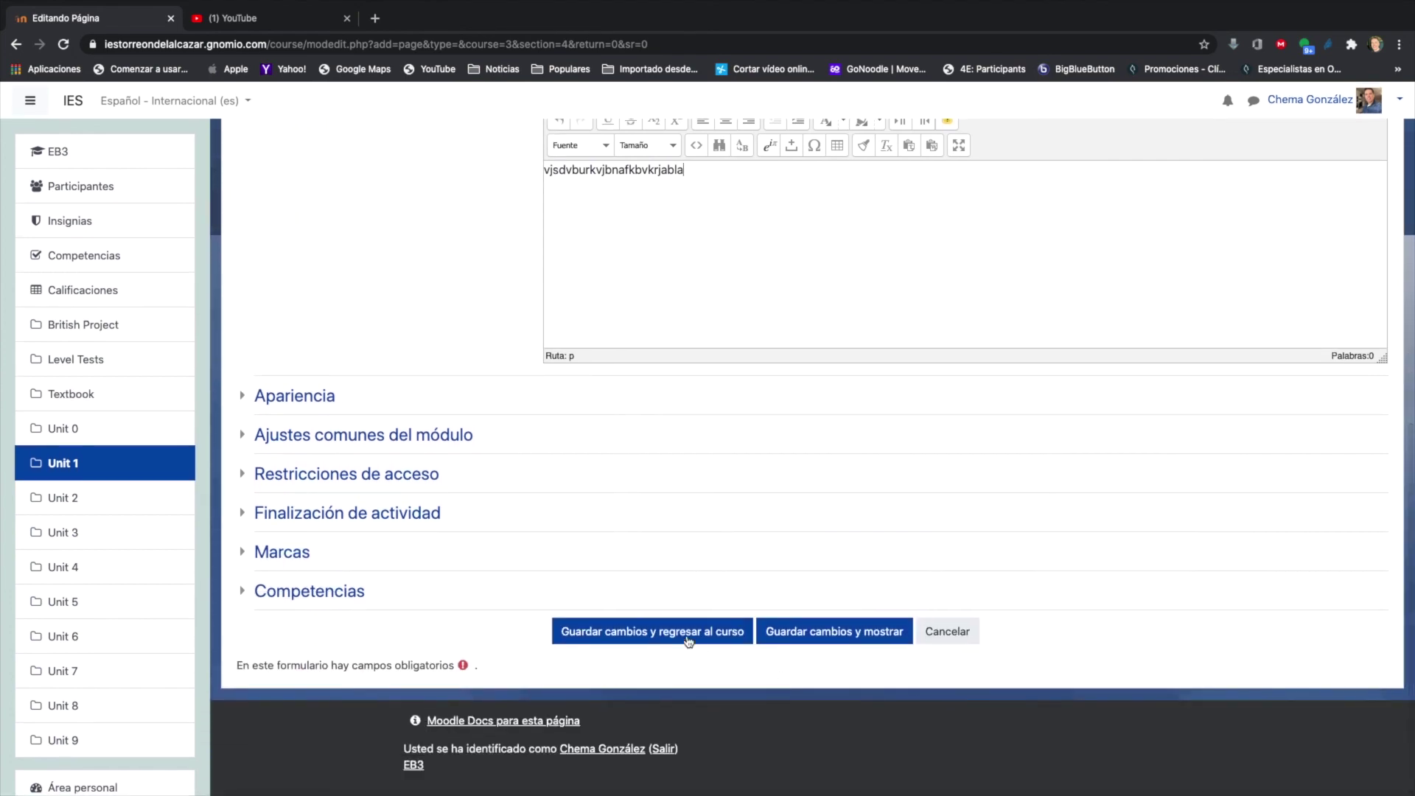
{"action": "left_click", "coordinate": [672, 633]}
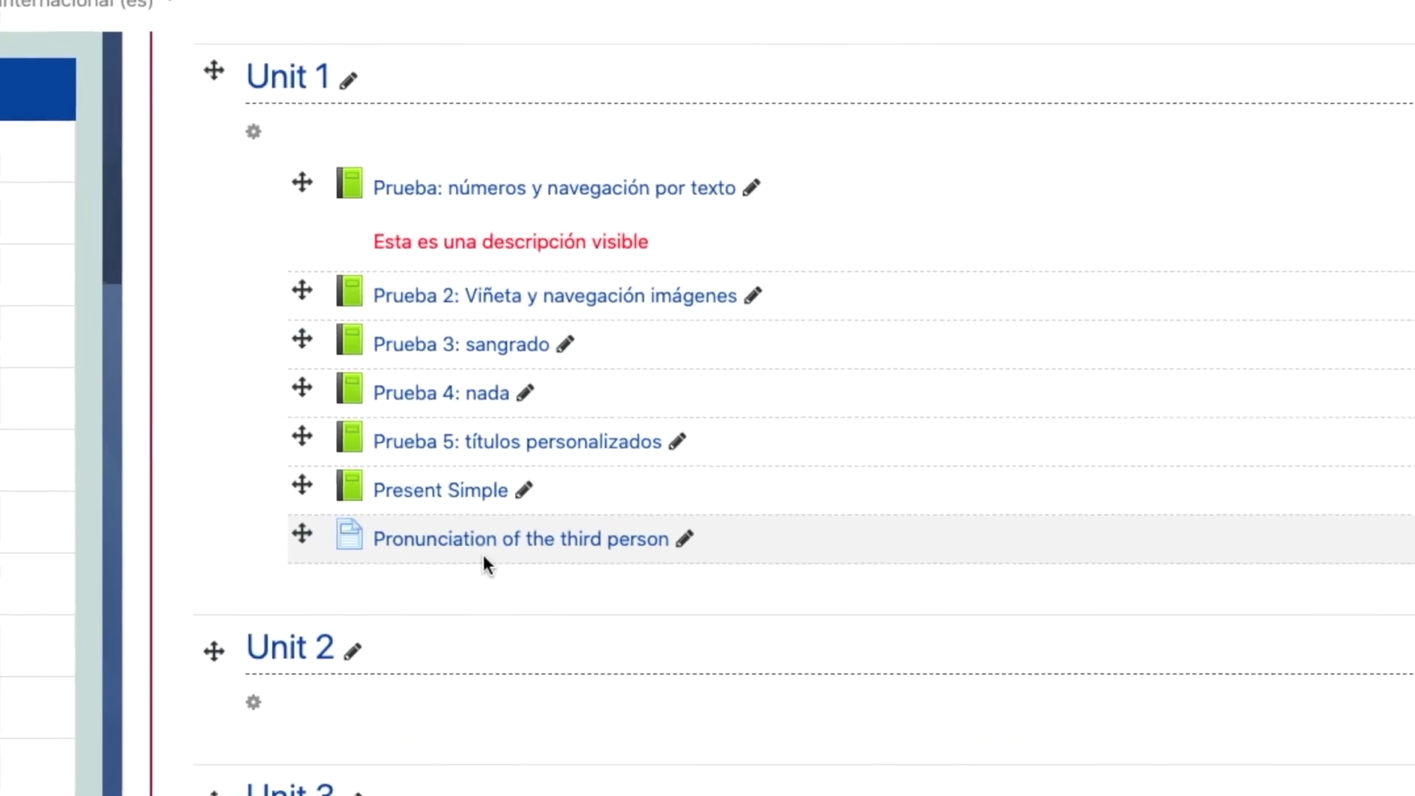
Open the page Pronunciation of the third person, examine its displayed content, and return to the EB3 course page
{"action": "left_click", "coordinate": [547, 606]}
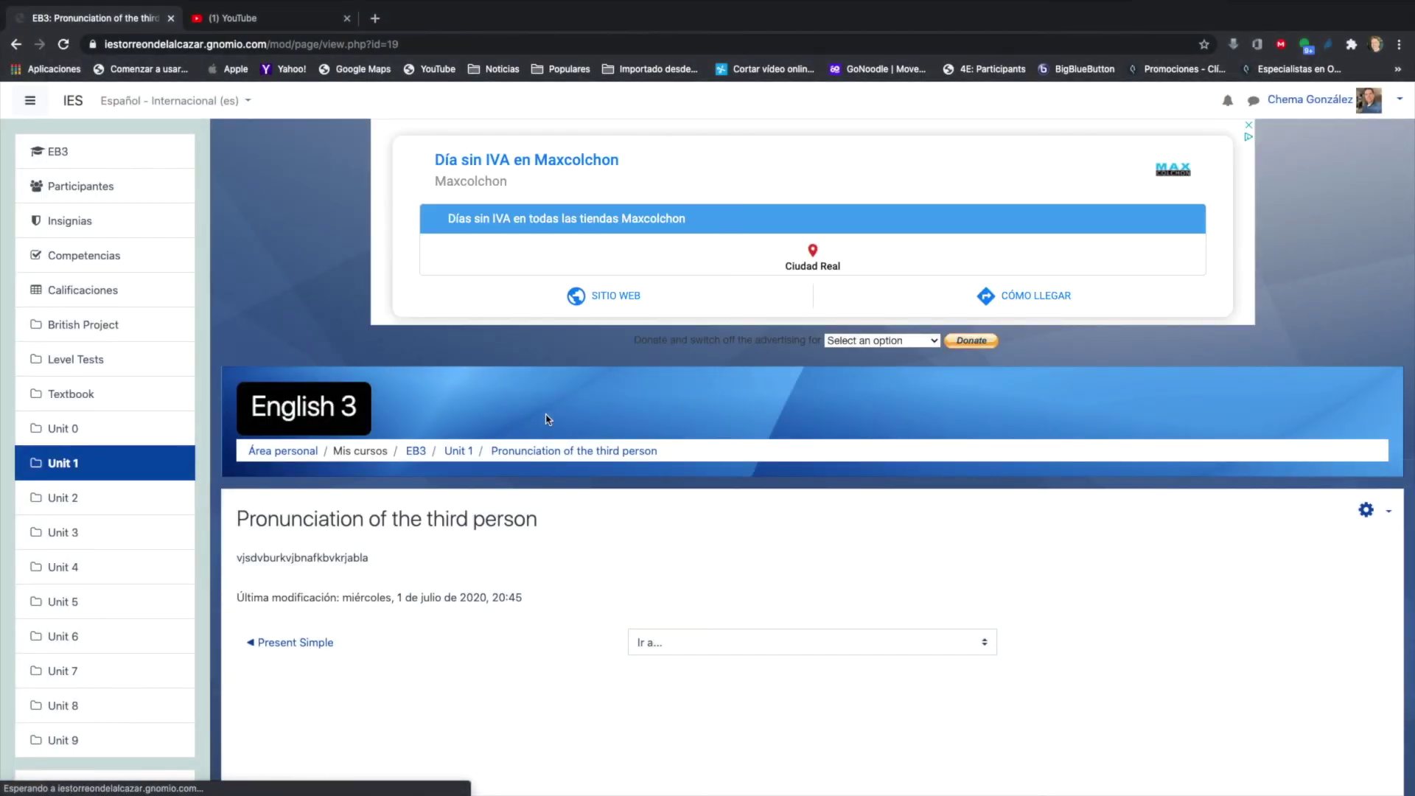
{"action": "scroll", "coordinate": [547, 419], "scroll_direction": "down", "scroll_amount": 2}
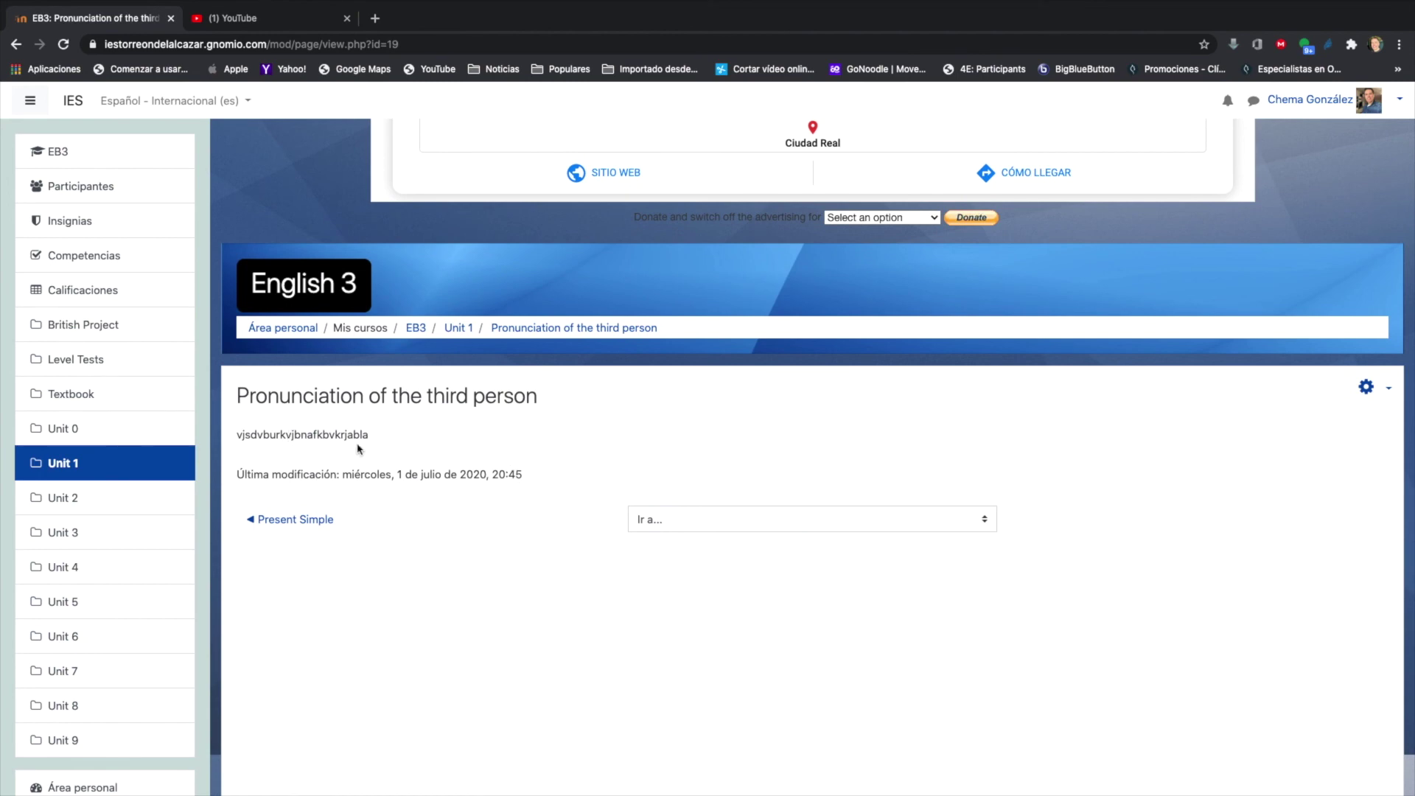
{"action": "left_click", "coordinate": [414, 330]}
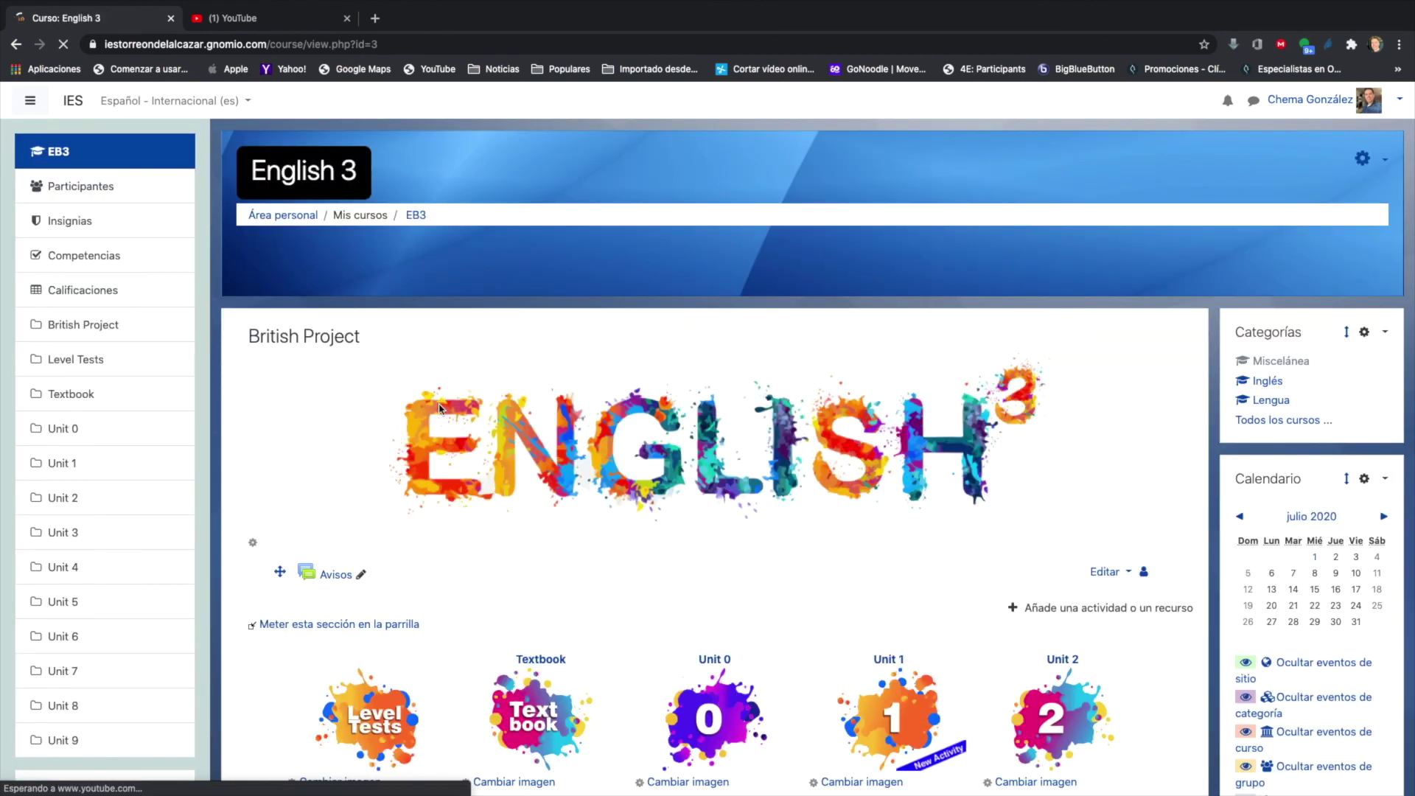